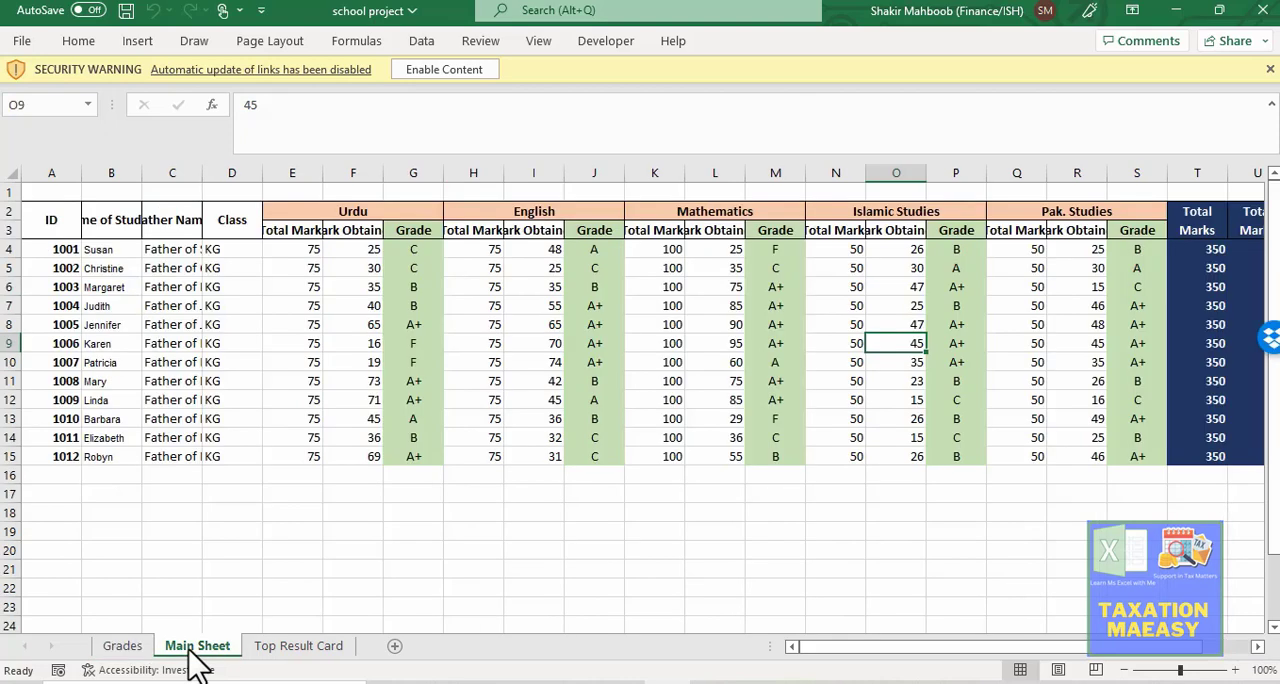
Step: Examine the Urdu marks and grades on the Main Sheet, including the nested IF grade formula in G12
{"action": "left_click", "coordinate": [378, 254]}
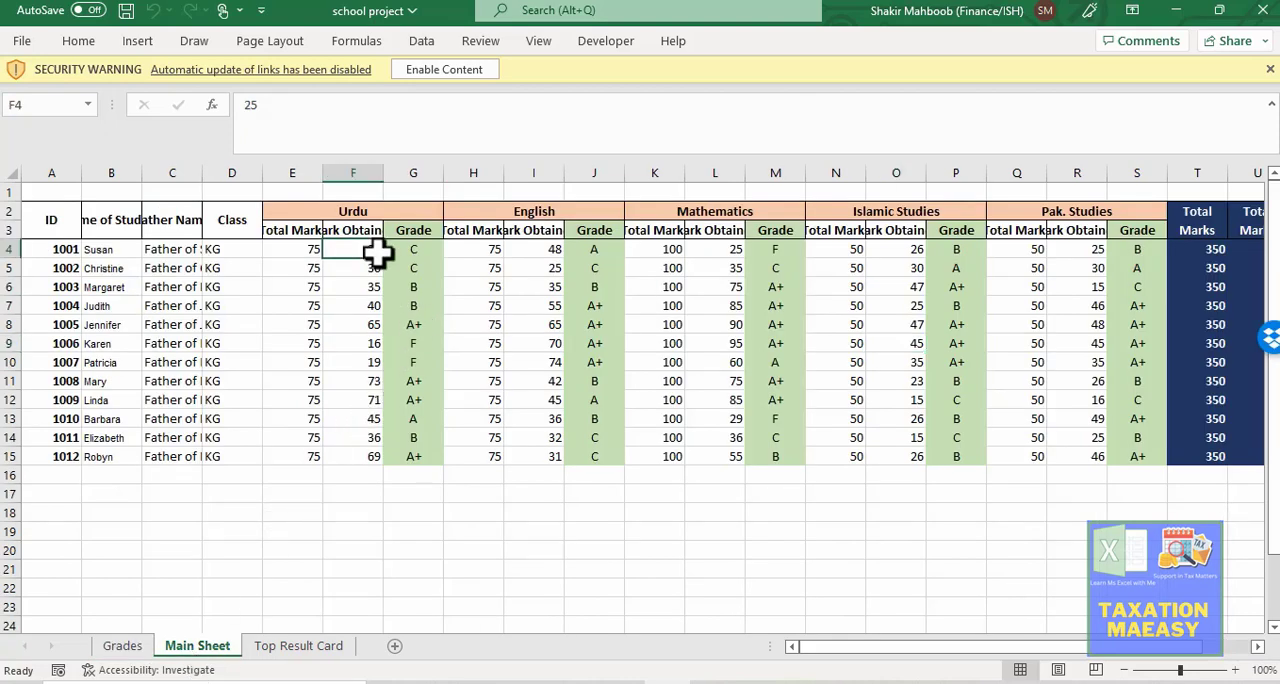
{"action": "key", "text": "Right"}
{"action": "key", "text": "Left"}
{"action": "key", "text": "Down"}
{"action": "key", "text": "Down"}
{"action": "key", "text": "Down"}
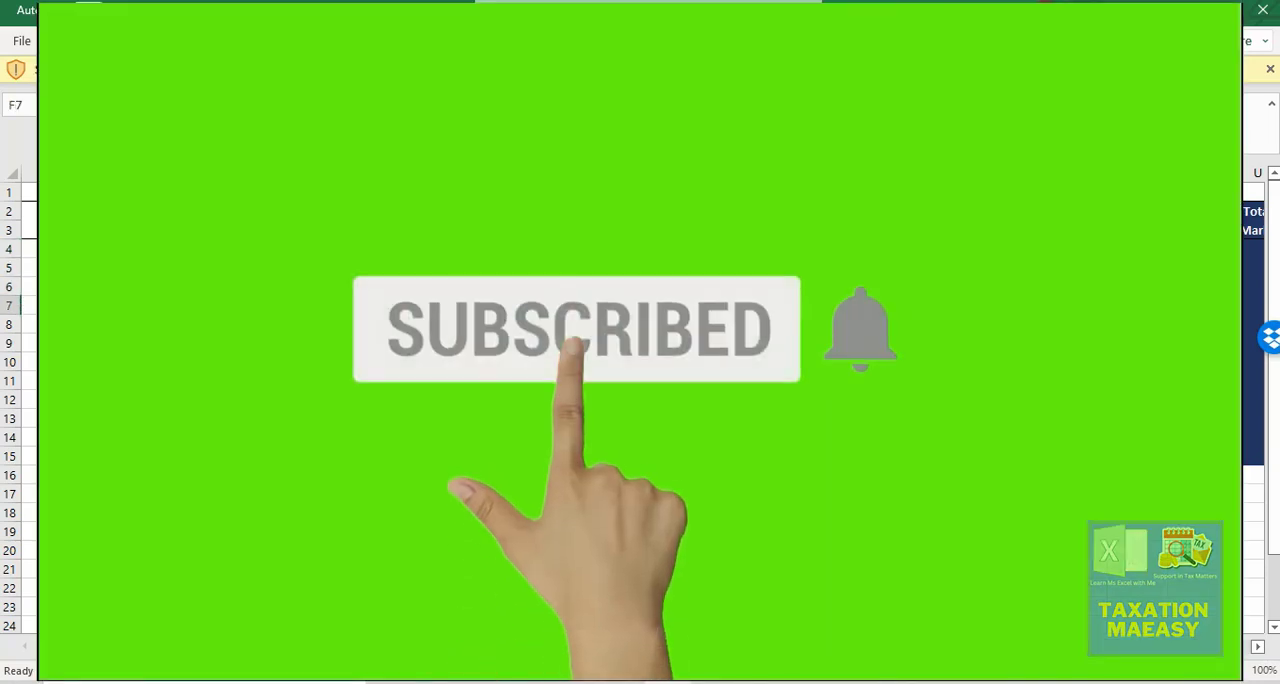
{"action": "key", "text": "Left"}
{"action": "key", "text": "Right"}
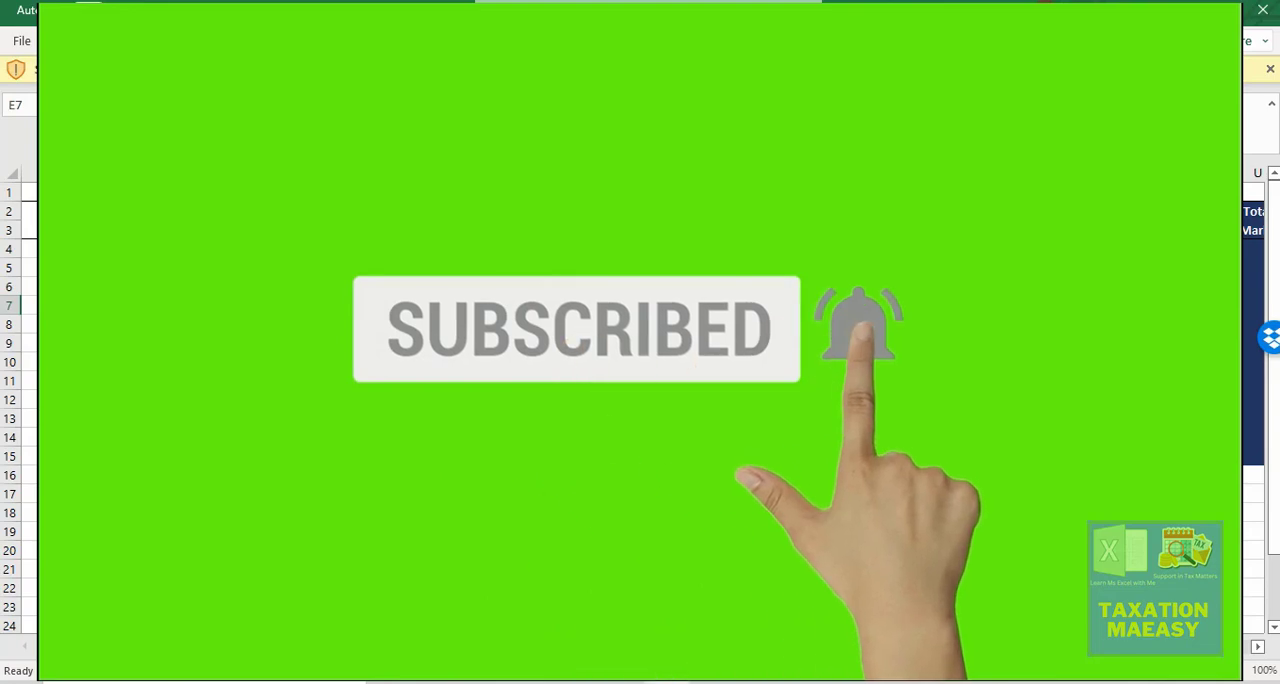
{"action": "key", "text": "Right"}
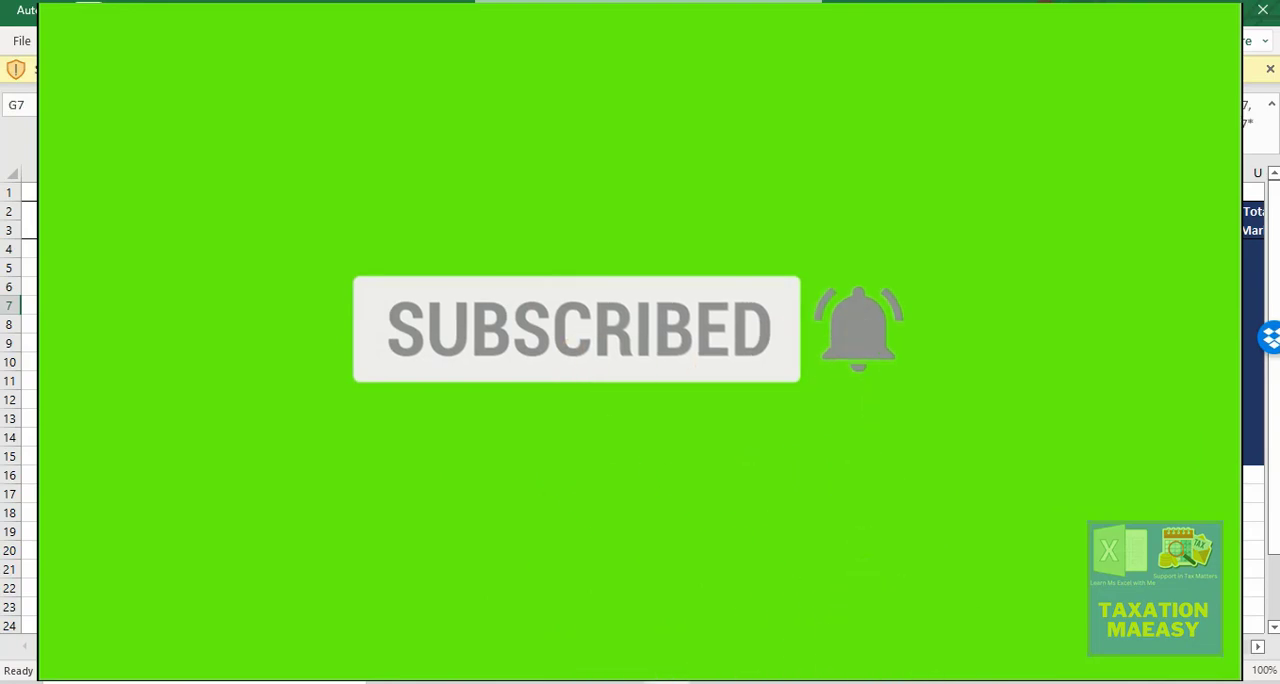
{"action": "key", "text": "Down"}
{"action": "key", "text": "Down"}
{"action": "key", "text": "Down"}
{"action": "key", "text": "Down"}
{"action": "key", "text": "Down"}
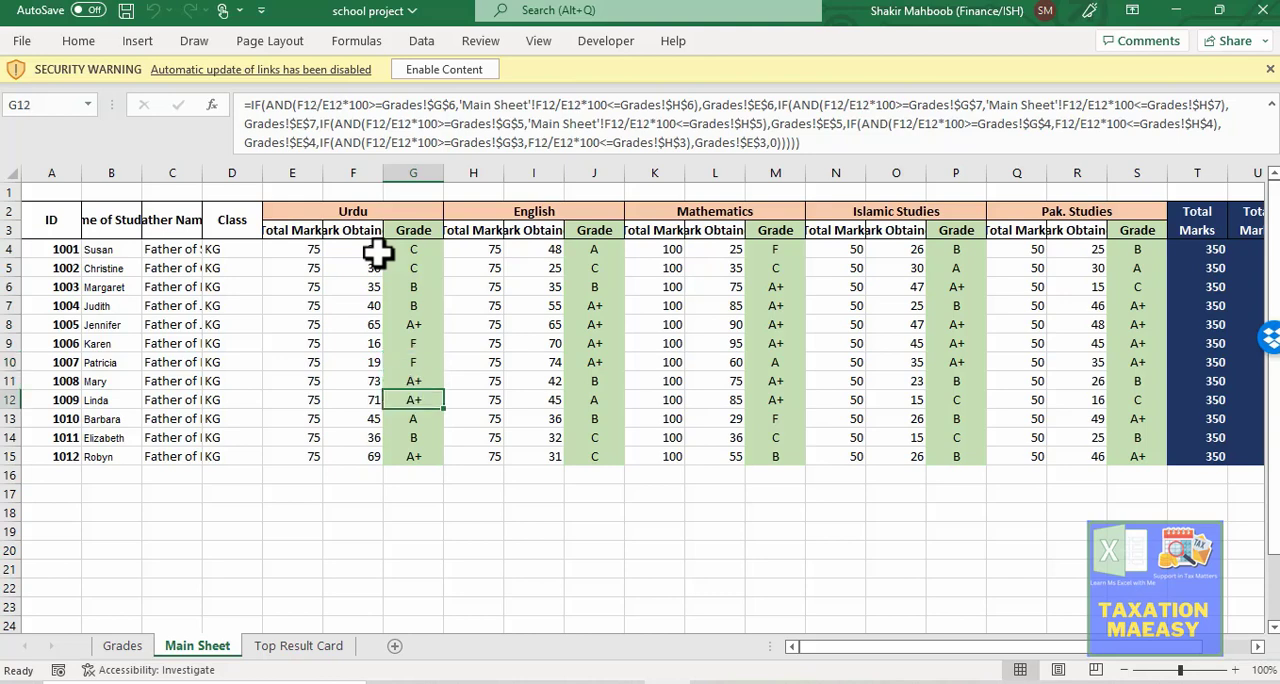
{"action": "key", "text": "F2"}
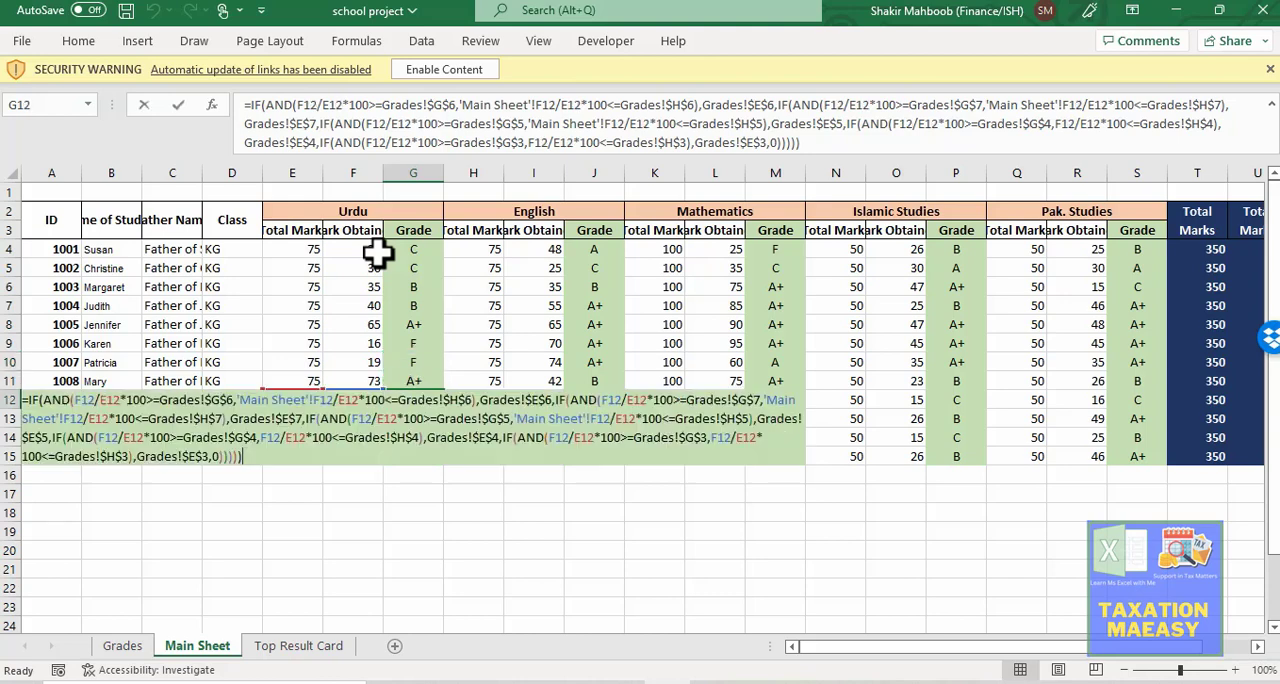
{"action": "key", "text": "Escape"}
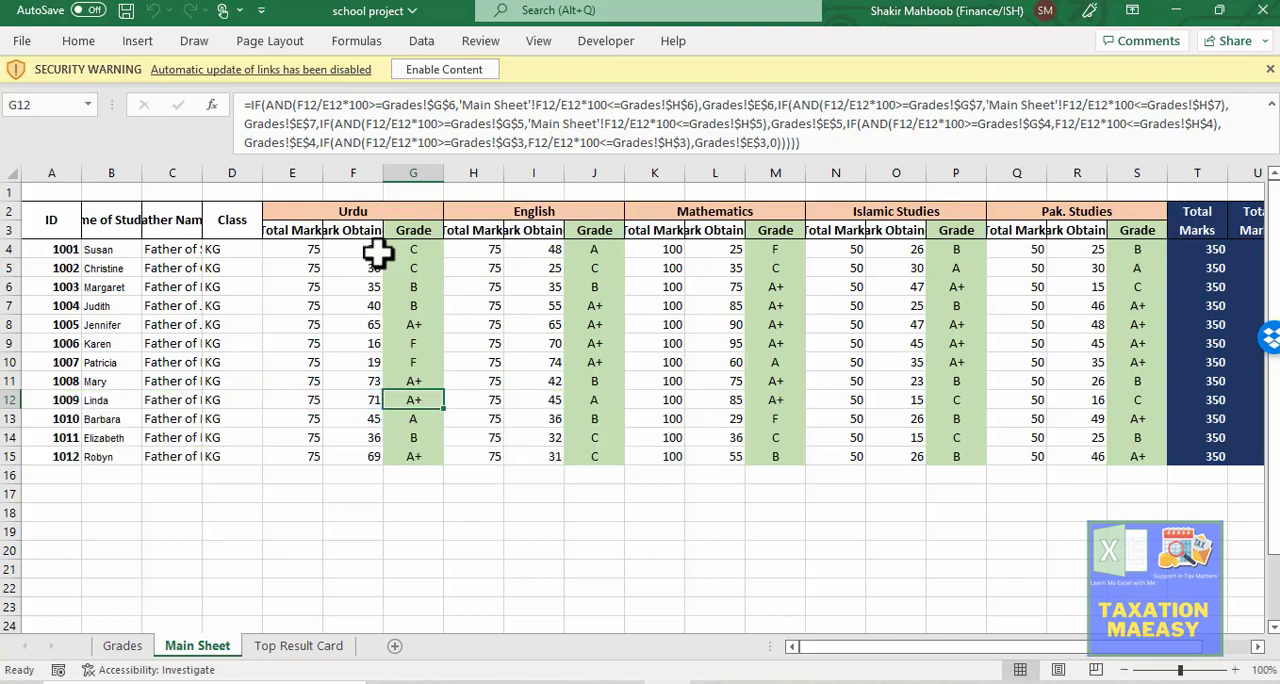
Step: Examine the overall total marks, percentage and grade columns on the Main Sheet, including the grade formula in W12
{"action": "key", "text": "Right"}
{"action": "key", "text": "Right"}
{"action": "key", "text": "Right"}
{"action": "key", "text": "Right"}
{"action": "key", "text": "Right"}
{"action": "key", "text": "Right"}
{"action": "key", "text": "Right"}
{"action": "key", "text": "Right"}
{"action": "key", "text": "Right"}
{"action": "key", "text": "Right"}
{"action": "key", "text": "Right"}
{"action": "key", "text": "Right"}
{"action": "key", "text": "Right"}
{"action": "key", "text": "Right"}
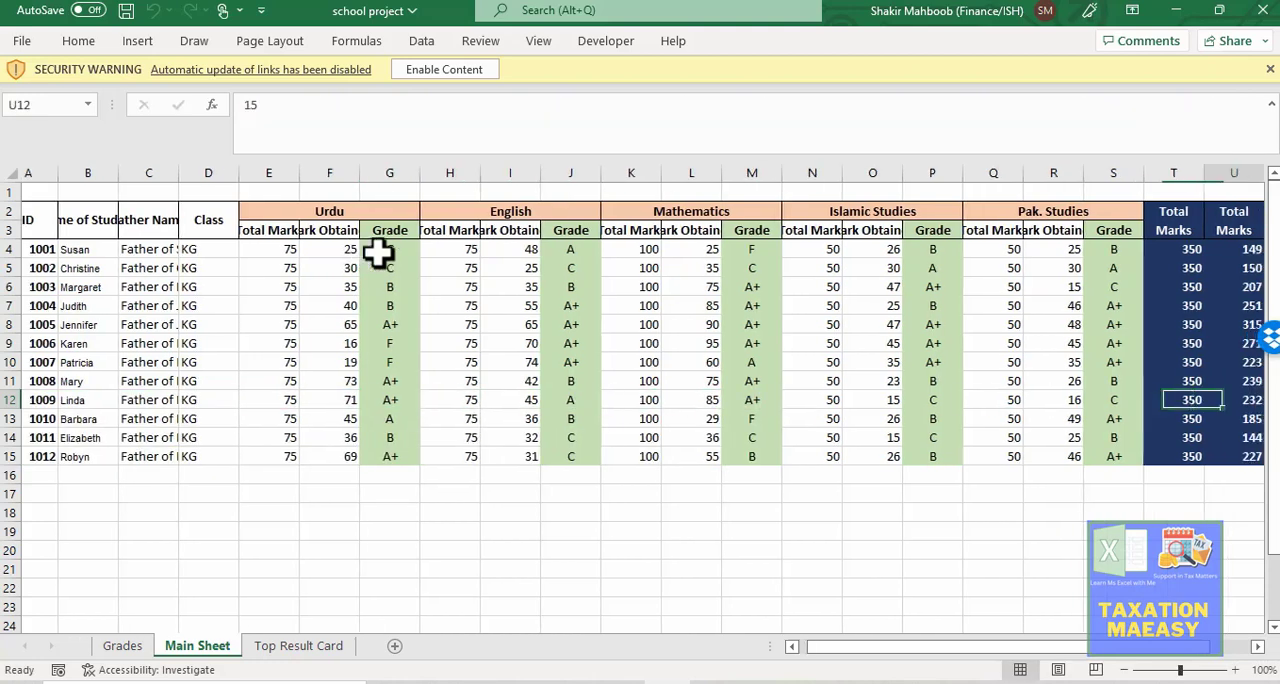
{"action": "key", "text": "Right"}
{"action": "key", "text": "Right"}
{"action": "key", "text": "Right"}
{"action": "key", "text": "Left"}
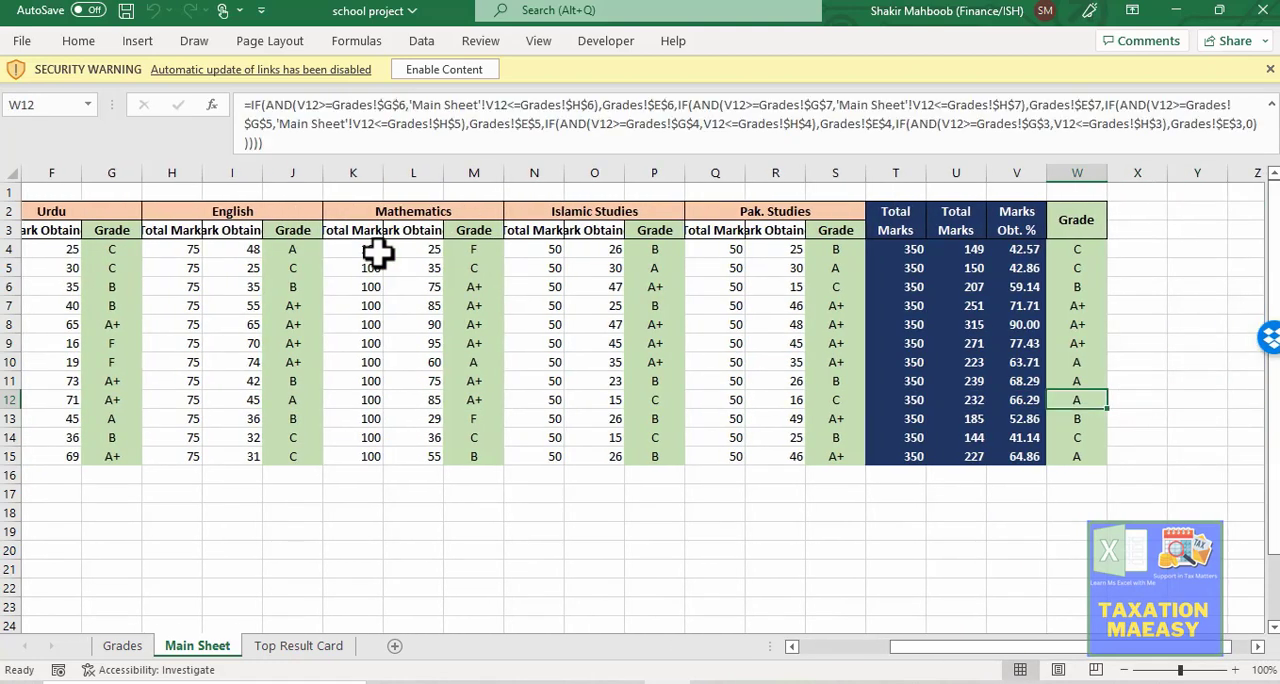
{"action": "key", "text": "F2"}
{"action": "key", "text": "Escape"}
{"action": "key", "text": "Up"}
{"action": "key", "text": "Up"}
{"action": "key", "text": "Up"}
{"action": "key", "text": "Up"}
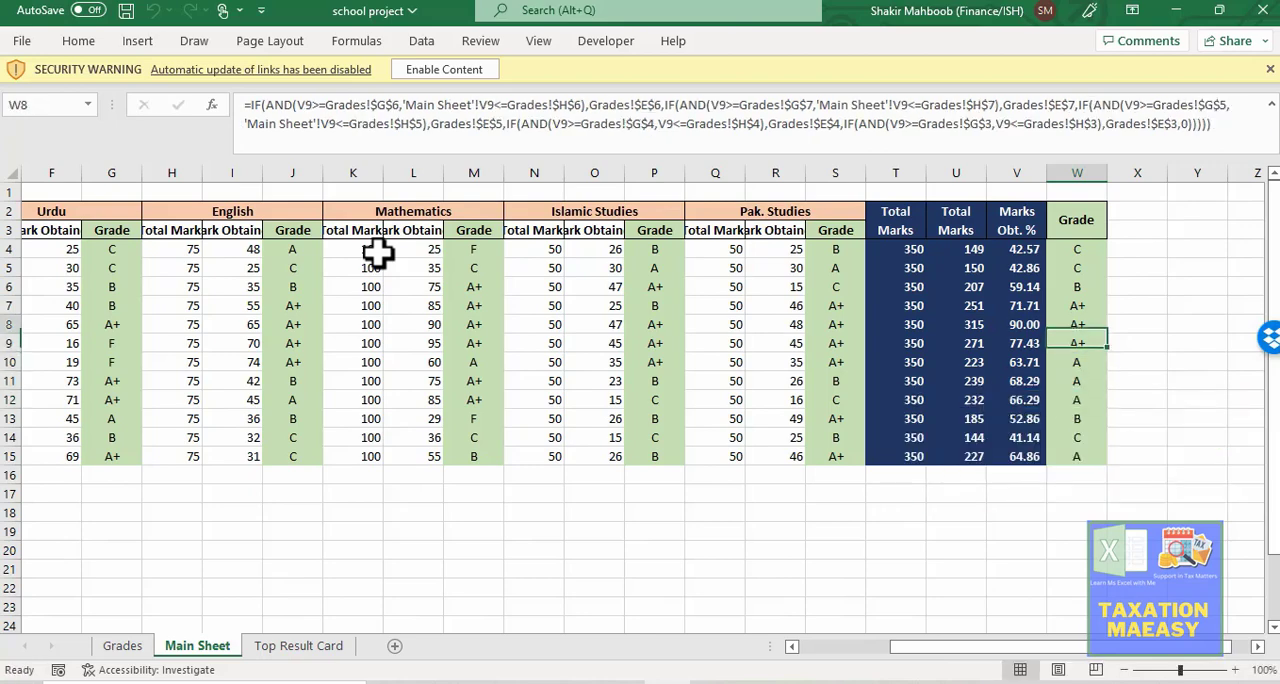
{"action": "key", "text": "Up"}
{"action": "key", "text": "Up"}
{"action": "key", "text": "Up"}
{"action": "key", "text": "Up"}
{"action": "key", "text": "Down"}
{"action": "key", "text": "Down"}
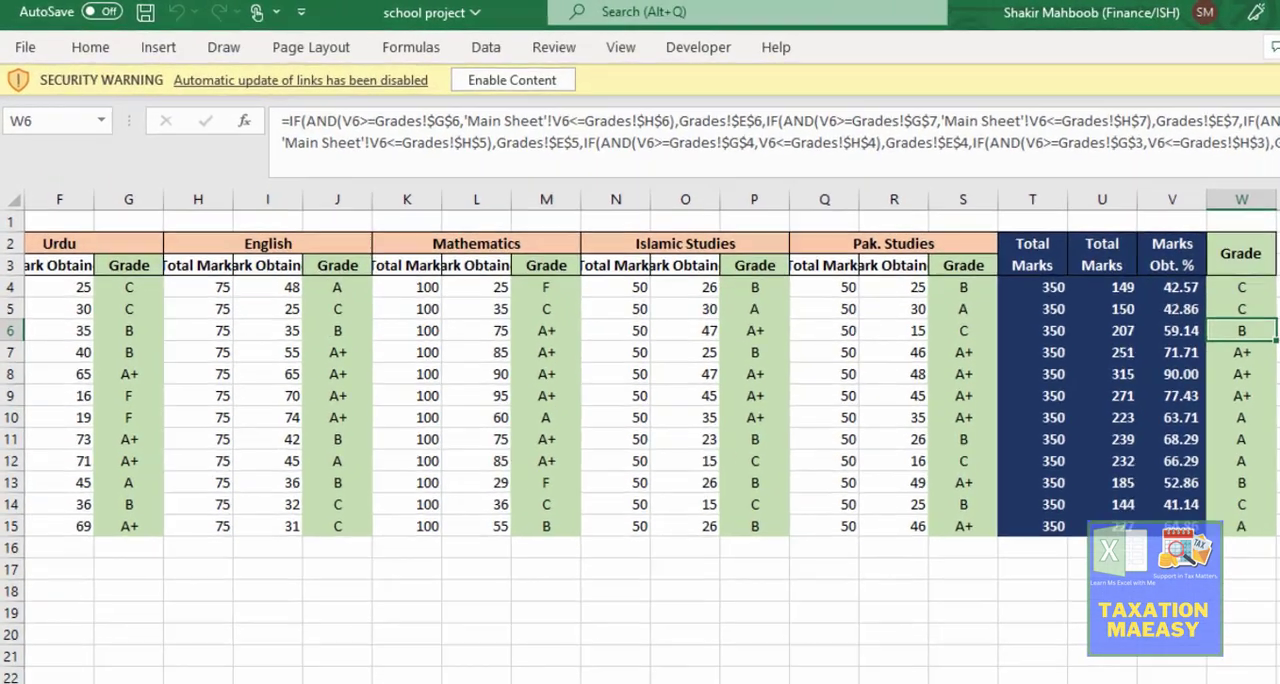
Step: Check the grading scale on the Grades sheet and the student ID, name and marks columns on the Main Sheet
{"action": "left_click", "coordinate": [136, 650]}
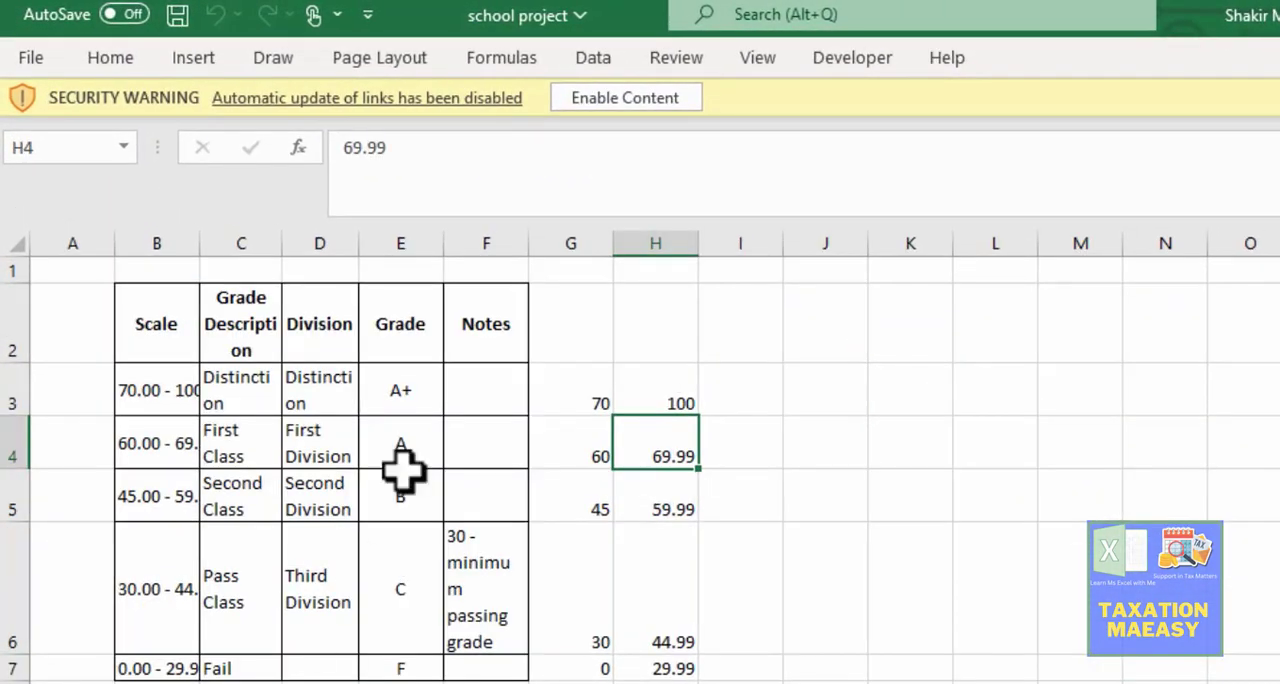
{"action": "key", "text": "ctrl+Page_Up"}
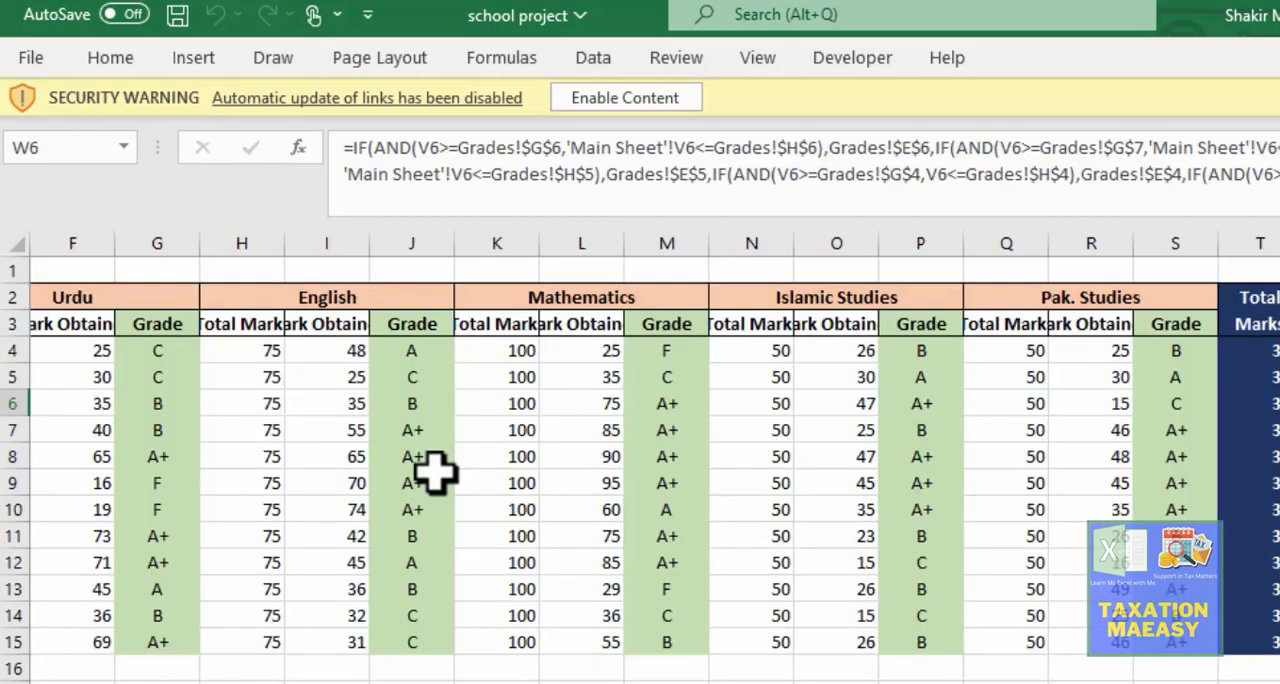
{"action": "left_click", "coordinate": [338, 515]}
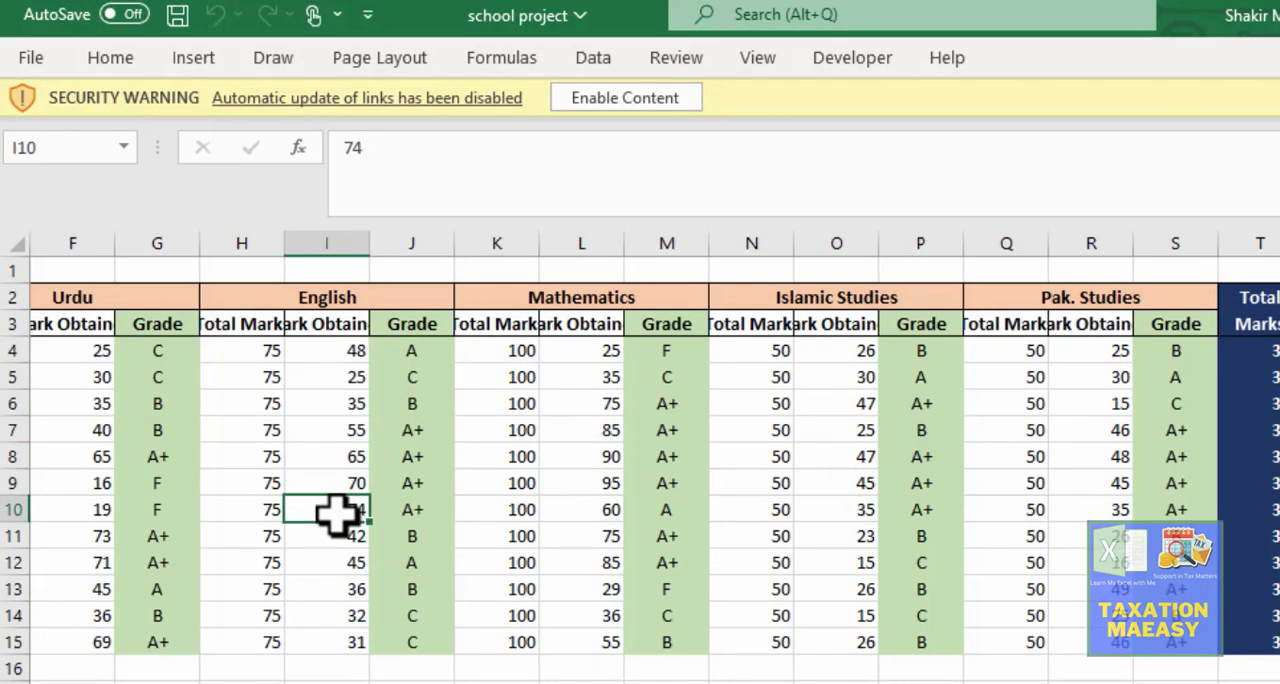
{"action": "key", "text": "Left"}
{"action": "key", "text": "Left"}
{"action": "key", "text": "Left"}
{"action": "key", "text": "Left"}
{"action": "key", "text": "Left"}
{"action": "key", "text": "Left"}
{"action": "key", "text": "Left"}
{"action": "key", "text": "Left"}
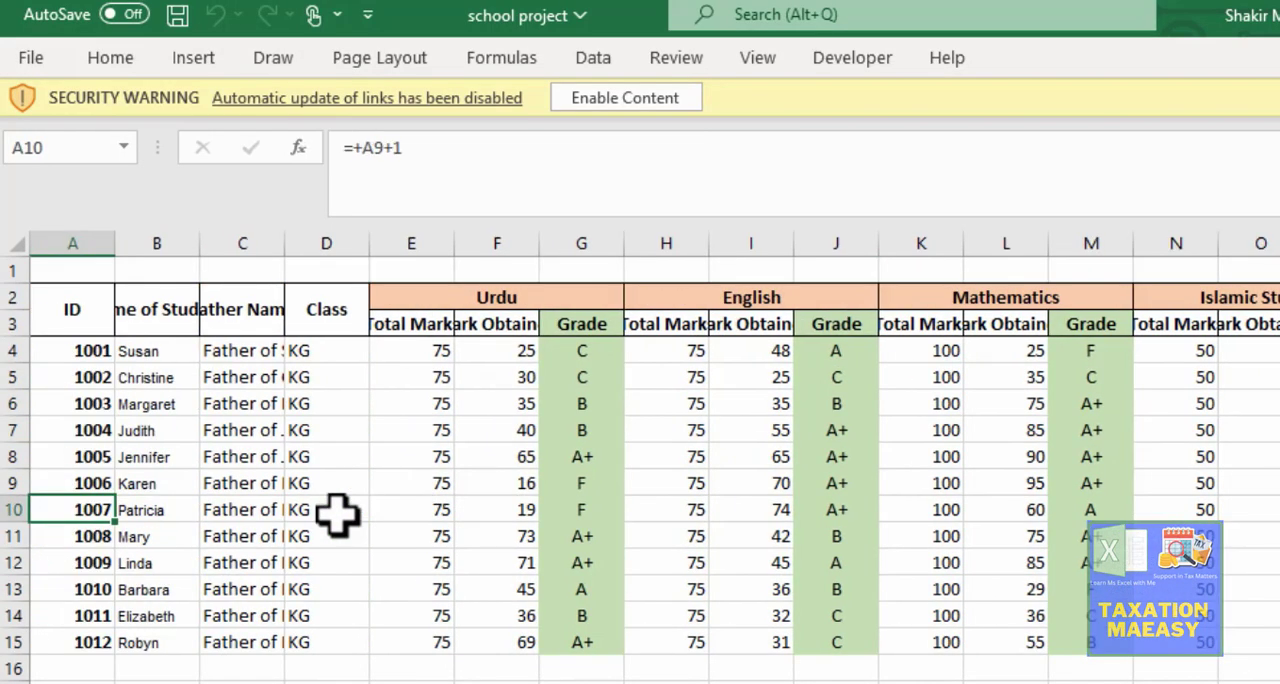
{"action": "key", "text": "Right"}
{"action": "key", "text": "Down"}
{"action": "key", "text": "Down"}
{"action": "key", "text": "Down"}
{"action": "key", "text": "Down"}
{"action": "key", "text": "Down"}
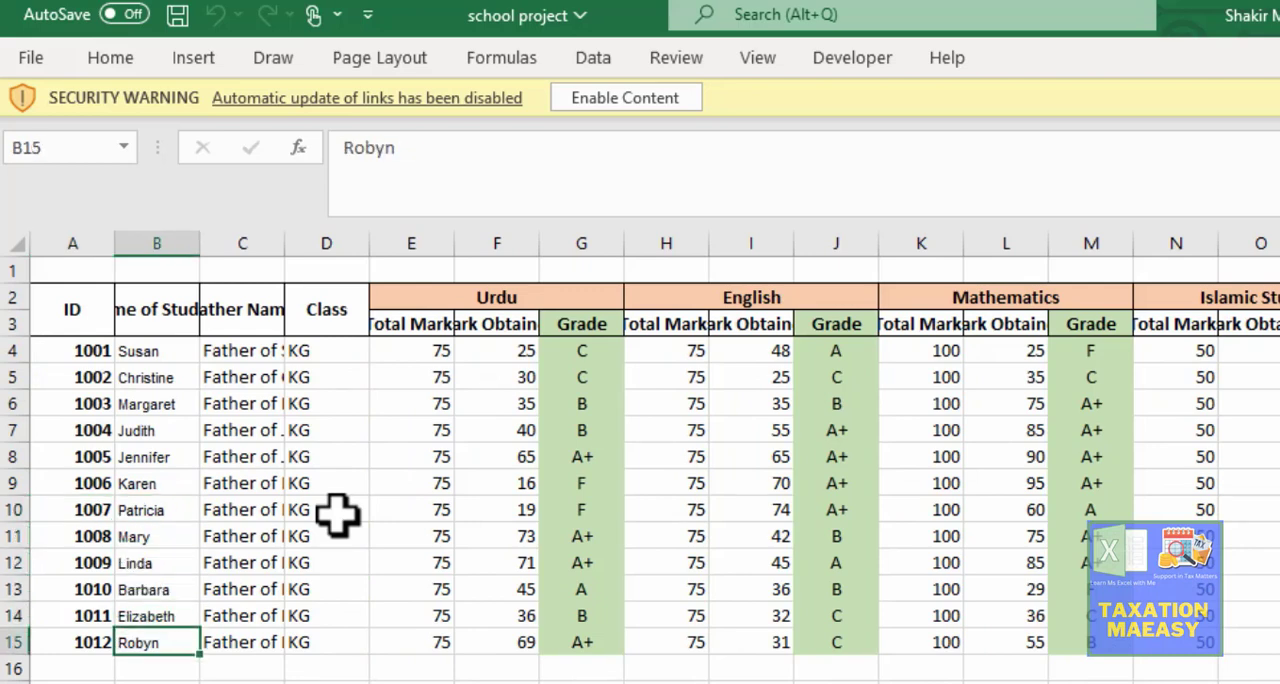
{"action": "key", "text": "Left"}
{"action": "key", "text": "Right"}
{"action": "key", "text": "Right"}
{"action": "key", "text": "Right"}
{"action": "key", "text": "Right"}
{"action": "key", "text": "Right"}
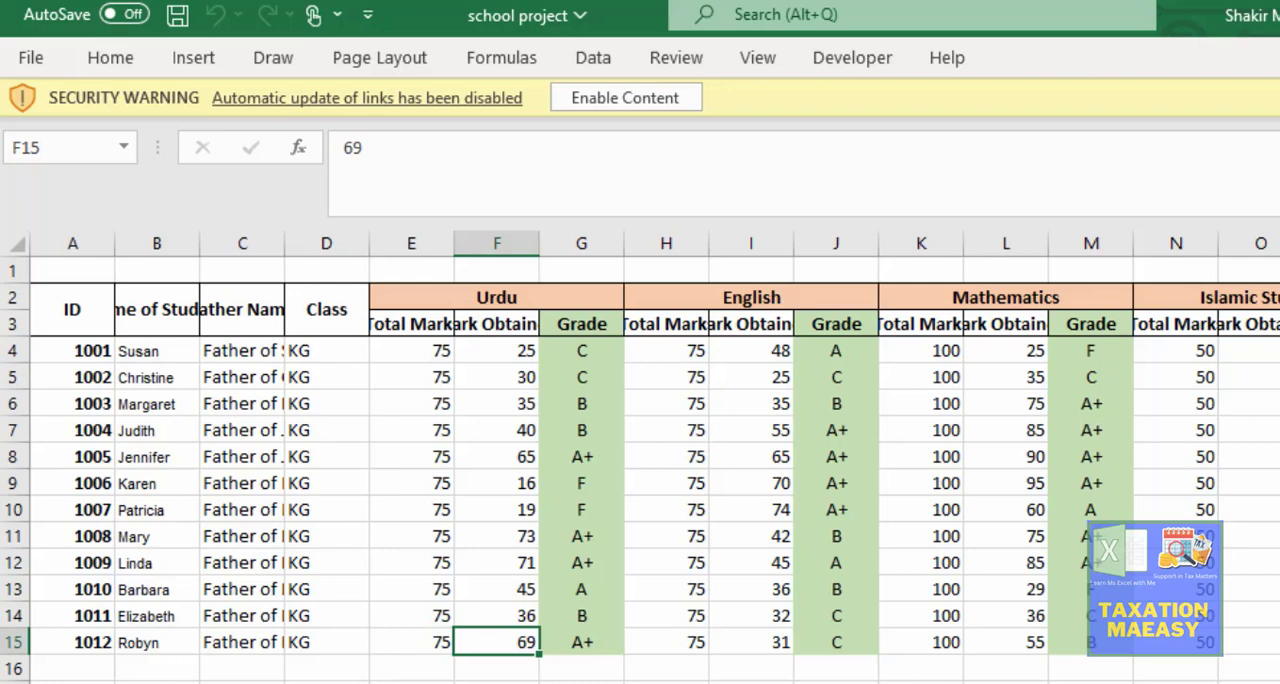
Step: Inspect the VLOOKUP formulas behind the student name and father name on the Top Result Card sheet
{"action": "key", "text": "ctrl+Page_Down"}
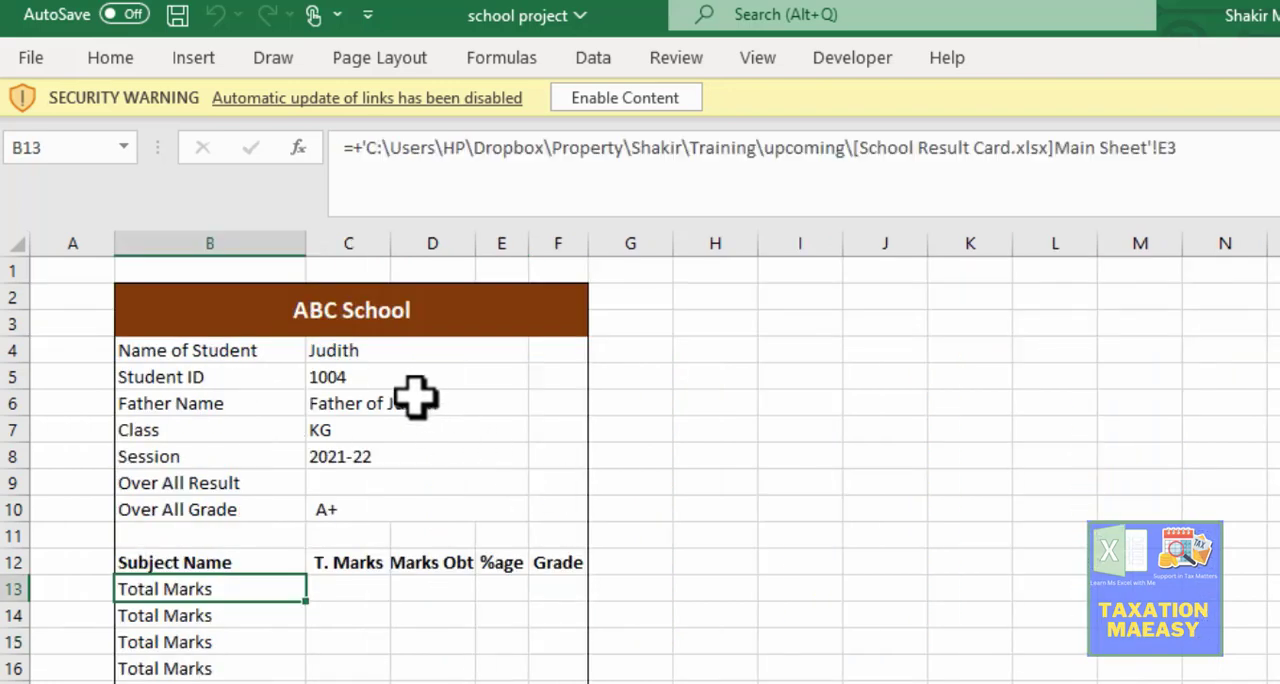
{"action": "left_click", "coordinate": [372, 360]}
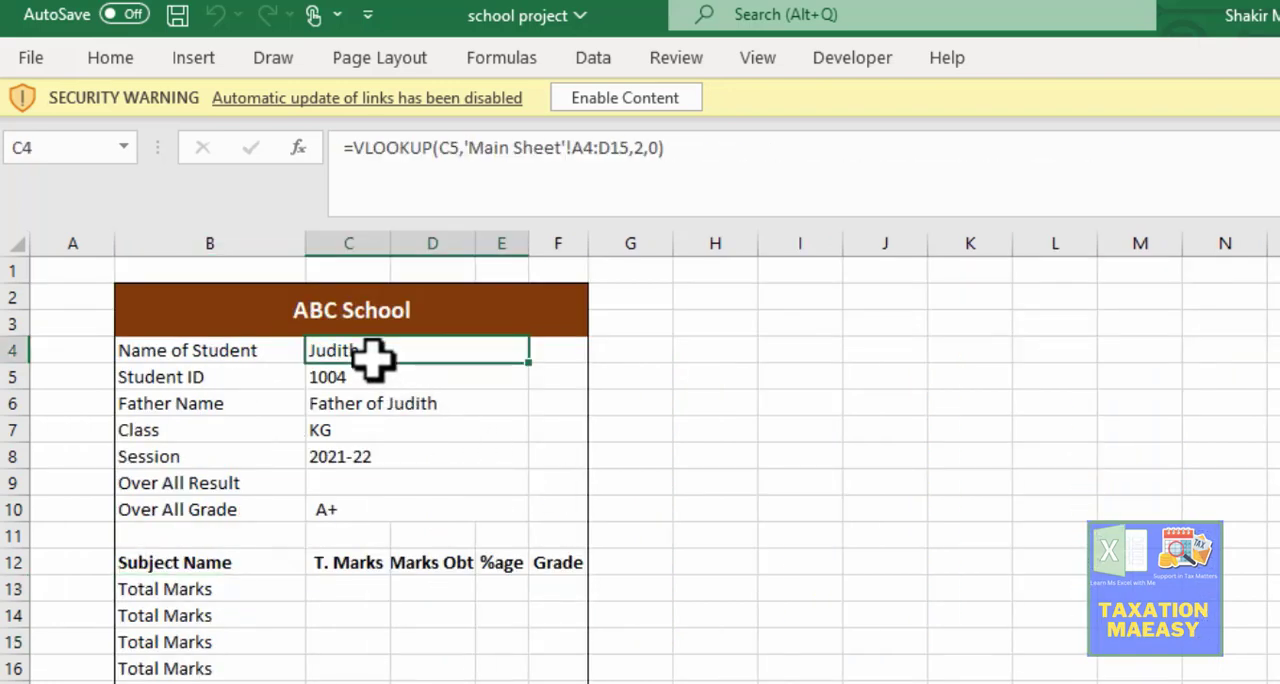
{"action": "key", "text": "Down"}
{"action": "key", "text": "Down"}
{"action": "key", "text": "Down"}
{"action": "key", "text": "Up"}
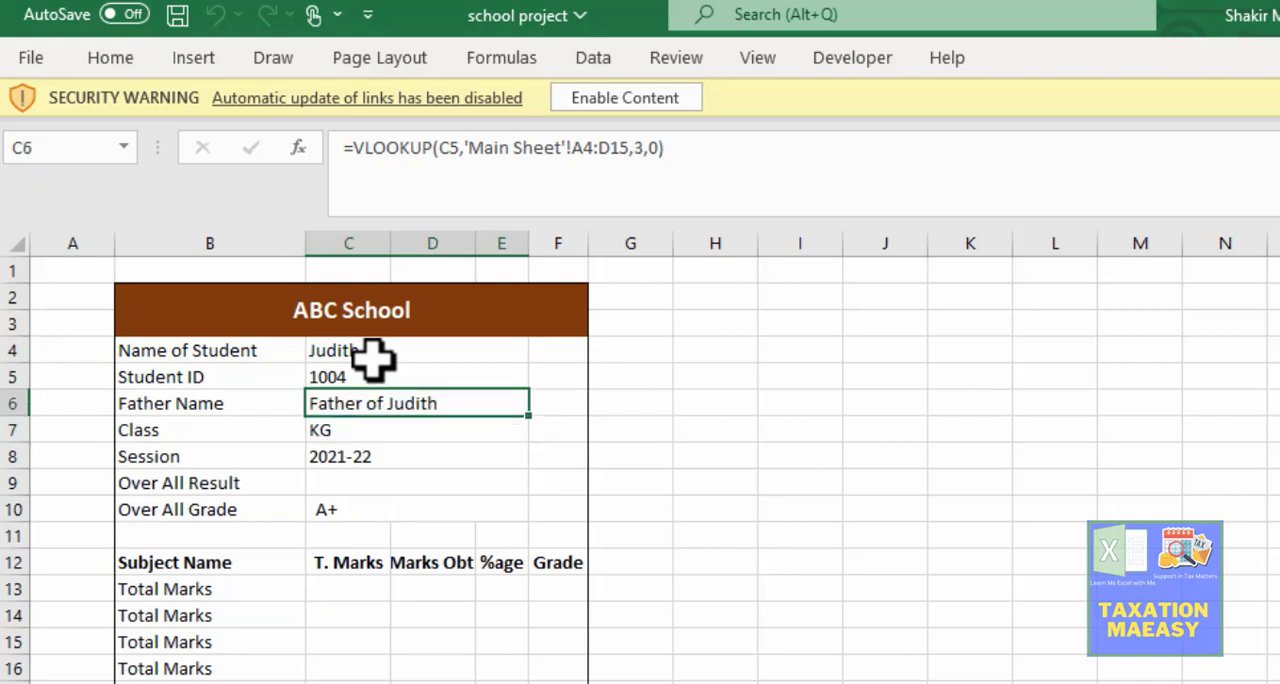
Step: Set the result card's Student ID in C5 to the ninth student's ID
{"action": "key", "text": "Up"}
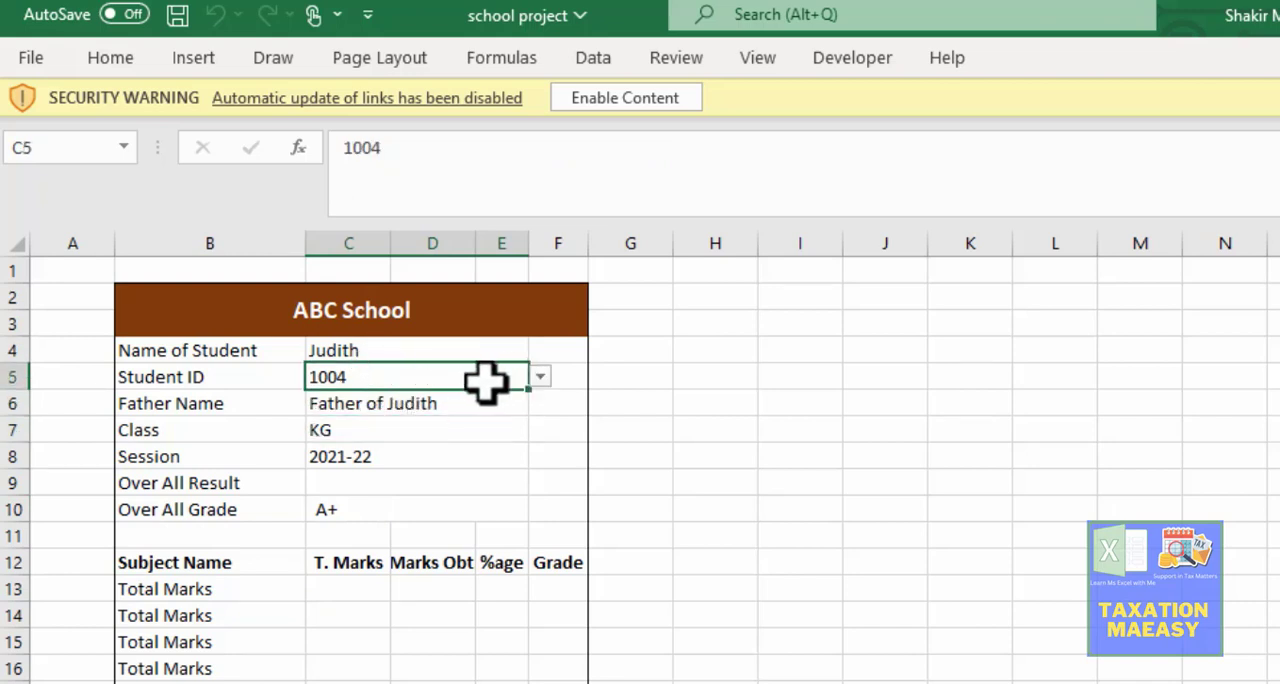
{"action": "left_click", "coordinate": [540, 378]}
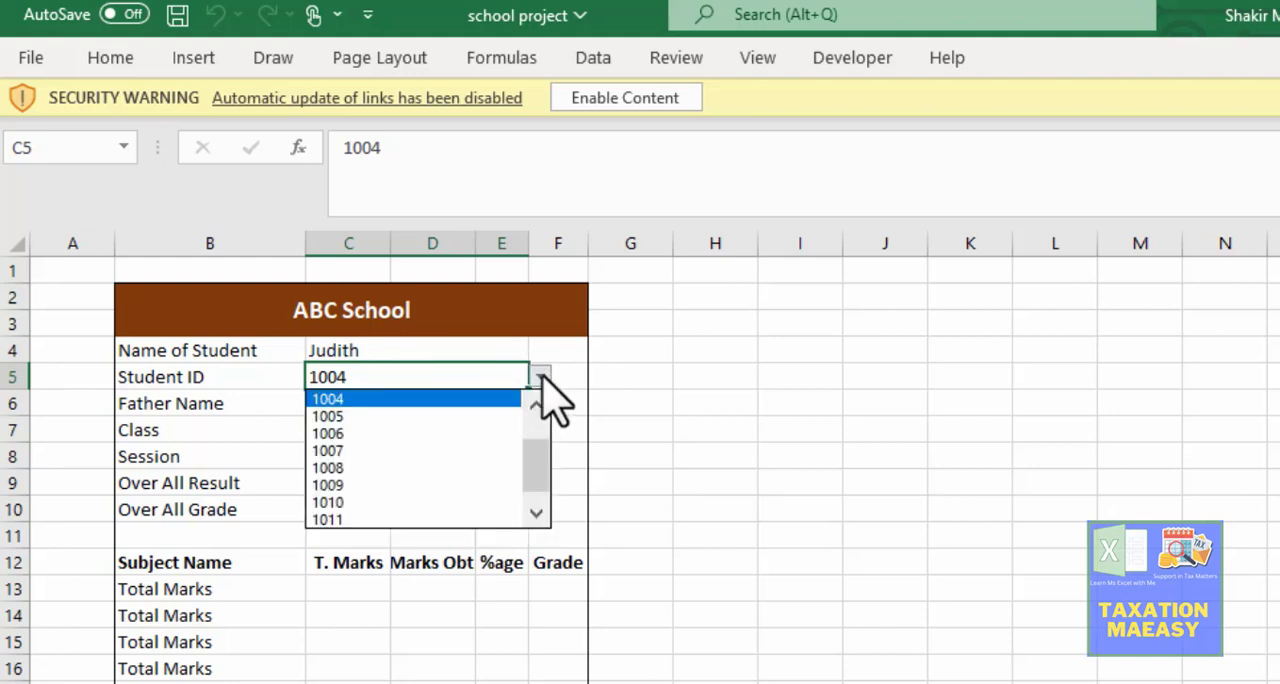
{"action": "left_click", "coordinate": [422, 487]}
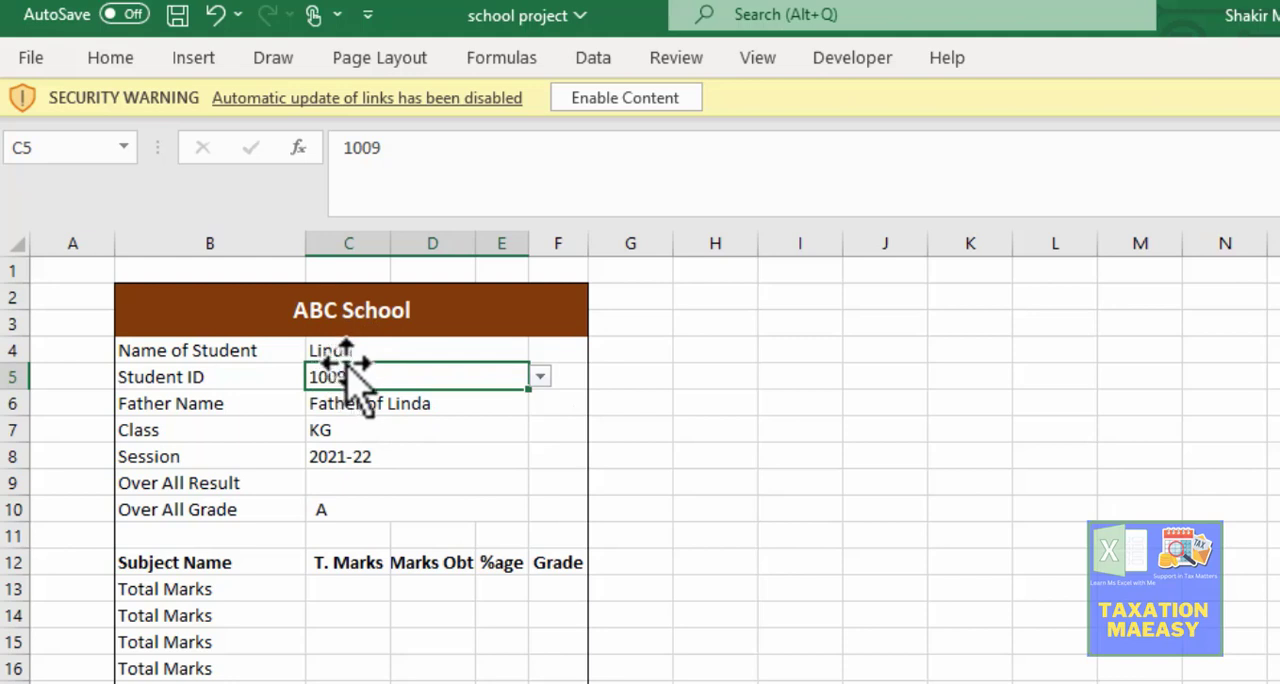
Step: Inspect the Class lookup formula in C7 of the result card and the Urdu grade formula in G9 of the Main Sheet
{"action": "left_click", "coordinate": [336, 436]}
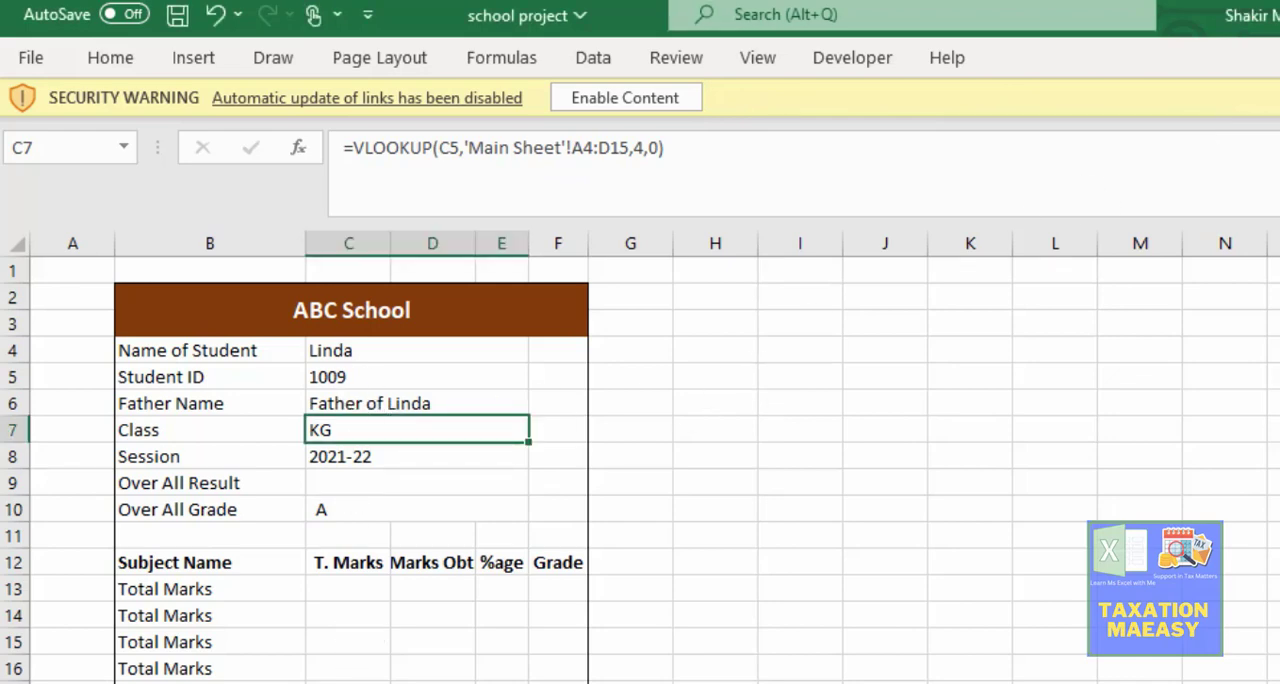
{"action": "key", "text": "ctrl+Page_Up"}
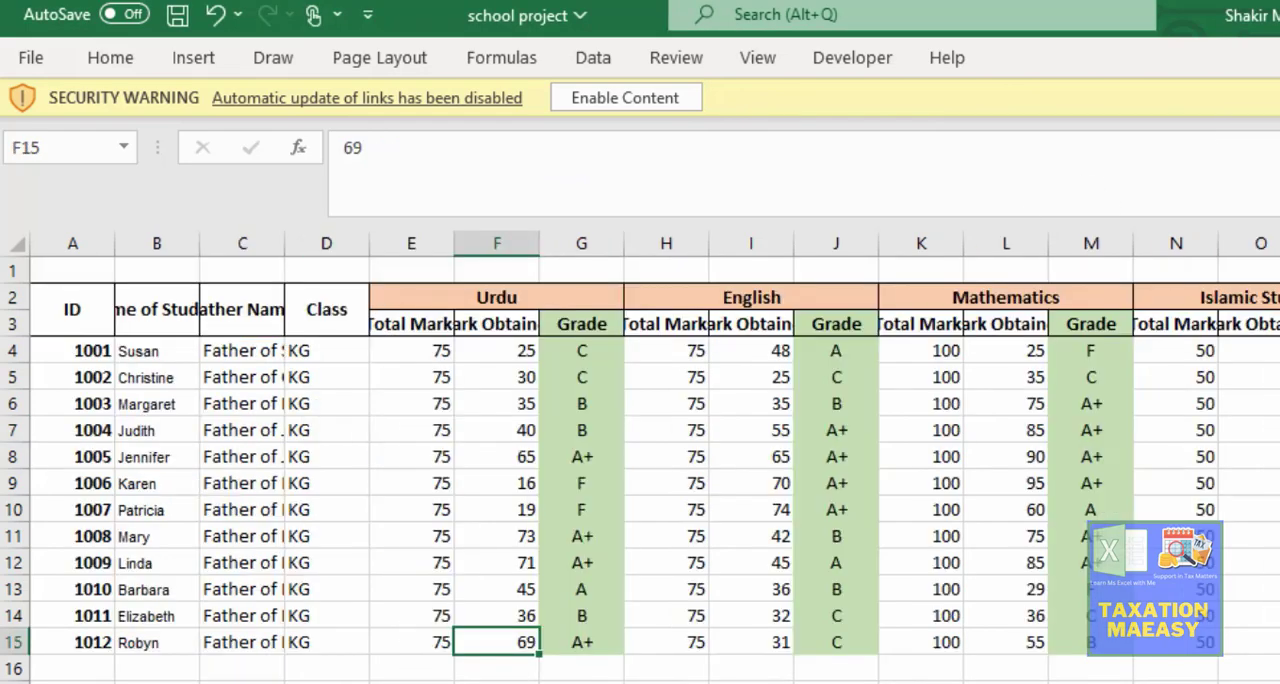
{"action": "left_click", "coordinate": [585, 490]}
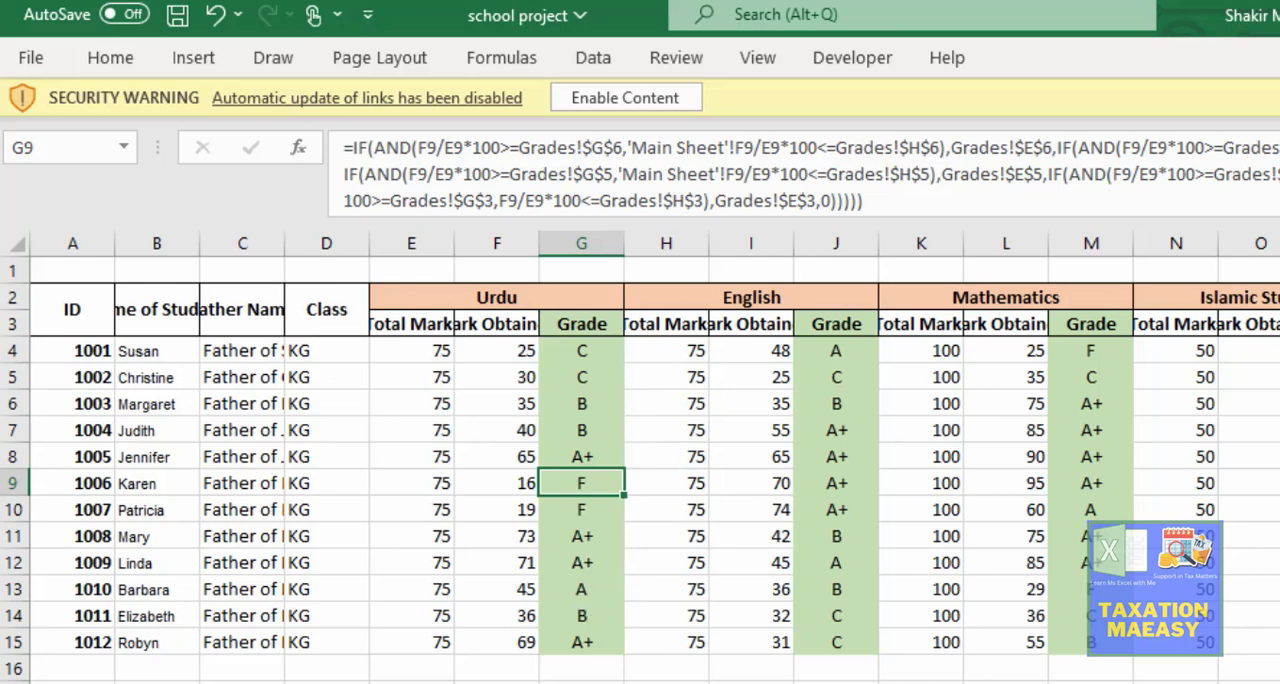
Step: Go back to the result card and inspect the Over All Result cell and the external link formula in B13
{"action": "left_click", "coordinate": [430, 683]}
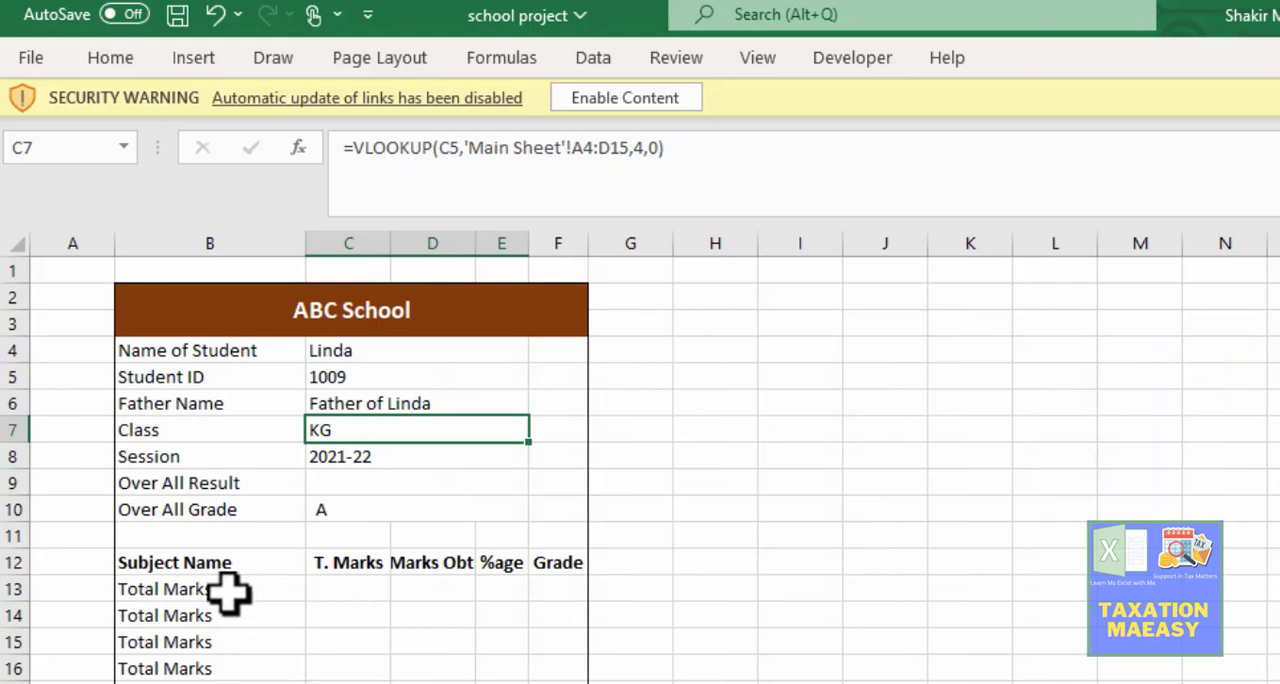
{"action": "left_click", "coordinate": [340, 482]}
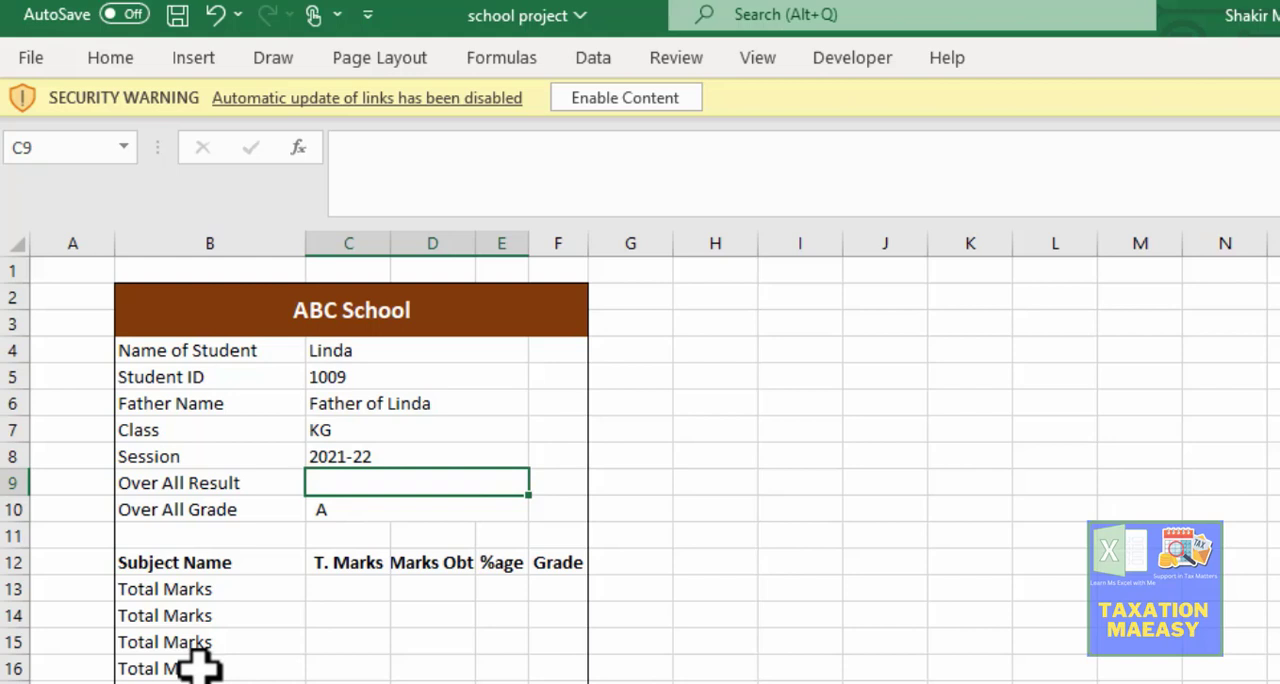
{"action": "left_click", "coordinate": [205, 592]}
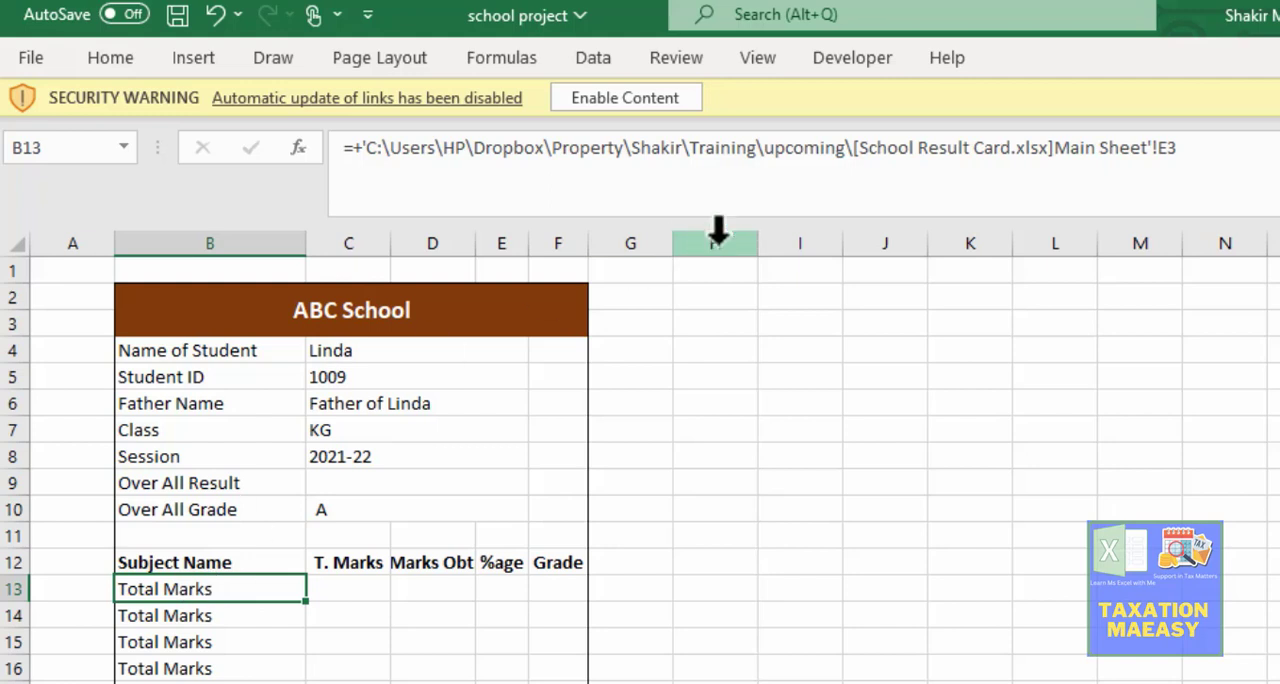
{"action": "left_click", "coordinate": [1082, 147]}
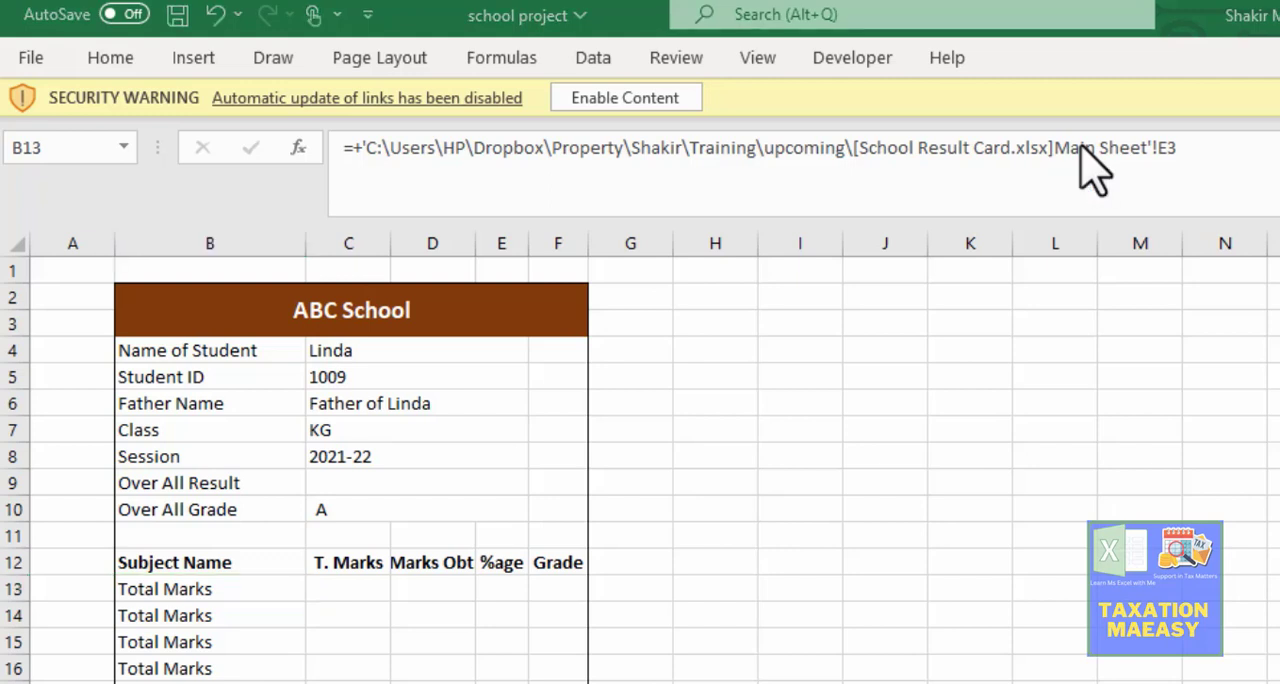
Step: Replace the first Subject Name entry in B13 with a reference to the Urdu heading in E2 of the Main Sheet
{"action": "left_click", "coordinate": [177, 584]}
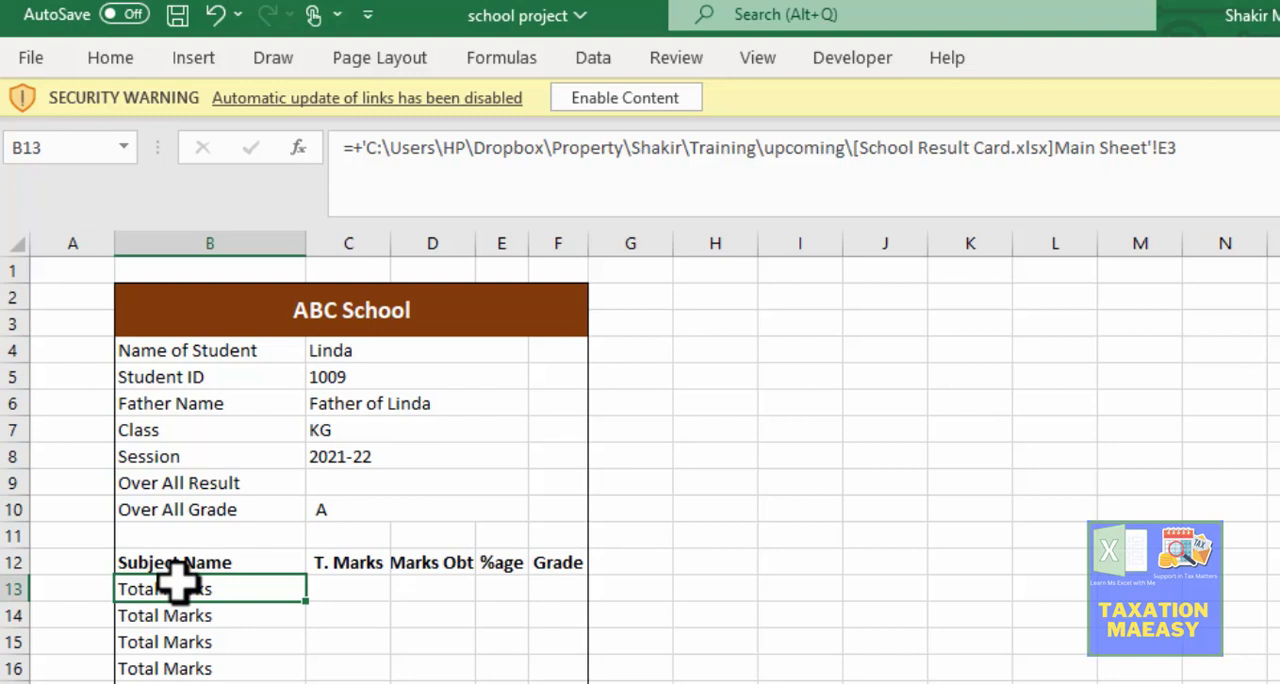
{"action": "type", "text": "="}
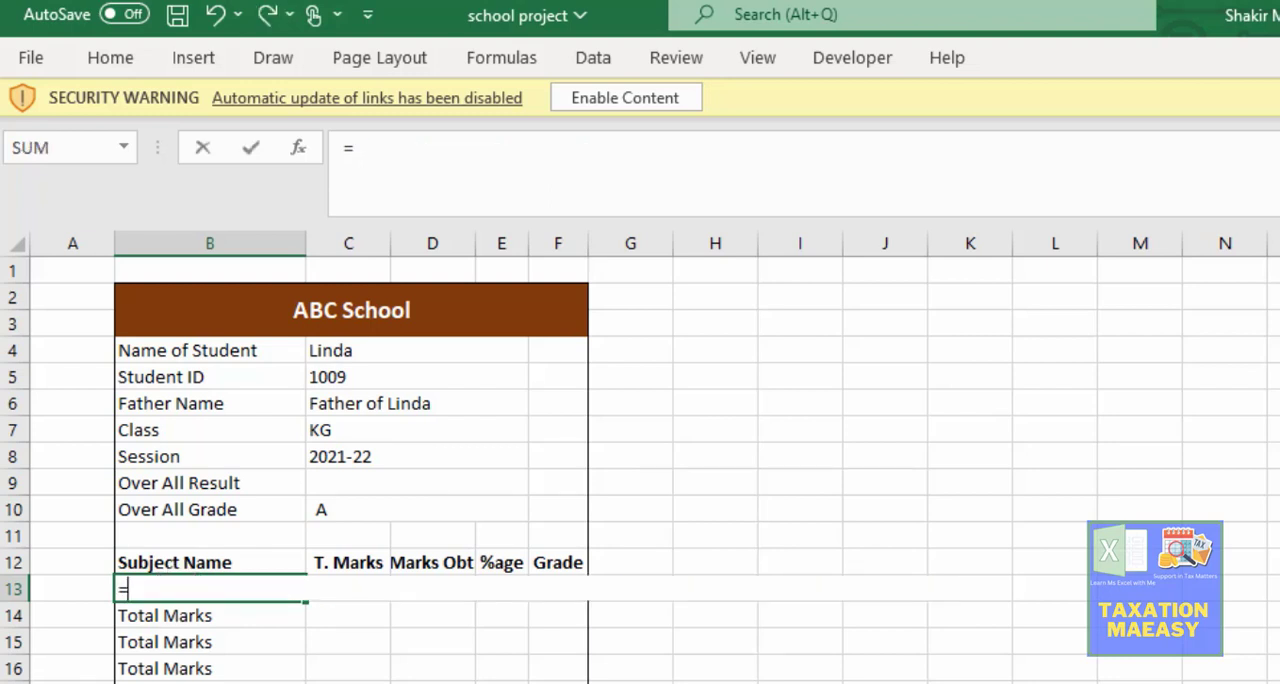
{"action": "key", "text": "ctrl+Page_Up"}
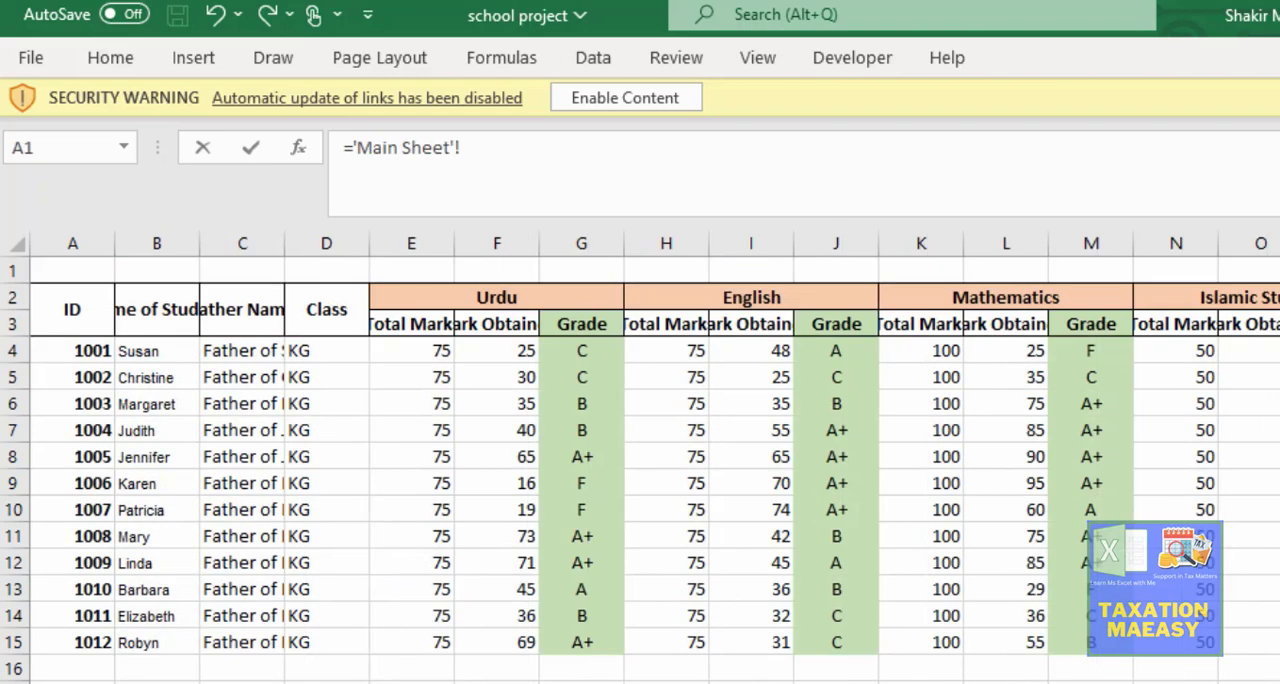
{"action": "left_click", "coordinate": [480, 296]}
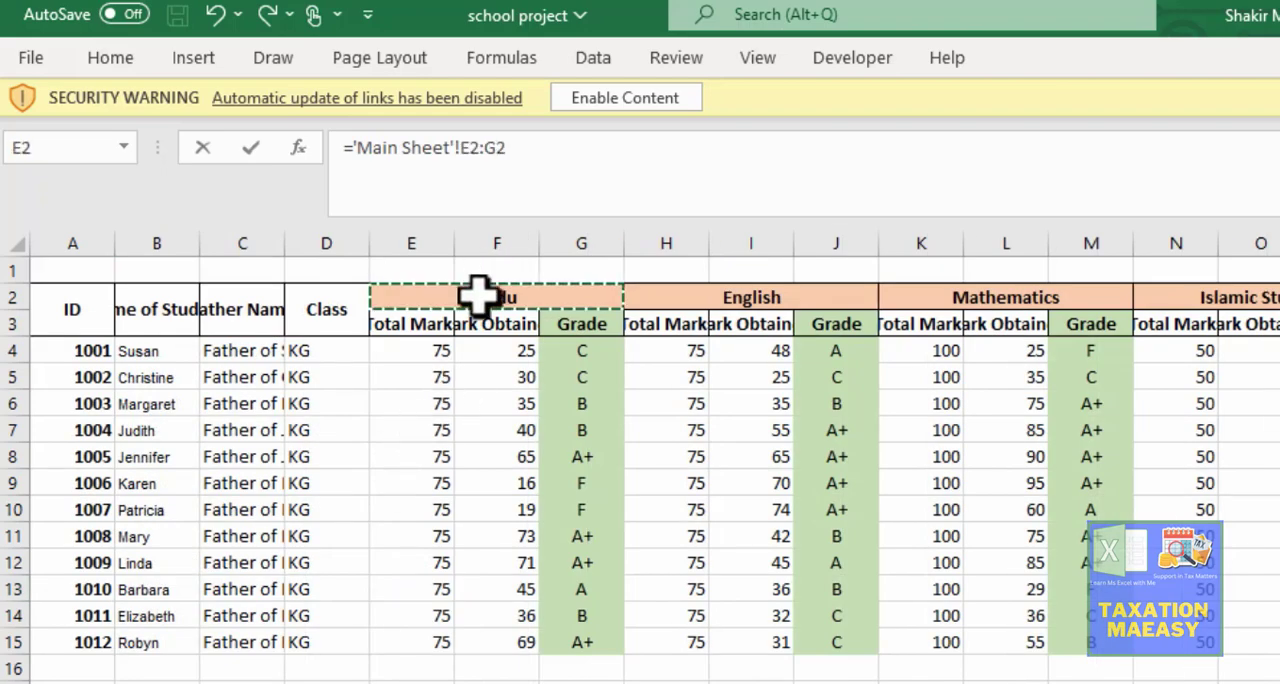
{"action": "key", "text": "Return"}
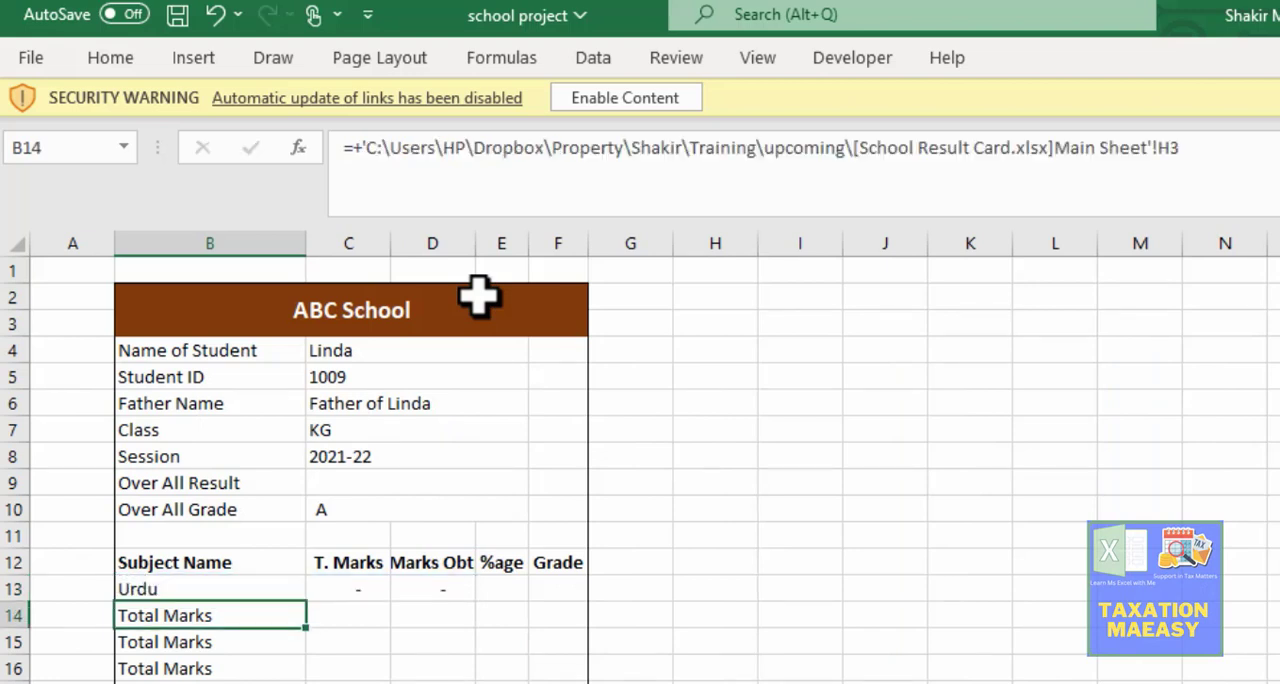
Step: Replace the second Subject Name entry in B14 with a reference to the English heading H2:J2 in the Main Sheet
{"action": "type", "text": "+"}
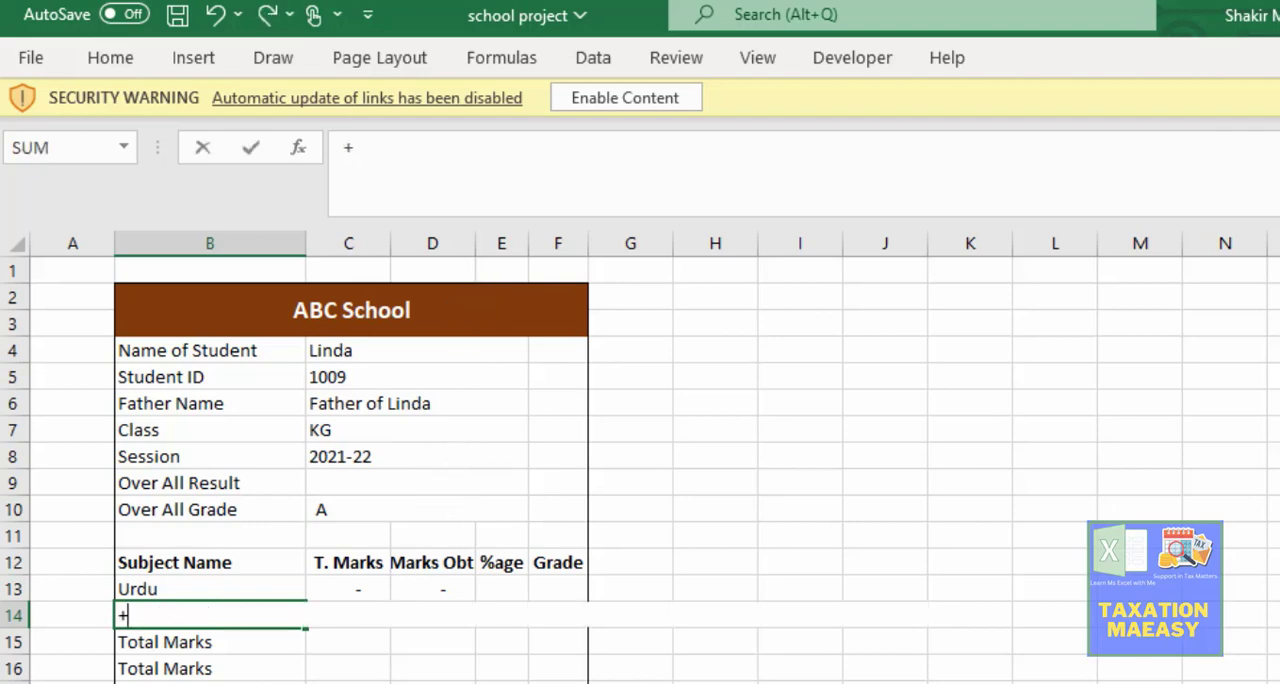
{"action": "key", "text": "ctrl+Page_Up"}
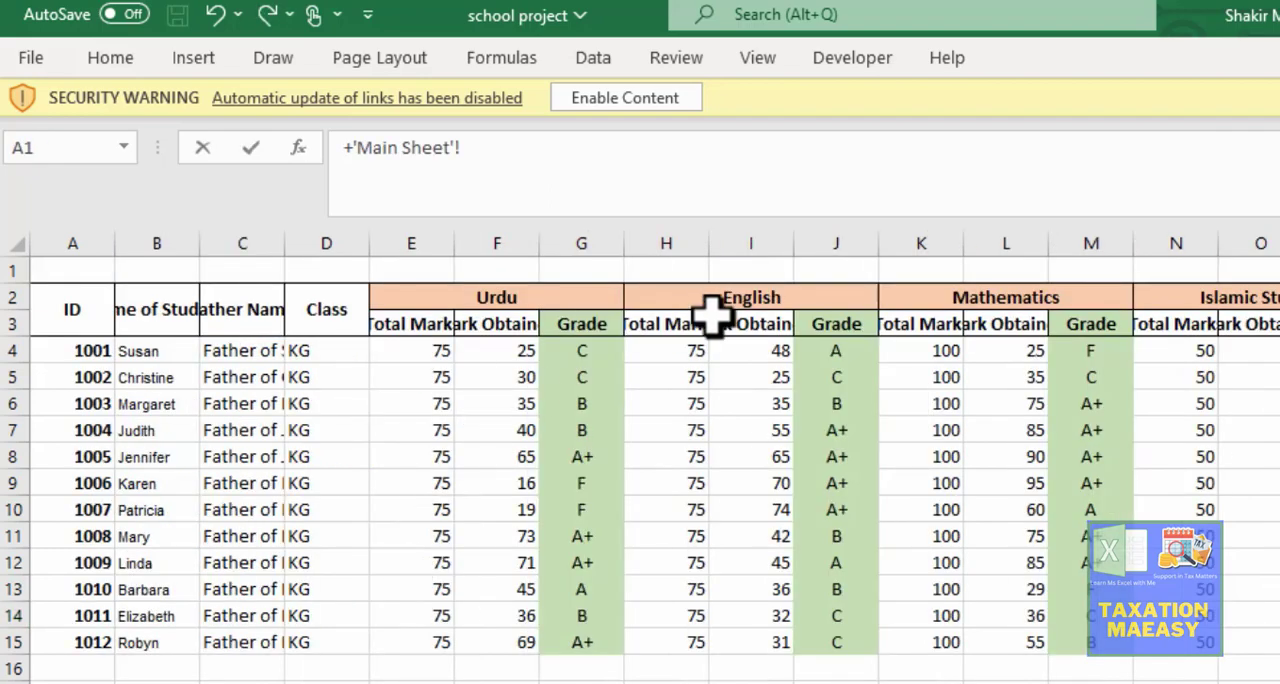
{"action": "left_click", "coordinate": [722, 293]}
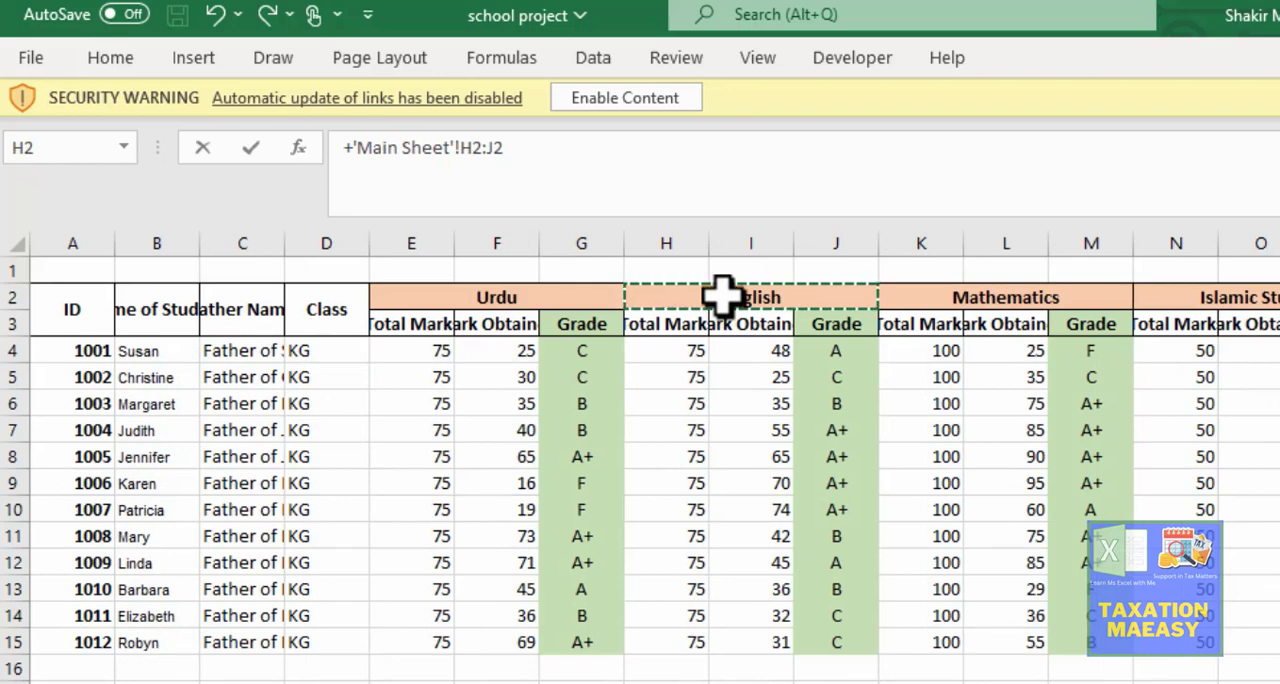
{"action": "key", "text": "Return"}
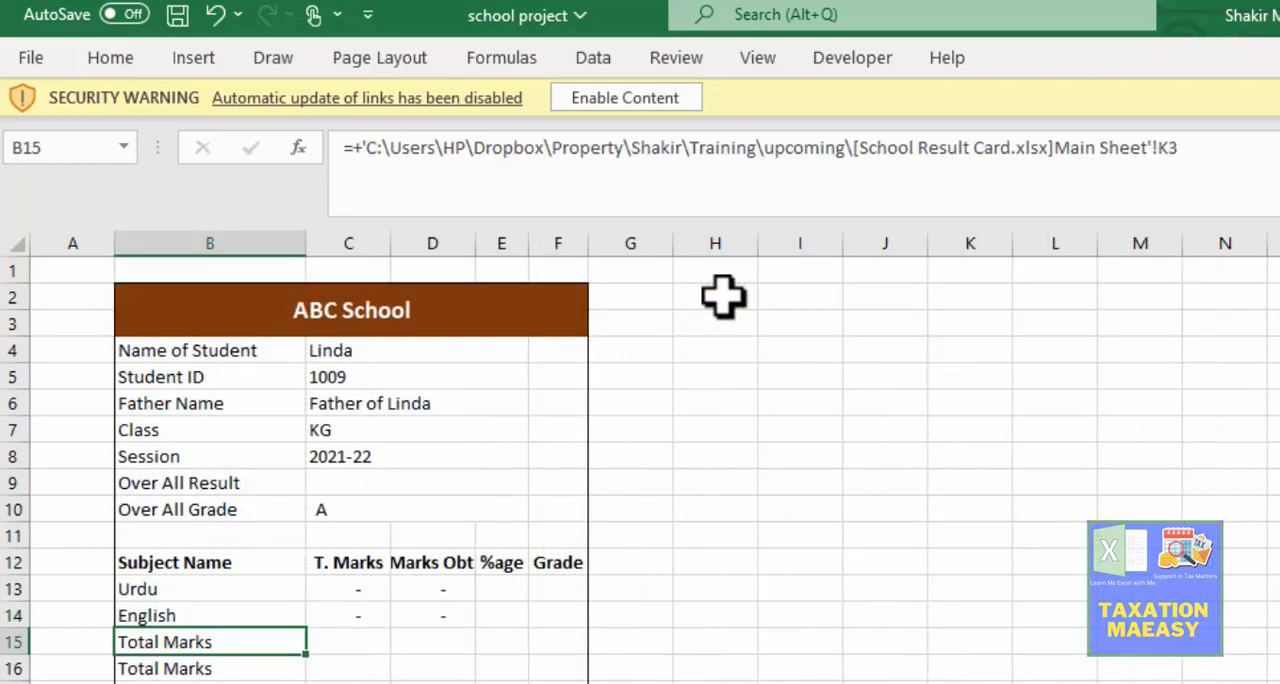
Step: Replace the third Subject Name entry in B15 with a reference to the Mathematics heading K2:M2 in the Main Sheet
{"action": "type", "text": "="}
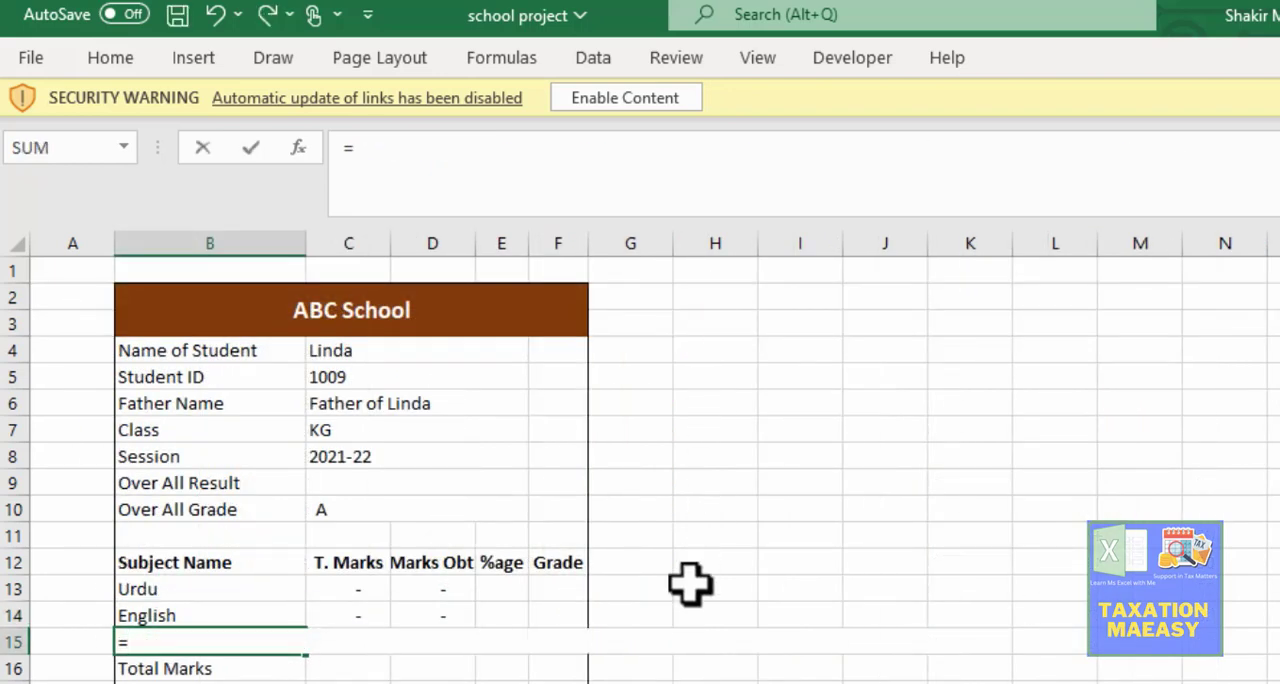
{"action": "key", "text": "ctrl+Page_Up"}
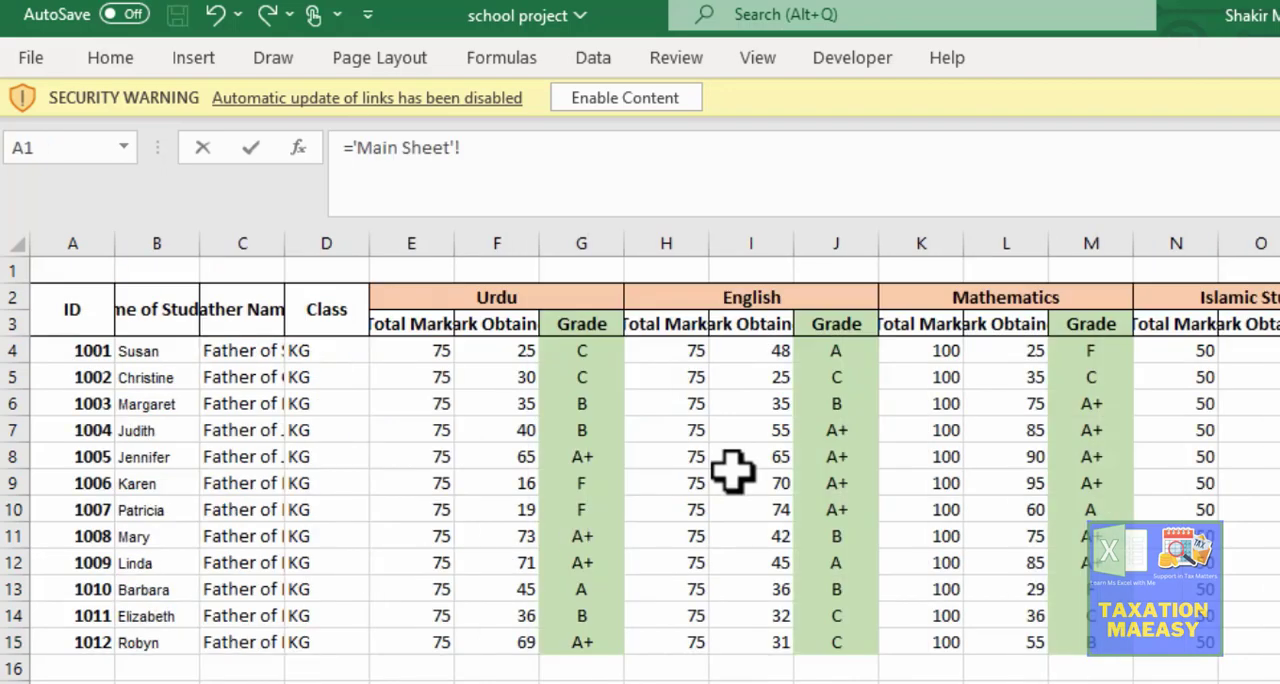
{"action": "left_click", "coordinate": [1004, 290]}
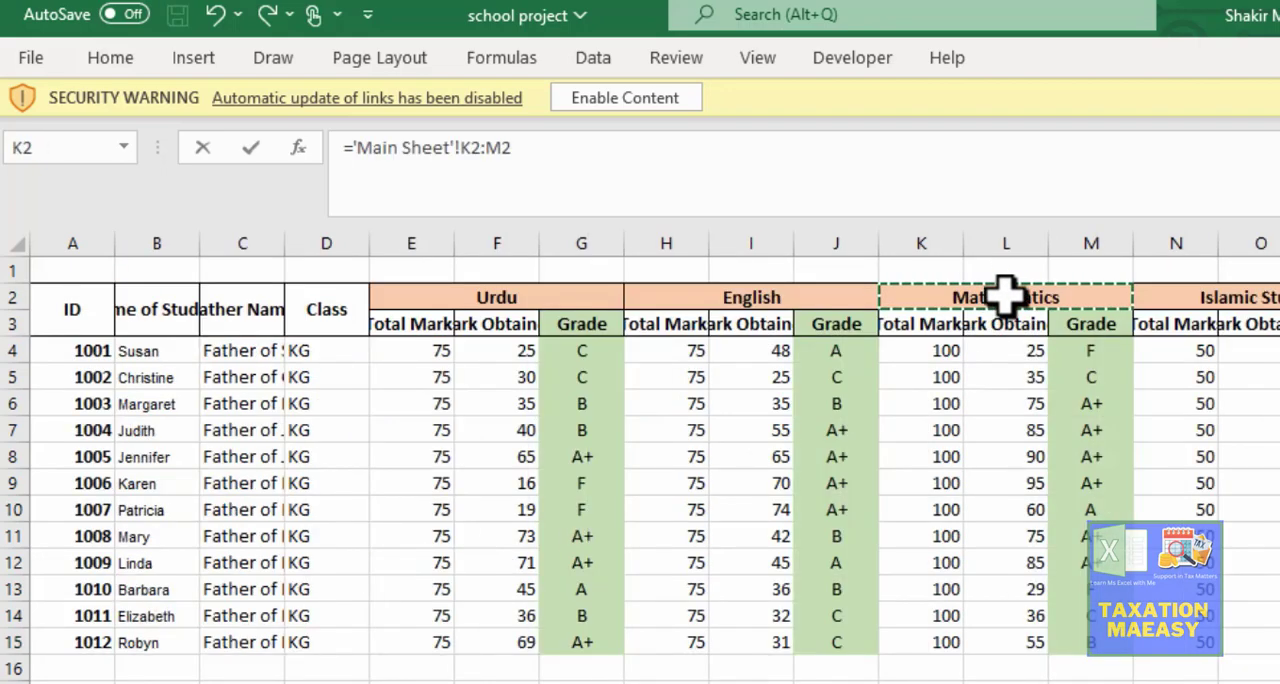
{"action": "key", "text": "Return"}
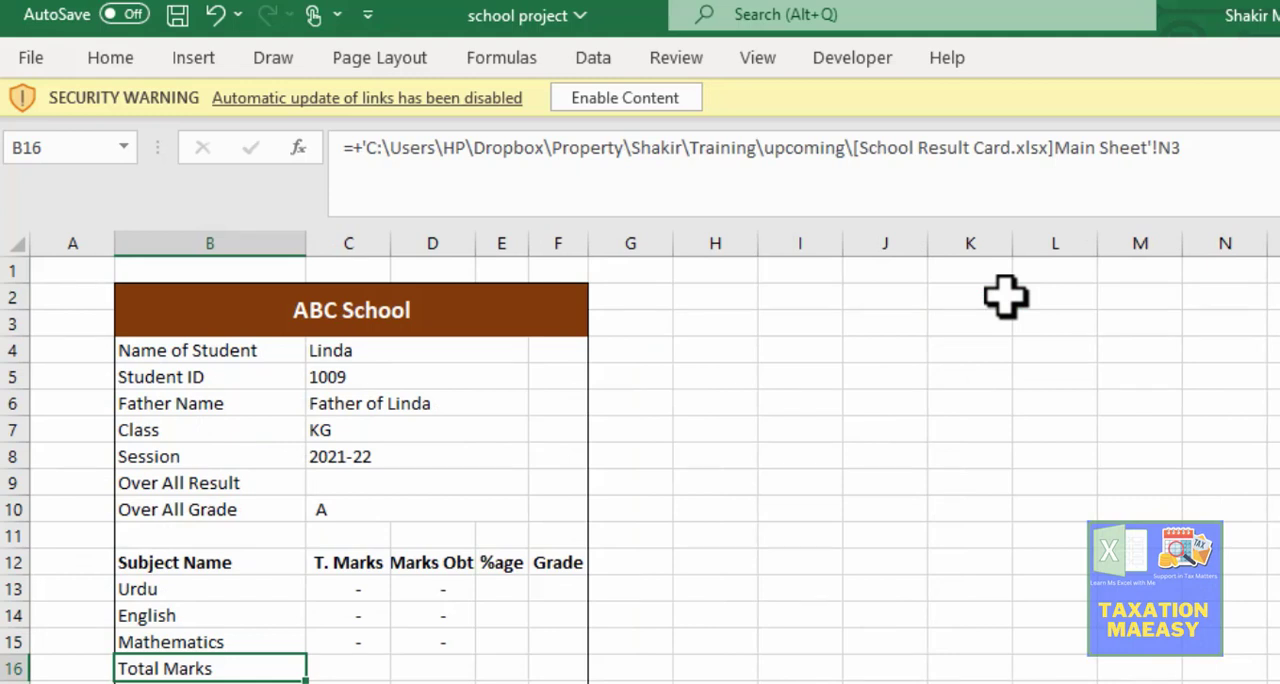
{"action": "type", "text": "\\"}
{"action": "key", "text": "Return"}
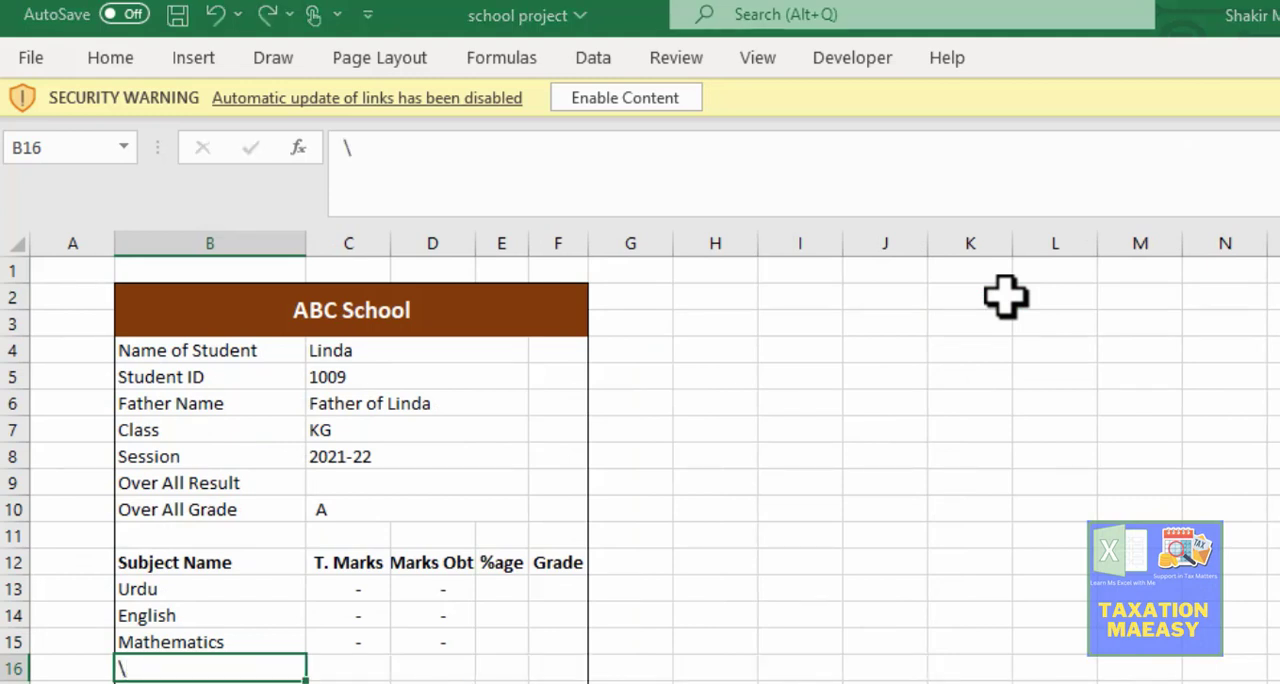
{"action": "key", "text": "F12"}
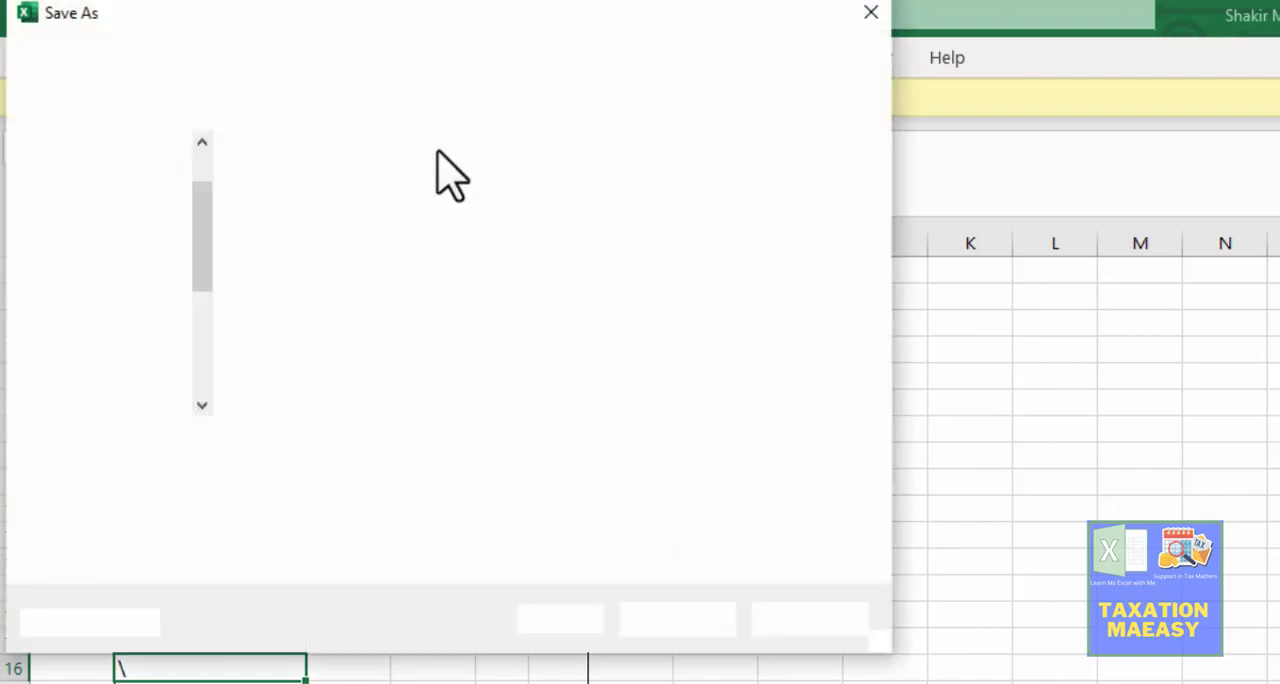
{"action": "left_click", "coordinate": [869, 12]}
{"action": "left_click", "coordinate": [437, 155]}
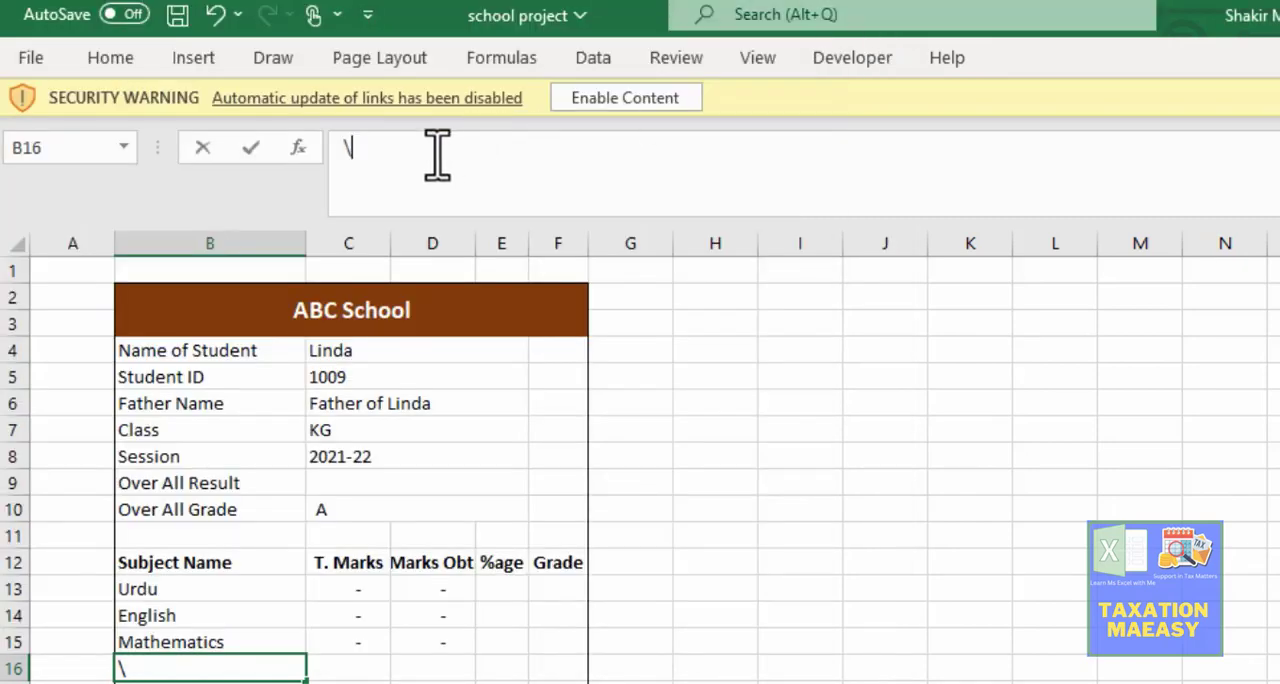
{"action": "key", "text": "BackSpace"}
Step: Set the fourth Subject Name entry in B16 to reference the Pak. Studies heading Q2:S2 in the Main Sheet
{"action": "type", "text": "="}
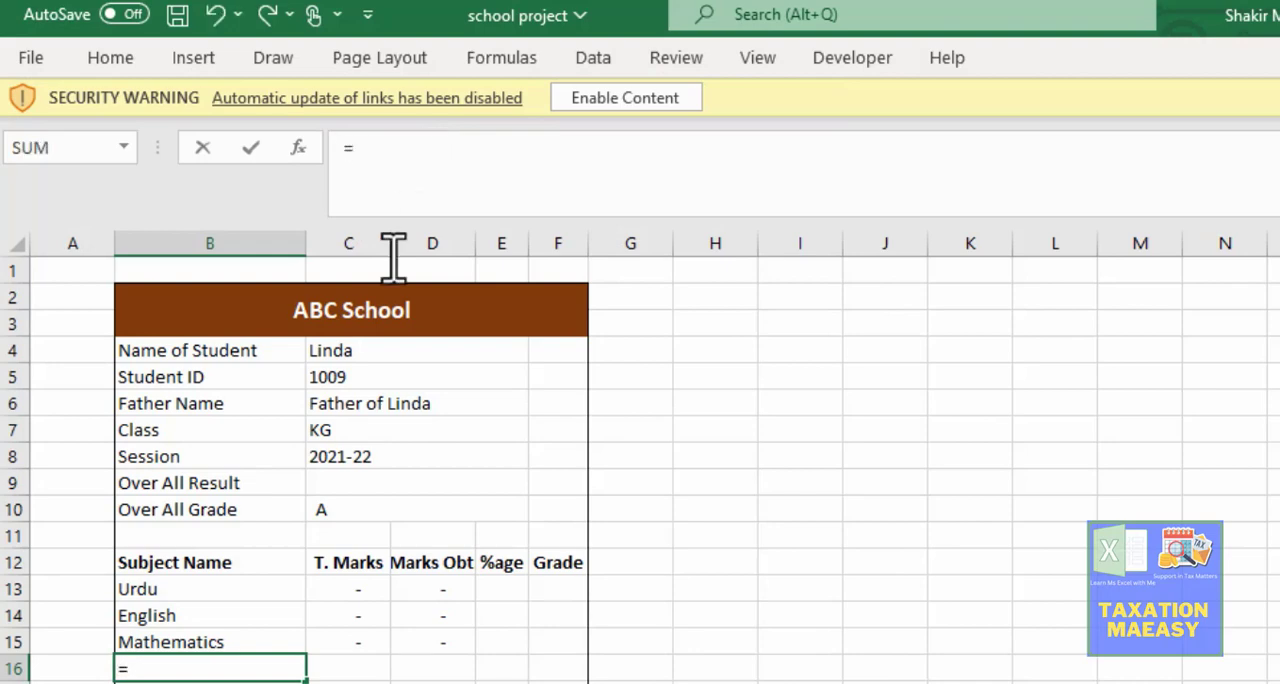
{"action": "key", "text": "ctrl+Page_Up"}
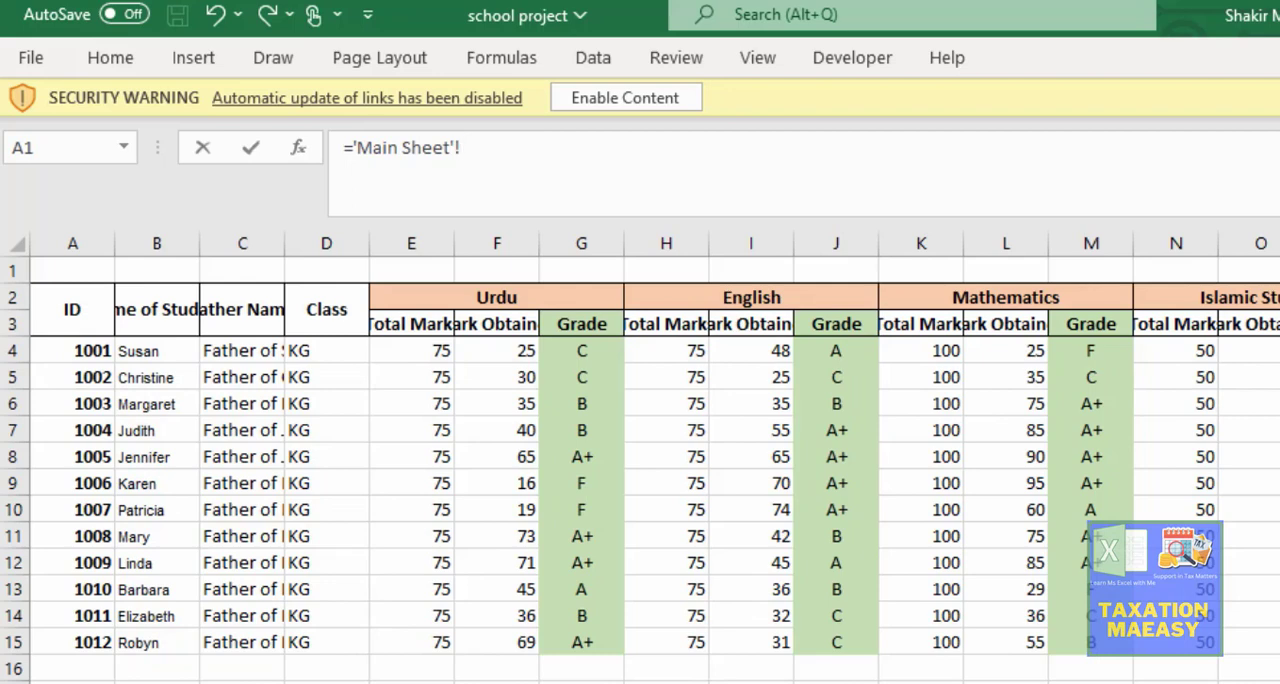
{"action": "left_click", "coordinate": [1279, 297]}
{"action": "key", "text": "Return"}
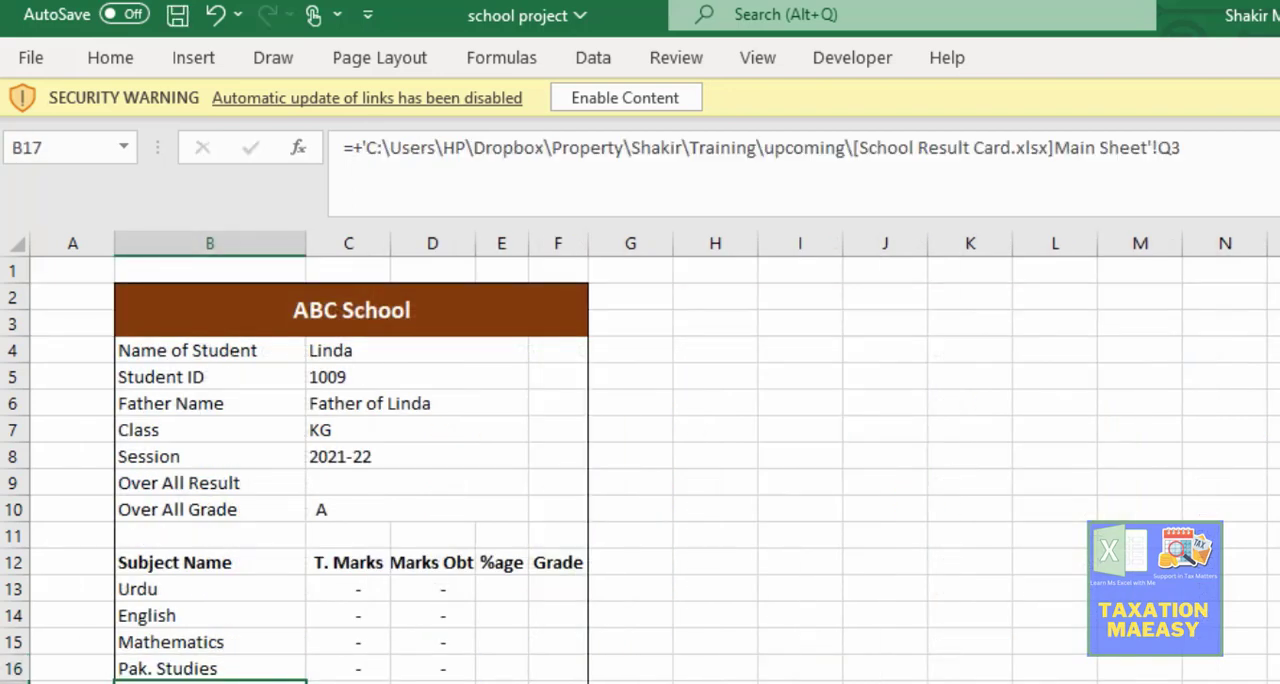
Step: Set the fifth Subject Name entry in B17 to reference the Islamic Studies heading N2:P2 in the Main Sheet
{"action": "type", "text": "="}
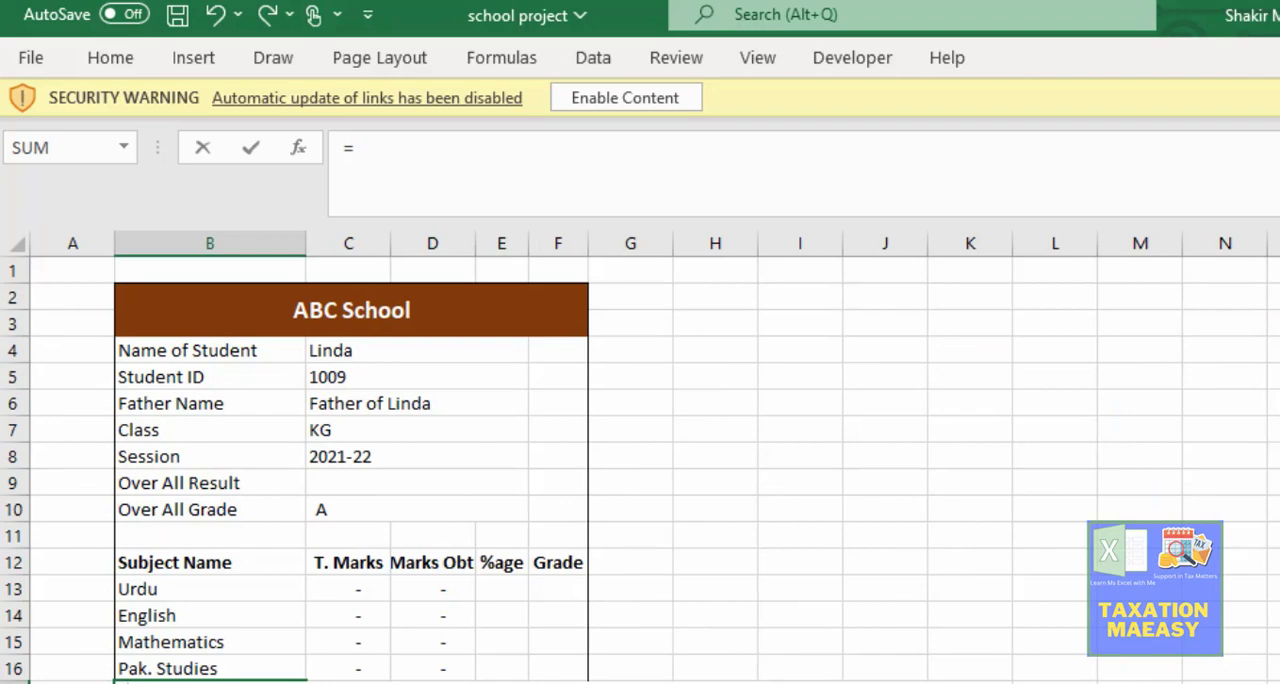
{"action": "key", "text": "ctrl+Page_Up"}
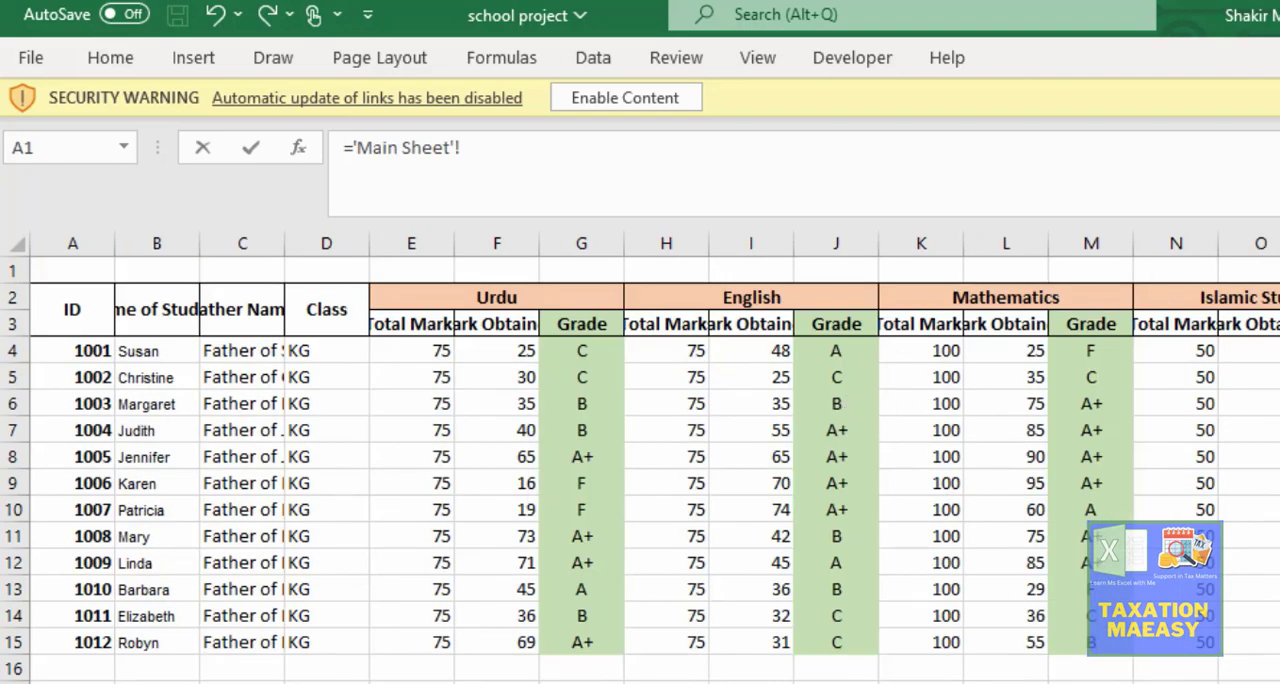
{"action": "left_click", "coordinate": [1250, 296]}
{"action": "key", "text": "Return"}
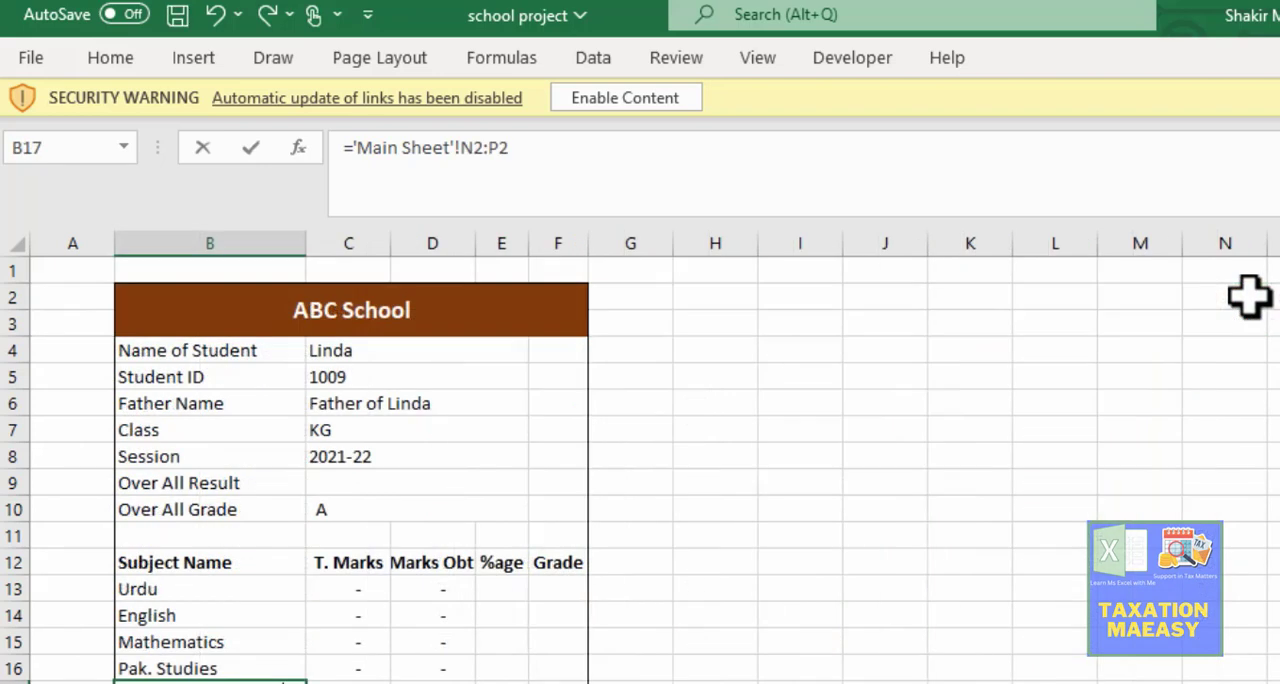
Step: Cut the whole Pak. Studies reference formula out of B16, leaving the cell empty
{"action": "key", "text": "Down"}
{"action": "key", "text": "Up"}
{"action": "key", "text": "Up"}
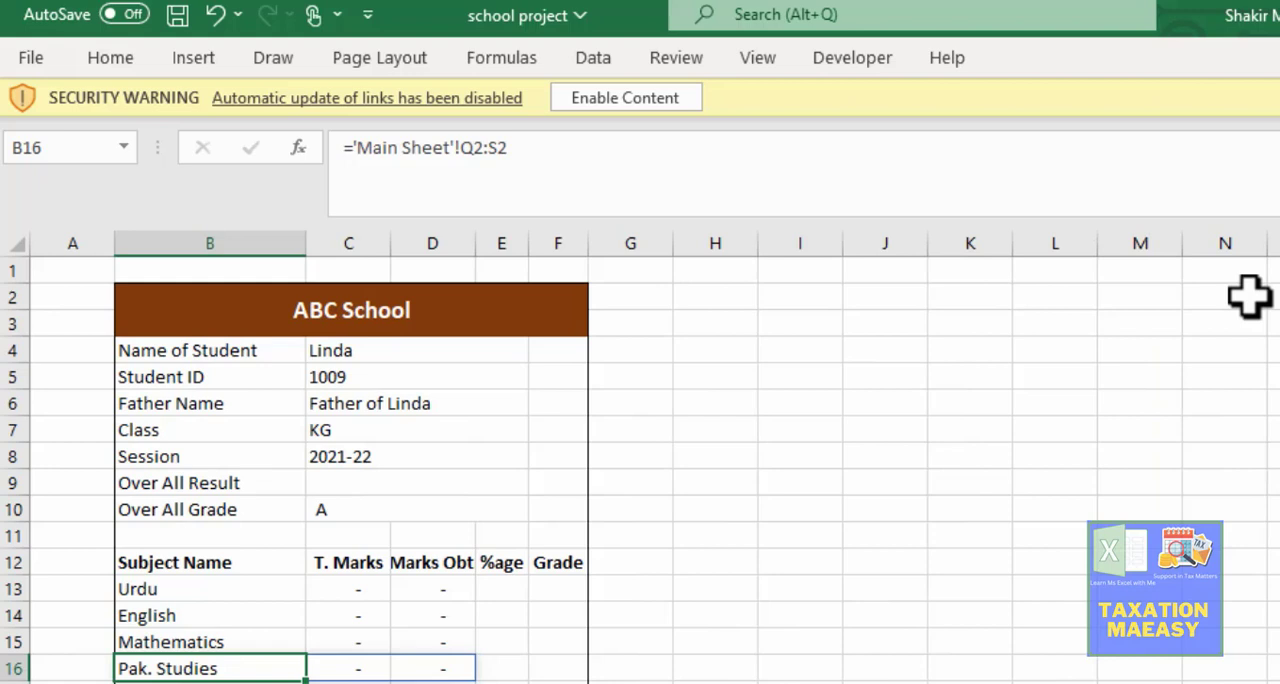
{"action": "key", "text": "F2"}
{"action": "key", "text": "shift+Home"}
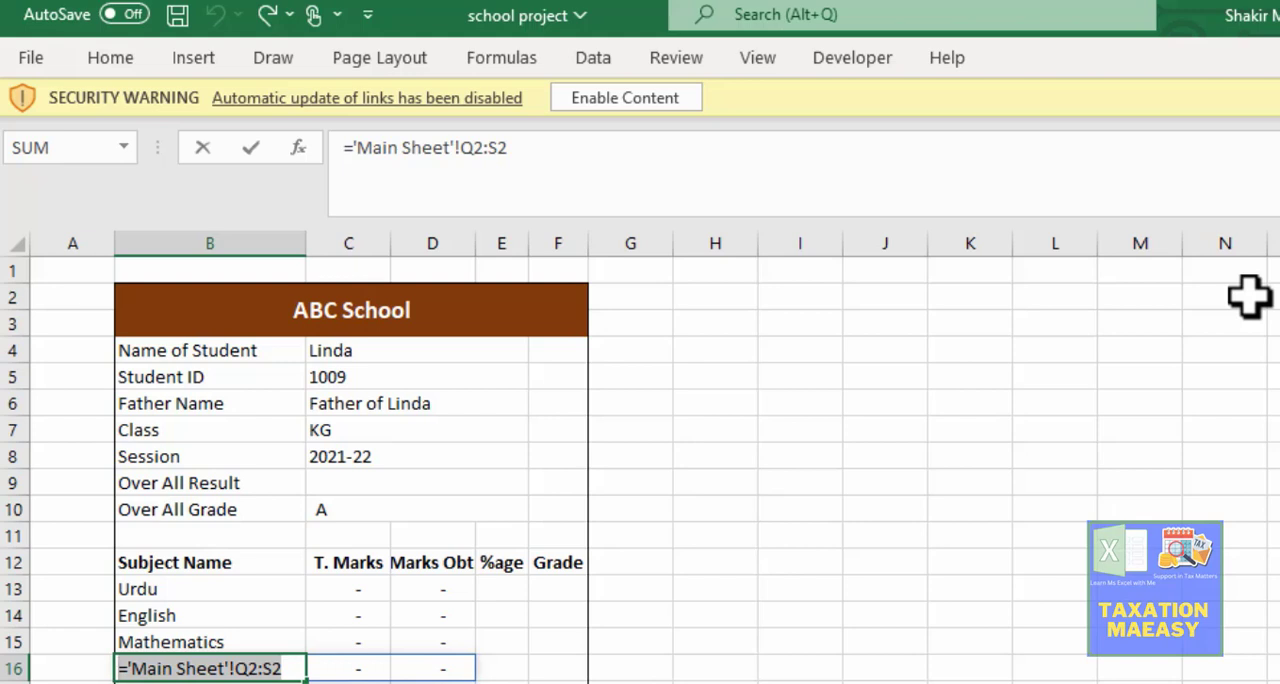
{"action": "key", "text": "ctrl+x"}
{"action": "key", "text": "Return"}
{"action": "key", "text": "Down"}
{"action": "key", "text": "Up"}
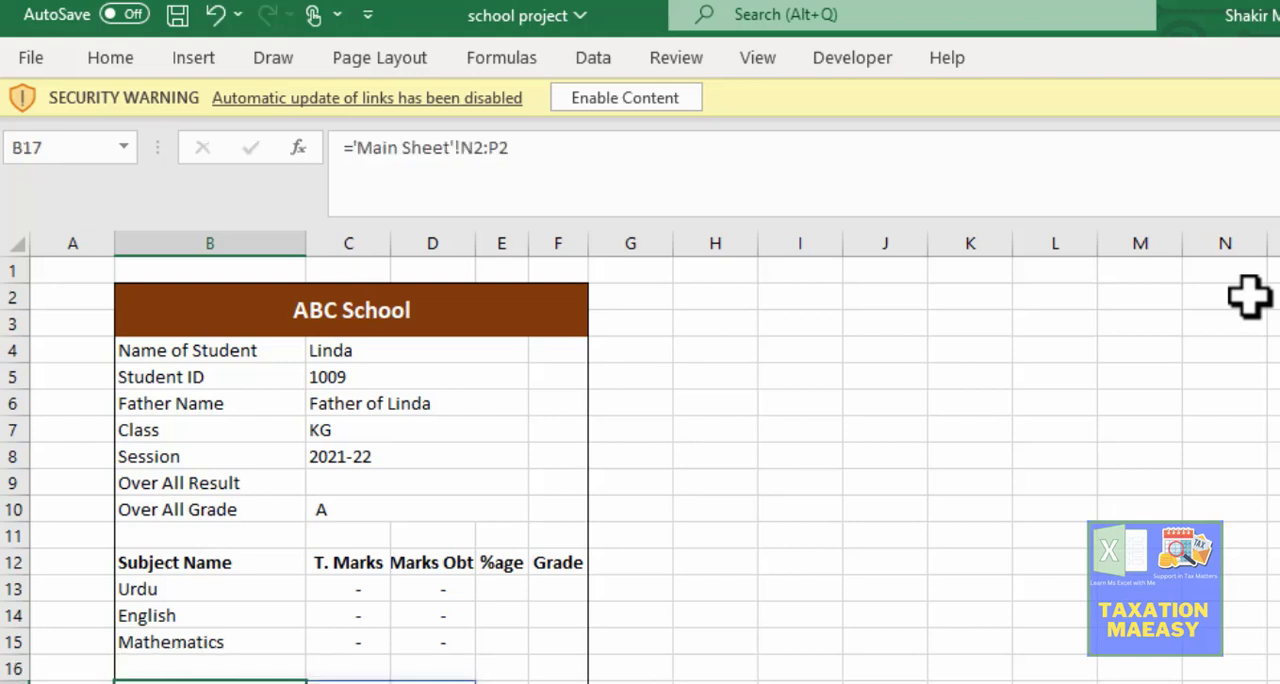
Step: Replace the formula in B17 with the cut Pak. Studies reference ='Main Sheet'!Q2:S2
{"action": "key", "text": "F2"}
{"action": "key", "text": "shift+Home"}
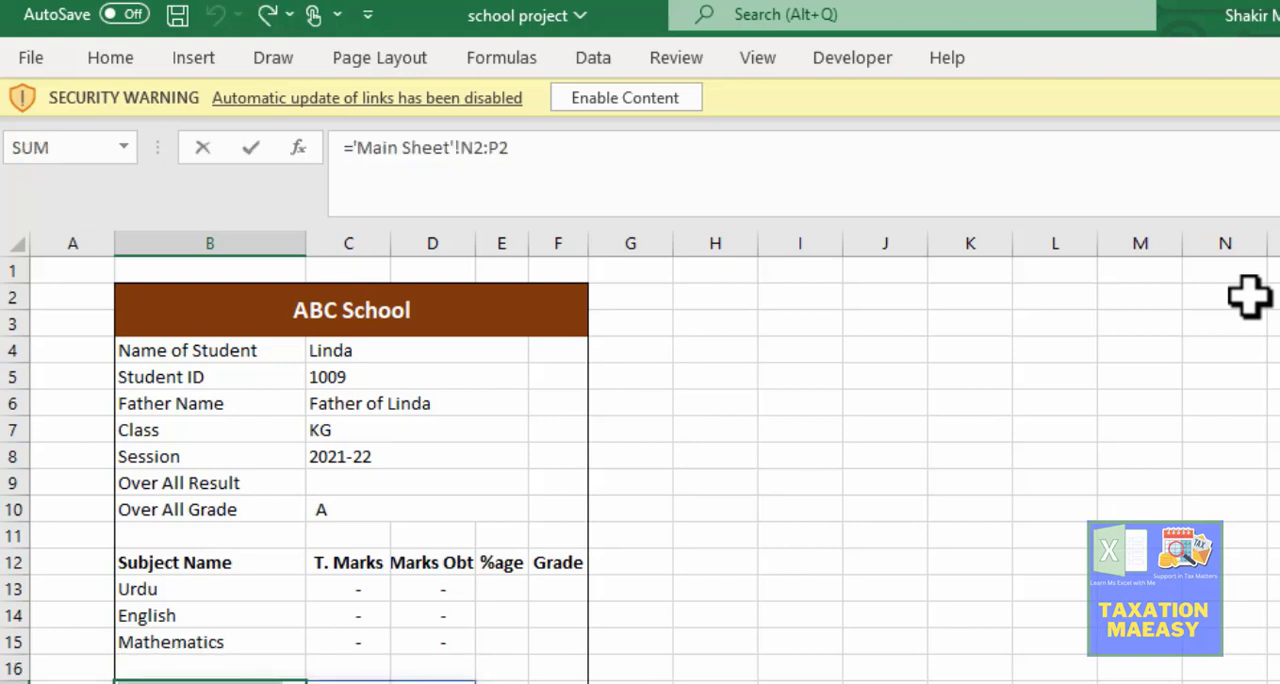
{"action": "key", "text": "ctrl+v"}
{"action": "key", "text": "Return"}
{"action": "key", "text": "Up"}
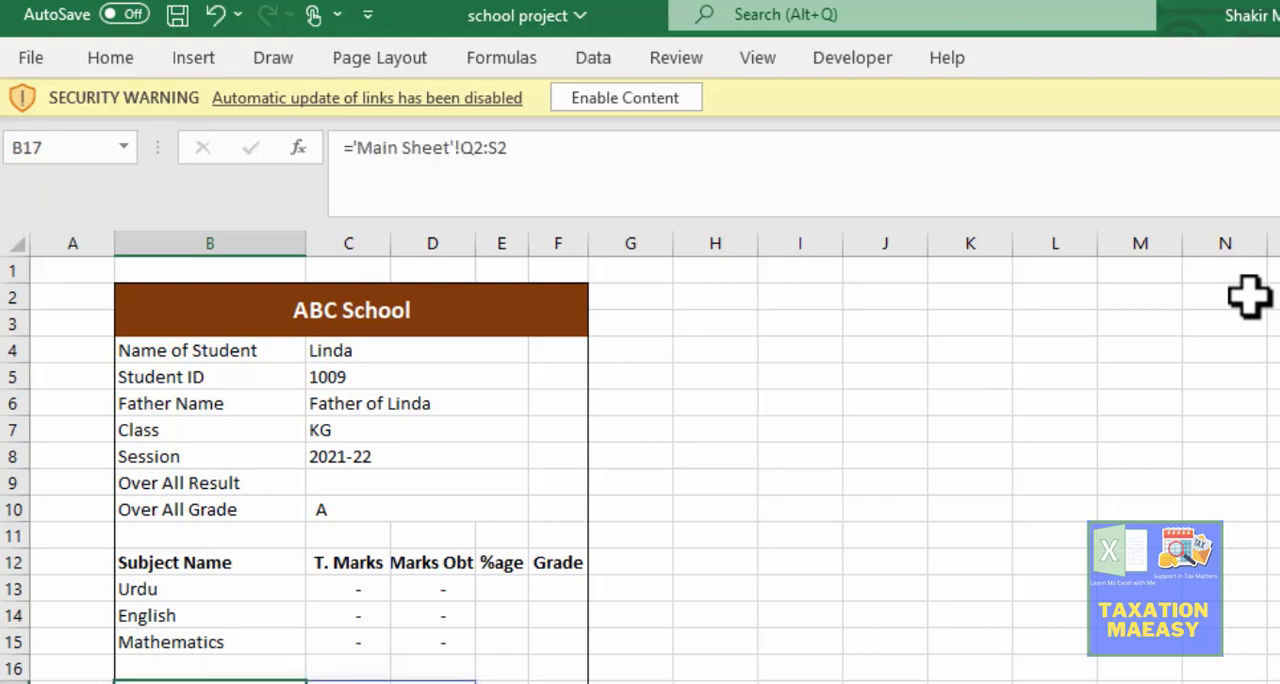
Step: Fill the empty Subject Name cell B16 with a reference to the Islamic Studies heading in the Main Sheet
{"action": "key", "text": "Right"}
{"action": "key", "text": "Up"}
{"action": "key", "text": "Left"}
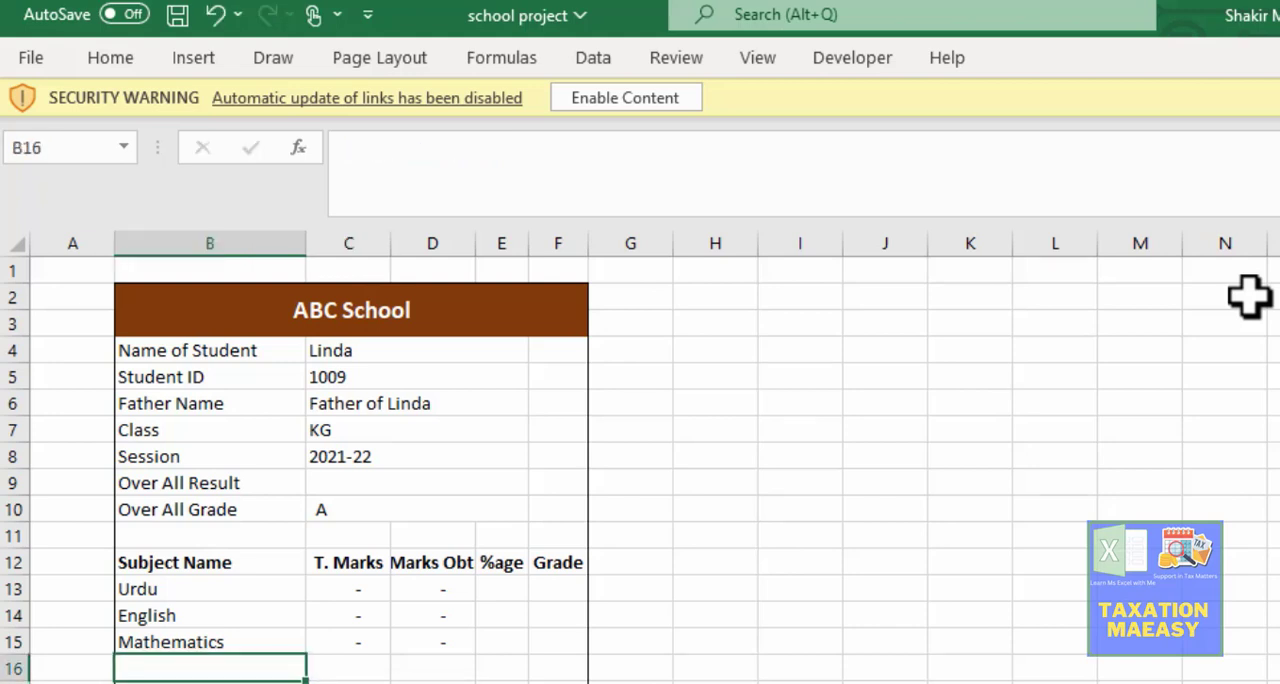
{"action": "key", "text": "Up"}
{"action": "key", "text": "Down"}
{"action": "type", "text": "="}
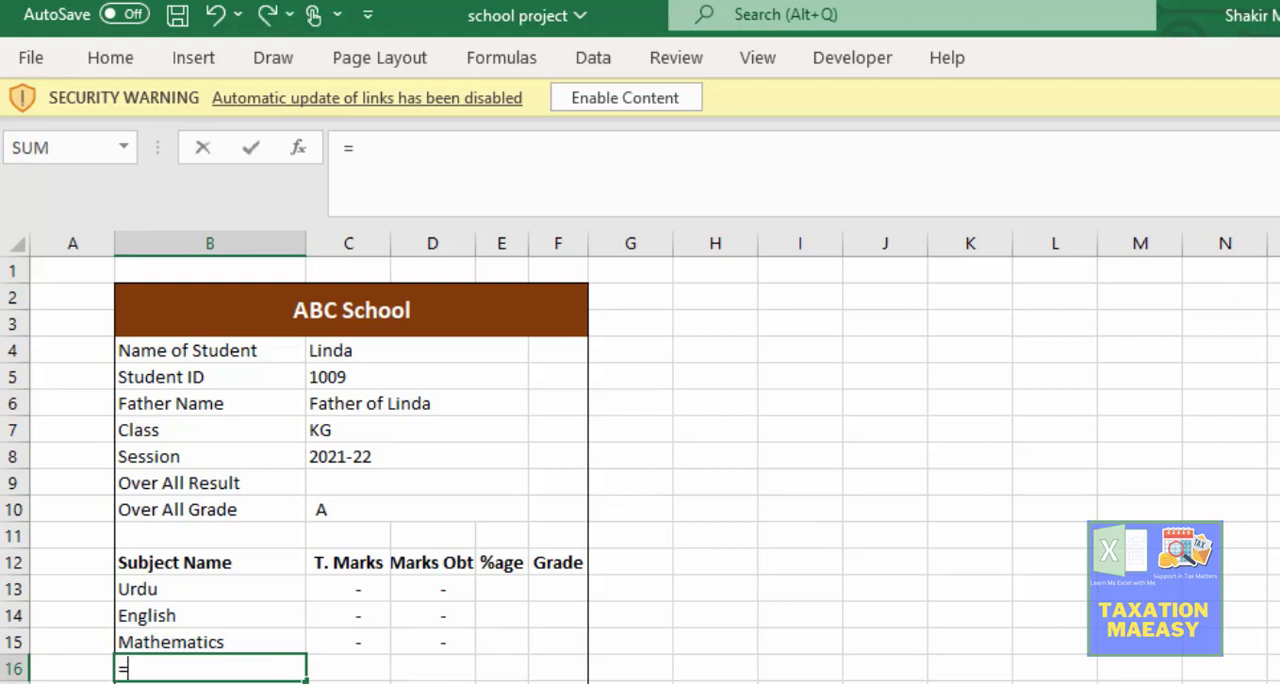
{"action": "key", "text": "ctrl+Page_Up"}
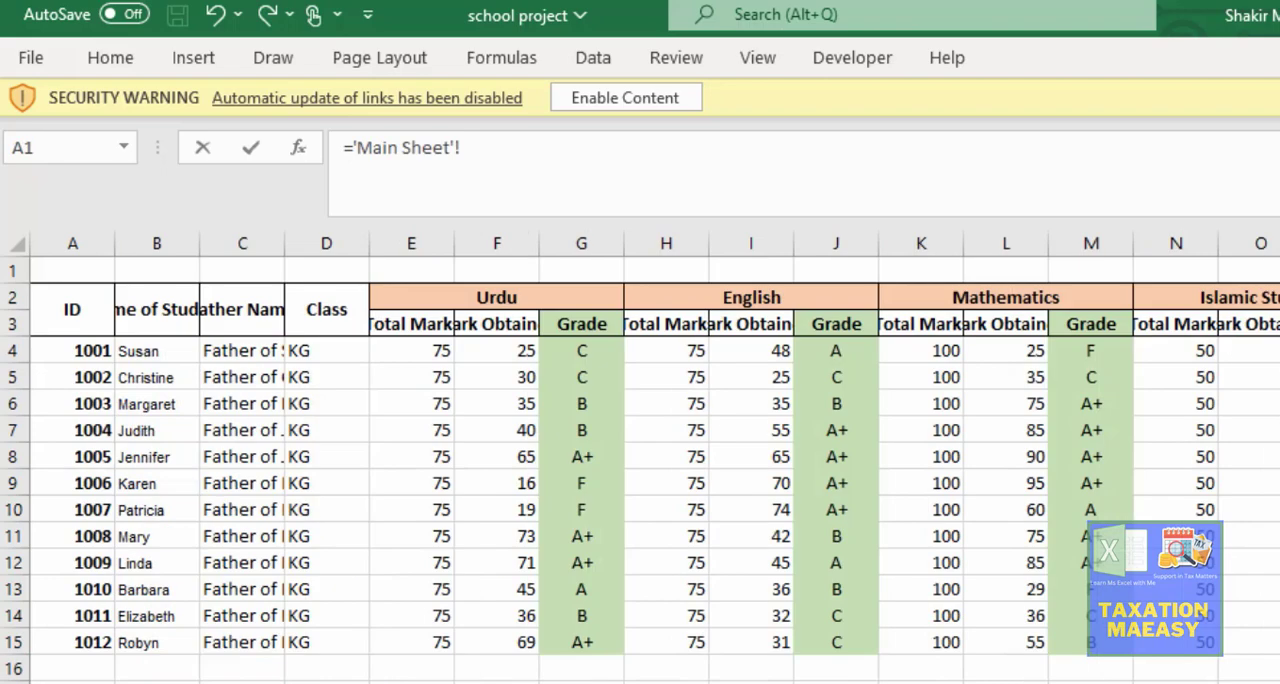
{"action": "left_click", "coordinate": [1224, 306]}
{"action": "key", "text": "Return"}
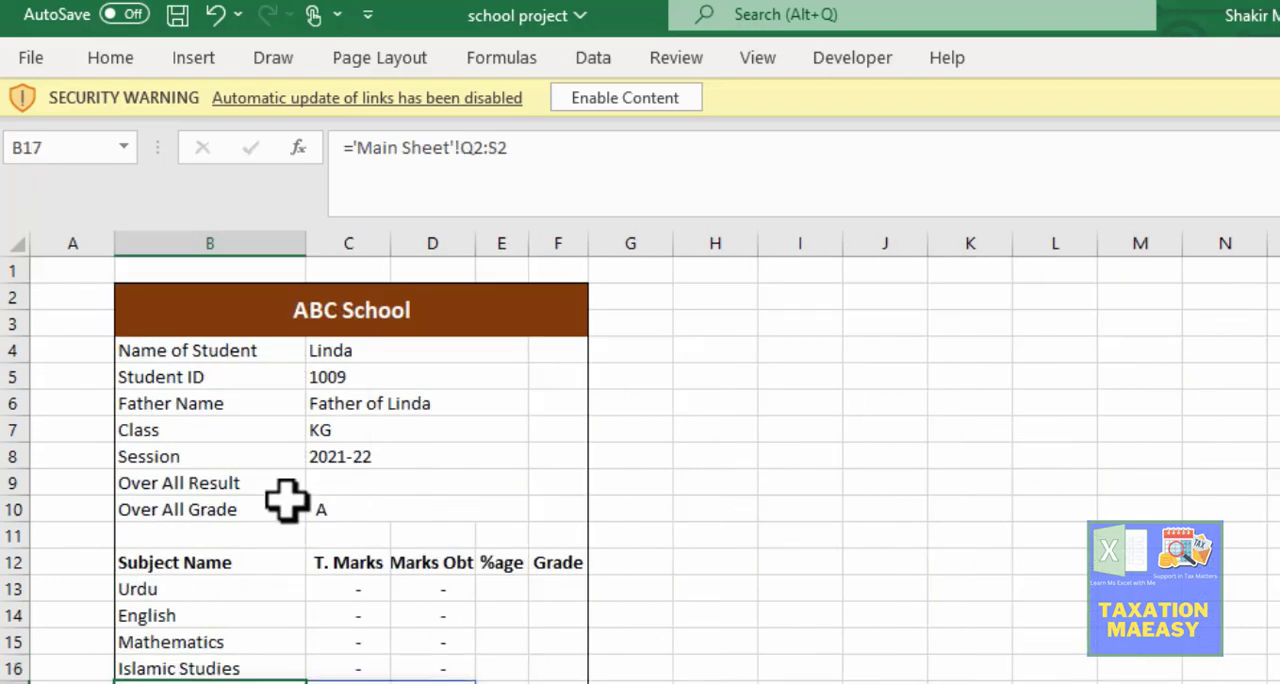
Step: Shorten the Urdu reference in B13 to the single cell ='Main Sheet'!E2
{"action": "key", "text": "Up"}
{"action": "key", "text": "Up"}
{"action": "key", "text": "Up"}
{"action": "key", "text": "Up"}
{"action": "key", "text": "F2"}
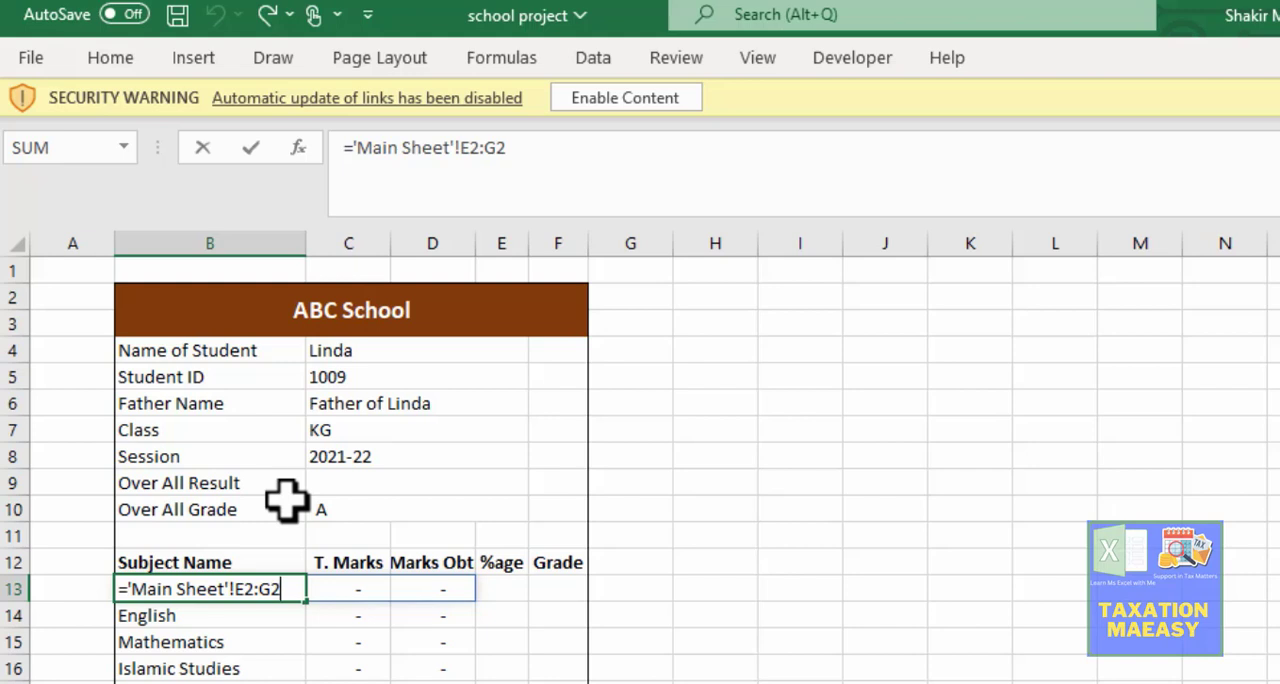
{"action": "key", "text": "Left"}
{"action": "key", "text": "Left"}
{"action": "key", "text": "Right"}
{"action": "key", "text": "BackSpace"}
{"action": "key", "text": "BackSpace"}
{"action": "key", "text": "BackSpace"}
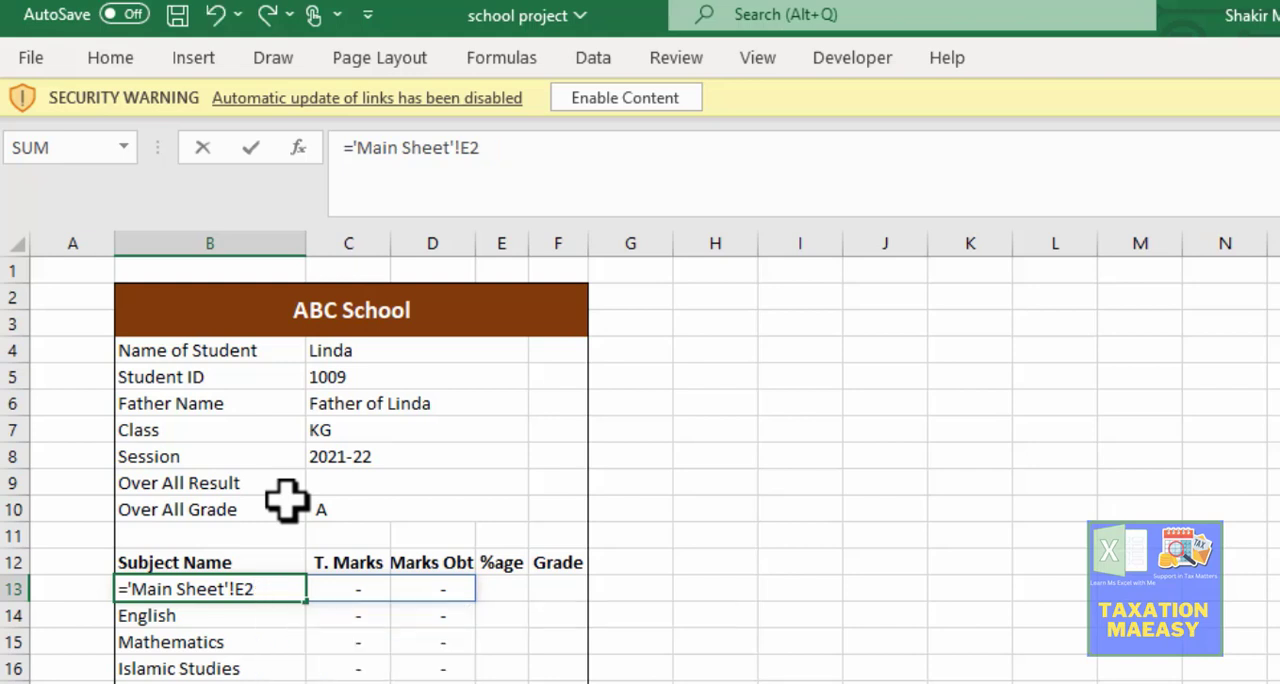
{"action": "key", "text": "Return"}
Step: Shorten the English and Mathematics references in B14 and B15 to the single Main Sheet cells H2 and K2
{"action": "key", "text": "F2"}
{"action": "key", "text": "BackSpace"}
{"action": "key", "text": "BackSpace"}
{"action": "key", "text": "BackSpace"}
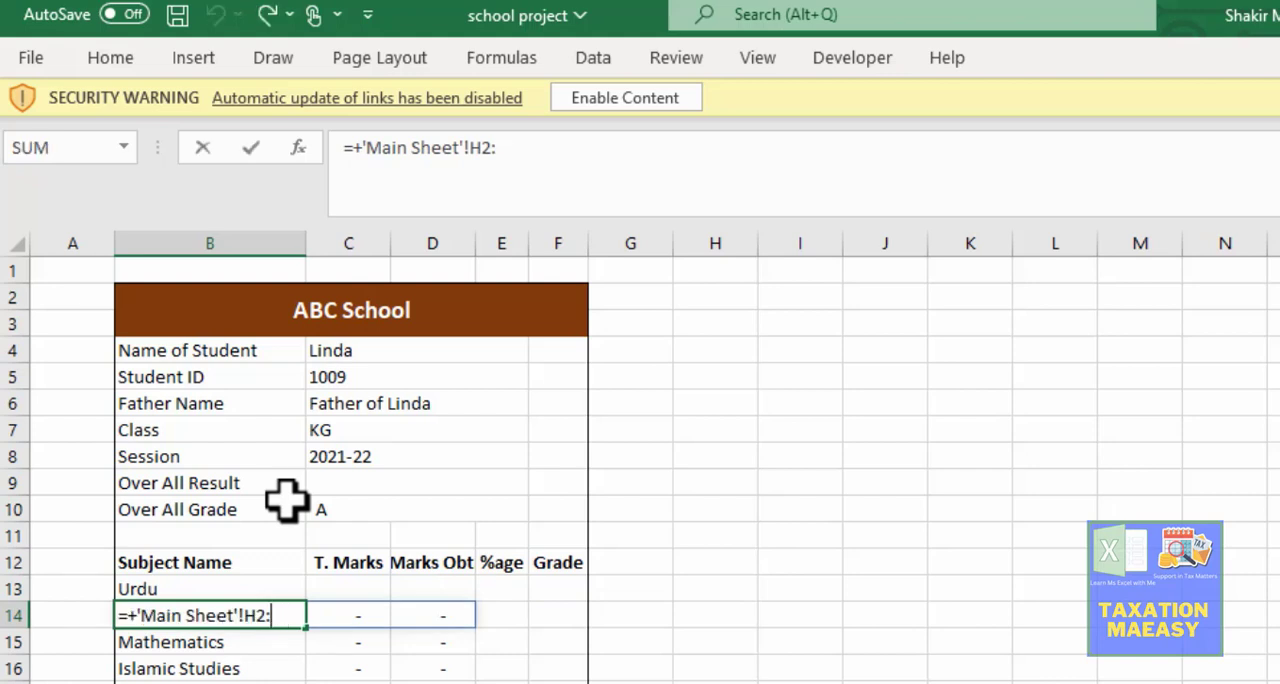
{"action": "key", "text": "Return"}
{"action": "key", "text": "F2"}
{"action": "key", "text": "Left"}
{"action": "key", "text": "BackSpace"}
{"action": "key", "text": "BackSpace"}
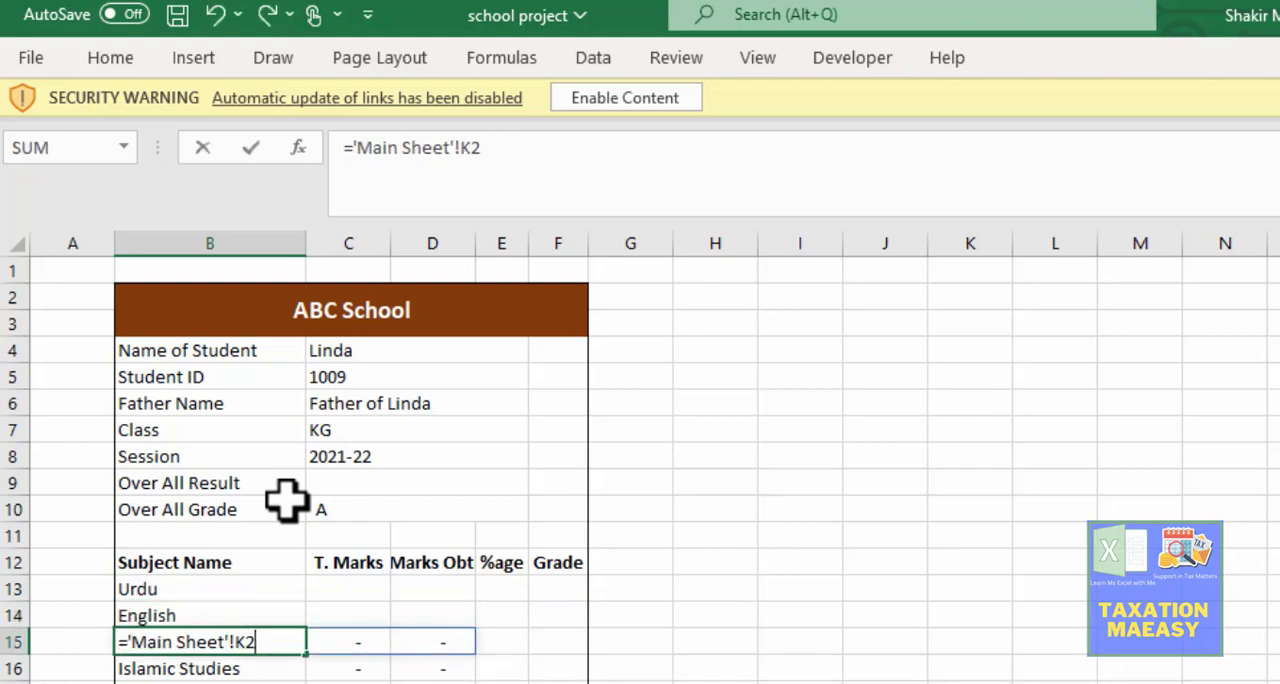
{"action": "key", "text": "Return"}
Step: Shorten the Islamic Studies and Pak. Studies references in B16 and B17 to the single Main Sheet cells N2 and Q2
{"action": "key", "text": "F2"}
{"action": "key", "text": "BackSpace"}
{"action": "key", "text": "BackSpace"}
{"action": "key", "text": "BackSpace"}
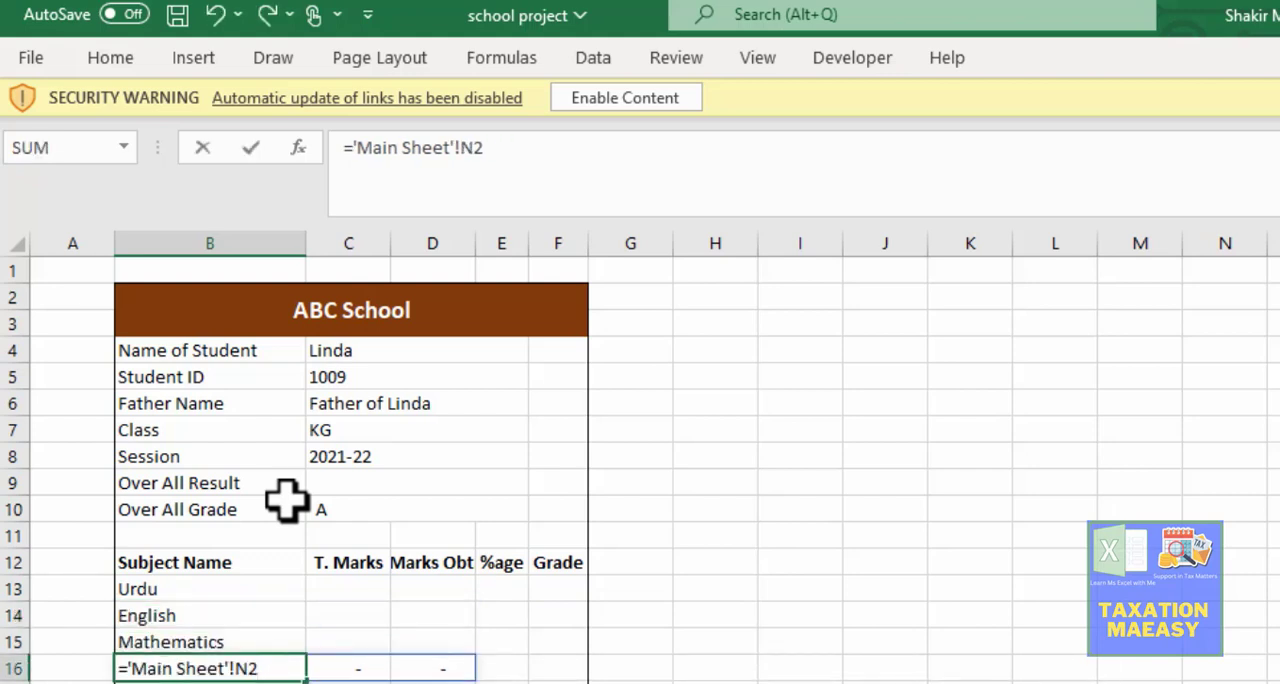
{"action": "key", "text": "Return"}
{"action": "key", "text": "F2"}
{"action": "key", "text": "BackSpace"}
{"action": "key", "text": "BackSpace"}
{"action": "key", "text": "BackSpace"}
{"action": "key", "text": "Return"}
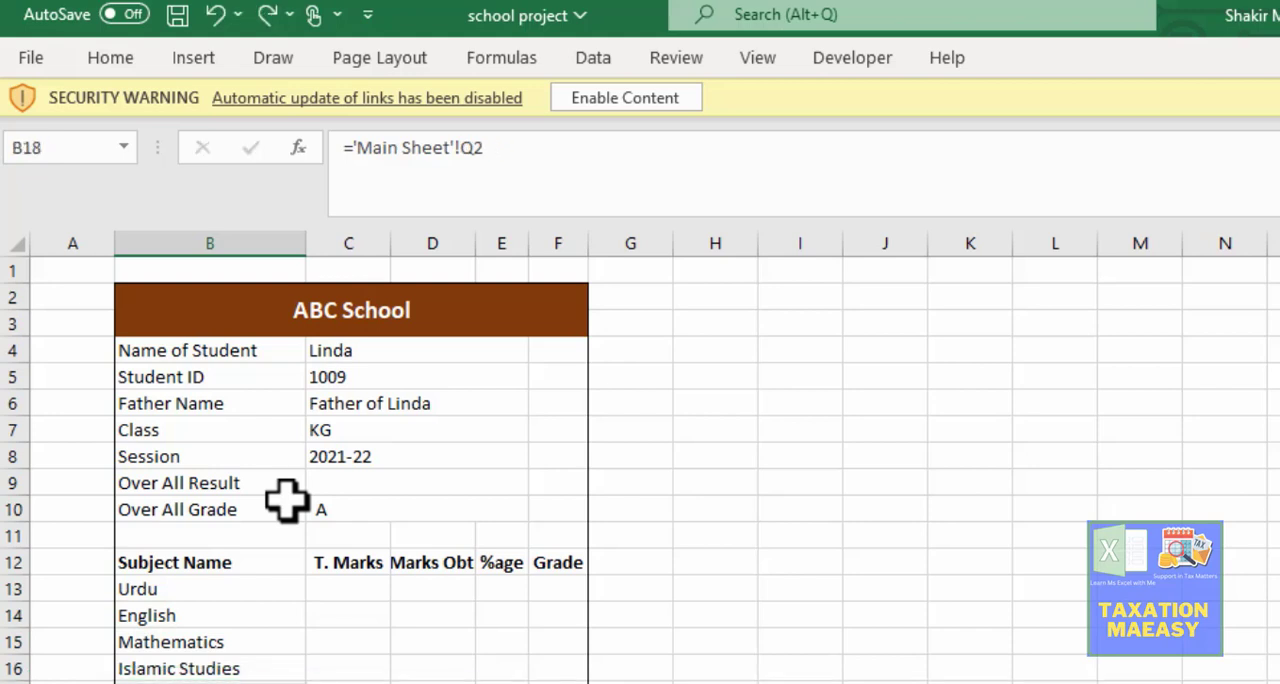
Step: Check the edited Subject Name formulas up to B13 and the neighbouring T. Marks and Marks Obt cells in row 13
{"action": "key", "text": "Up"}
{"action": "key", "text": "Up"}
{"action": "key", "text": "Up"}
{"action": "key", "text": "Up"}
{"action": "key", "text": "F2"}
{"action": "key", "text": "shift+Return"}
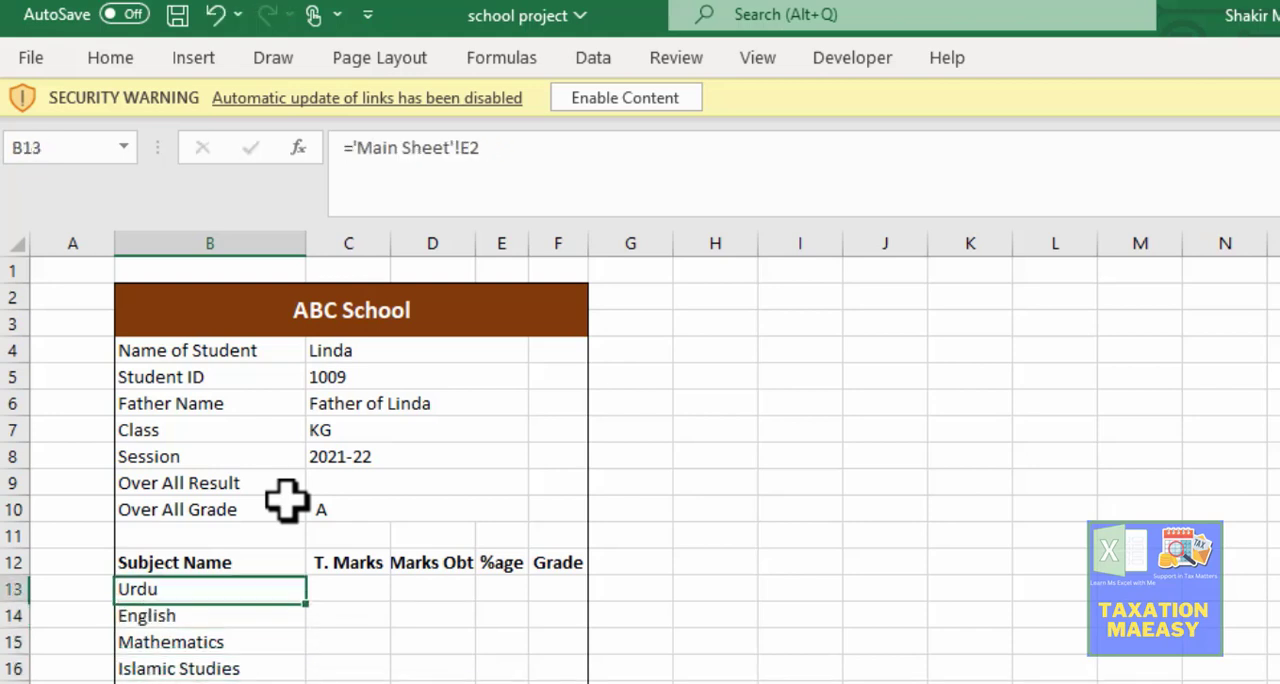
{"action": "key", "text": "F2"}
{"action": "key", "text": "Escape"}
{"action": "key", "text": "Right"}
{"action": "key", "text": "Right"}
{"action": "key", "text": "Left"}
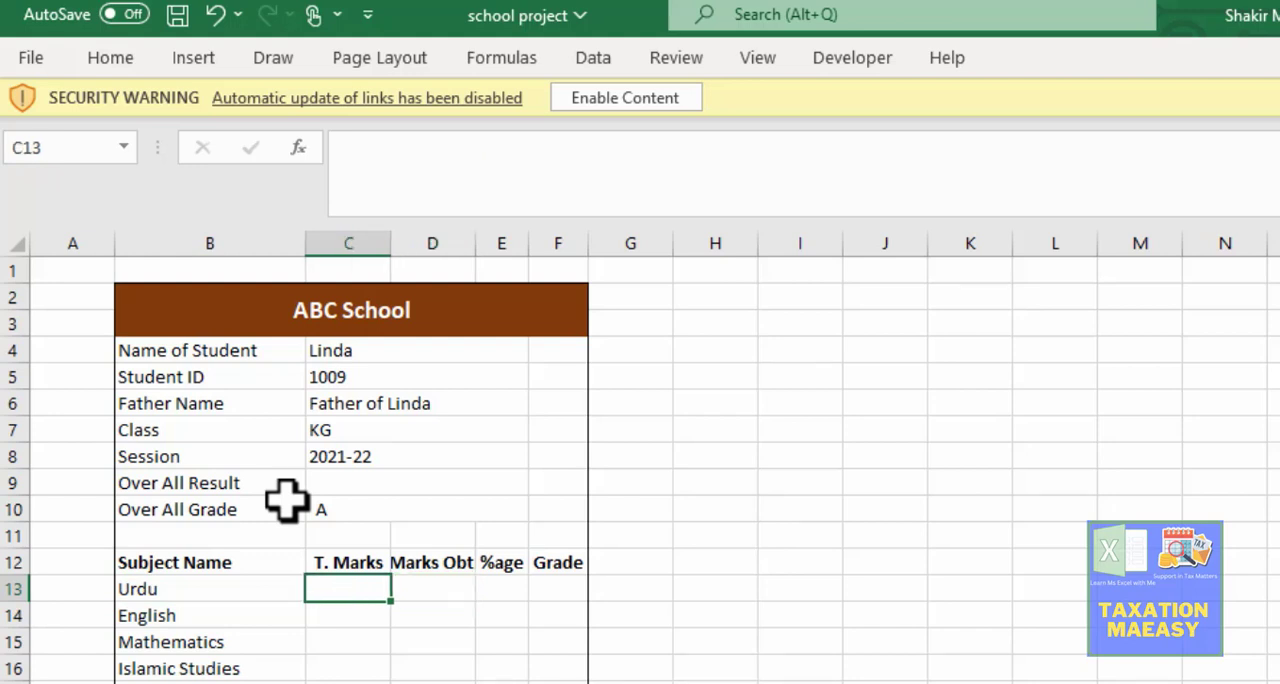
{"action": "key", "text": "Right"}
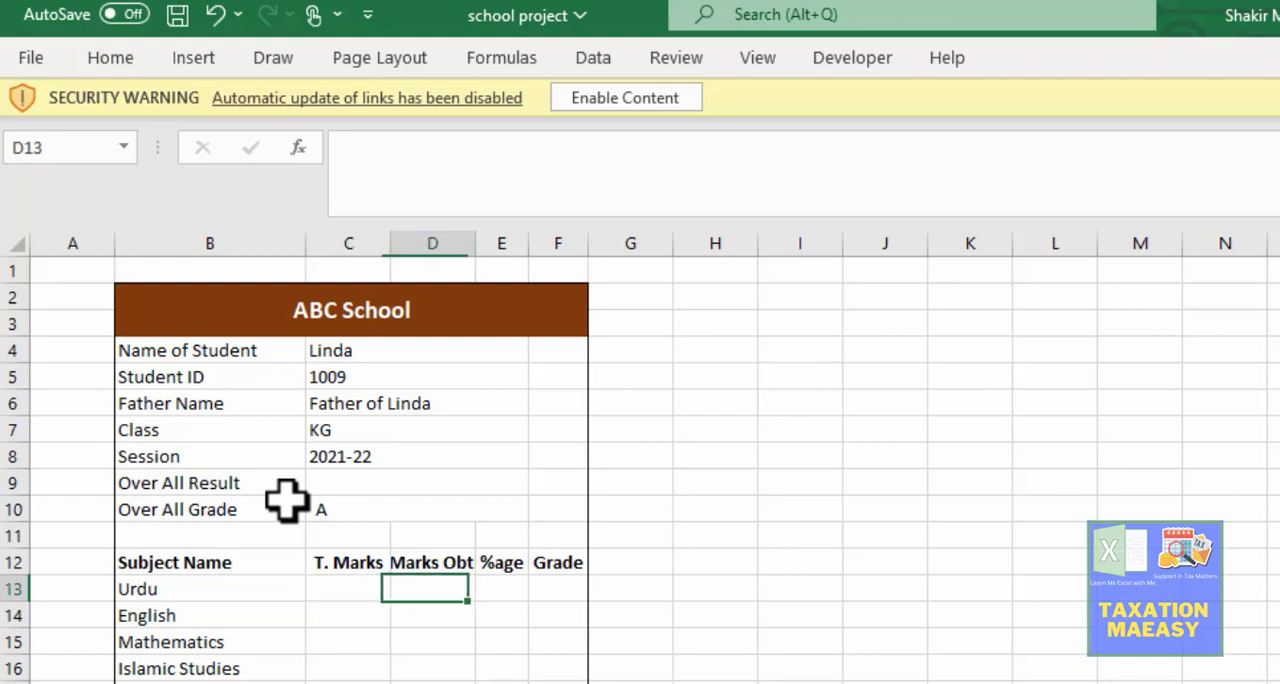
Step: Fit the Marks Obt. and %age columns to their headings and widen the Grade column F slightly
{"action": "left_click_drag", "start_coordinate": [472, 250], "coordinate": [472, 250]}
{"action": "double_click", "coordinate": [472, 250]}
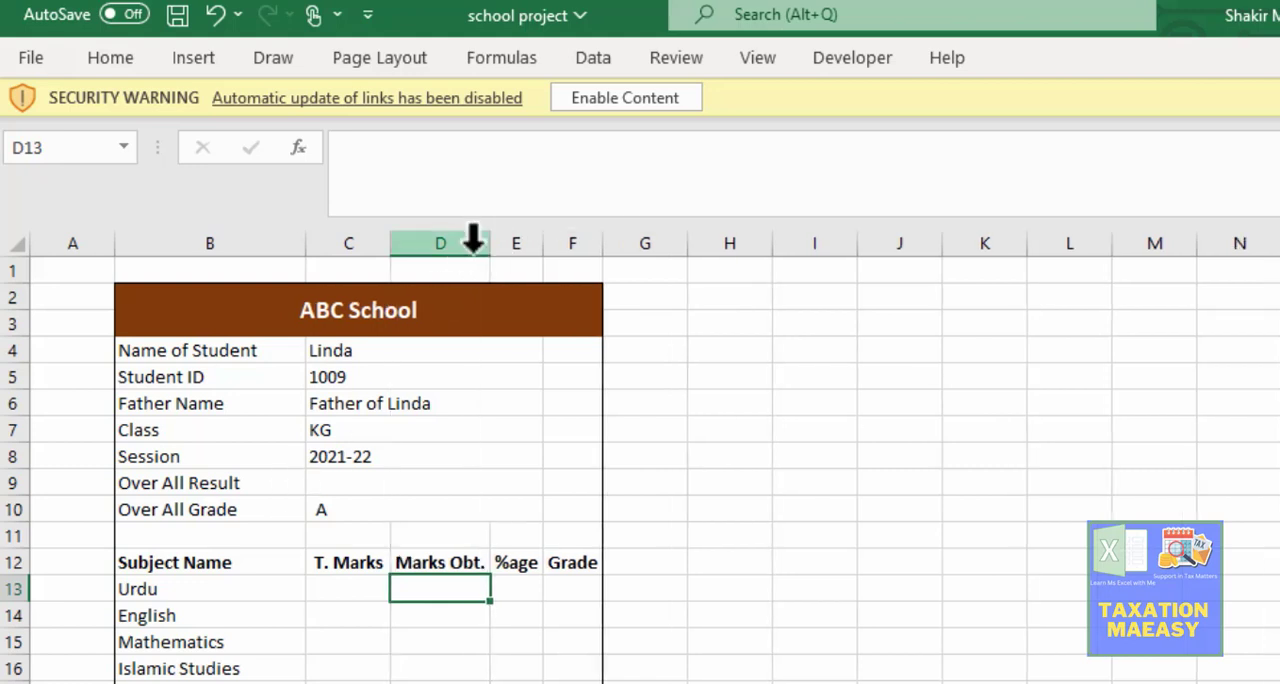
{"action": "double_click", "coordinate": [543, 240]}
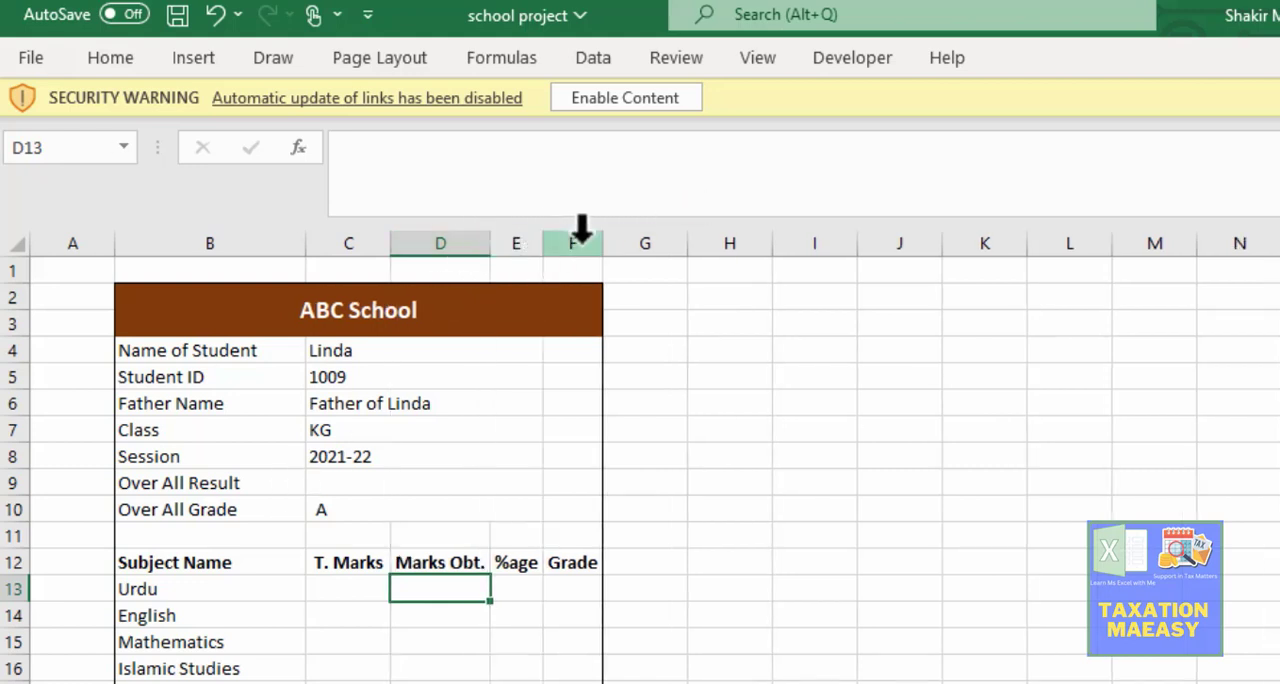
{"action": "left_click_drag", "start_coordinate": [604, 250], "coordinate": [612, 251]}
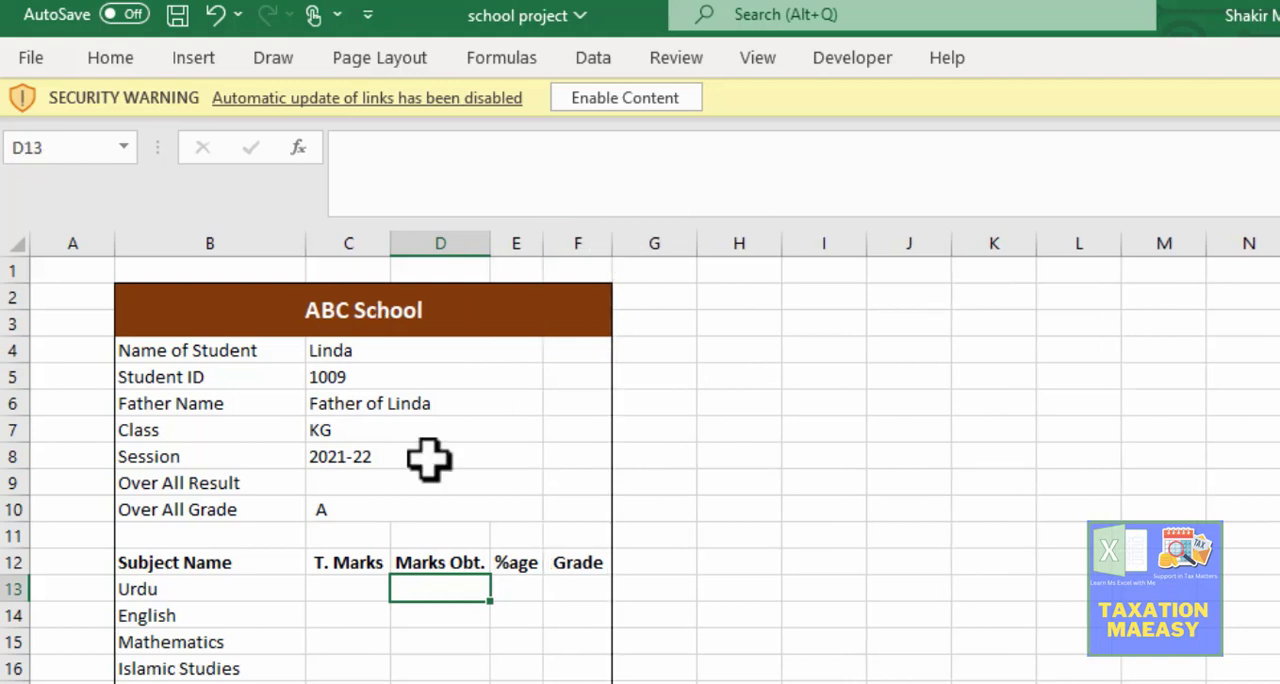
Step: Check the Urdu subject formula in B13 and the T. Marks and Marks Obt. headings above row 13
{"action": "left_click", "coordinate": [337, 588]}
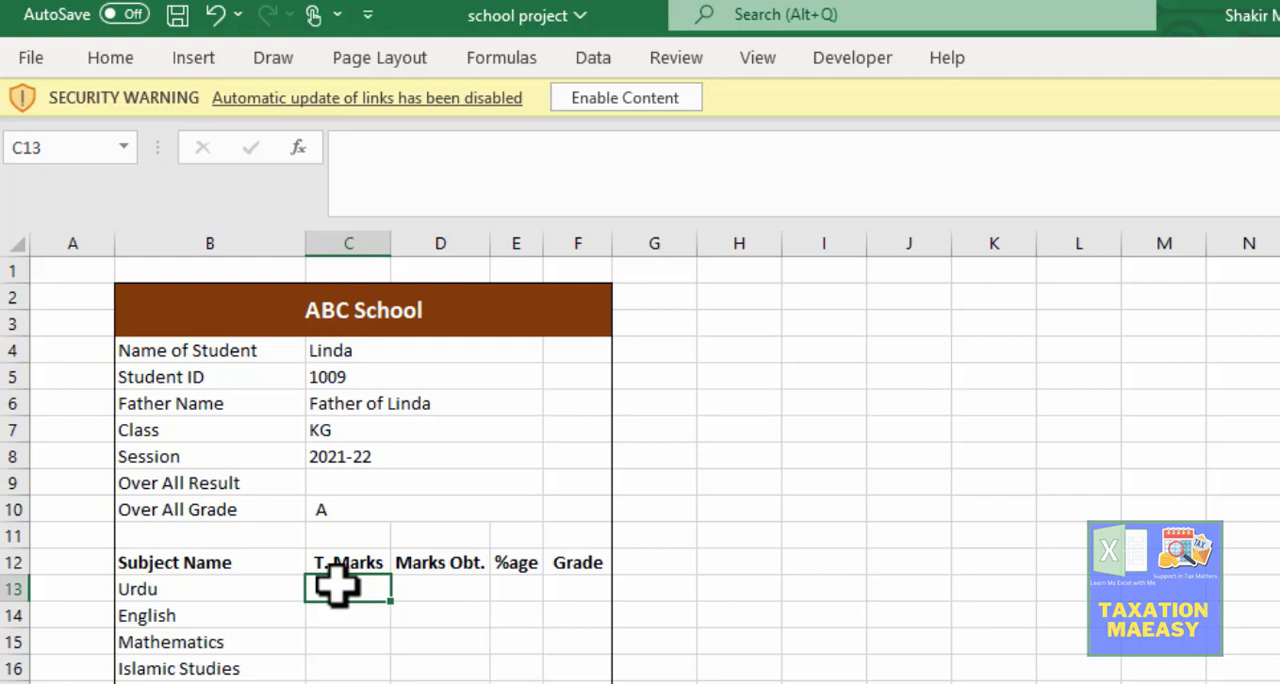
{"action": "left_click", "coordinate": [167, 581]}
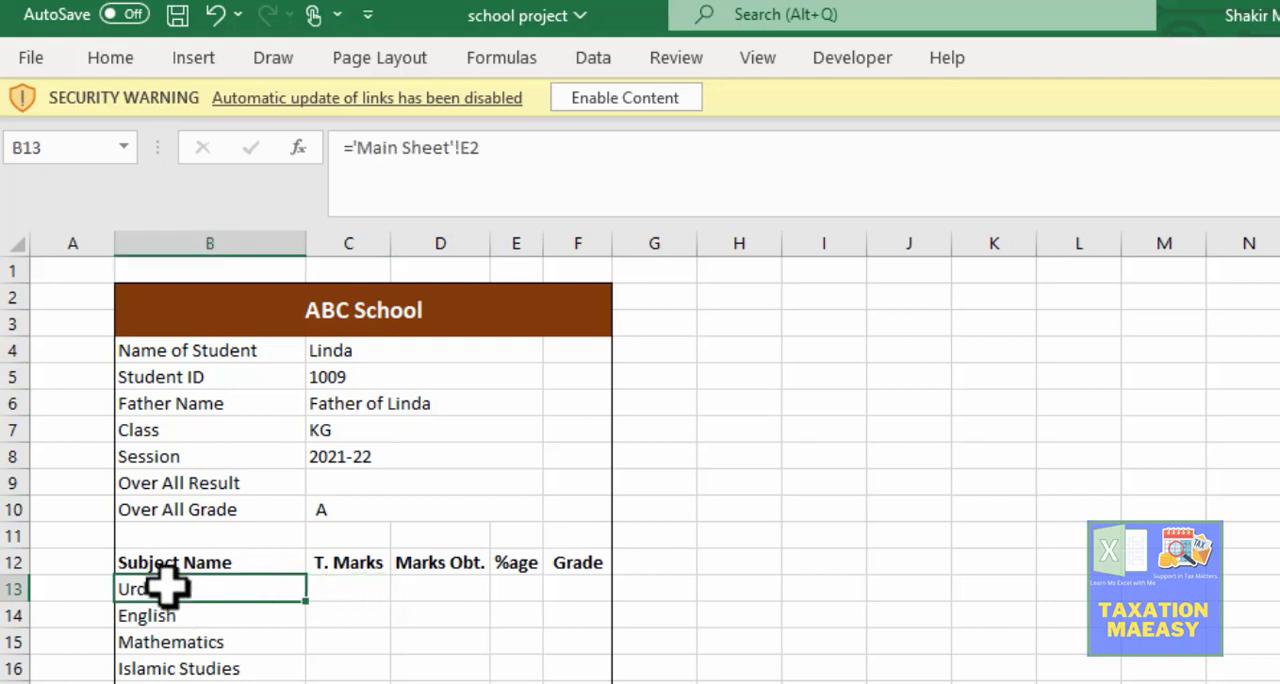
{"action": "left_click", "coordinate": [354, 563]}
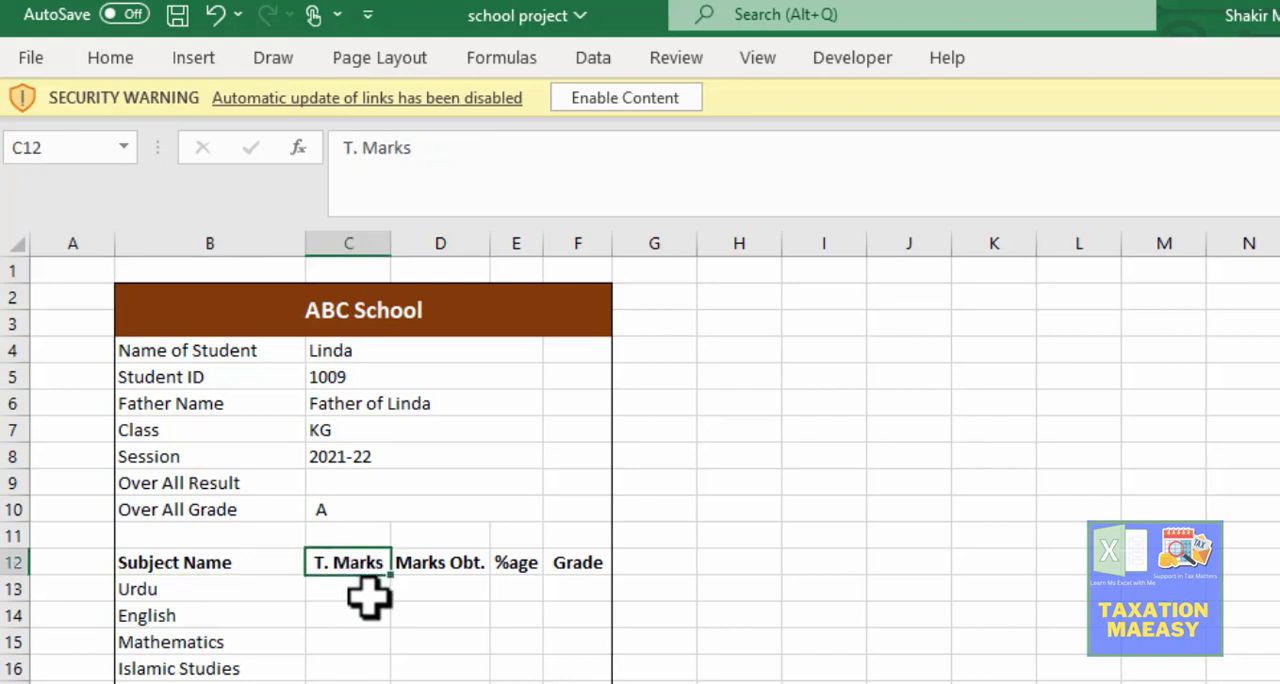
{"action": "left_click", "coordinate": [220, 586]}
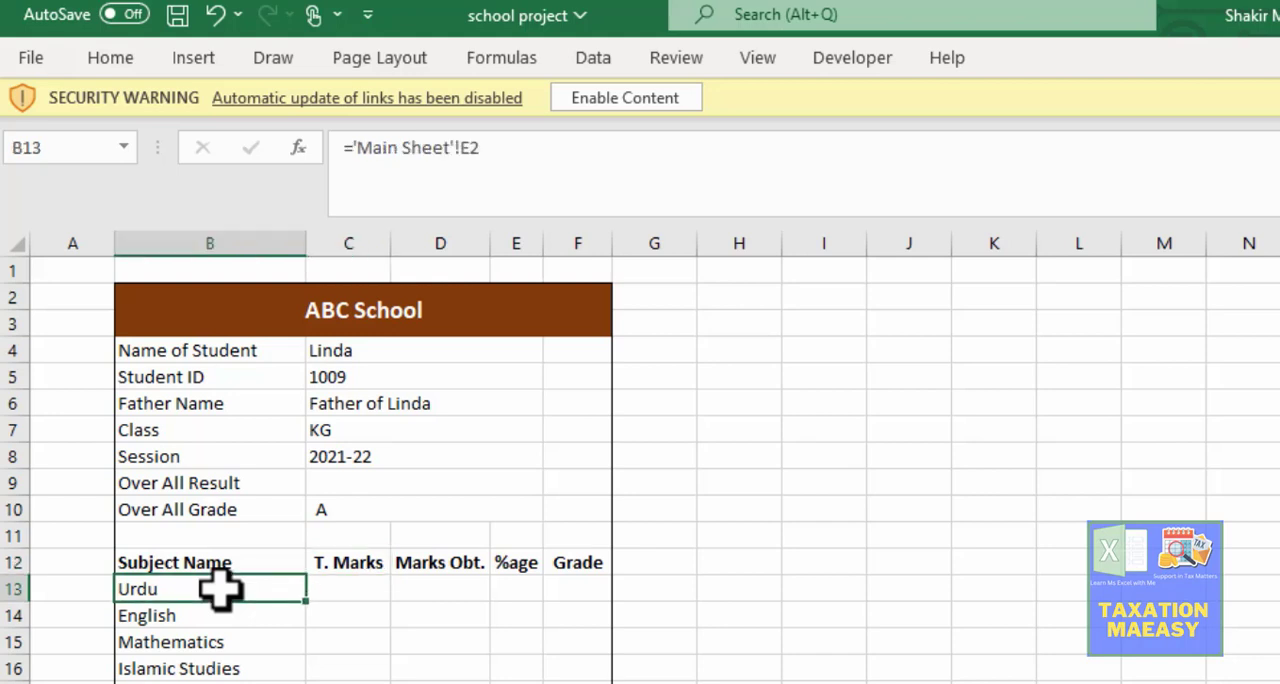
{"action": "left_click", "coordinate": [453, 567]}
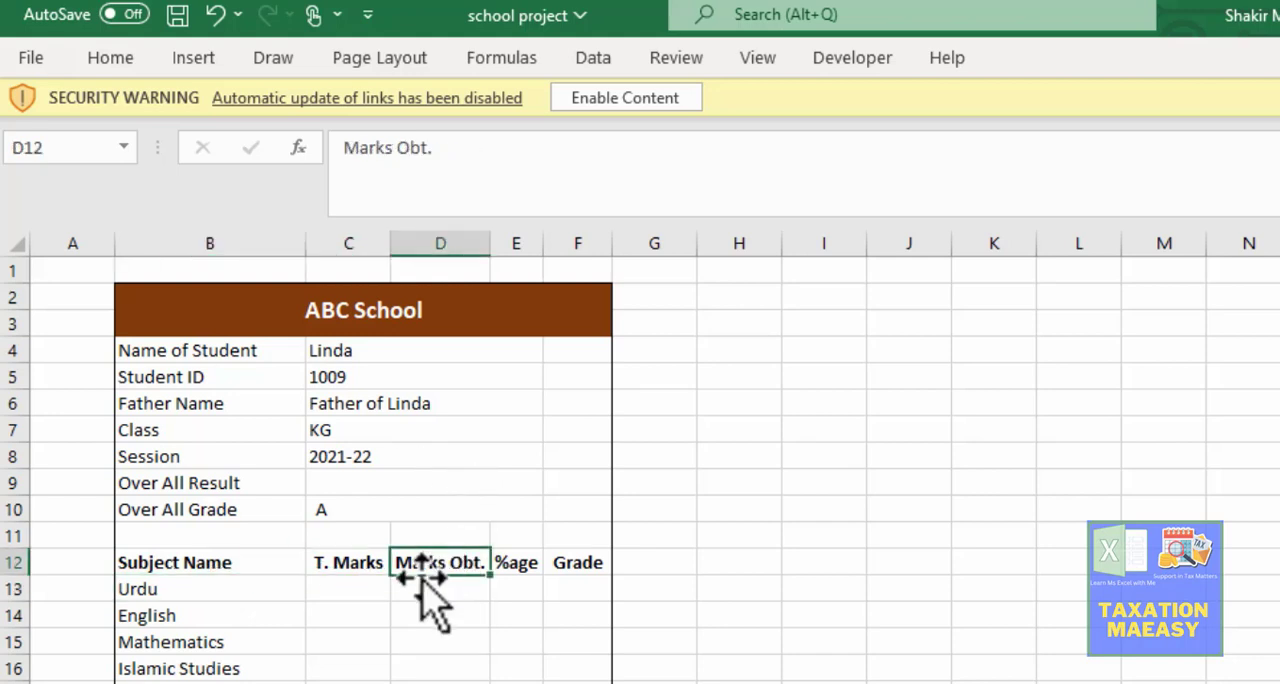
Step: Begin an INDEX formula in the T. Marks cell C13 for Urdu
{"action": "left_click", "coordinate": [340, 588]}
{"action": "type", "text": "="}
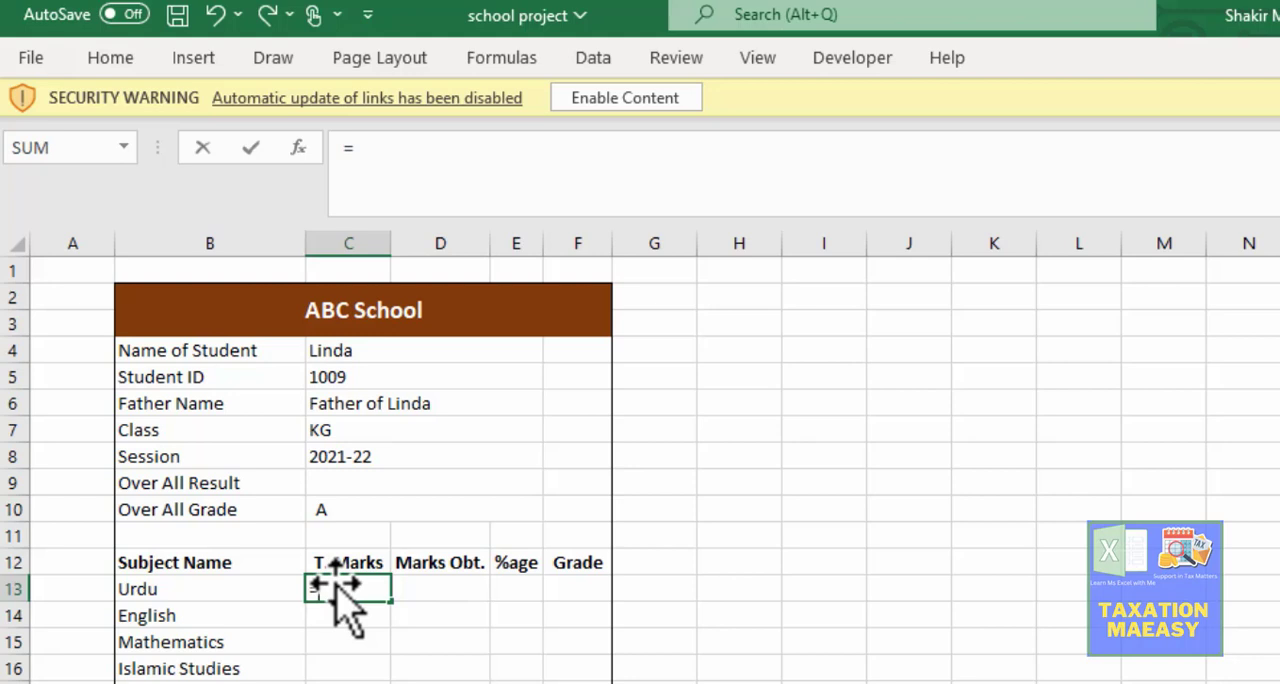
{"action": "type", "text": "ied"}
{"action": "key", "text": "BackSpace"}
{"action": "key", "text": "BackSpace"}
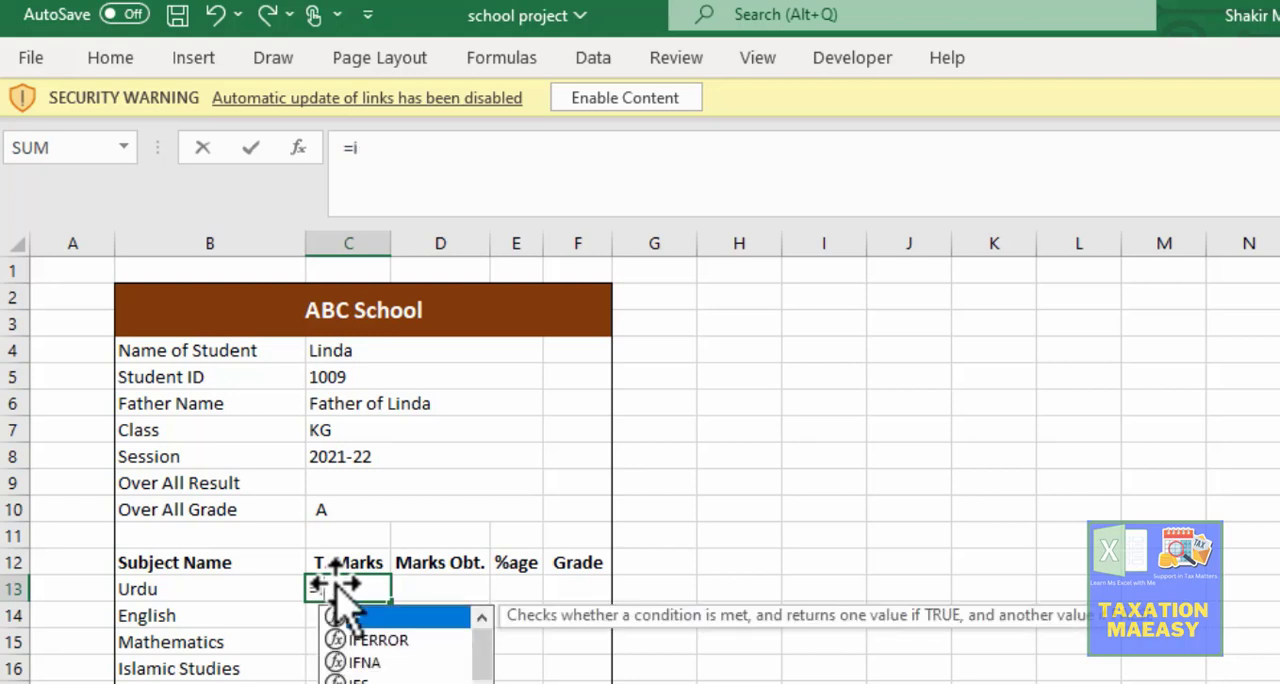
{"action": "type", "text": "nde"}
{"action": "key", "text": "BackSpace"}
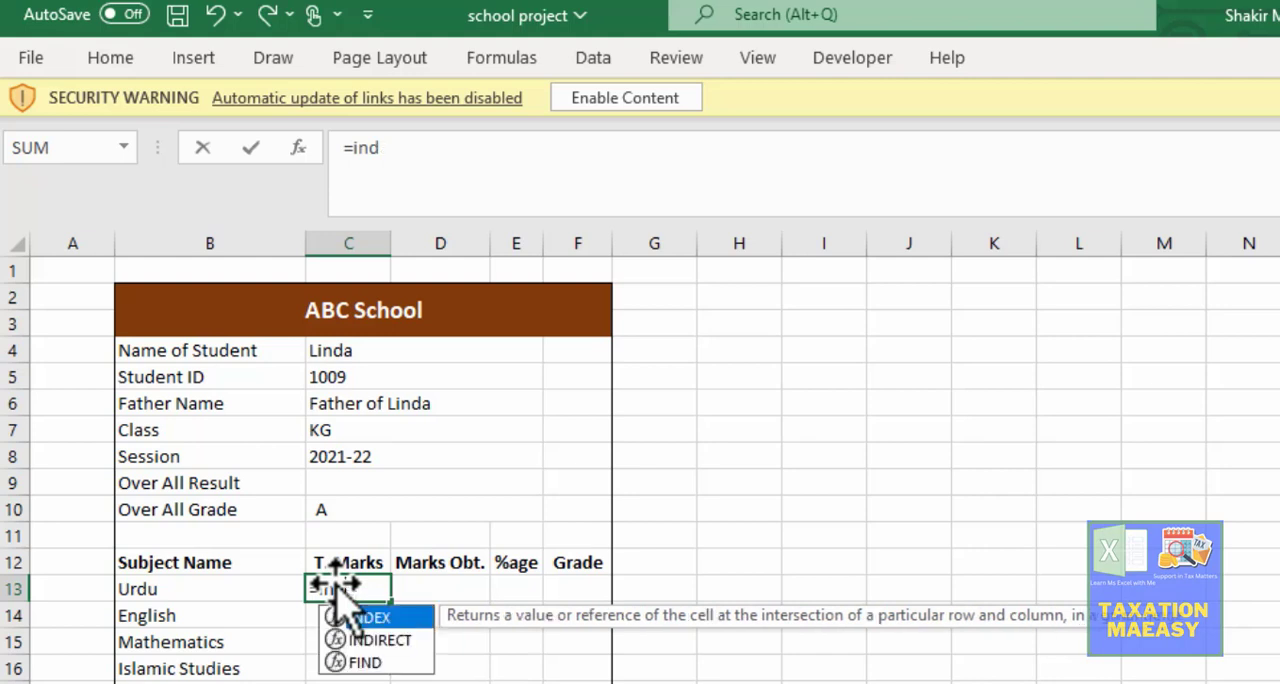
{"action": "type", "text": "ext\\"}
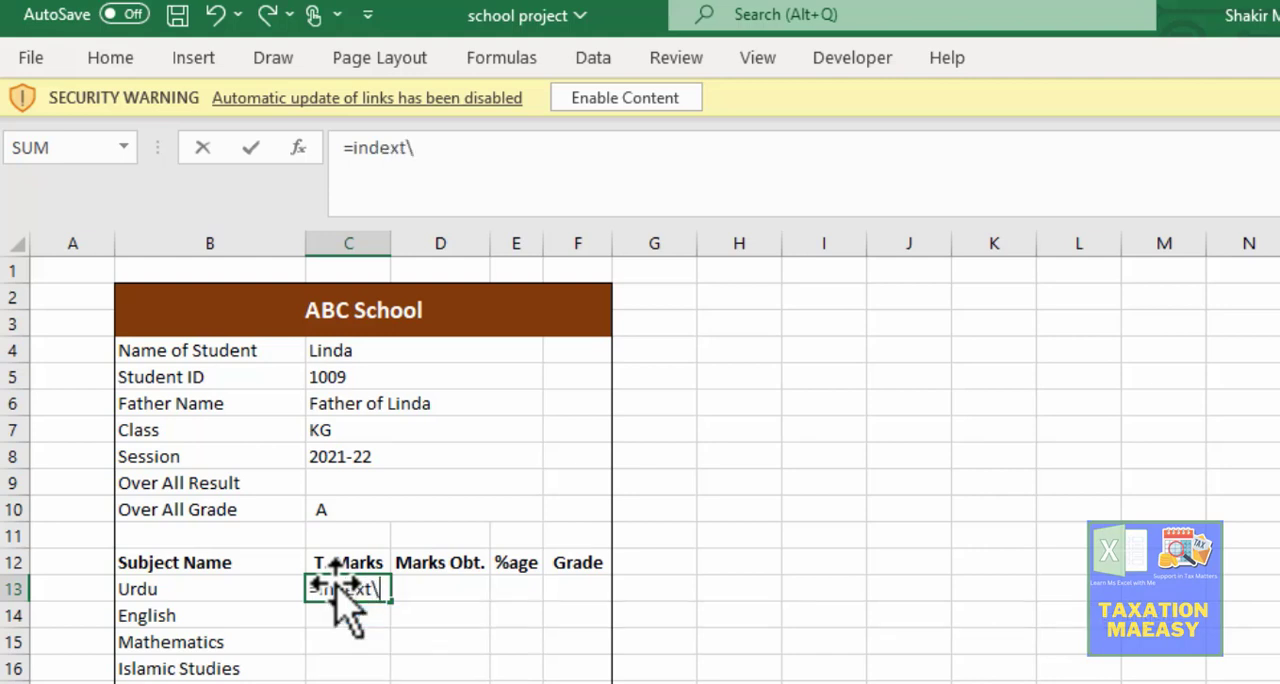
{"action": "key", "text": "BackSpace"}
{"action": "key", "text": "BackSpace"}
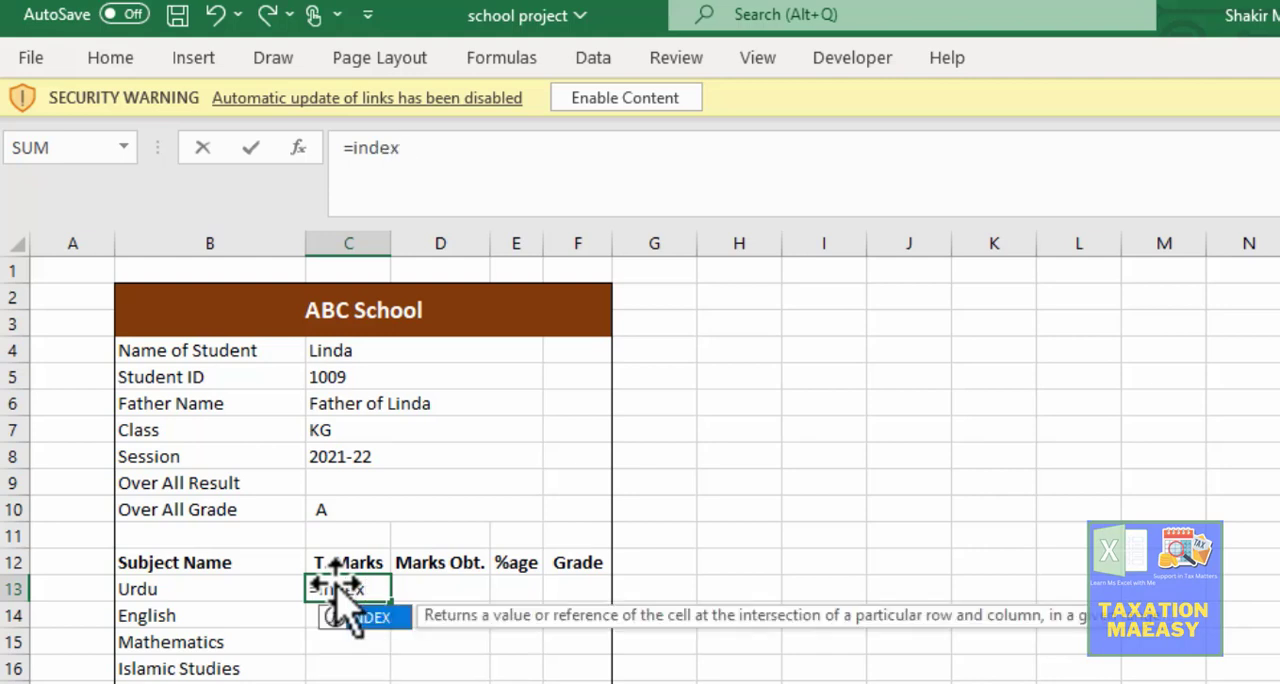
{"action": "key", "text": "Tab"}
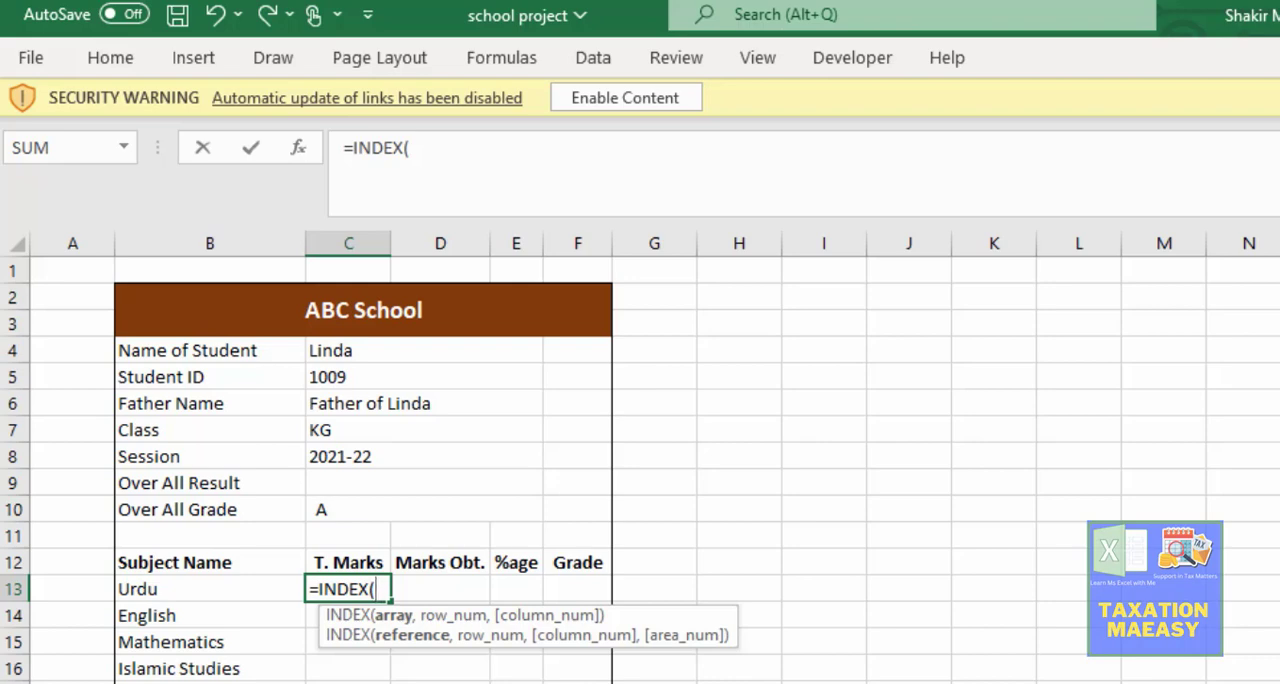
Step: Use the Urdu total marks range E4:E15 on the Main Sheet as the INDEX array
{"action": "left_click", "coordinate": [430, 682]}
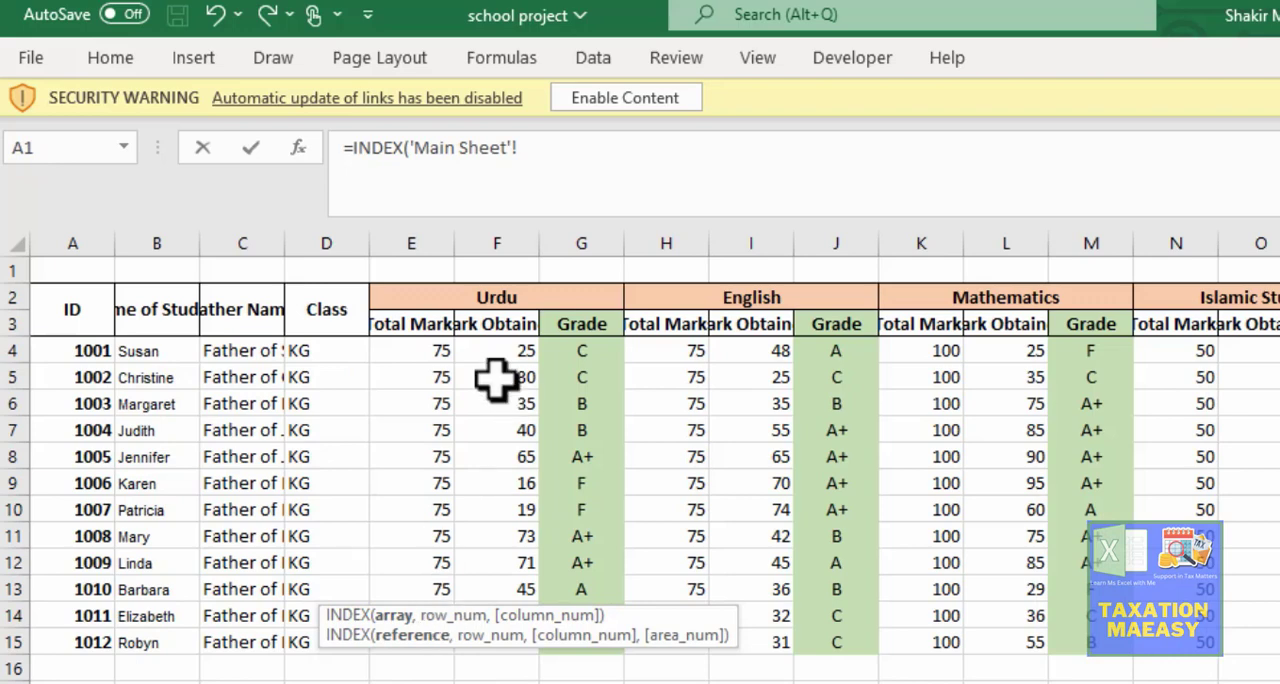
{"action": "left_click", "coordinate": [428, 360]}
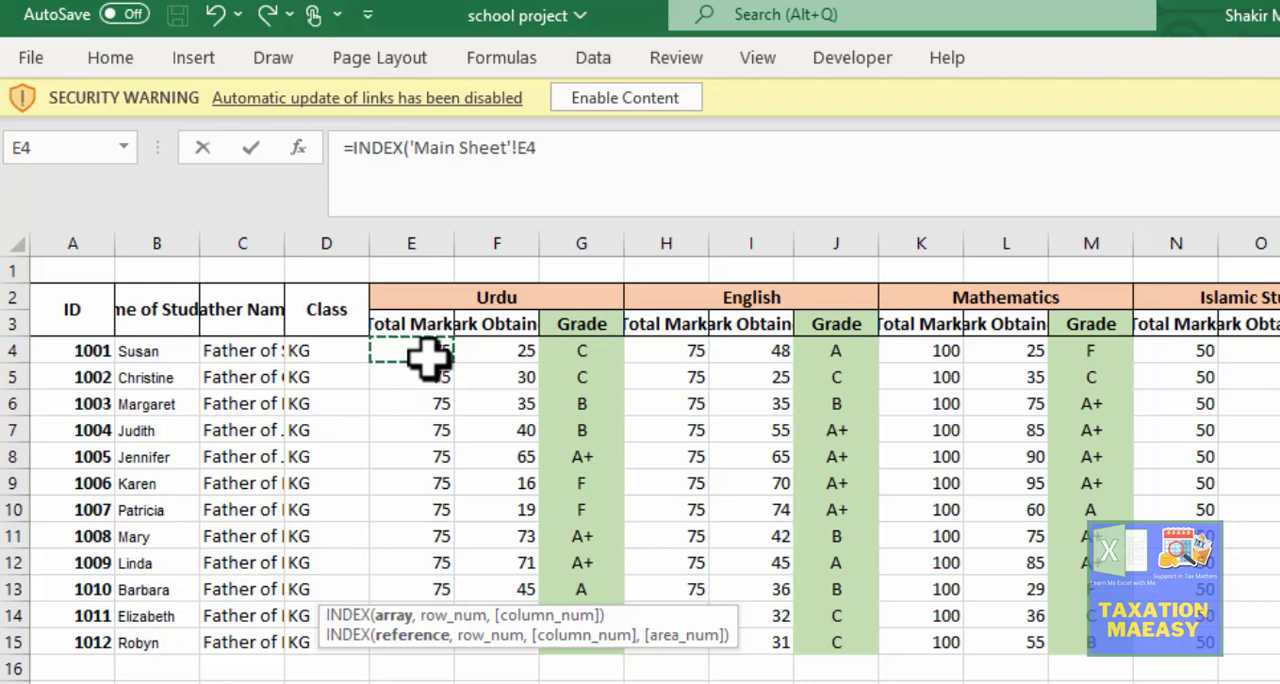
{"action": "left_click_drag", "start_coordinate": [428, 360], "coordinate": [428, 642]}
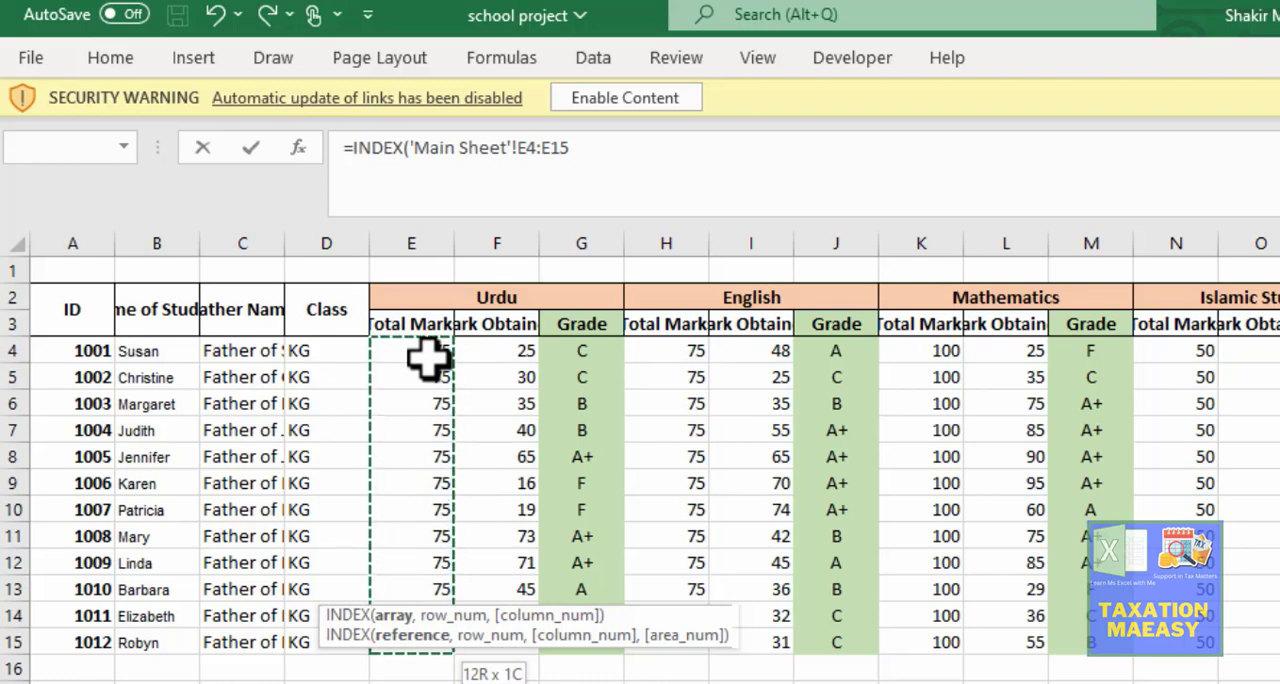
{"action": "type", "text": ","}
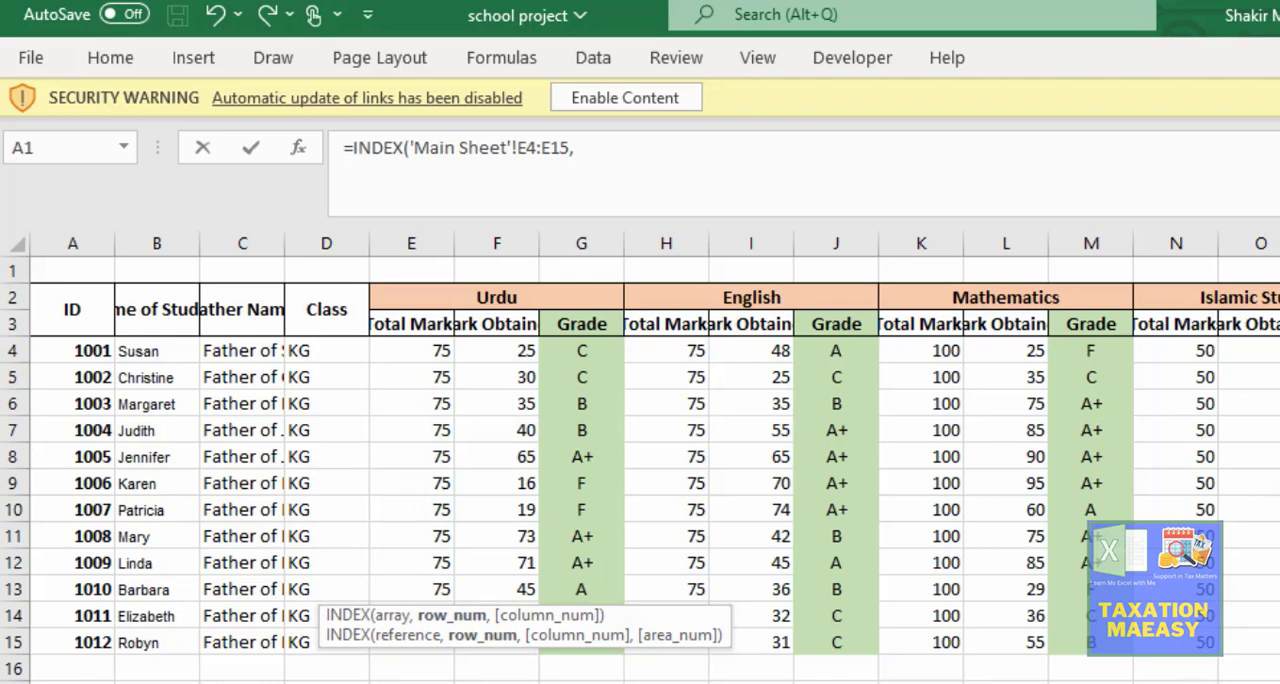
Step: Return to the Top Result Card sheet and remove its stray sheet reference from the C13 formula
{"action": "key", "text": "ctrl+Page_Down"}
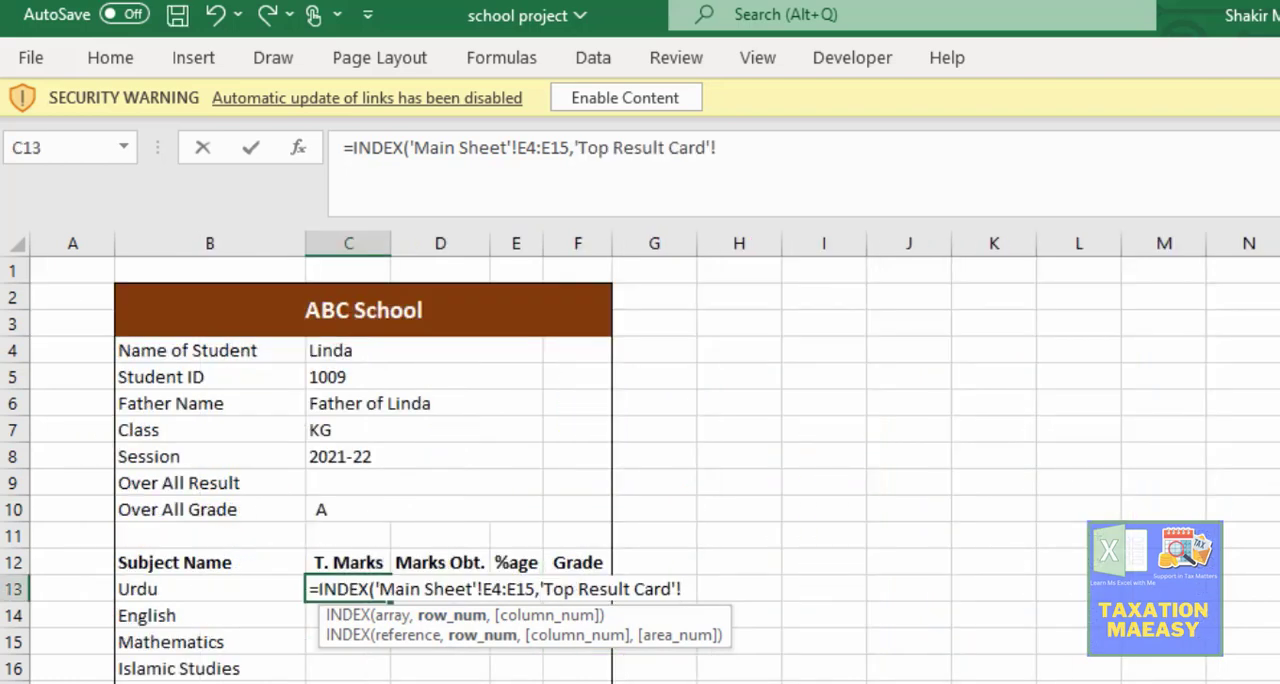
{"action": "key", "text": "BackSpace"}
{"action": "key", "text": "BackSpace"}
{"action": "key", "text": "BackSpace"}
{"action": "key", "text": "BackSpace"}
{"action": "key", "text": "BackSpace"}
{"action": "key", "text": "BackSpace"}
{"action": "key", "text": "BackSpace"}
{"action": "key", "text": "BackSpace"}
{"action": "key", "text": "BackSpace"}
{"action": "key", "text": "BackSpace"}
{"action": "key", "text": "BackSpace"}
{"action": "key", "text": "BackSpace"}
{"action": "key", "text": "BackSpace"}
{"action": "key", "text": "BackSpace"}
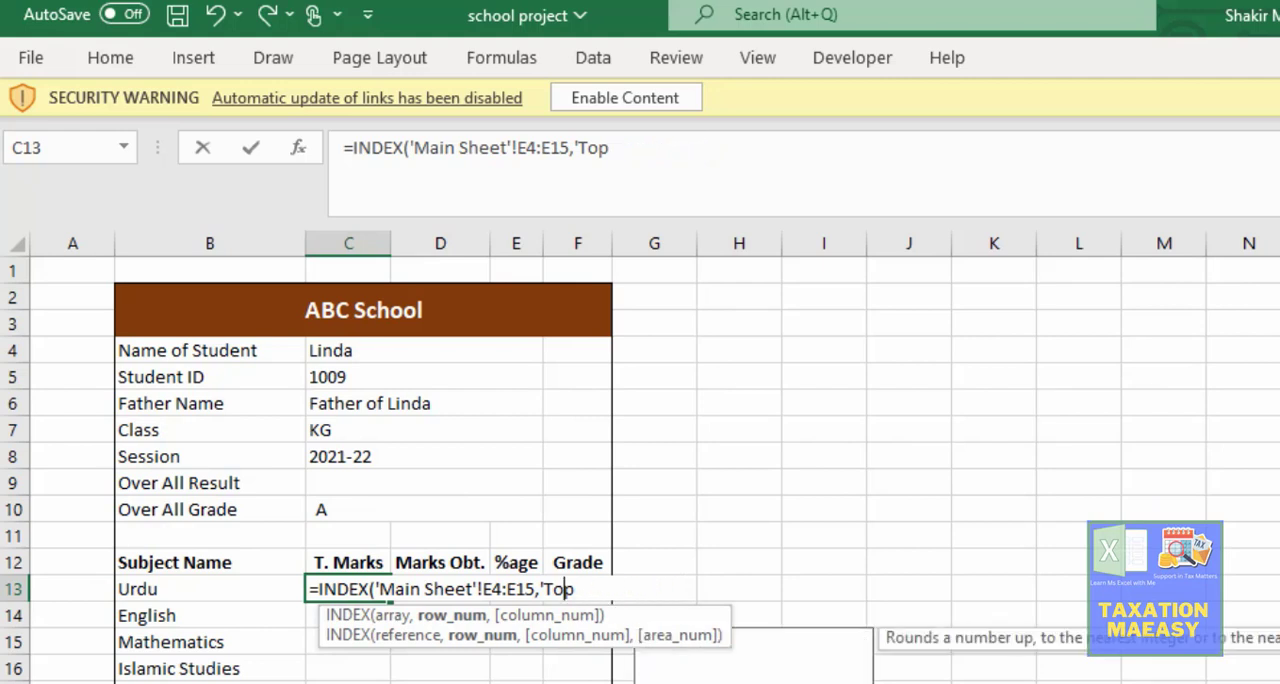
{"action": "key", "text": "BackSpace"}
{"action": "key", "text": "BackSpace"}
{"action": "key", "text": "BackSpace"}
{"action": "key", "text": "BackSpace"}
{"action": "key", "text": "BackSpace"}
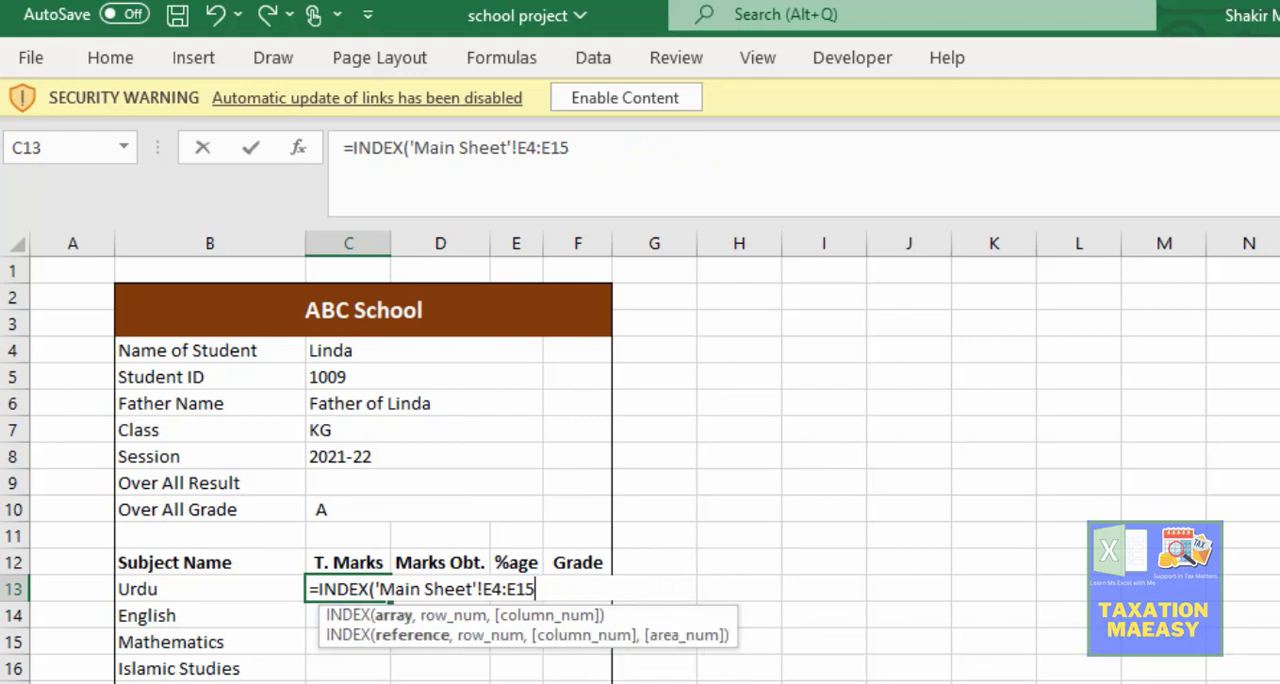
Step: Cut the INDEX array reference in C13 back to the single Main Sheet cell E4
{"action": "type", "text": ","}
{"action": "key", "text": "BackSpace"}
{"action": "key", "text": "BackSpace"}
{"action": "key", "text": "BackSpace"}
{"action": "key", "text": "BackSpace"}
{"action": "key", "text": "BackSpace"}
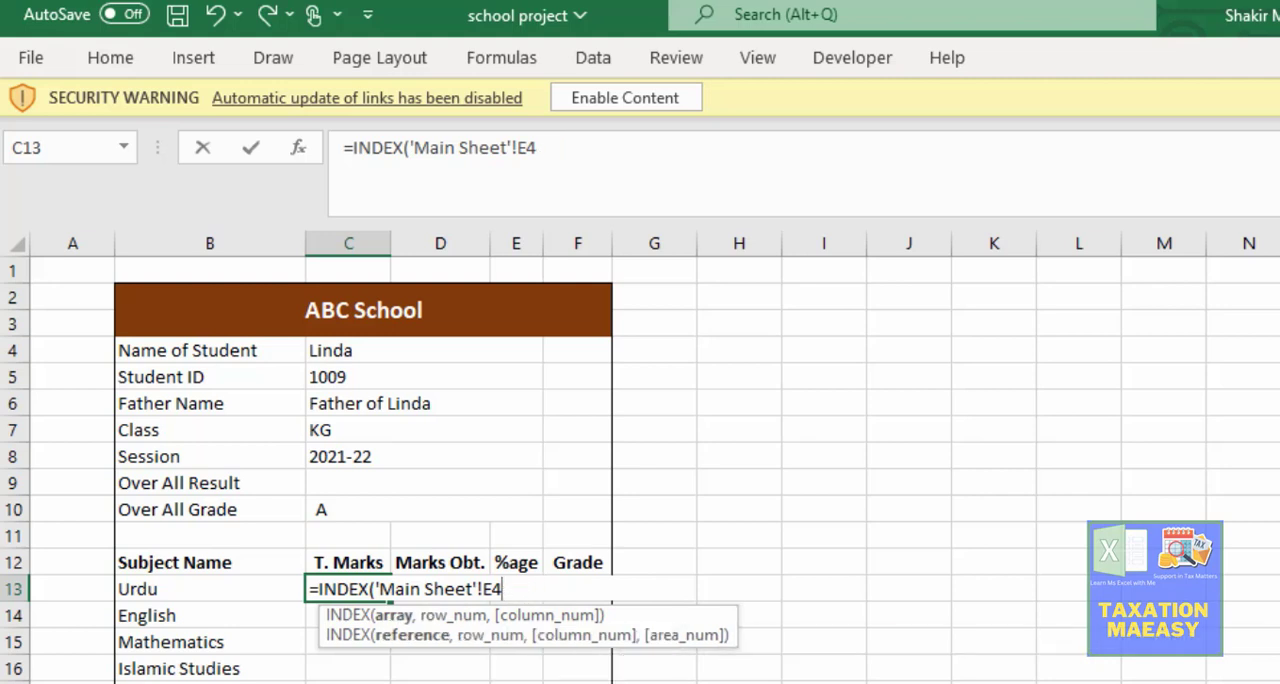
{"action": "type", "text": ","}
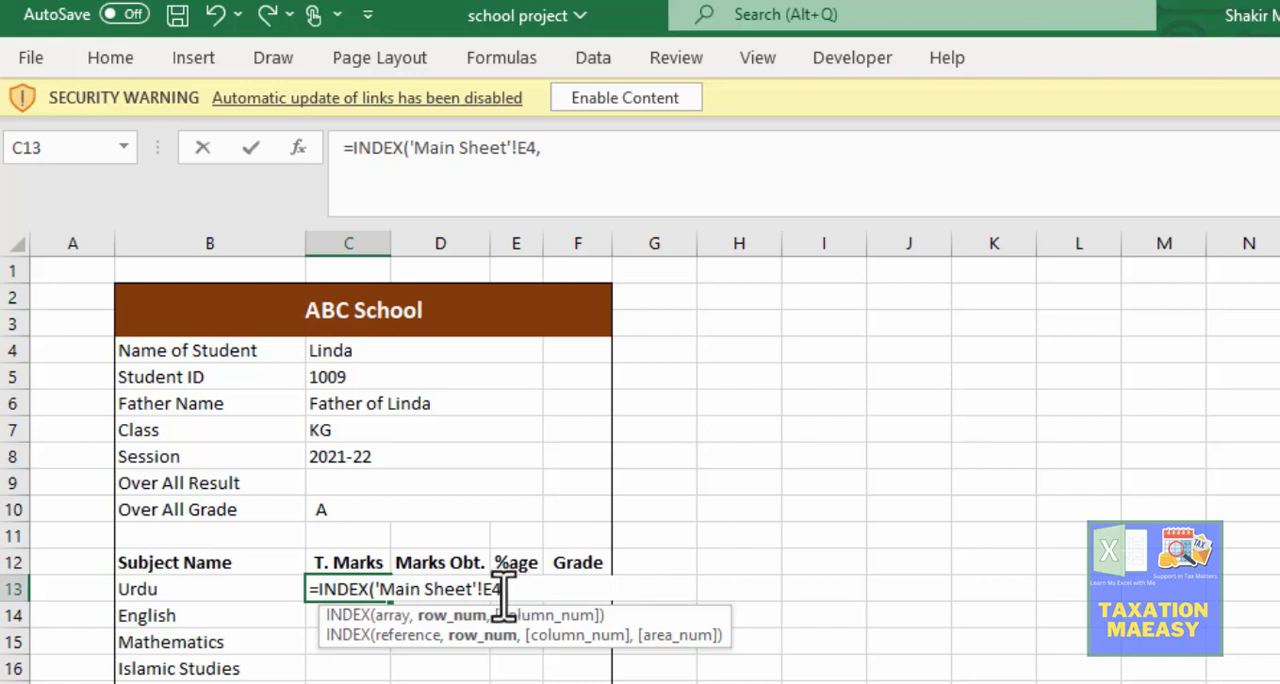
{"action": "key", "text": "BackSpace"}
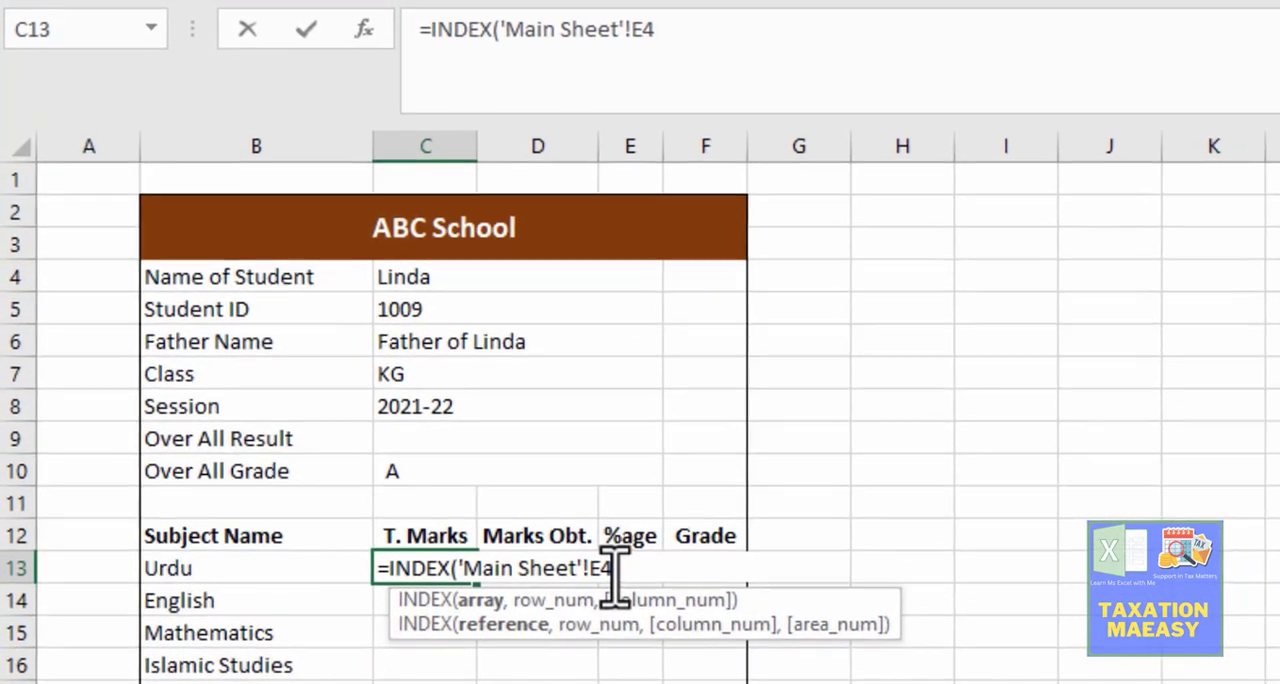
Step: Complete the INDEX array in C13 as 'Main Sheet'!E4:E15 and proceed to the row number argument
{"action": "type", "text": ":"}
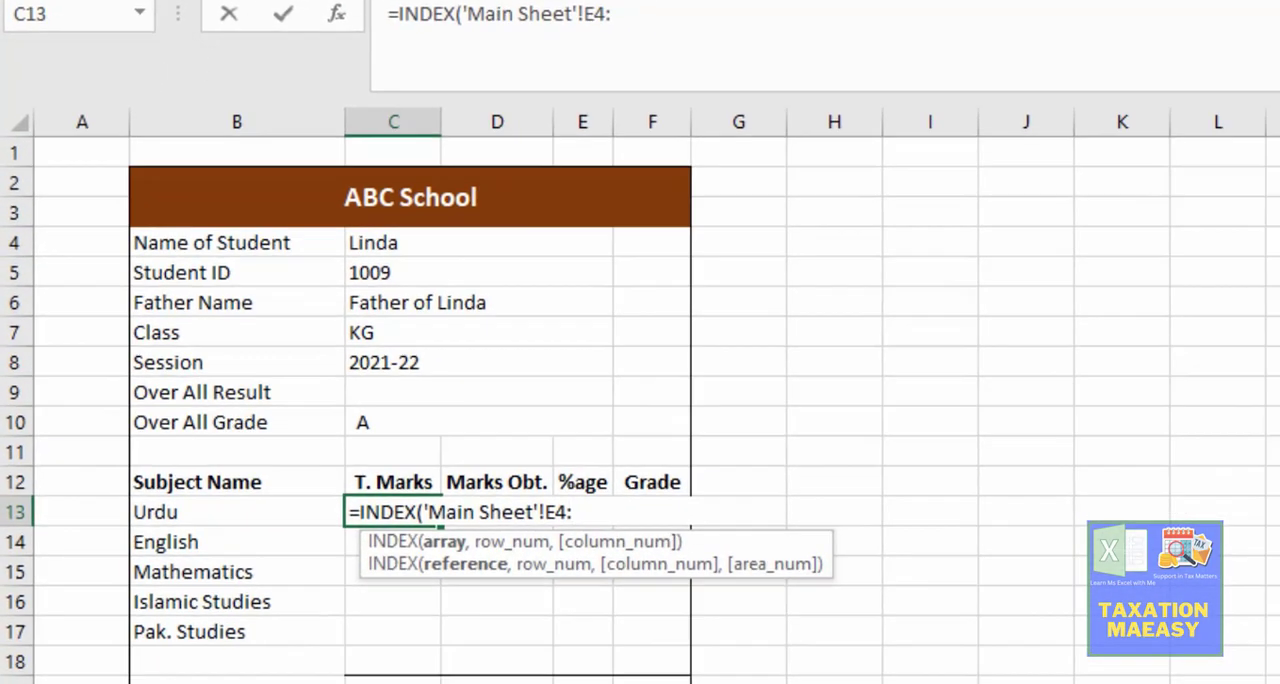
{"action": "key", "text": "ctrl+Page_Up"}
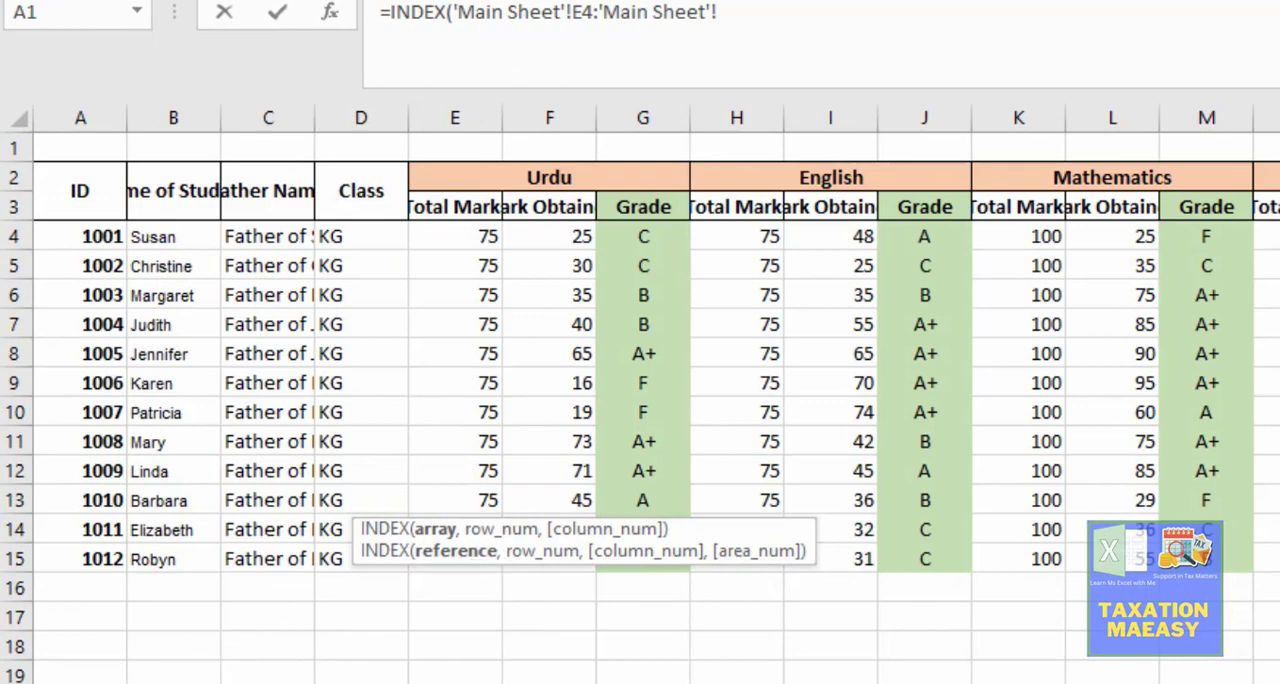
{"action": "key", "text": "ctrl+Page_Down"}
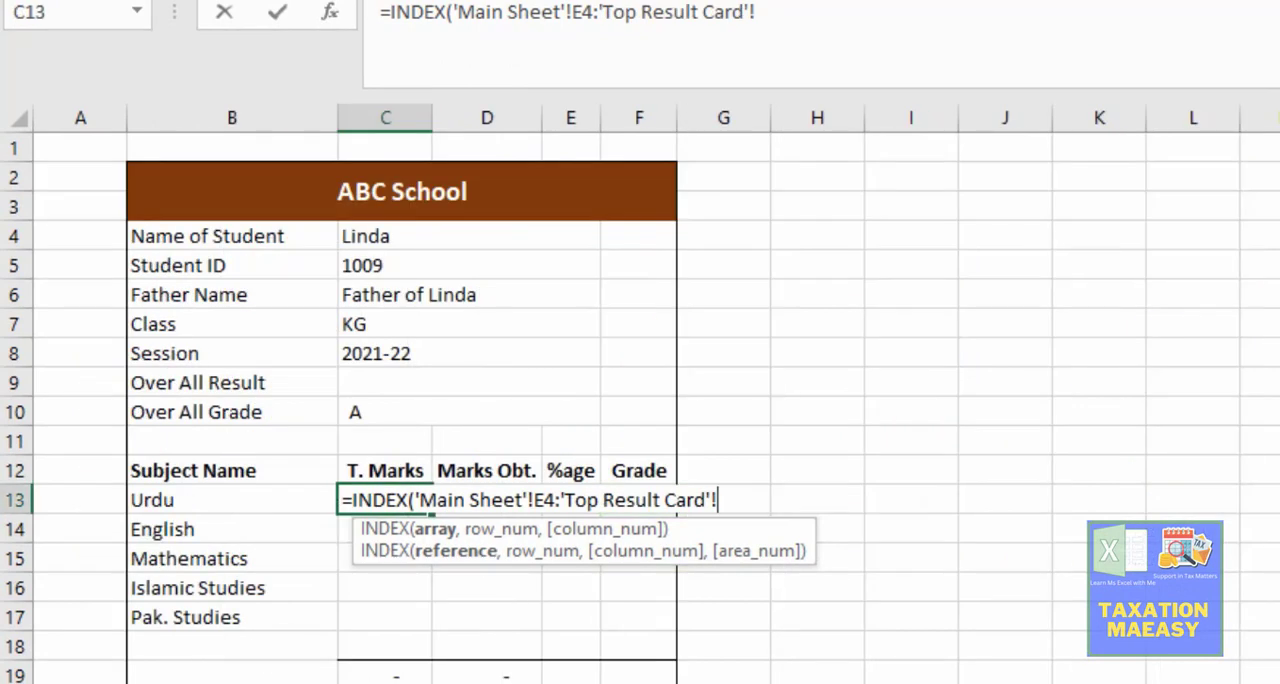
{"action": "key", "text": "BackSpace"}
{"action": "key", "text": "BackSpace"}
{"action": "key", "text": "BackSpace"}
{"action": "key", "text": "BackSpace"}
{"action": "key", "text": "BackSpace"}
{"action": "key", "text": "BackSpace"}
{"action": "key", "text": "BackSpace"}
{"action": "key", "text": "BackSpace"}
{"action": "key", "text": "BackSpace"}
{"action": "key", "text": "BackSpace"}
{"action": "key", "text": "BackSpace"}
{"action": "key", "text": "BackSpace"}
{"action": "key", "text": "BackSpace"}
{"action": "key", "text": "BackSpace"}
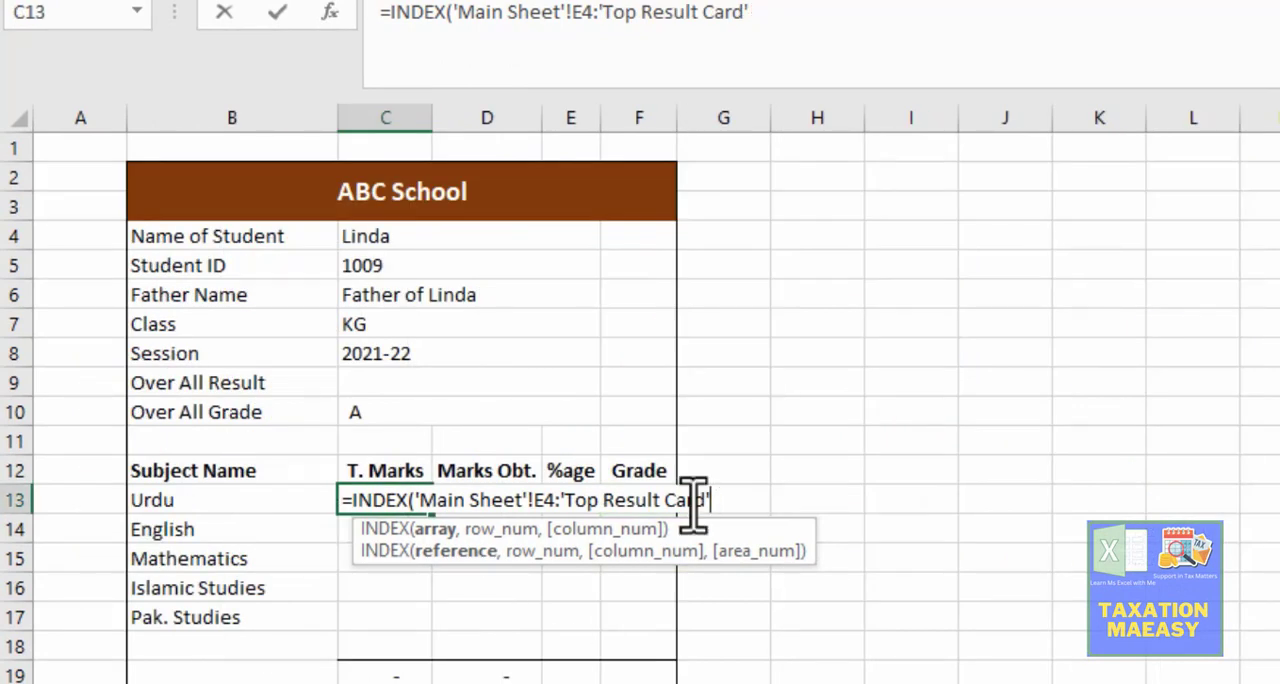
{"action": "key", "text": "BackSpace"}
{"action": "key", "text": "BackSpace"}
{"action": "key", "text": "BackSpace"}
{"action": "key", "text": "BackSpace"}
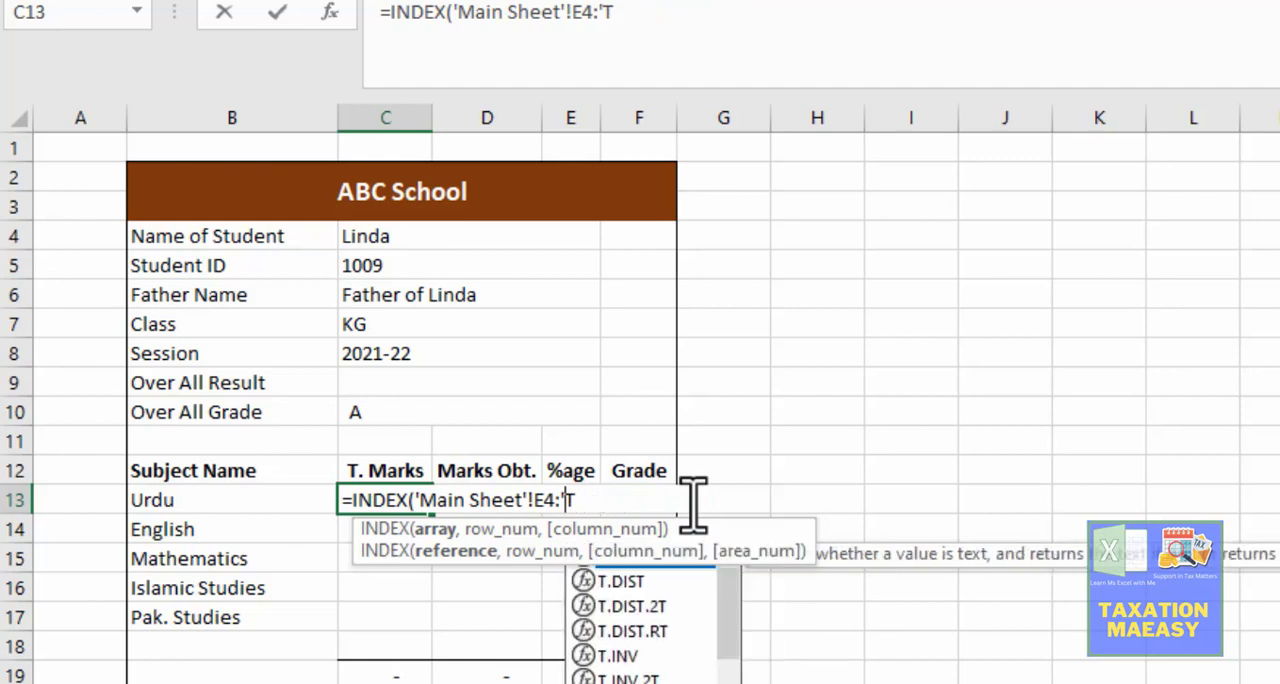
{"action": "type", "text": "e15"}
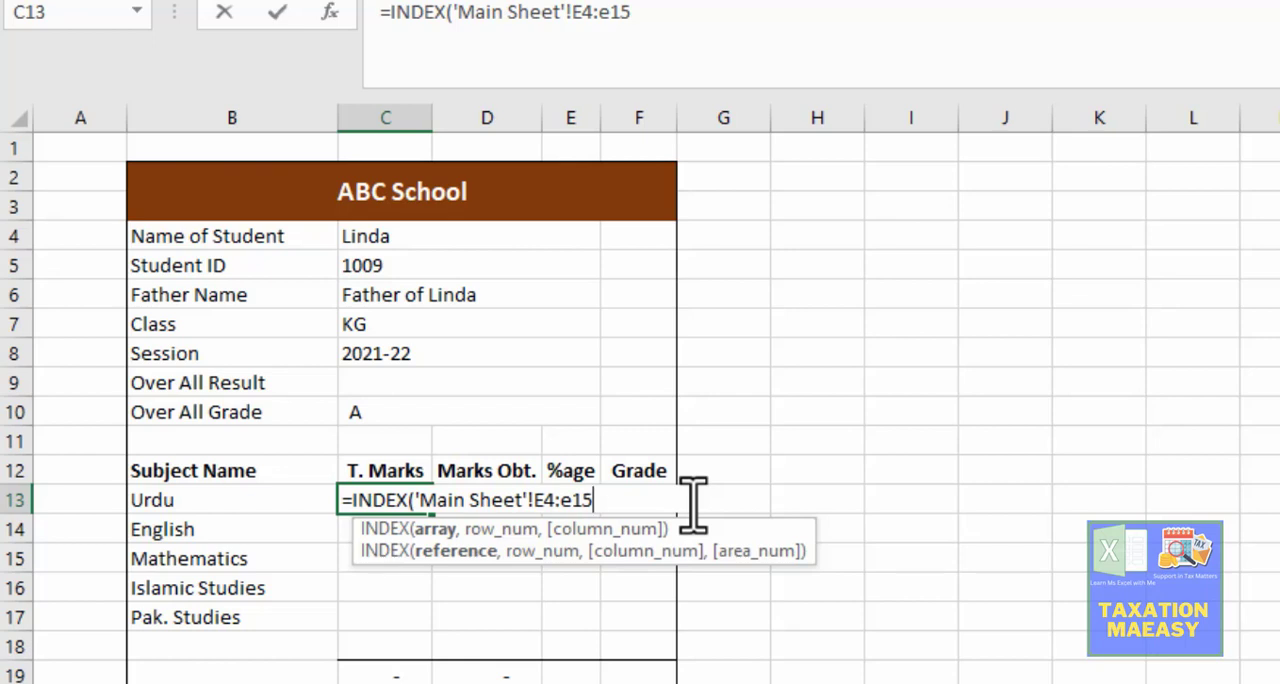
{"action": "type", "text": ","}
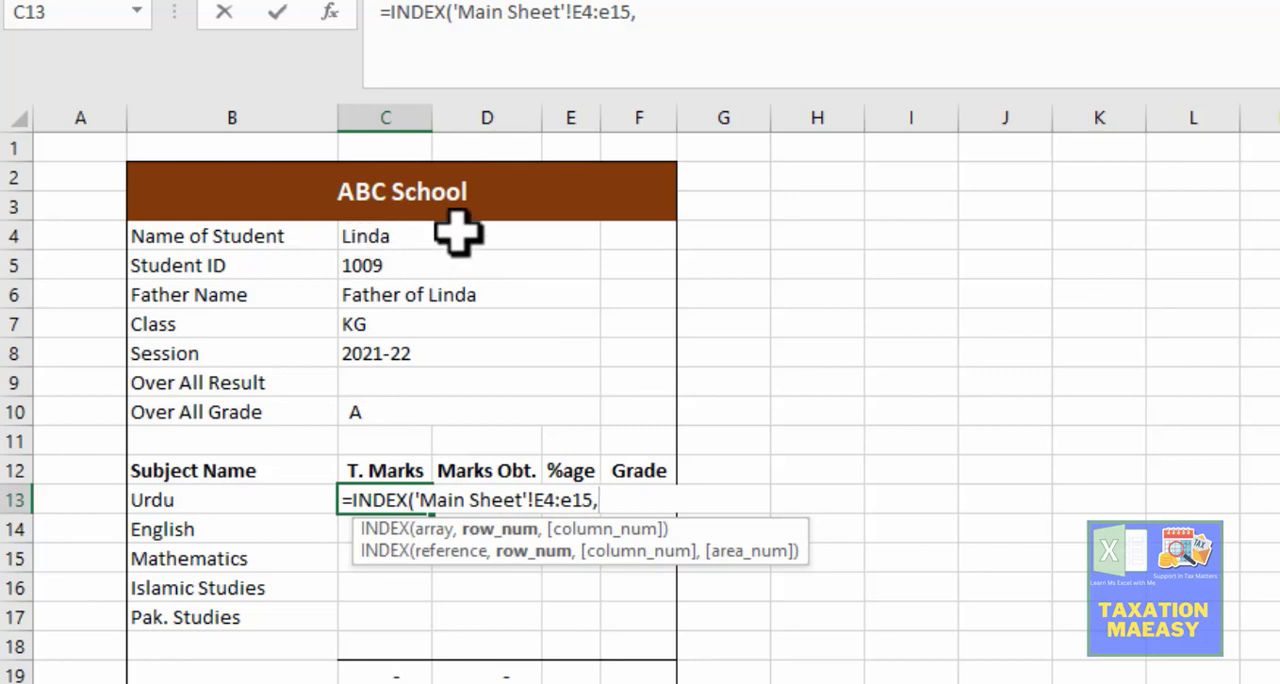
Step: Nest a MATCH function as the row number in C13, with the card's Student ID cell C5 as the lookup value
{"action": "type", "text": "a"}
{"action": "key", "text": "BackSpace"}
{"action": "type", "text": "m"}
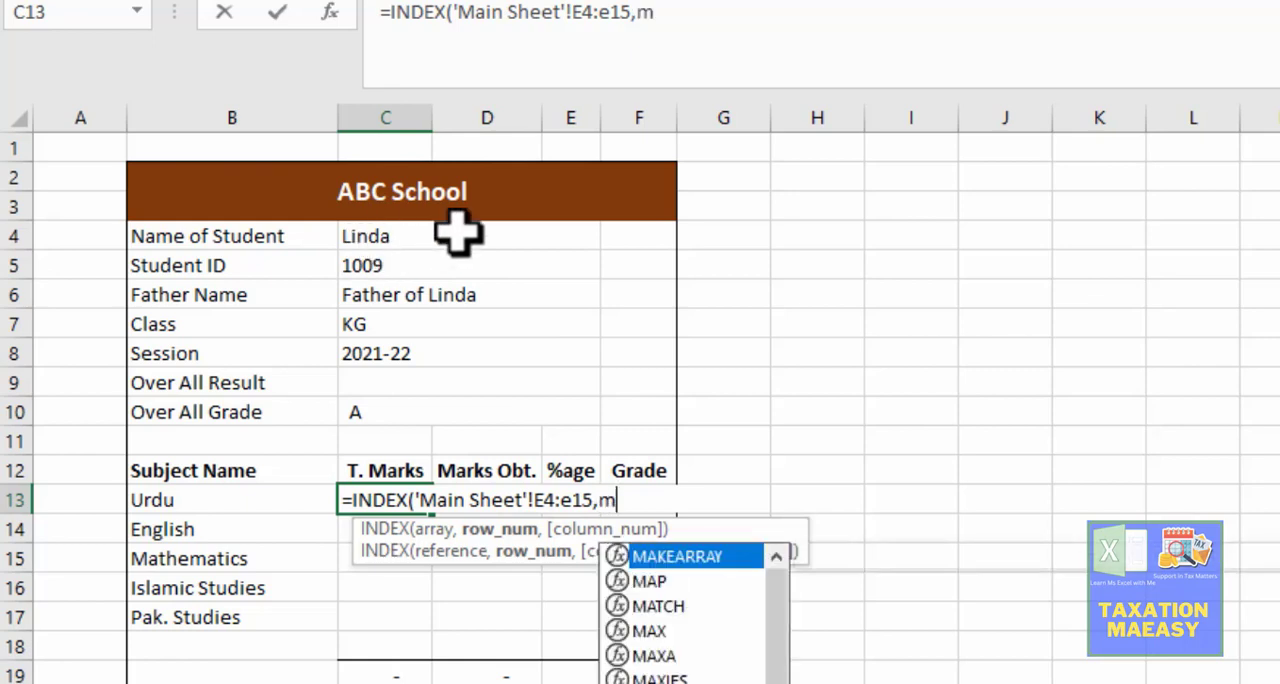
{"action": "type", "text": "atch"}
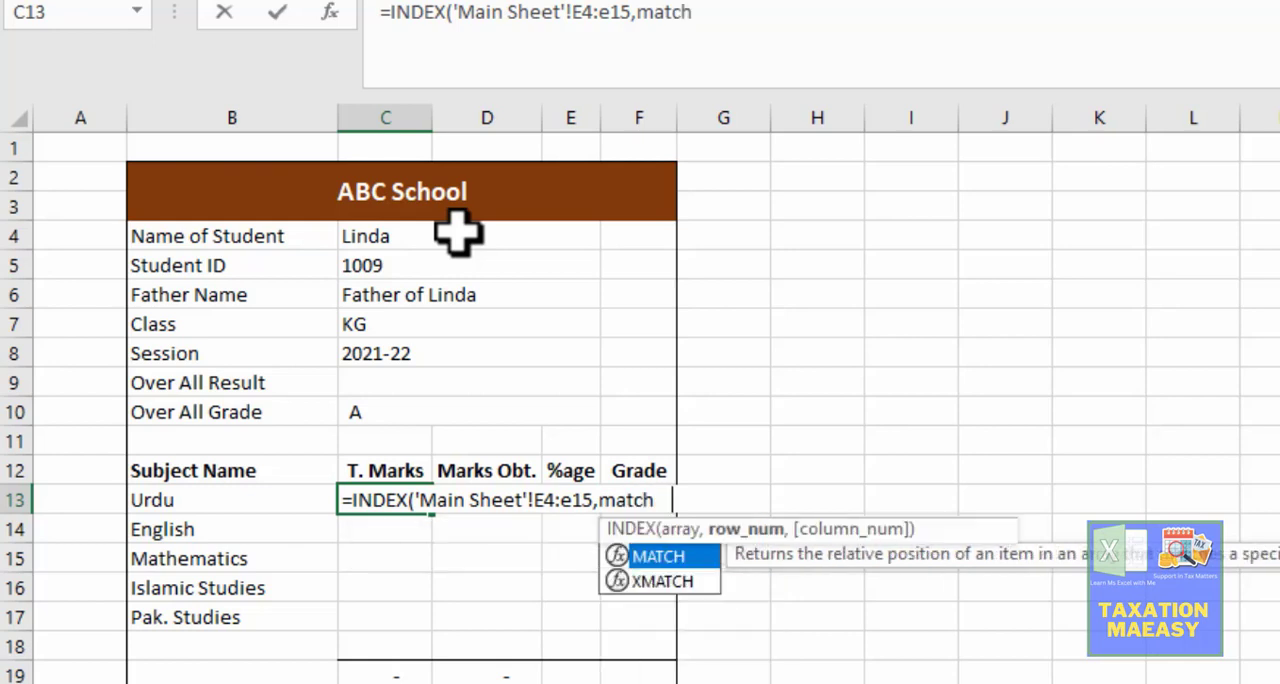
{"action": "key", "text": "Tab"}
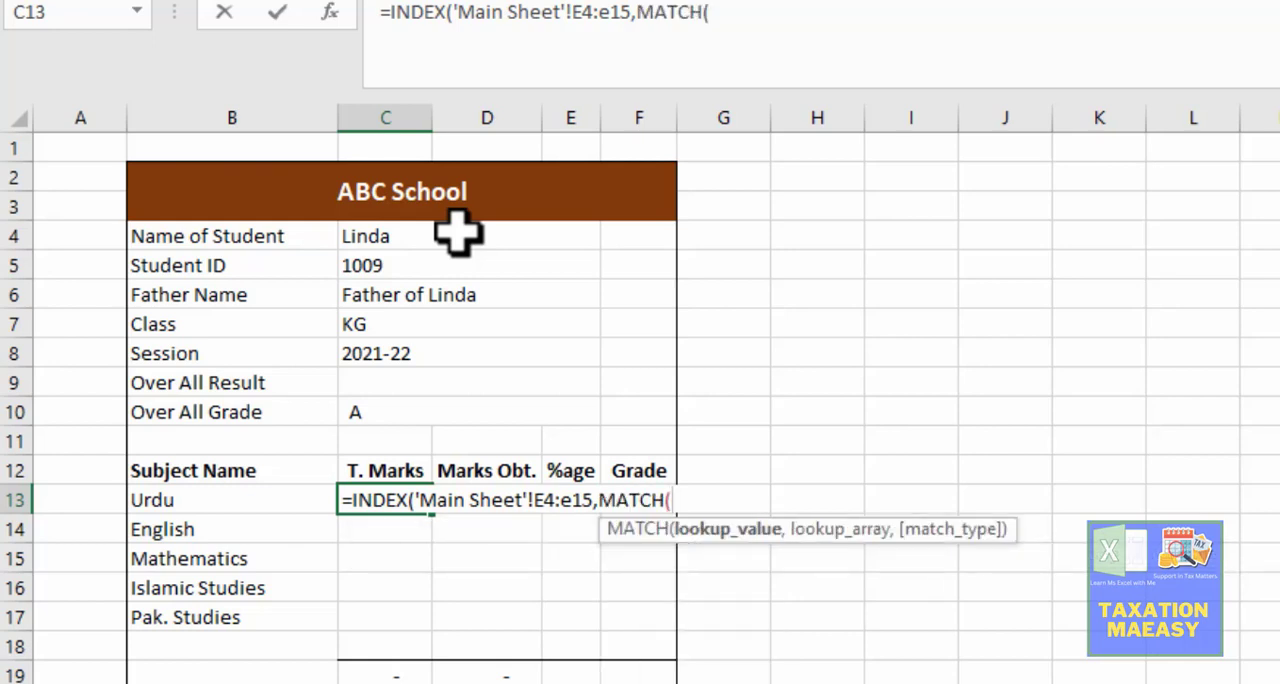
{"action": "left_click", "coordinate": [418, 236]}
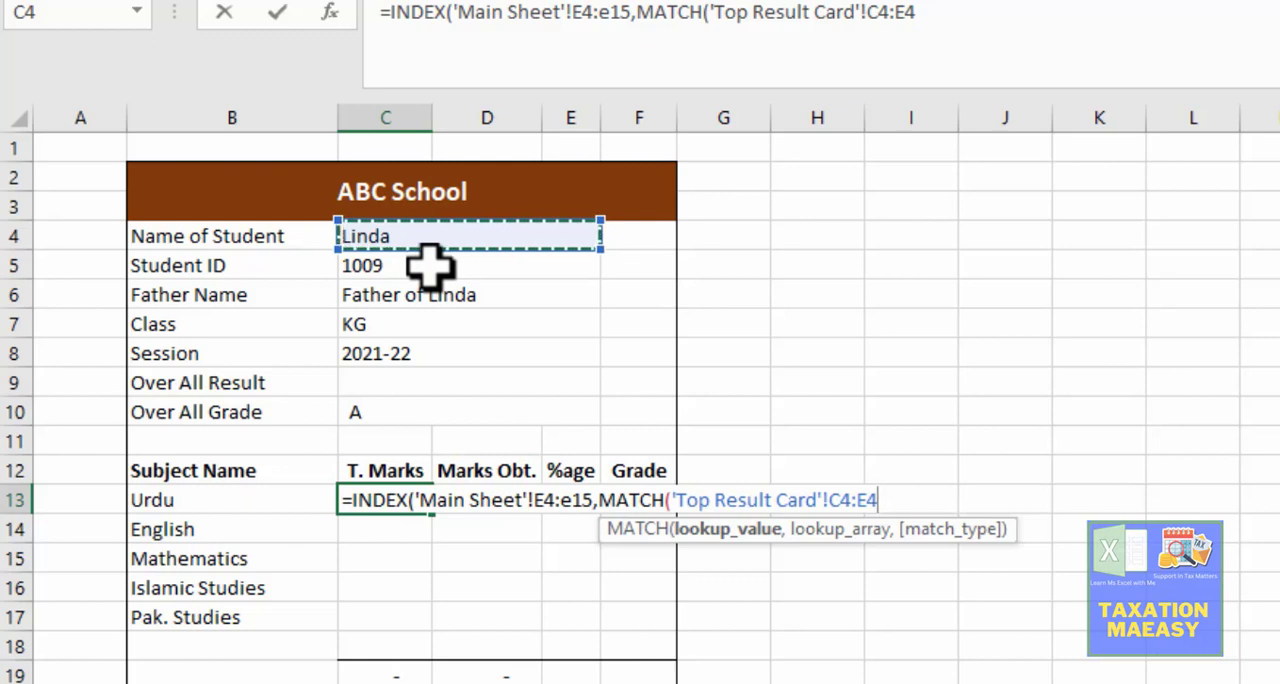
{"action": "key", "text": "Down"}
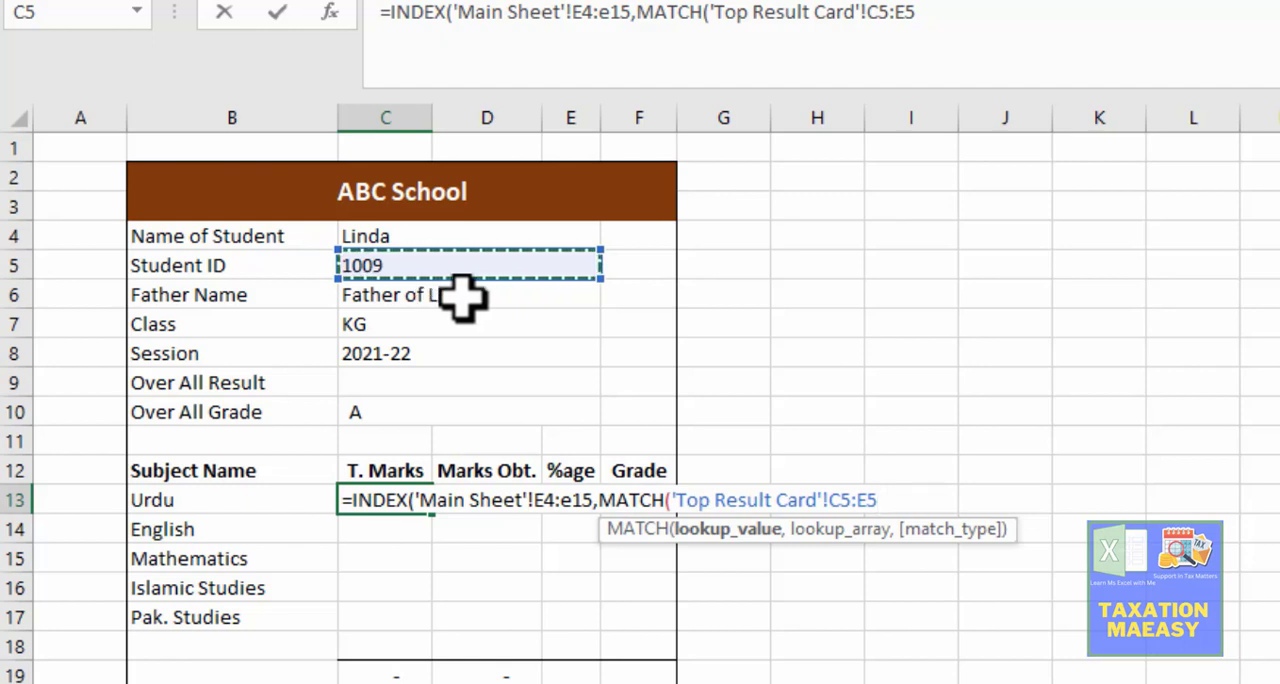
{"action": "key", "text": "BackSpace"}
{"action": "key", "text": "BackSpace"}
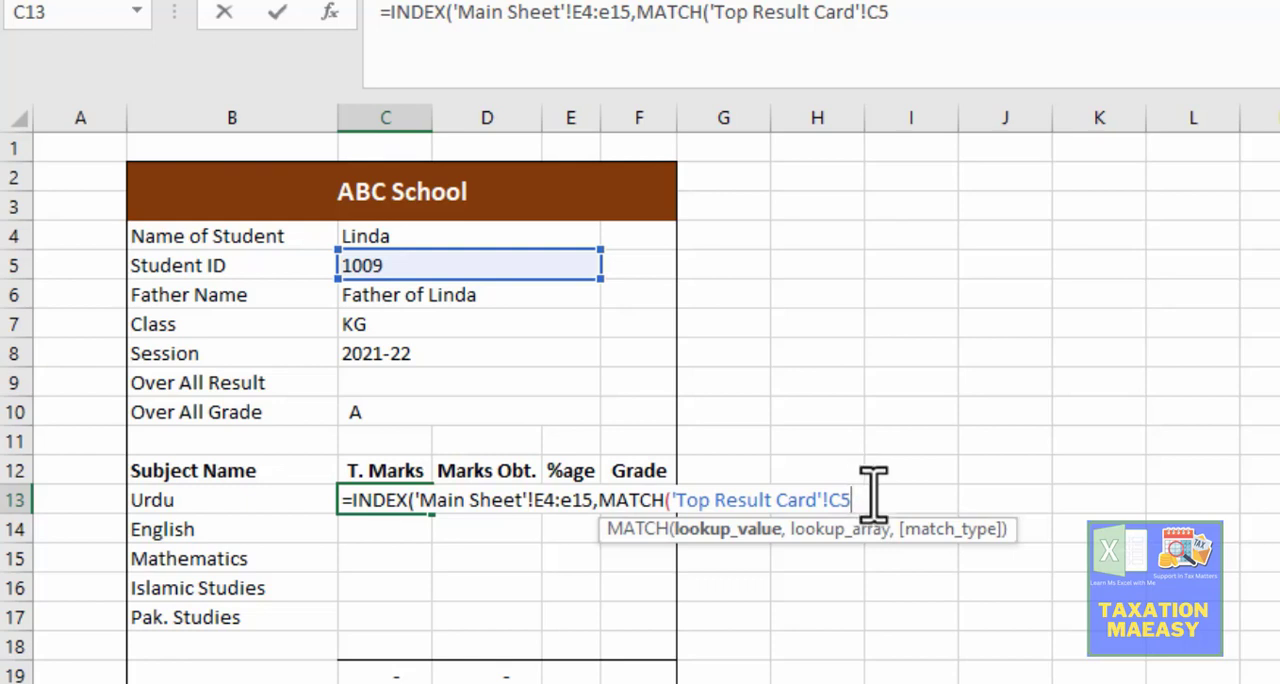
{"action": "type", "text": ","}
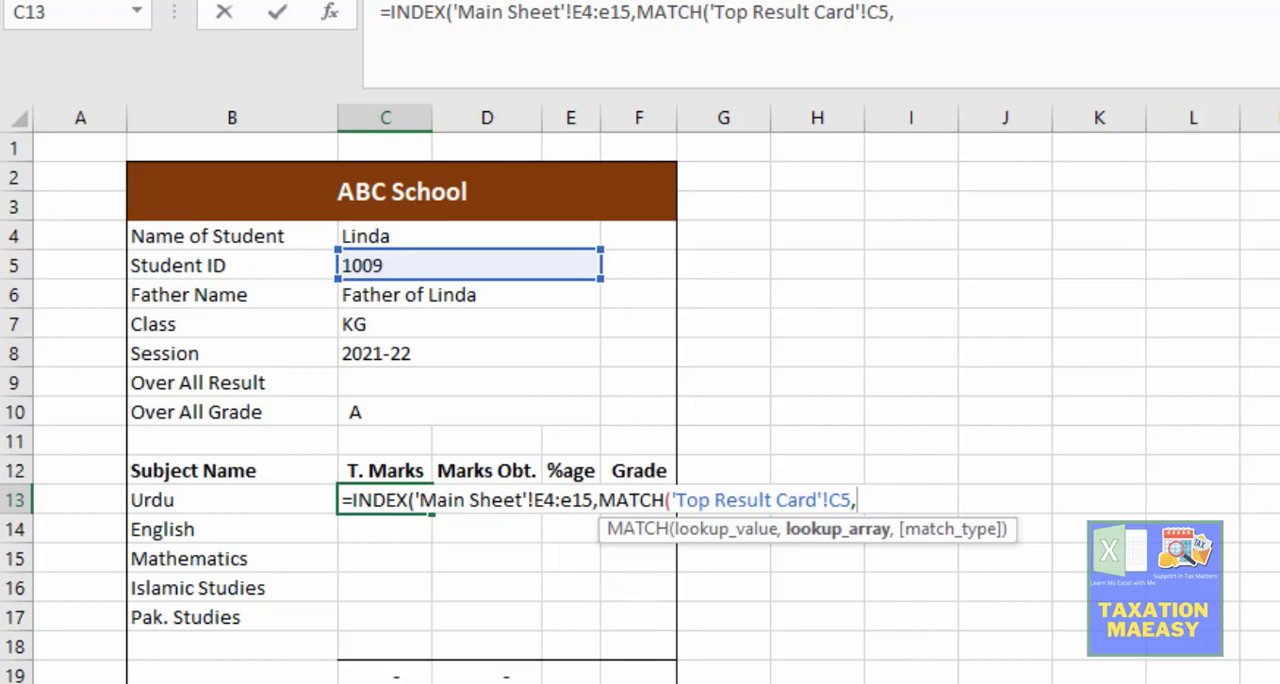
Step: Set the MATCH lookup array to the ID range A4:A15 on the Main Sheet with exact match type 0, and close MATCH
{"action": "left_click", "coordinate": [196, 681]}
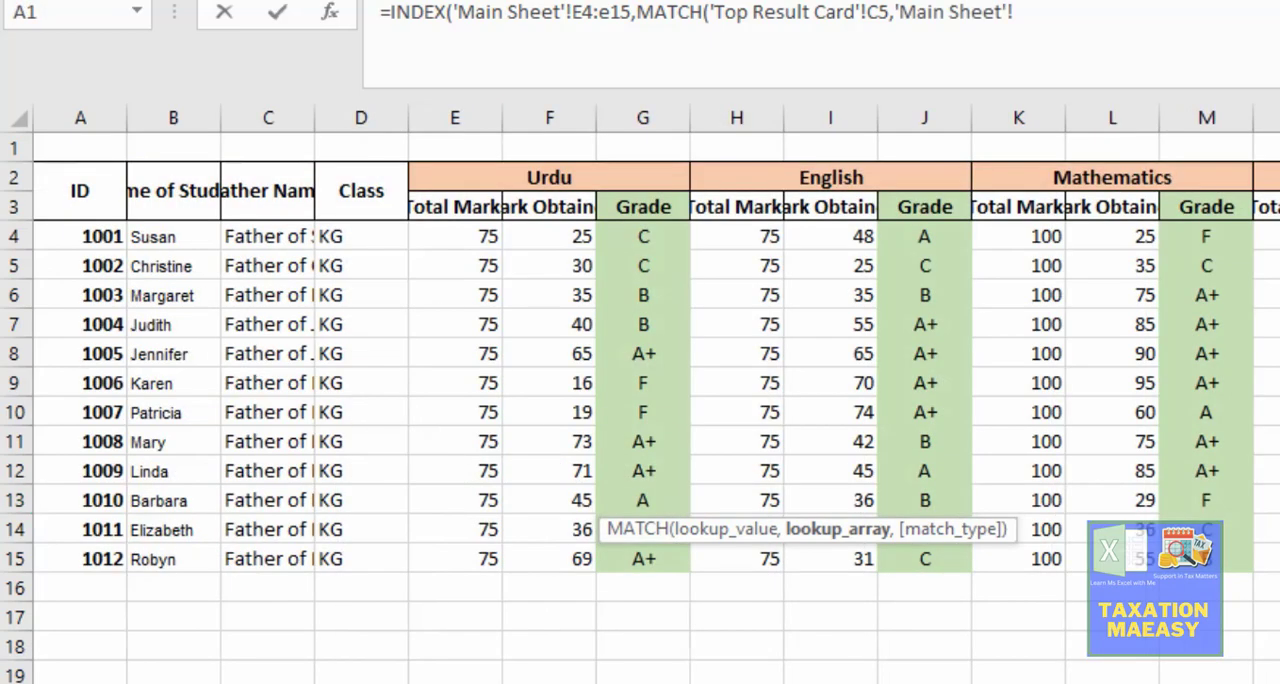
{"action": "left_click", "coordinate": [88, 236]}
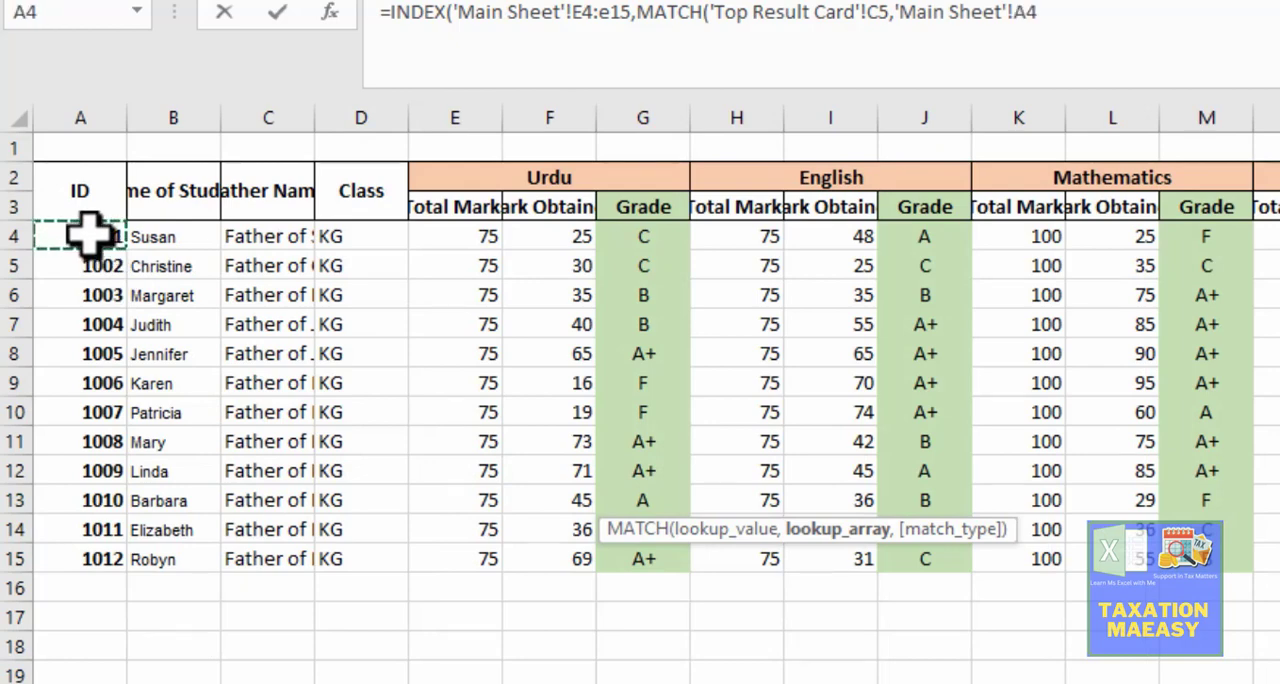
{"action": "left_click_drag", "start_coordinate": [88, 236], "coordinate": [110, 561]}
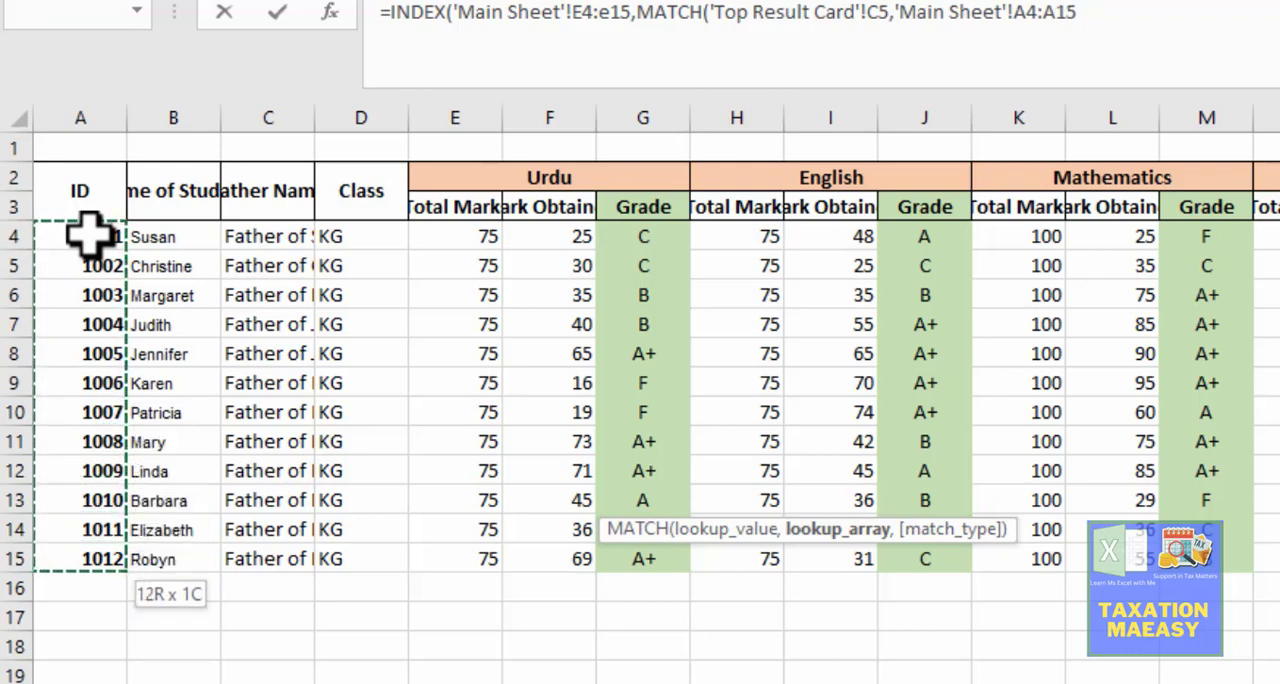
{"action": "type", "text": ","}
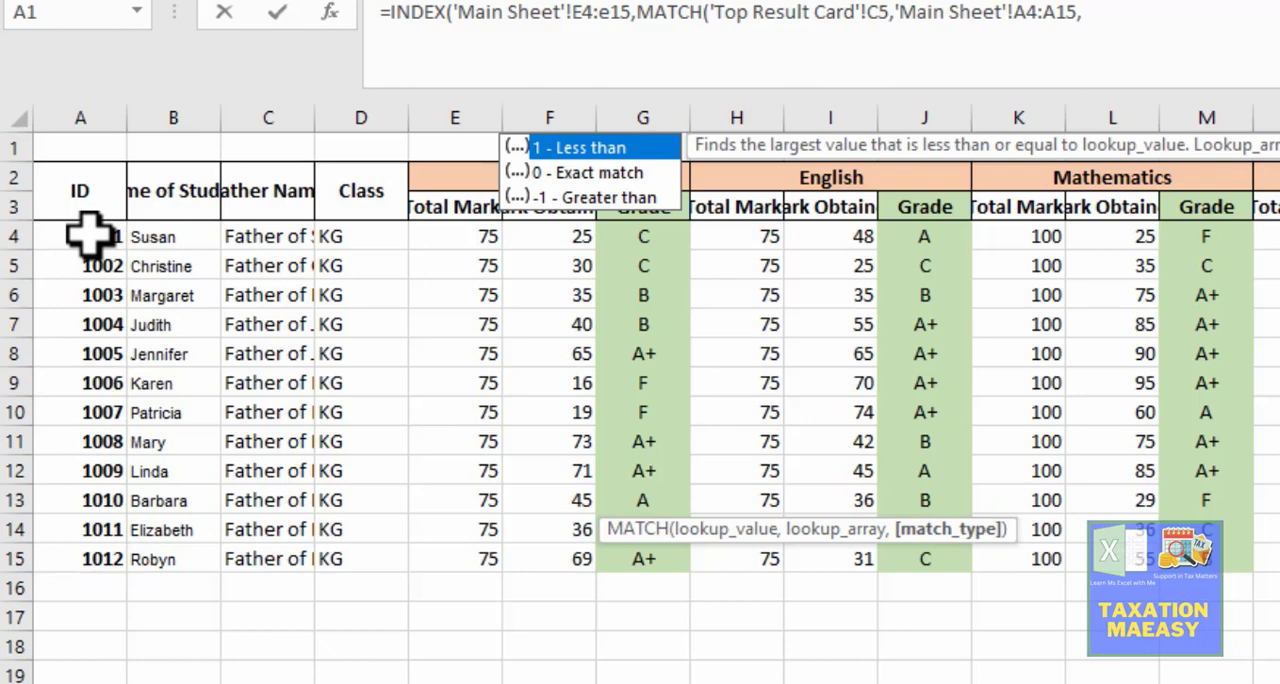
{"action": "type", "text": "0)"}
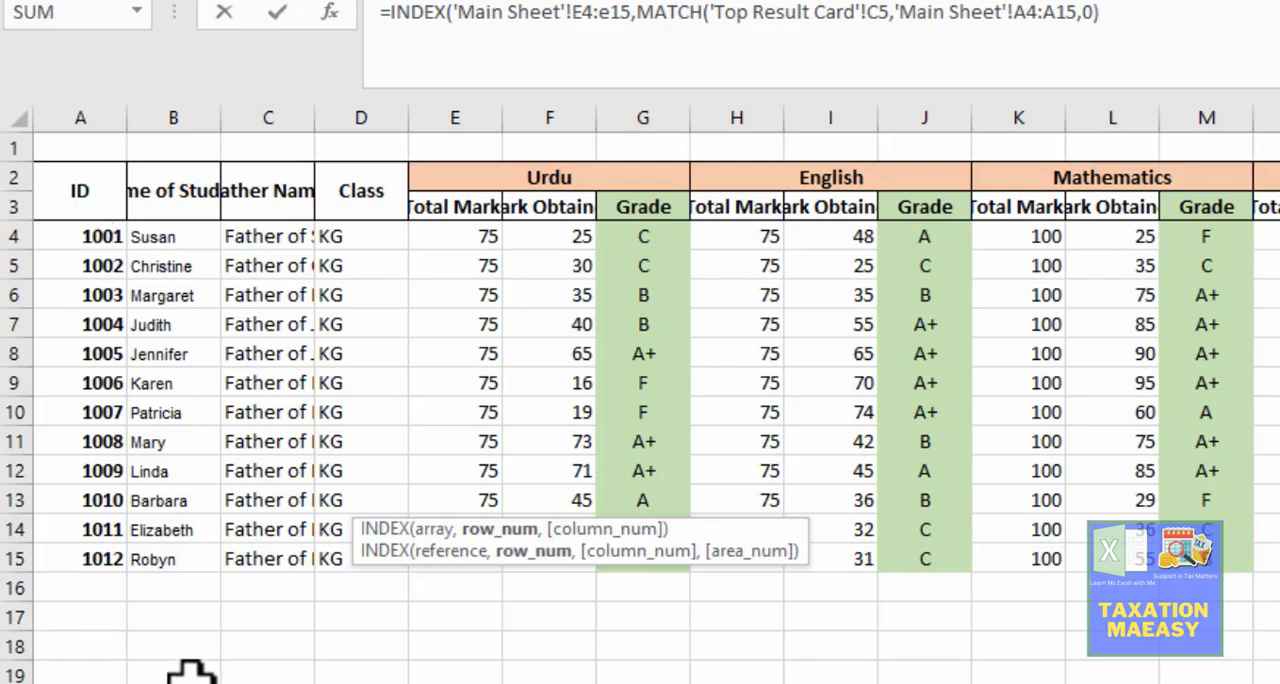
Step: Reject the suggested formula correction, then finish the C13 INDEX formula with column number 1 and enter it
{"action": "key", "text": "Return"}
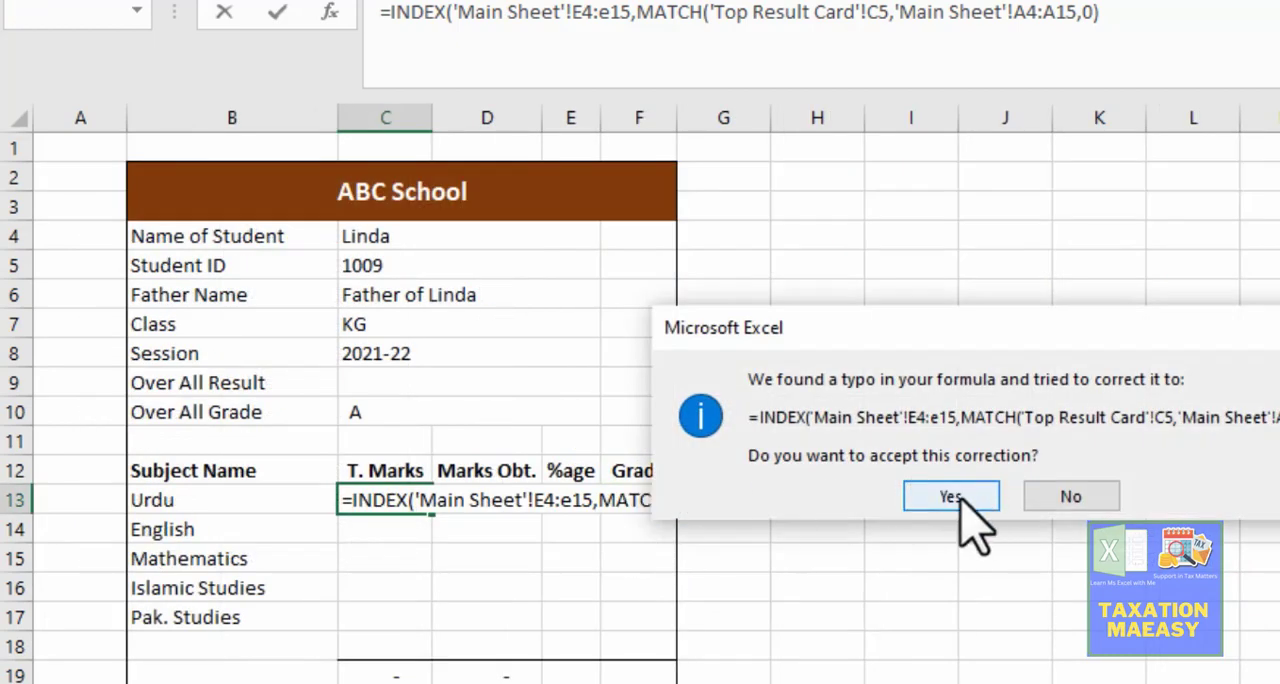
{"action": "left_click", "coordinate": [1075, 490]}
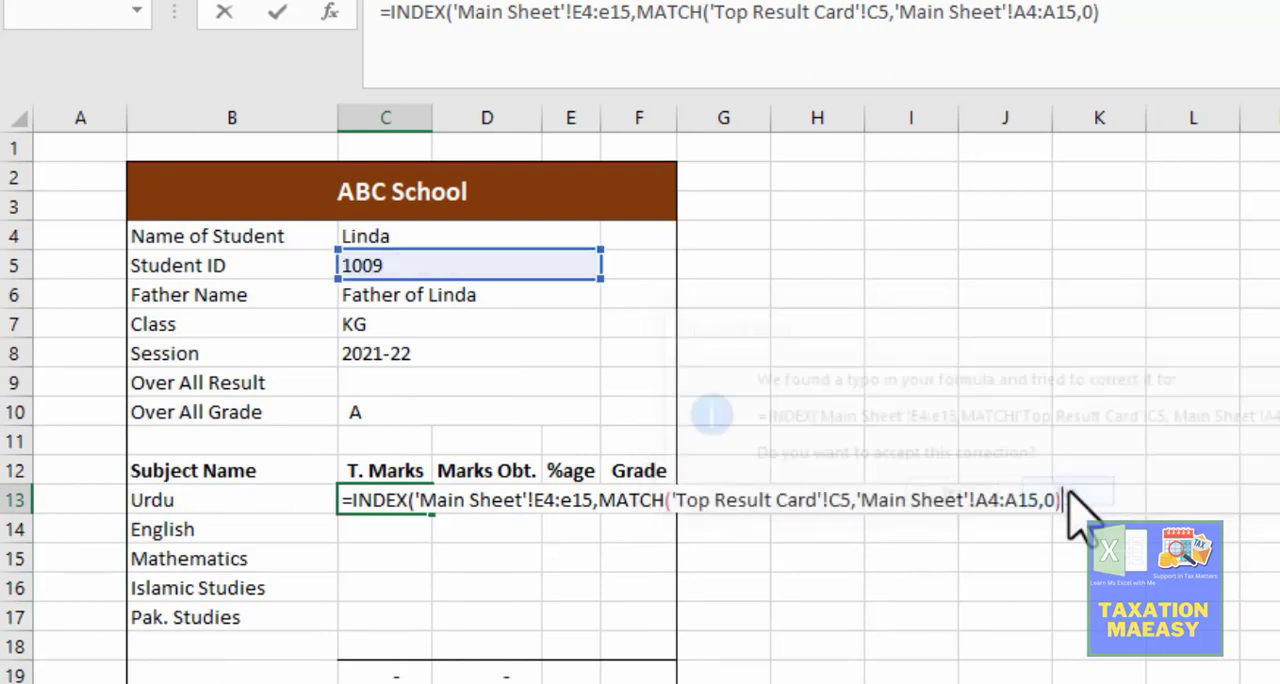
{"action": "left_click", "coordinate": [1035, 472]}
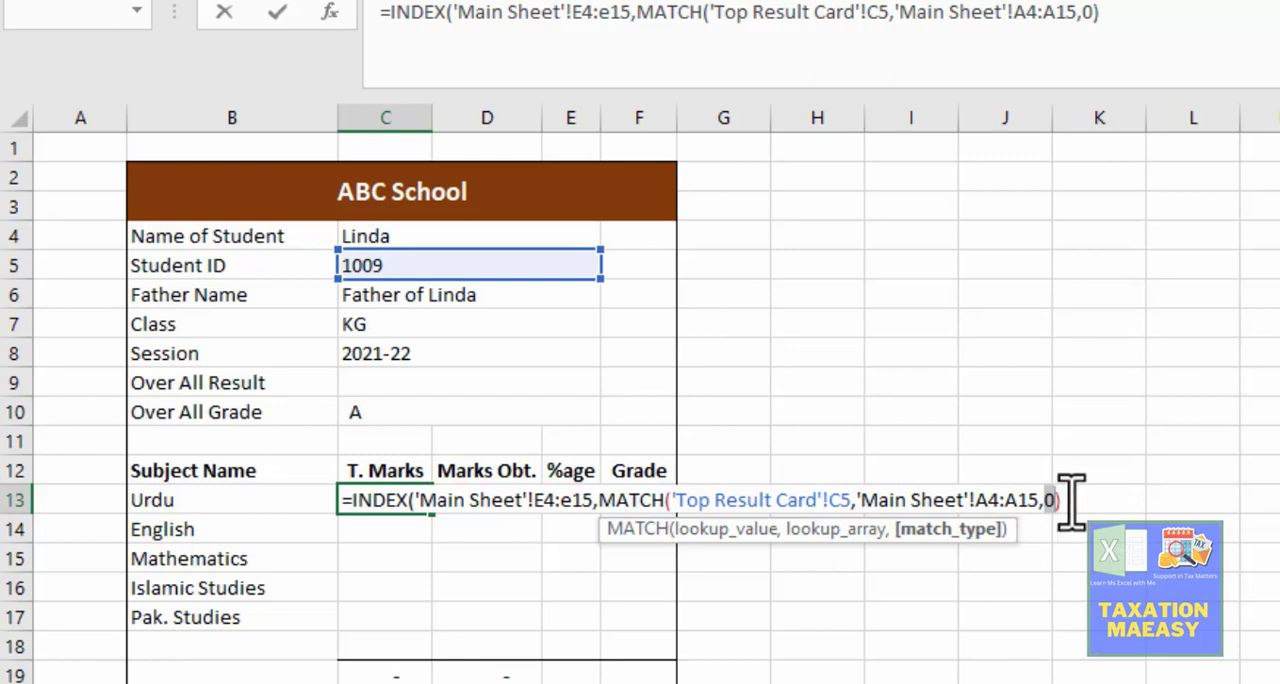
{"action": "left_click", "coordinate": [1068, 497]}
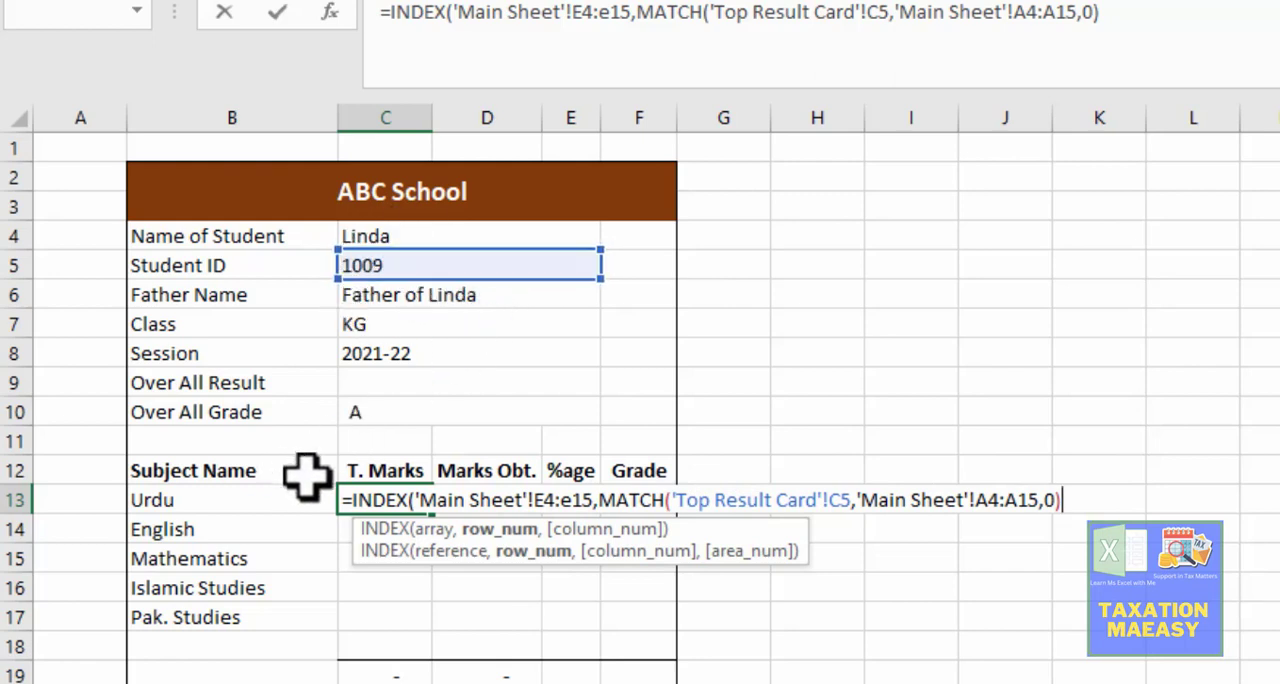
{"action": "type", "text": ",1"}
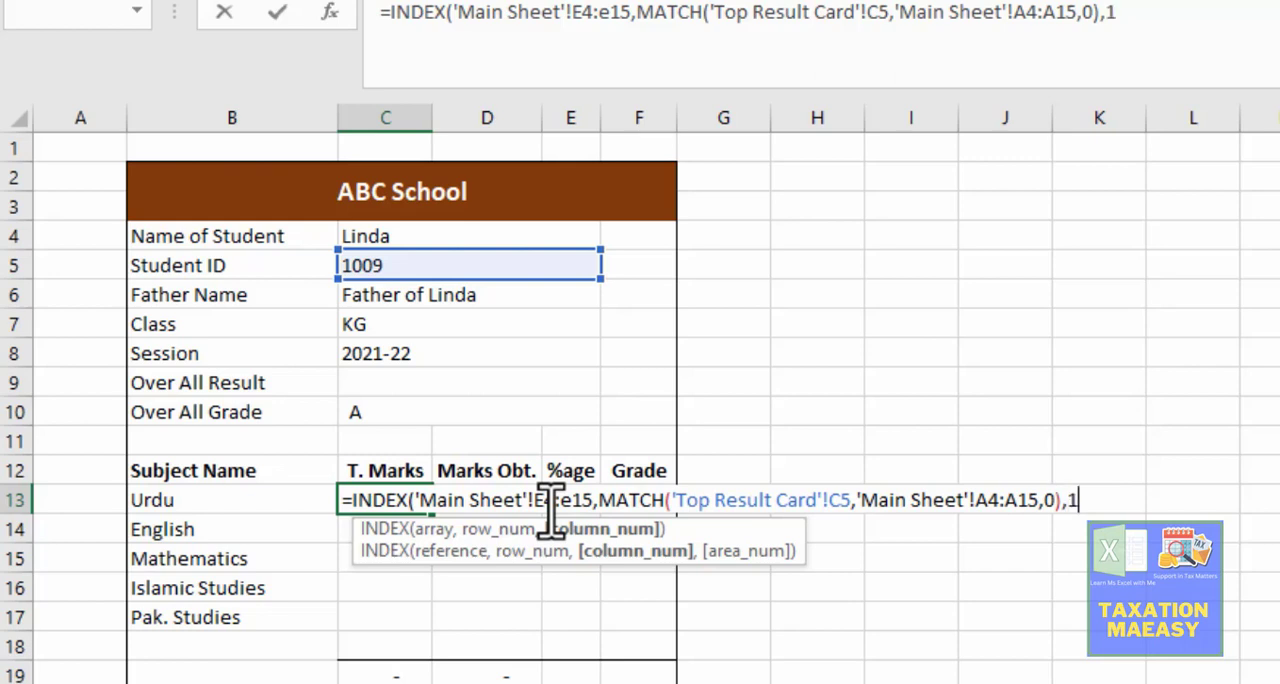
{"action": "type", "text": ")"}
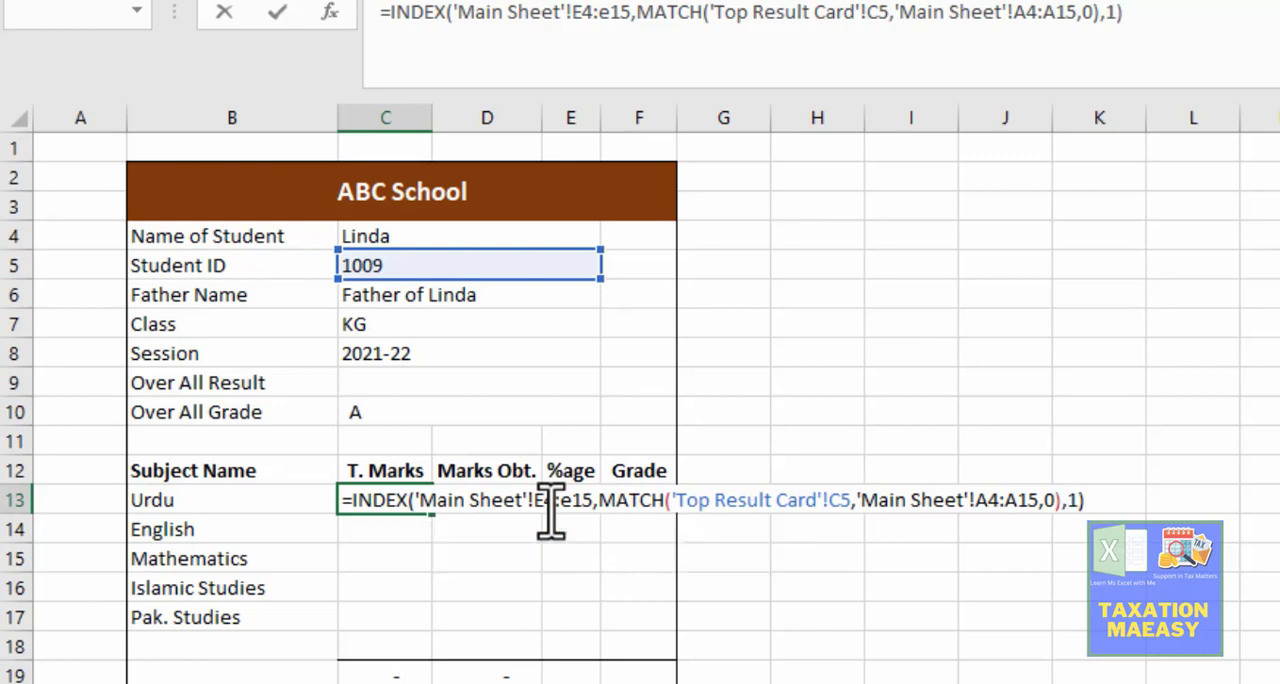
{"action": "key", "text": "Return"}
{"action": "key", "text": "Up"}
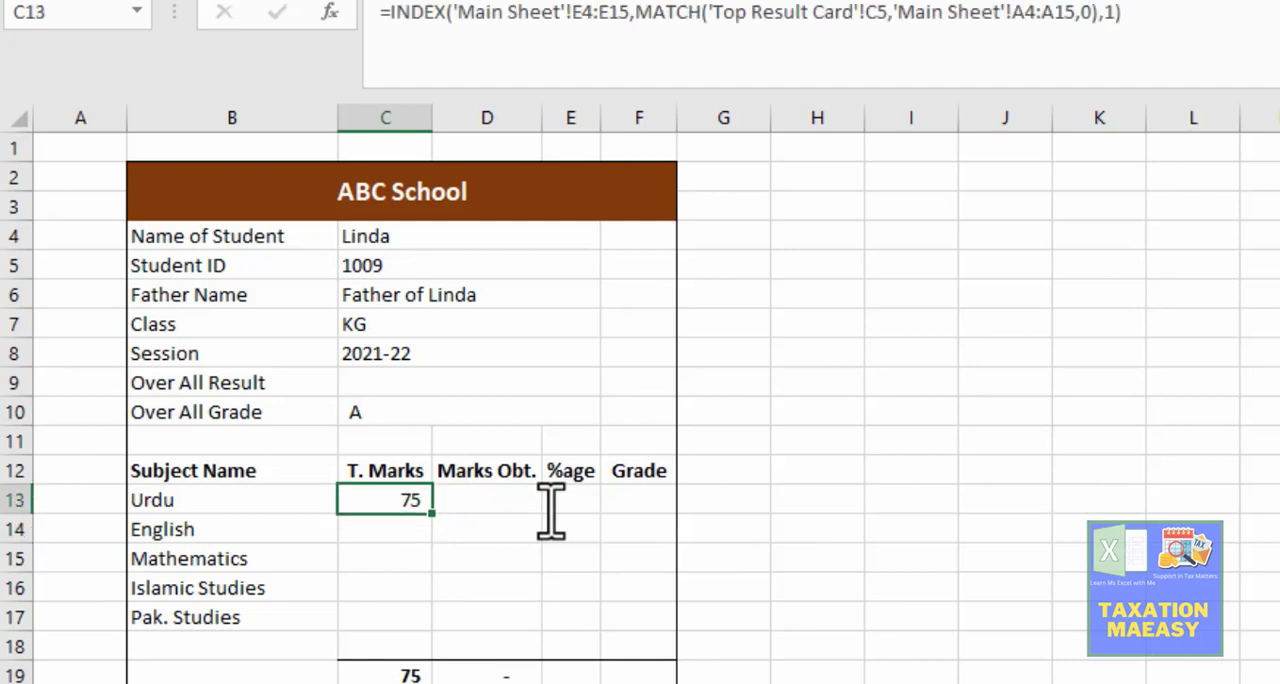
Step: Review the completed INDEX and MATCH formula in the Urdu total marks cell C13
{"action": "key", "text": "F2"}
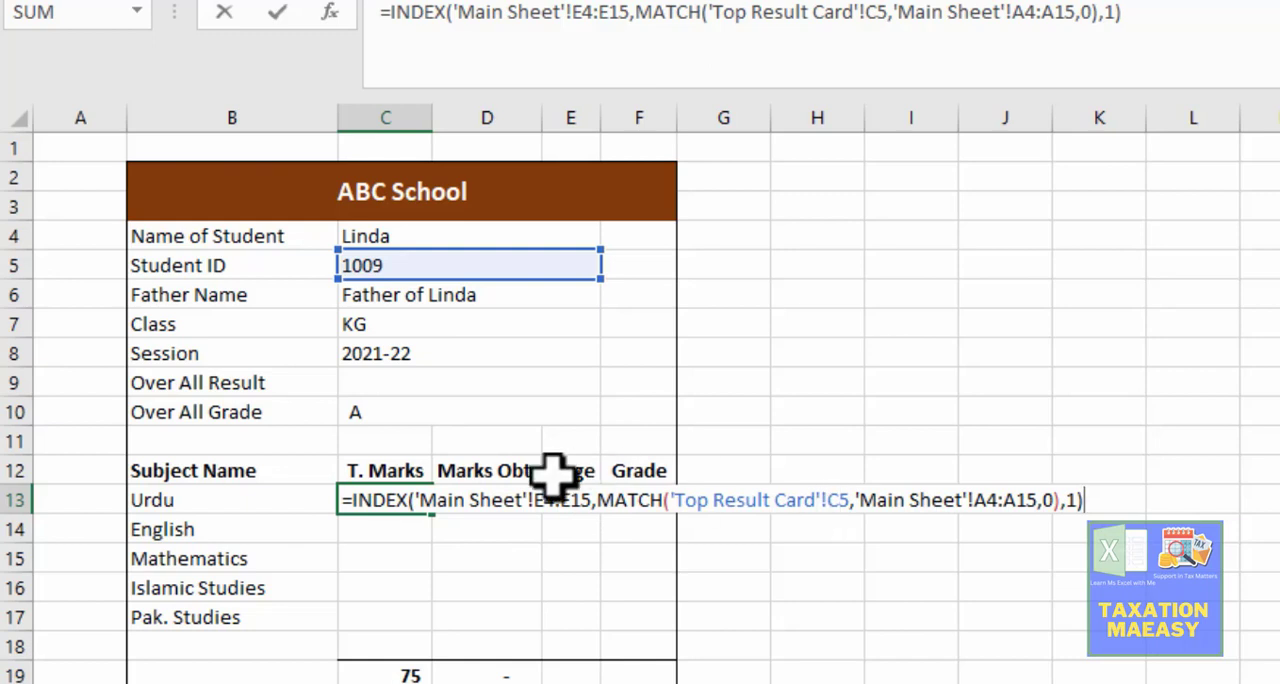
{"action": "key", "text": "Return"}
{"action": "left_click", "coordinate": [416, 497]}
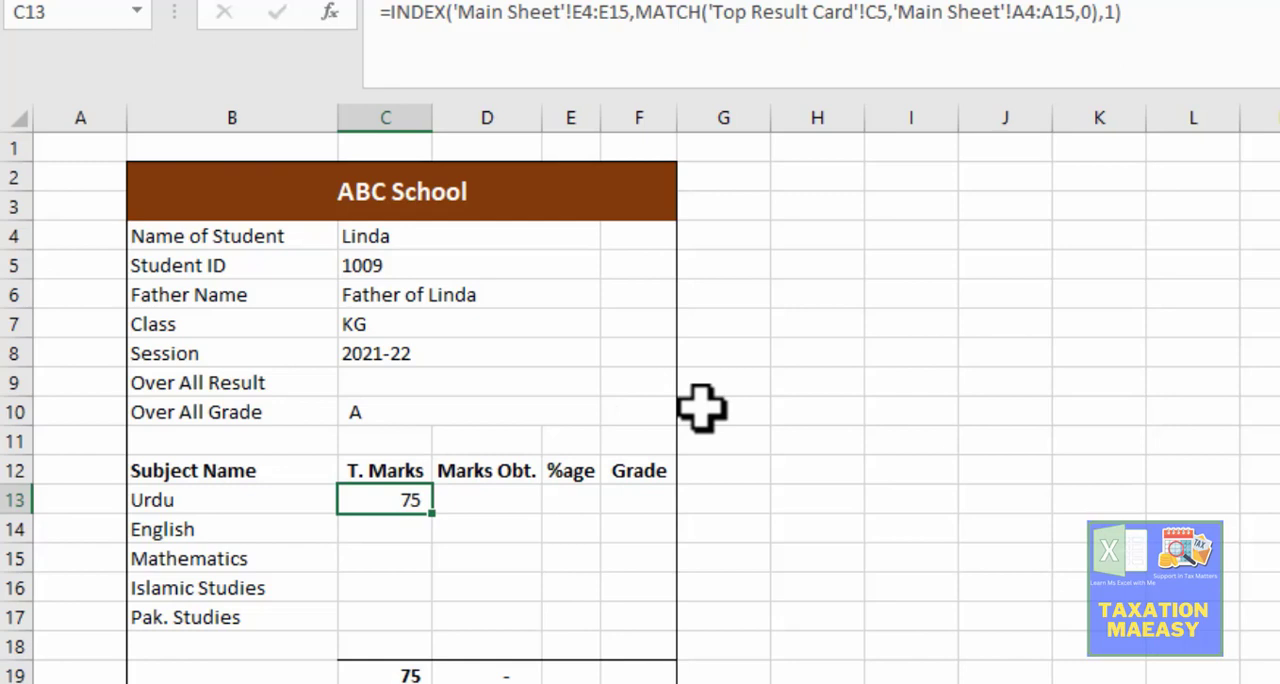
{"action": "left_click", "coordinate": [951, 8]}
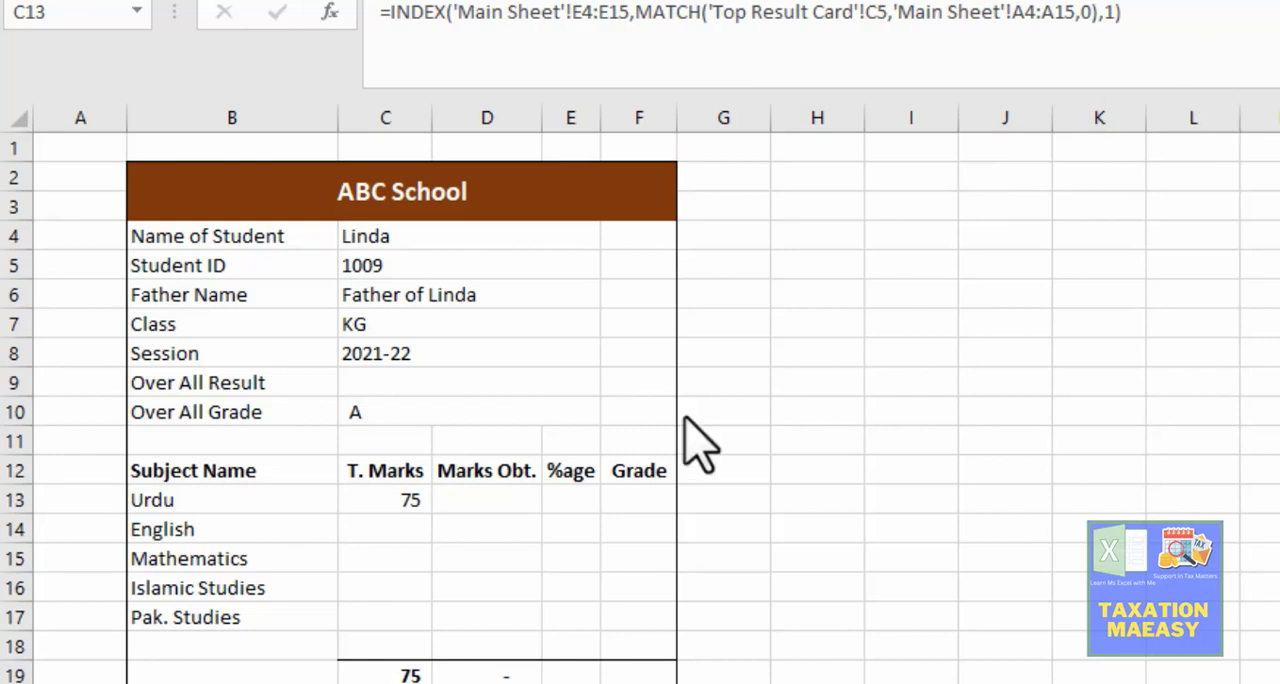
{"action": "left_click", "coordinate": [375, 508]}
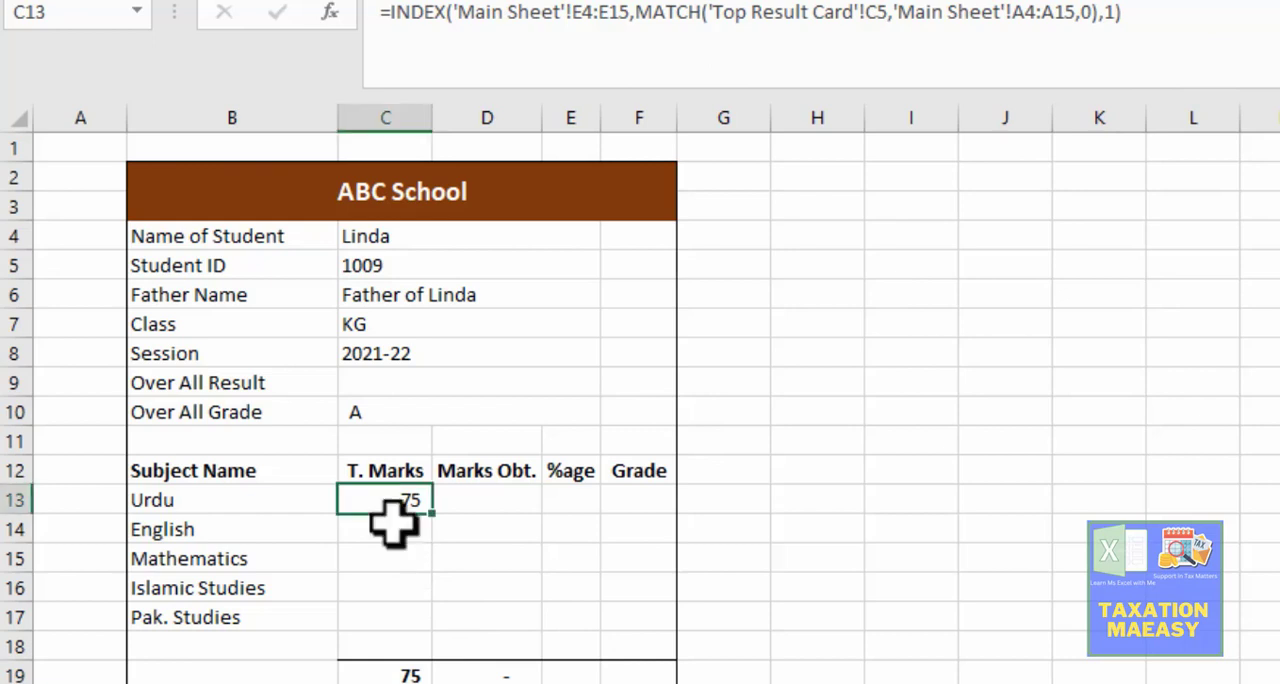
Step: Link the English total marks cell C14 directly to cell H4 on the Main Sheet
{"action": "left_click", "coordinate": [385, 535]}
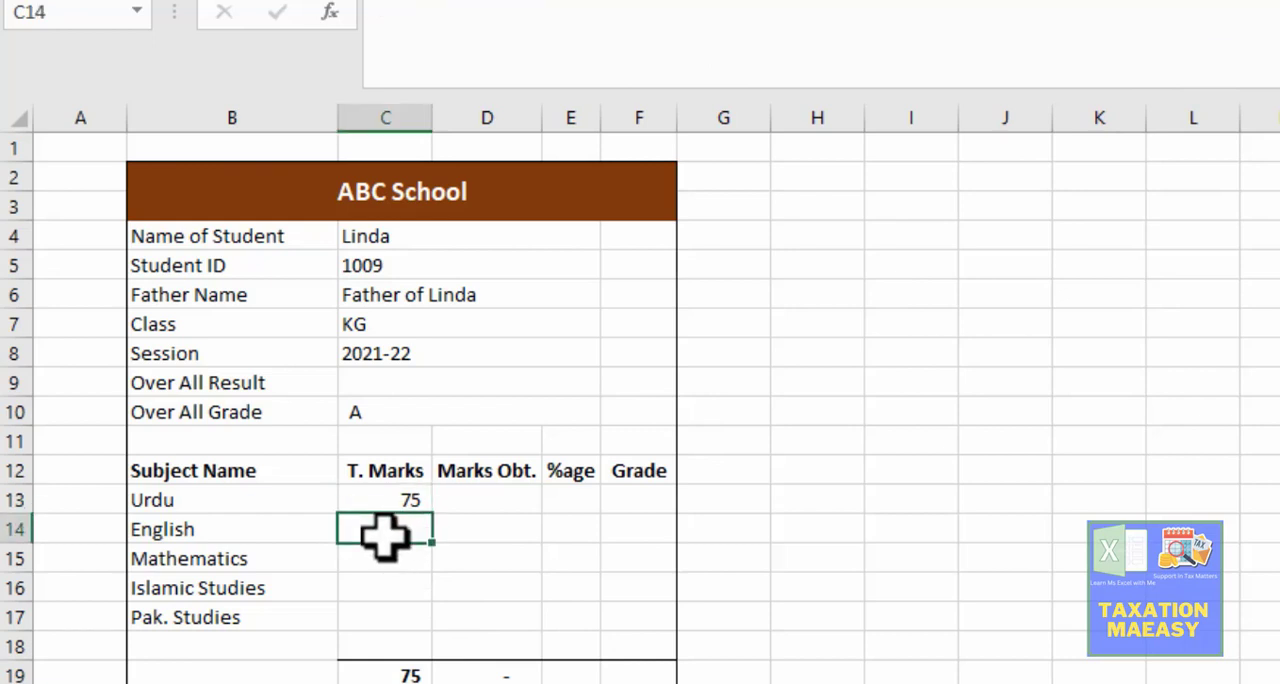
{"action": "type", "text": "="}
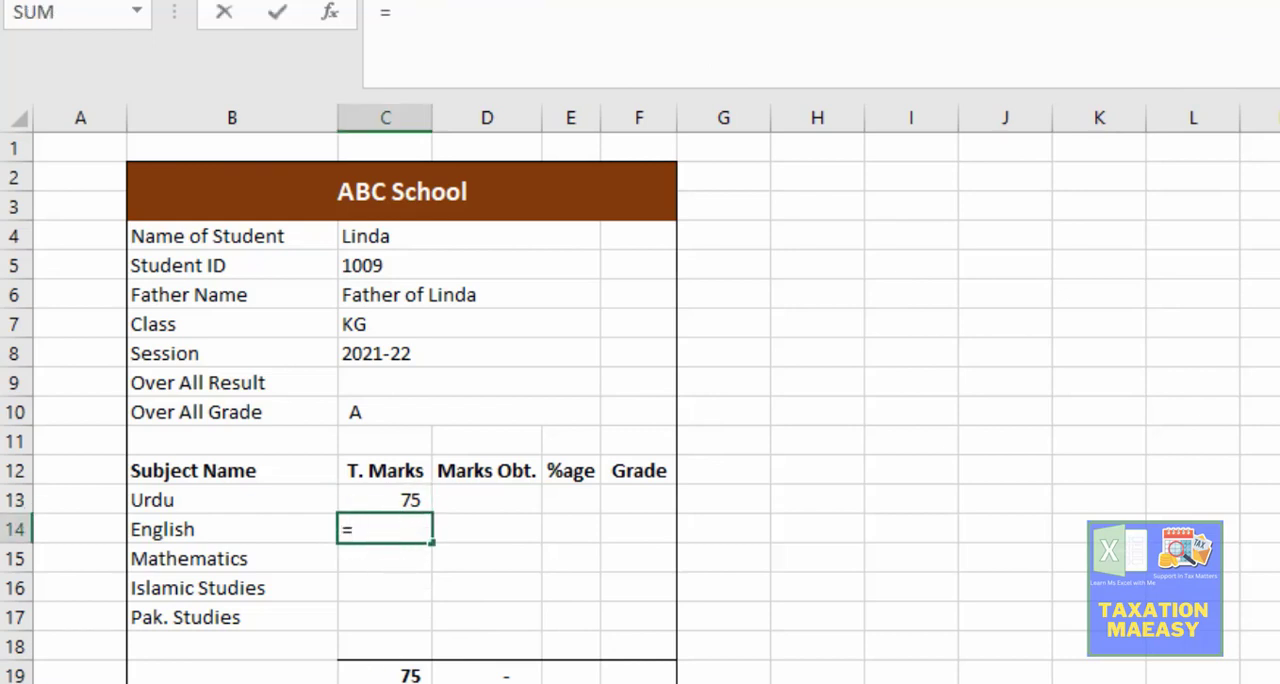
{"action": "key", "text": "ctrl+Page_Up"}
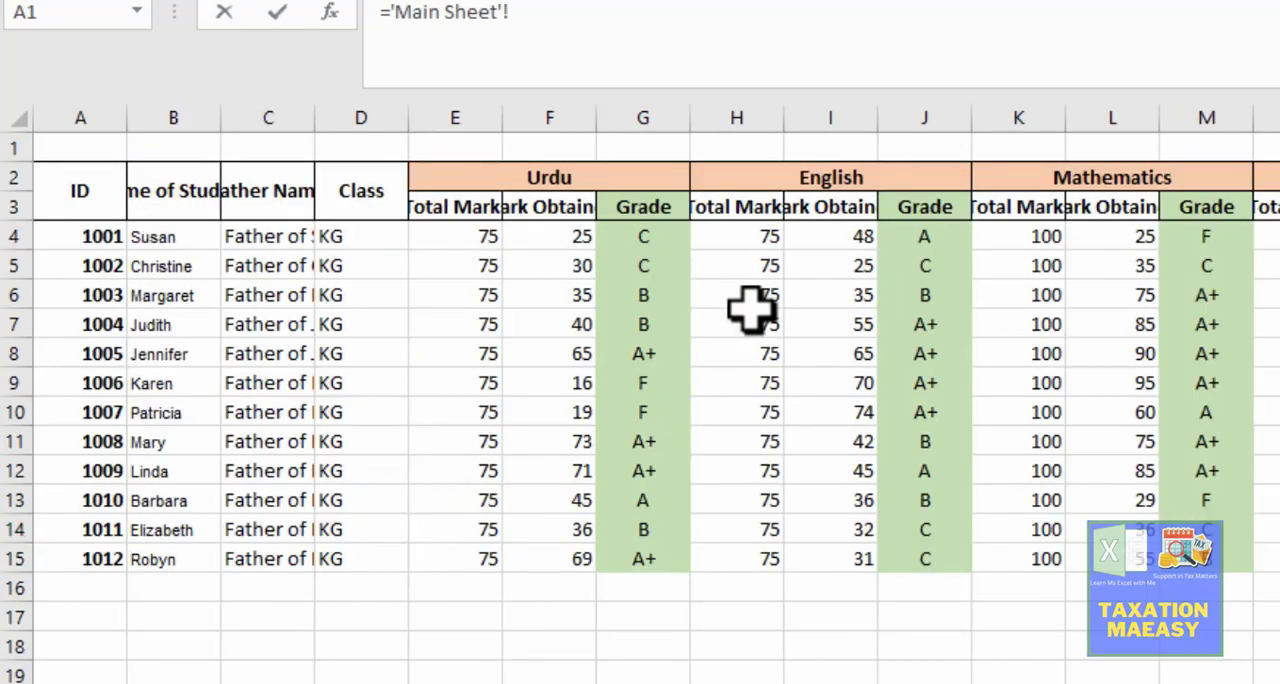
{"action": "left_click", "coordinate": [765, 237]}
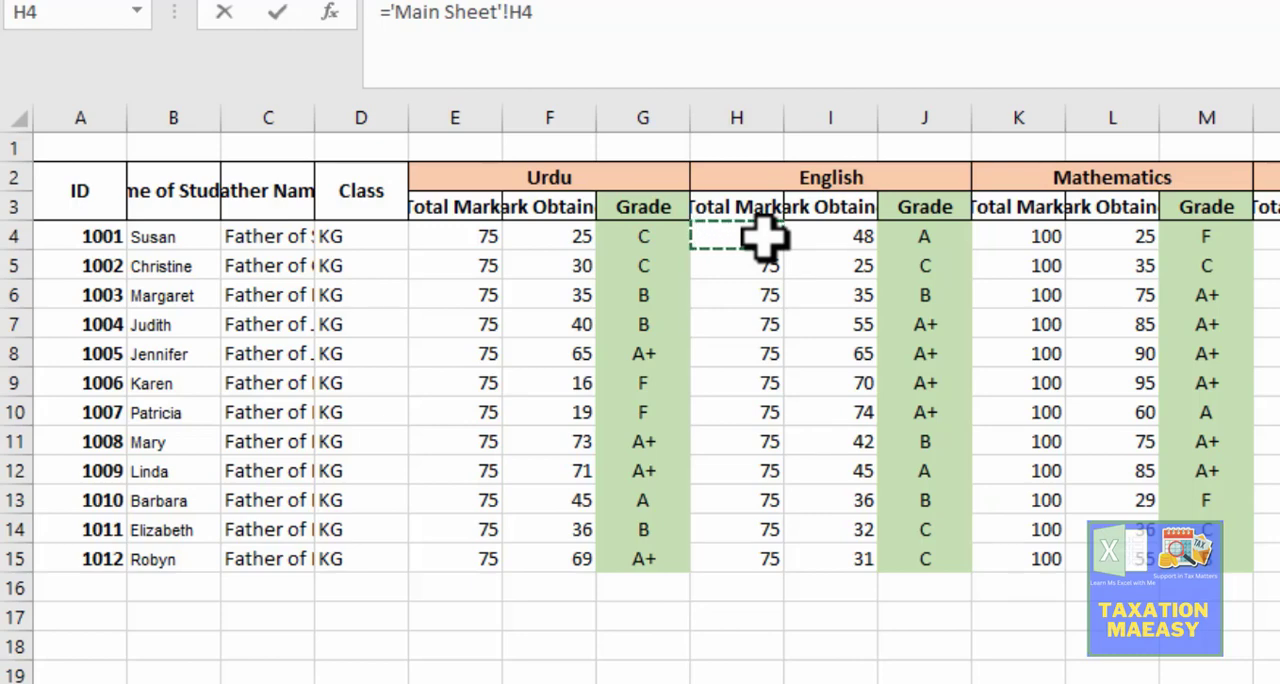
{"action": "key", "text": "Return"}
{"action": "key", "text": "Up"}
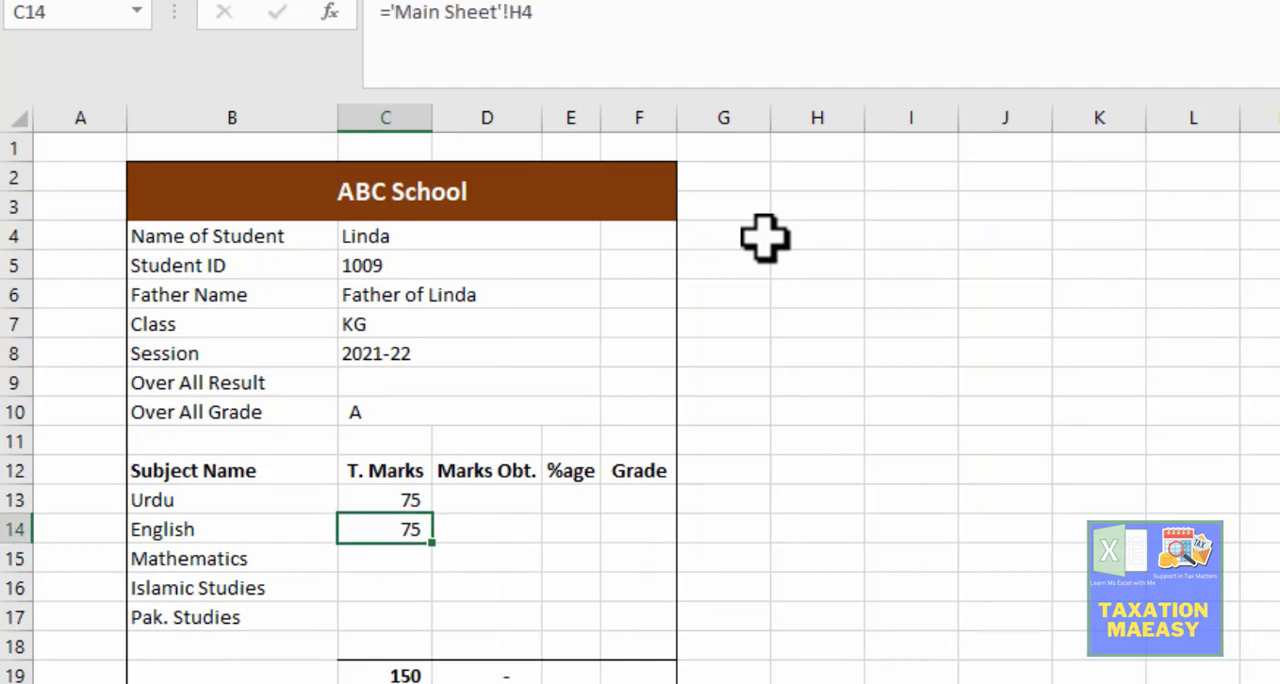
{"action": "key", "text": "Up"}
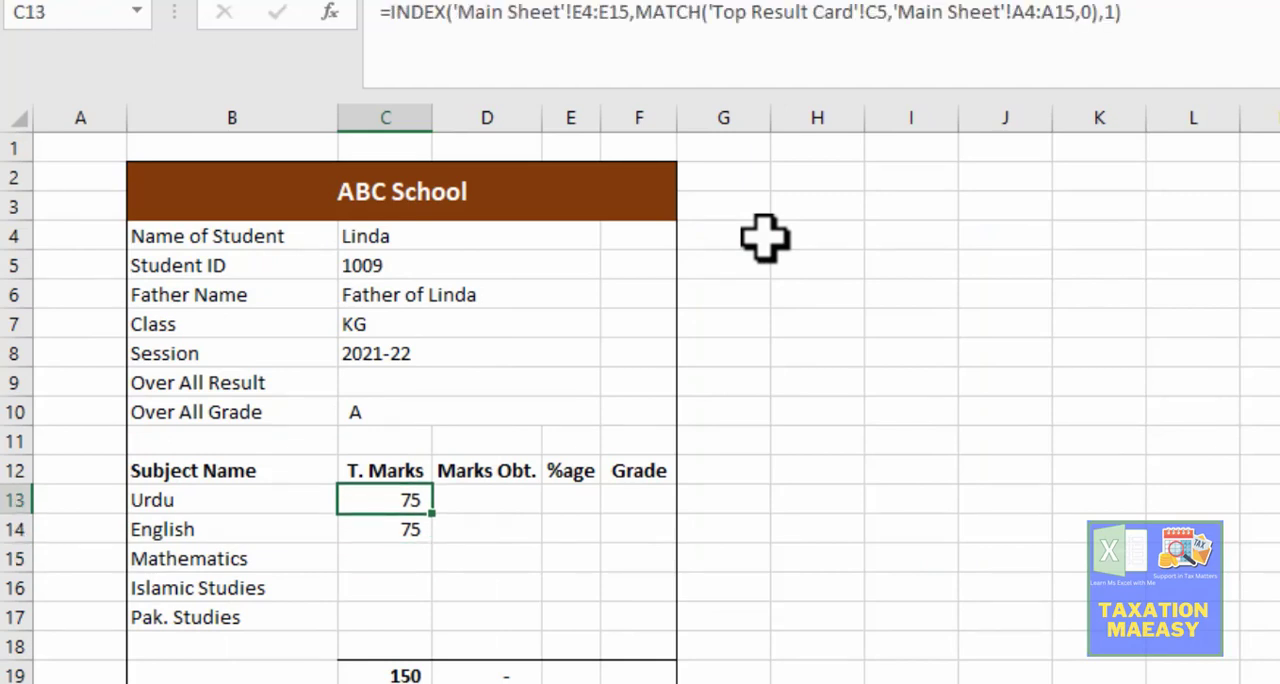
{"action": "key", "text": "Right"}
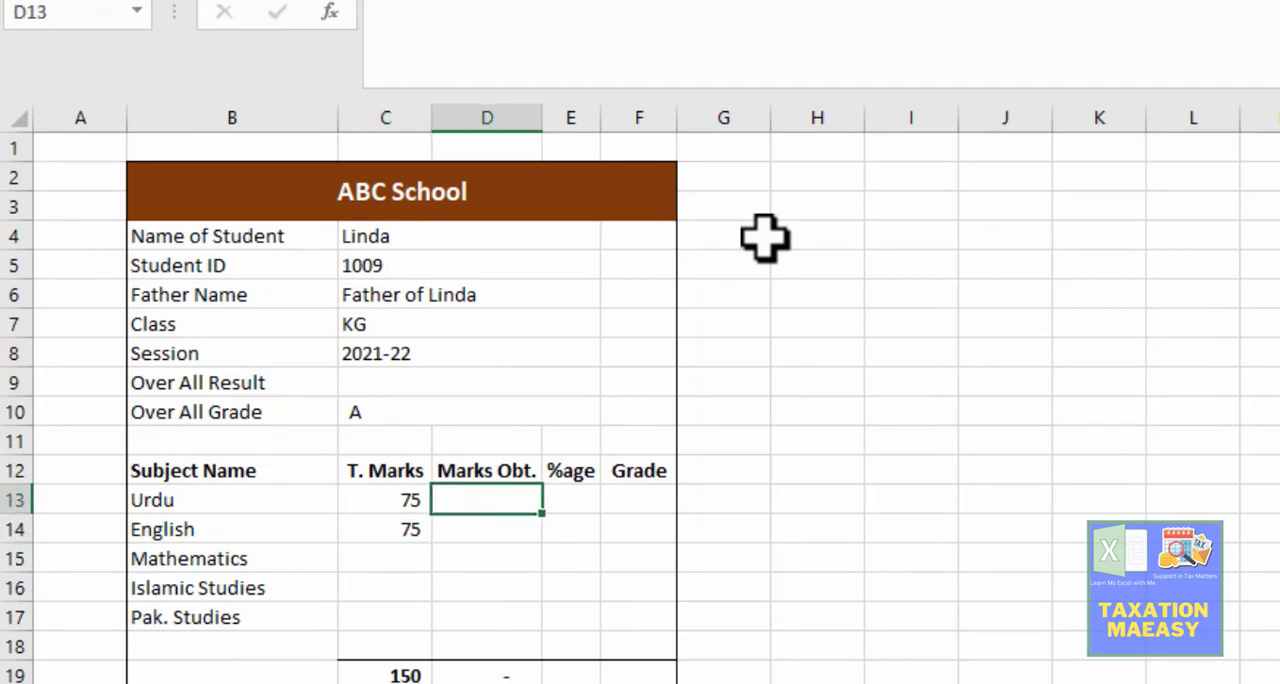
{"action": "key", "text": "Left"}
{"action": "key", "text": "Right"}
{"action": "key", "text": "Left"}
{"action": "key", "text": "Down"}
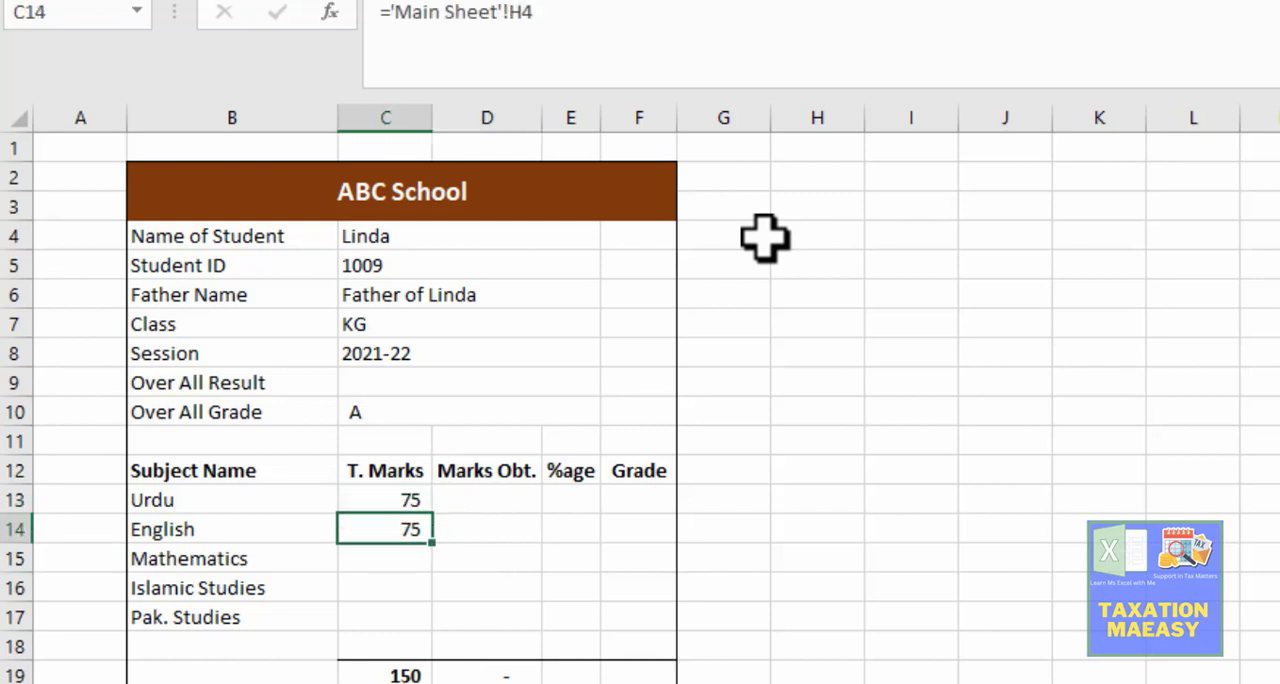
{"action": "key", "text": "Up"}
Step: Link the Mathematics total marks cell C15 directly to cell K4 on the Main Sheet
{"action": "key", "text": "Down"}
{"action": "key", "text": "Down"}
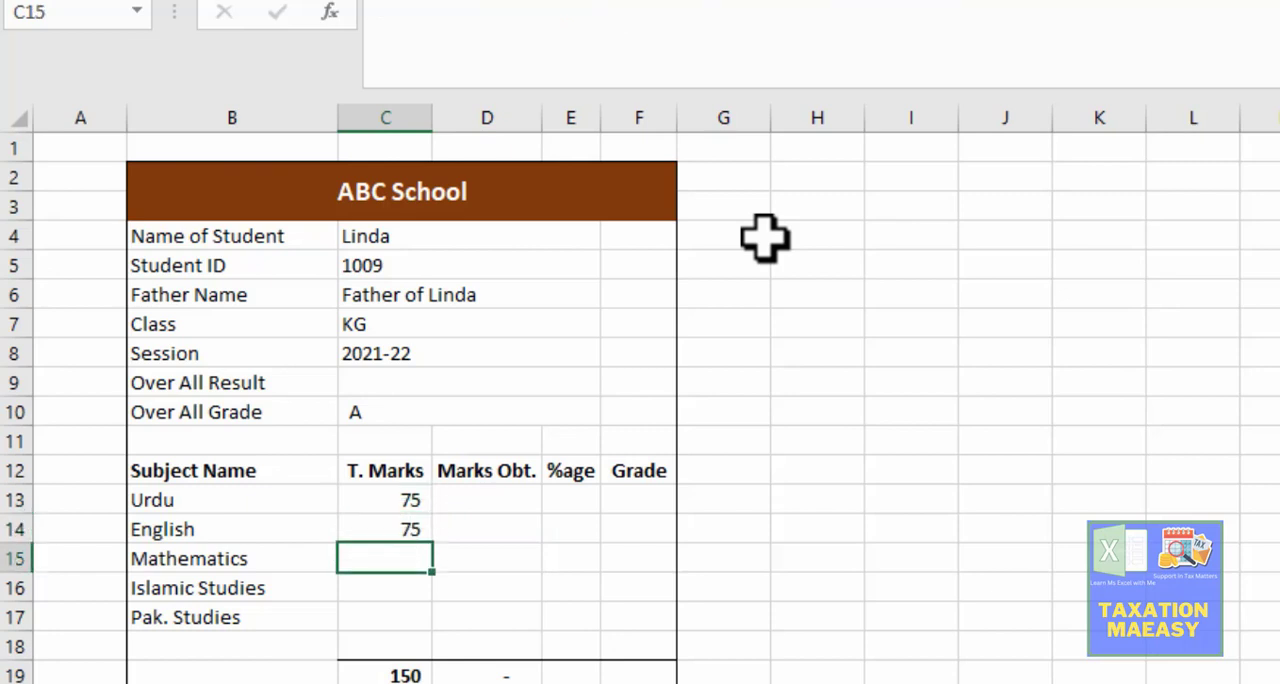
{"action": "type", "text": "="}
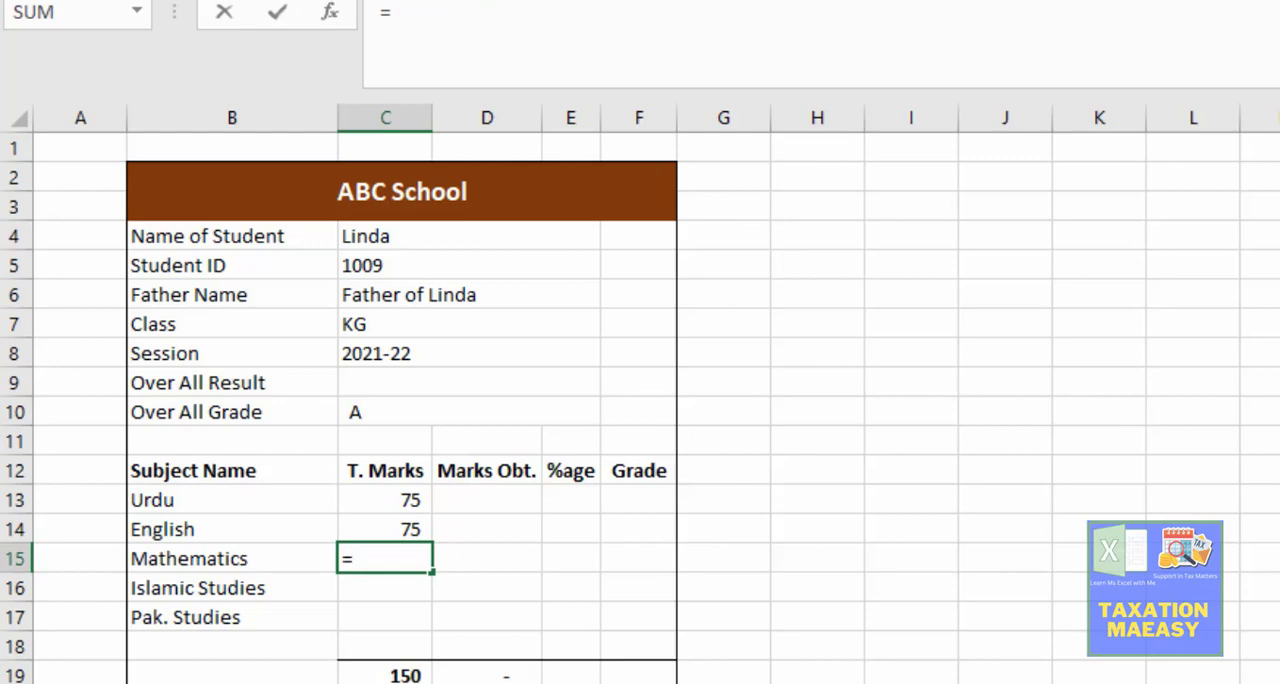
{"action": "left_click", "coordinate": [130, 682]}
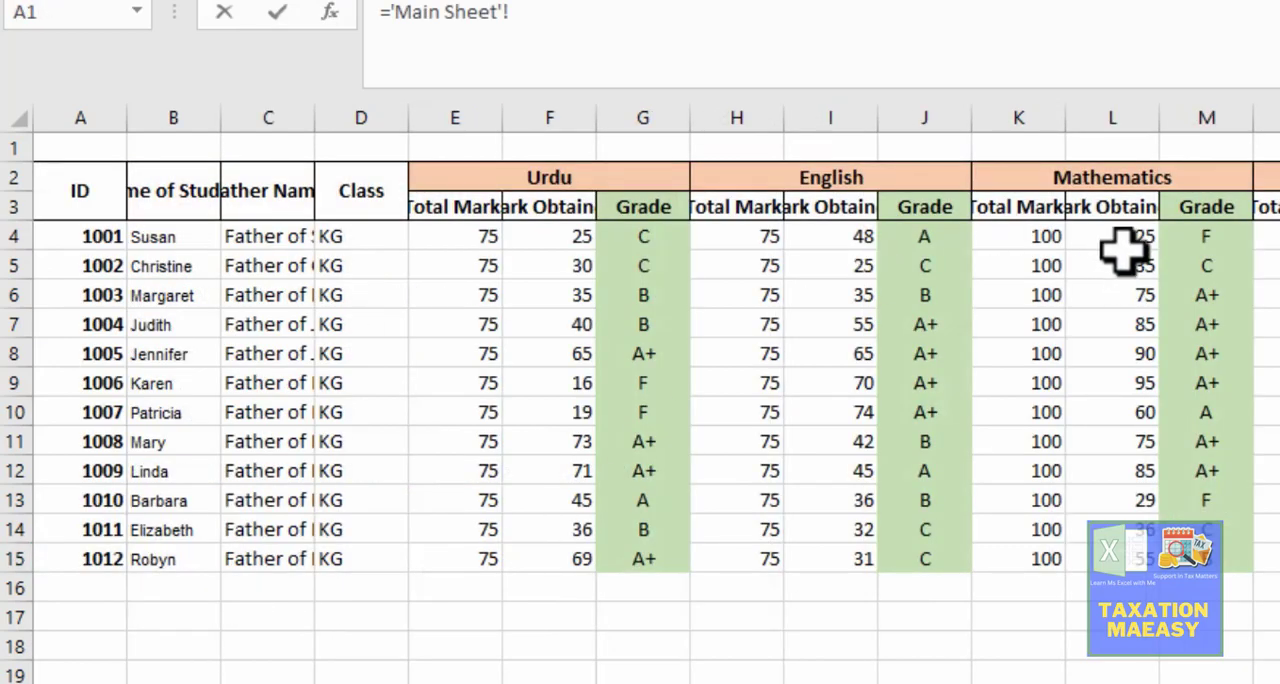
{"action": "left_click", "coordinate": [1048, 243]}
{"action": "key", "text": "Return"}
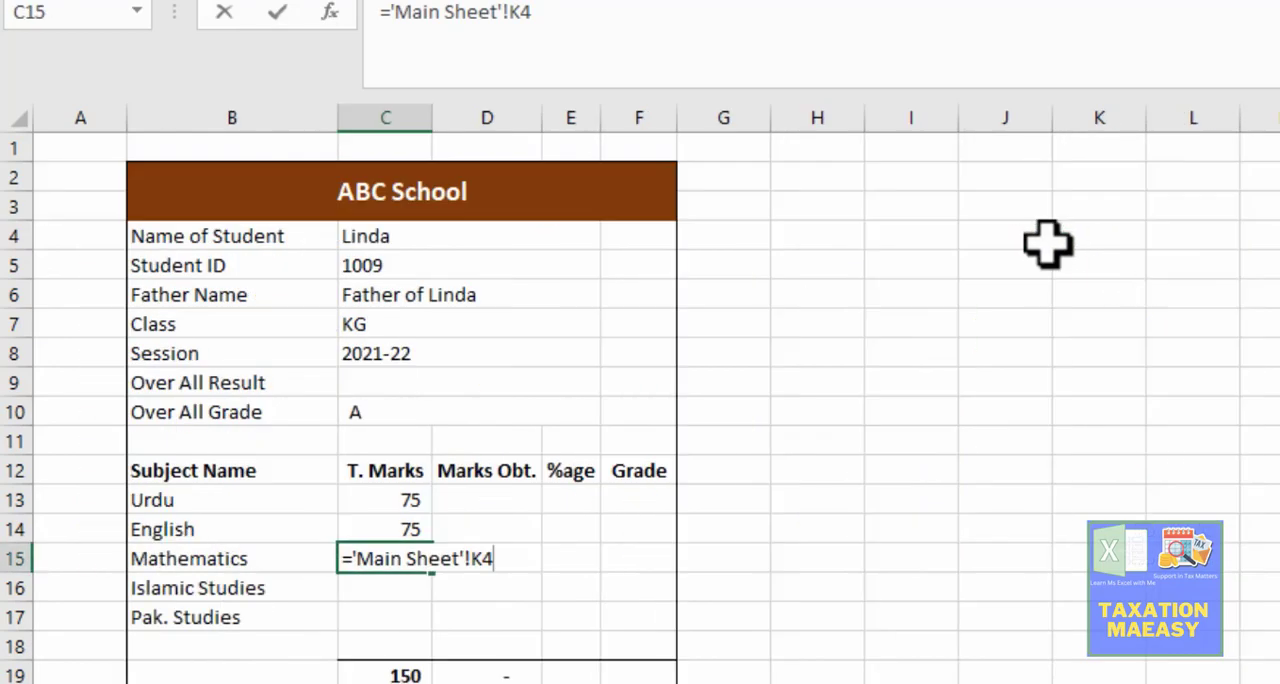
Step: Link the Islamic Studies total marks cell C16 directly to that subject's first total marks cell on the Main Sheet
{"action": "type", "text": "="}
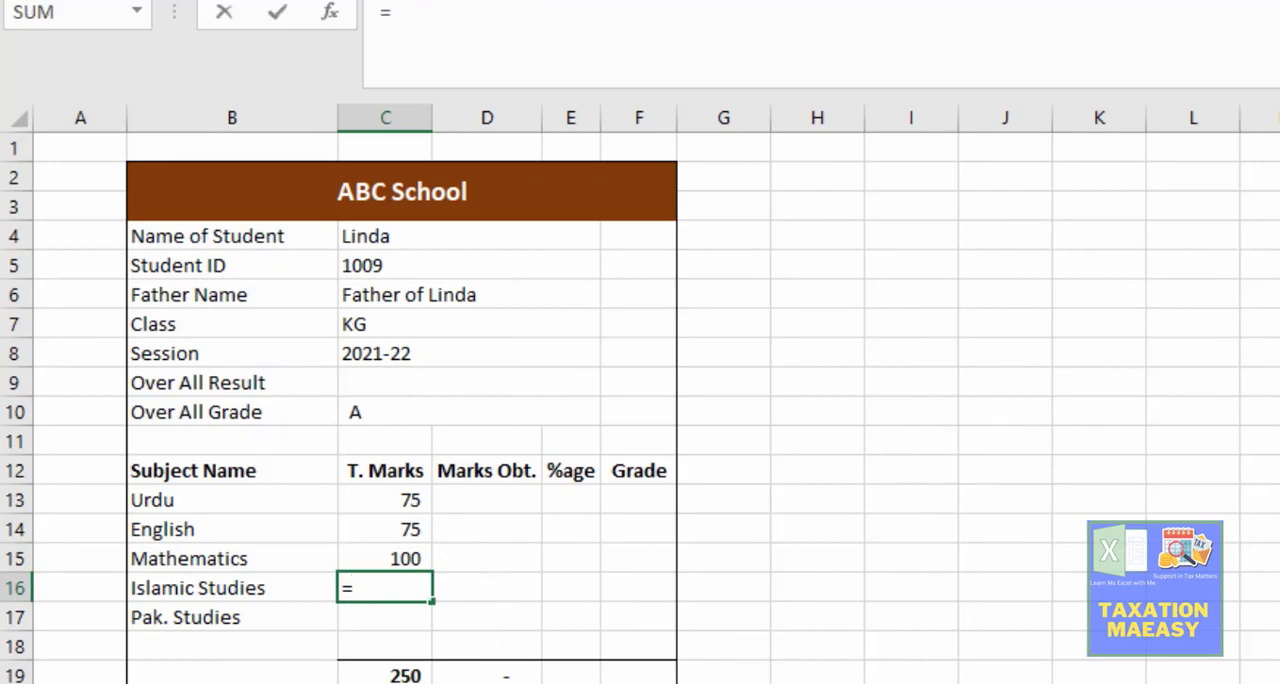
{"action": "left_click", "coordinate": [130, 682]}
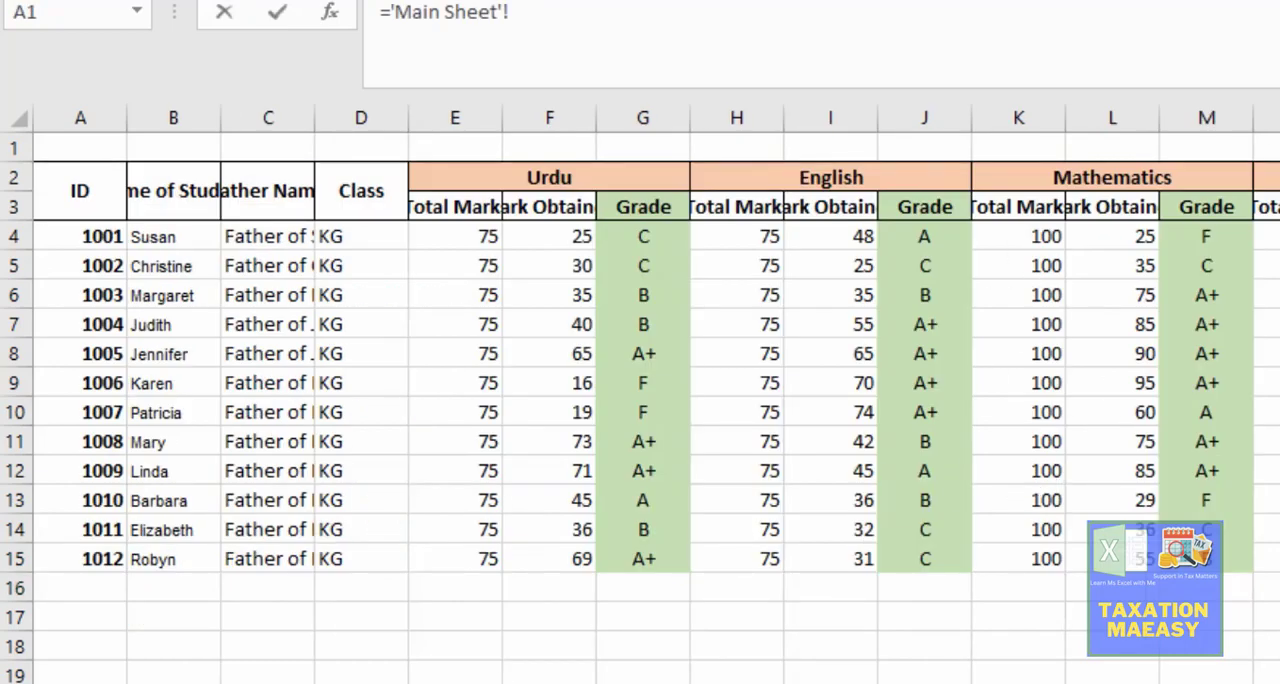
{"action": "left_click", "coordinate": [1268, 237]}
{"action": "key", "text": "Return"}
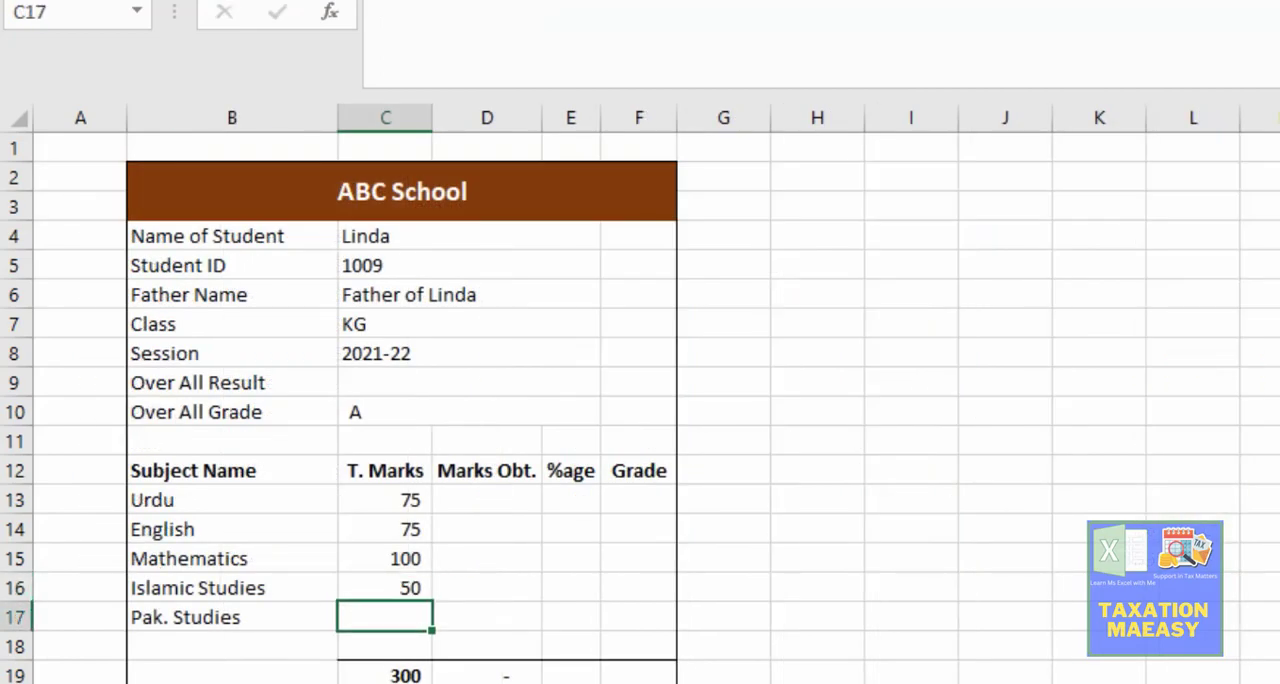
Step: Link the Pak. Studies total marks cell C17 directly to that subject's first total marks cell on the Main Sheet
{"action": "type", "text": "="}
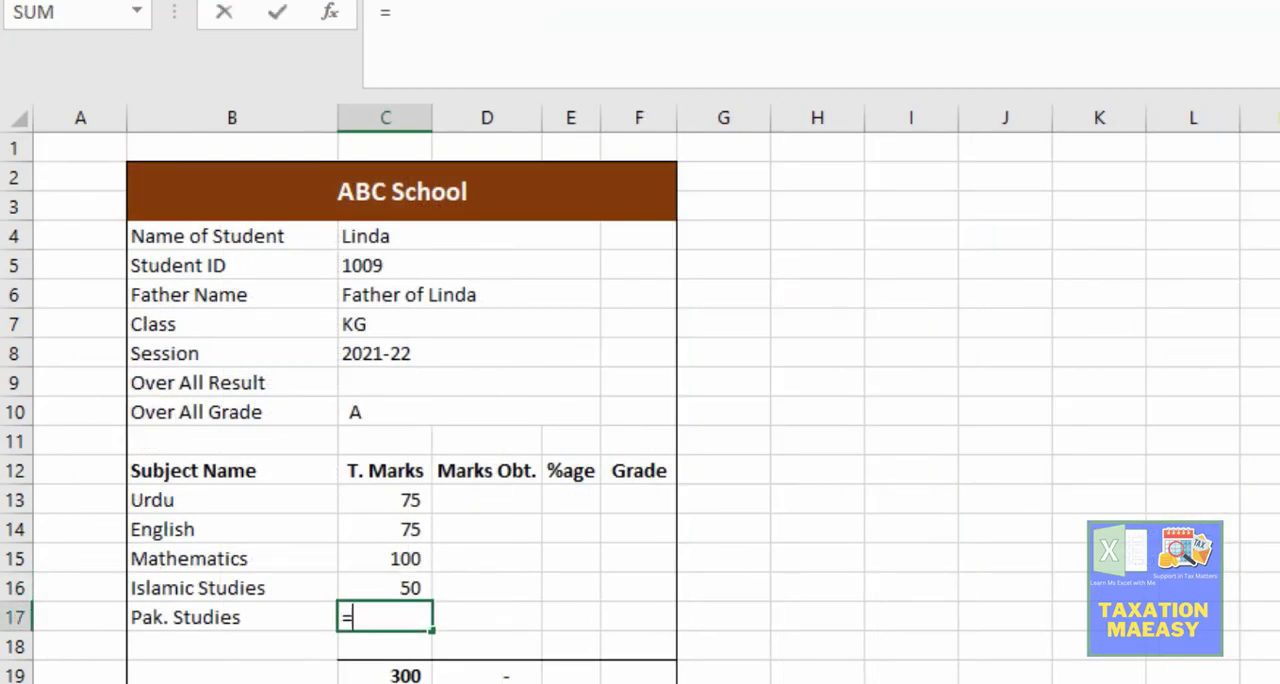
{"action": "left_click", "coordinate": [130, 682]}
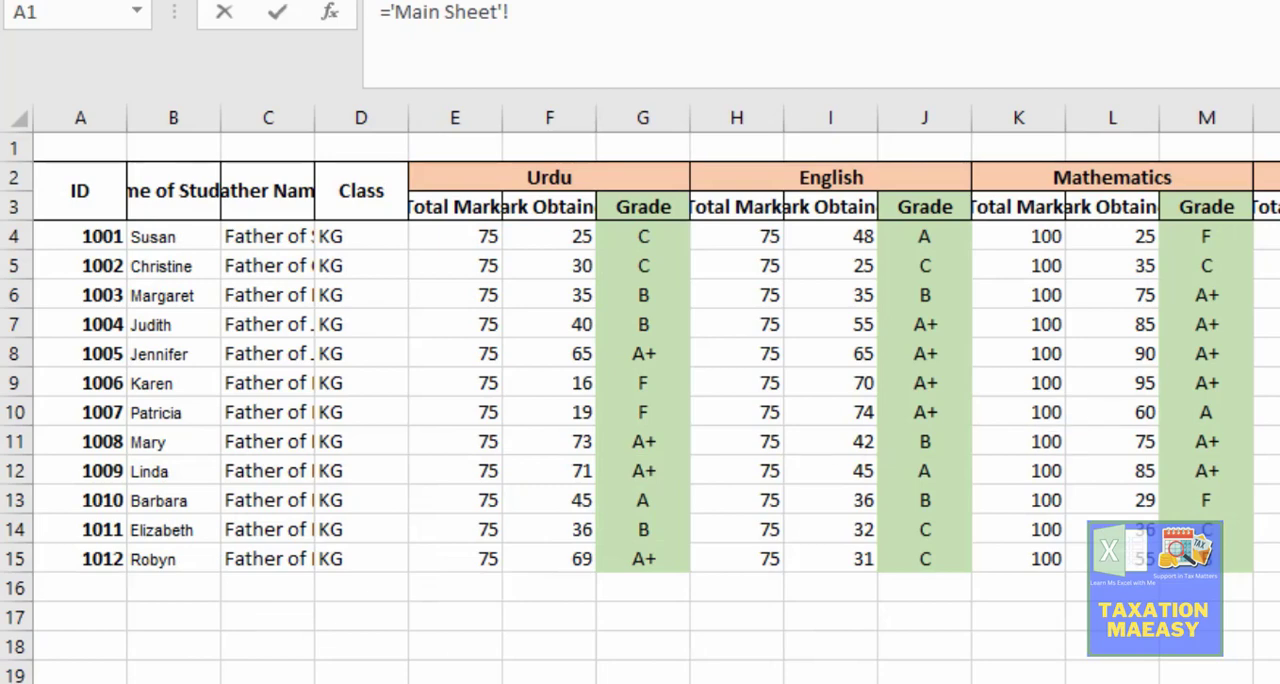
{"action": "left_click", "coordinate": [1279, 237]}
{"action": "key", "text": "Return"}
Step: Copy the INDEX and MATCH formula text from the Urdu total marks cell C13 into the Urdu marks obtained cell D13
{"action": "key", "text": "Up"}
{"action": "key", "text": "Up"}
{"action": "key", "text": "Up"}
{"action": "key", "text": "Up"}
{"action": "key", "text": "Up"}
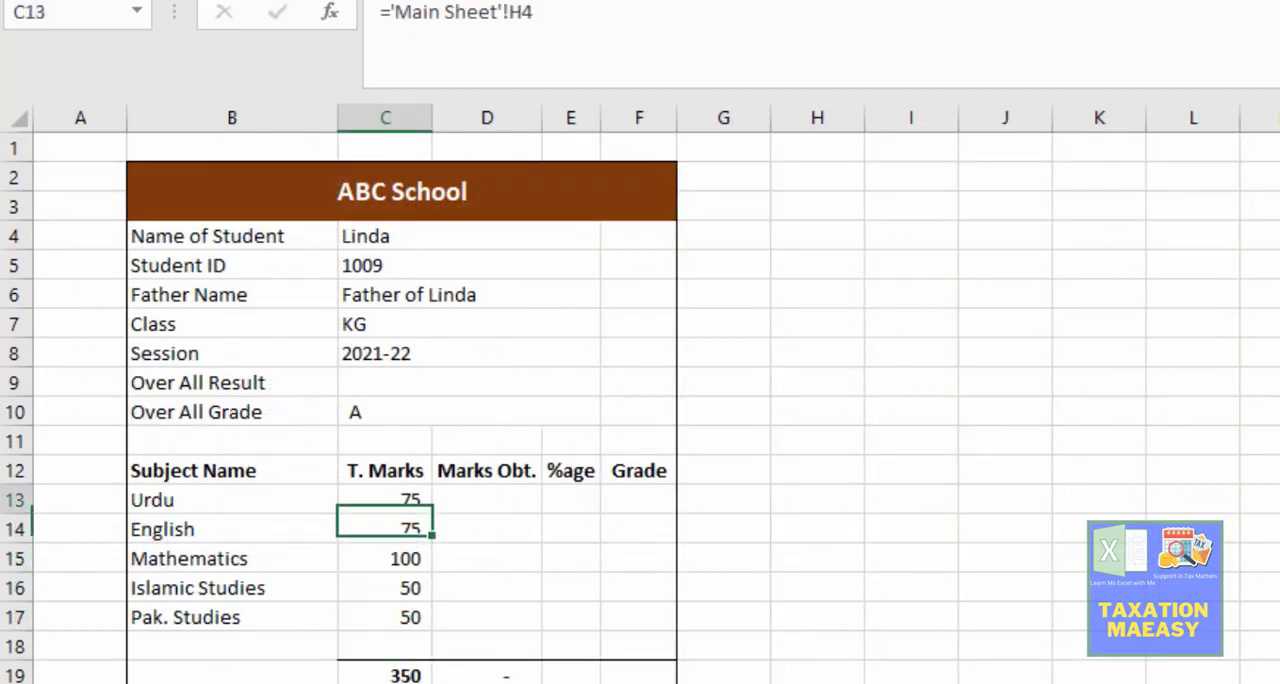
{"action": "key", "text": "Right"}
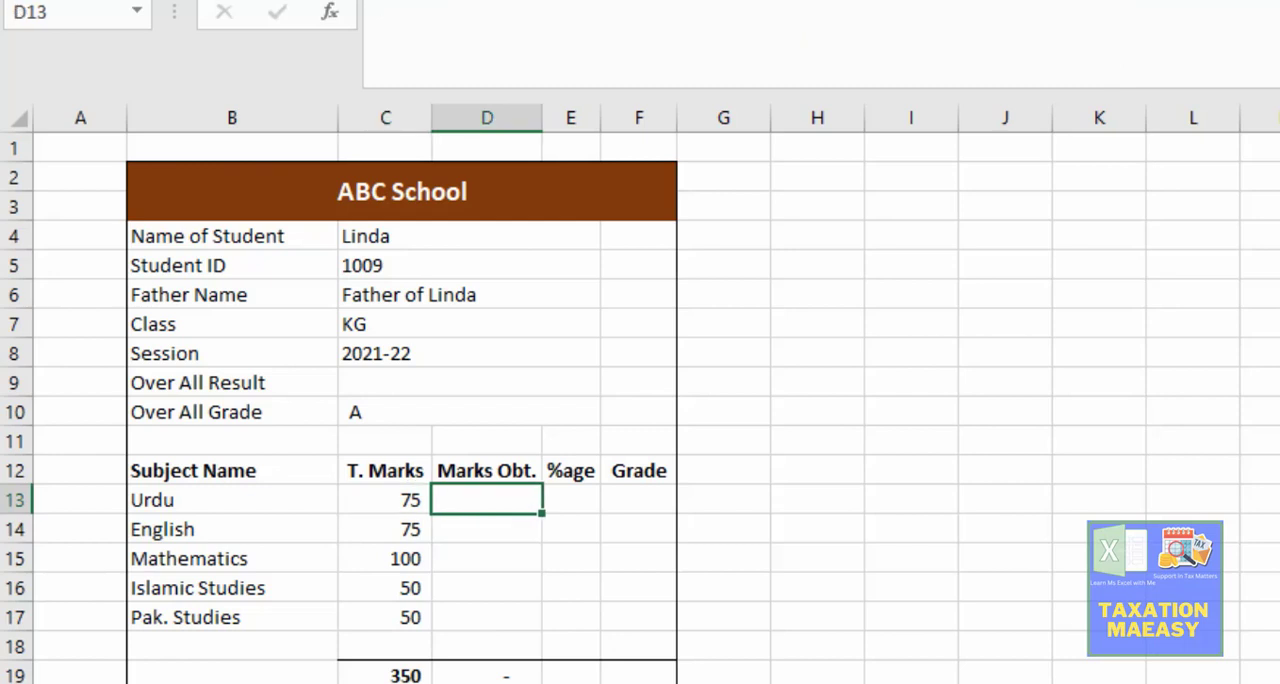
{"action": "key", "text": "Left"}
{"action": "key", "text": "Right"}
{"action": "key", "text": "Left"}
{"action": "key", "text": "Right"}
{"action": "key", "text": "Left"}
{"action": "key", "text": "Right"}
{"action": "key", "text": "Left"}
{"action": "key", "text": "F2"}
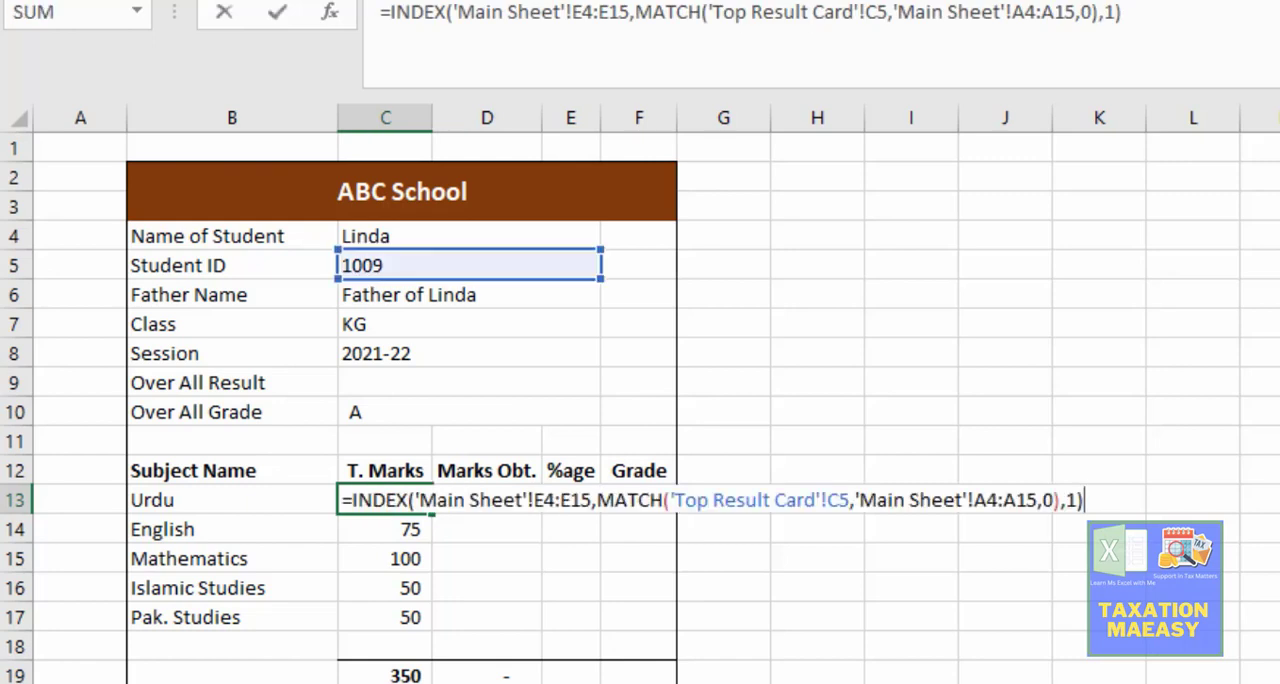
{"action": "key", "text": "shift+Home"}
{"action": "key", "text": "ctrl+c"}
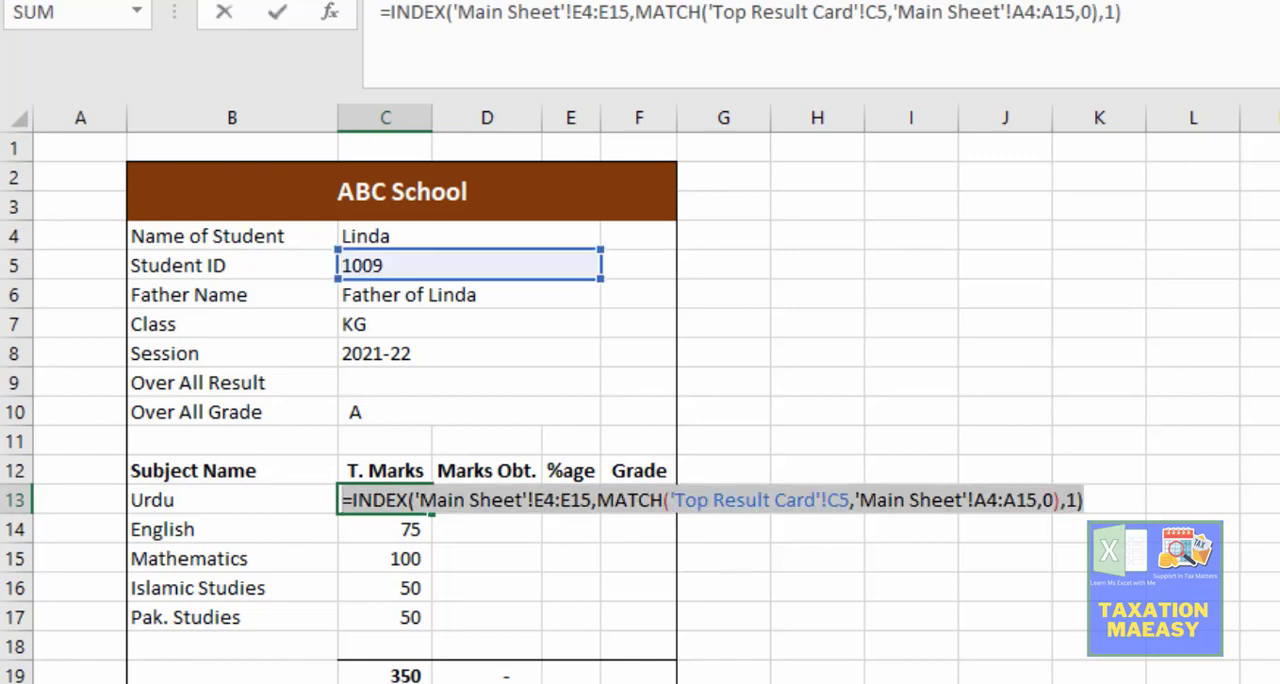
{"action": "key", "text": "Escape"}
{"action": "key", "text": "Right"}
{"action": "key", "text": "F2"}
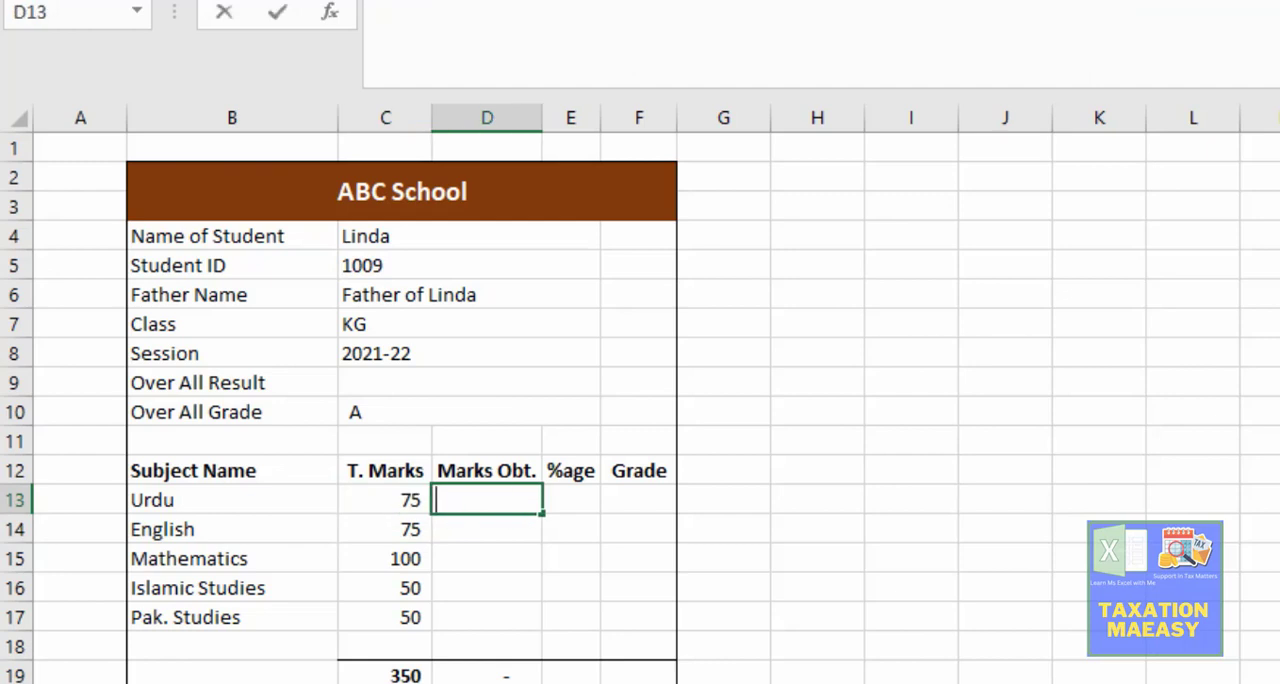
{"action": "key", "text": "ctrl+v"}
{"action": "key", "text": "Return"}
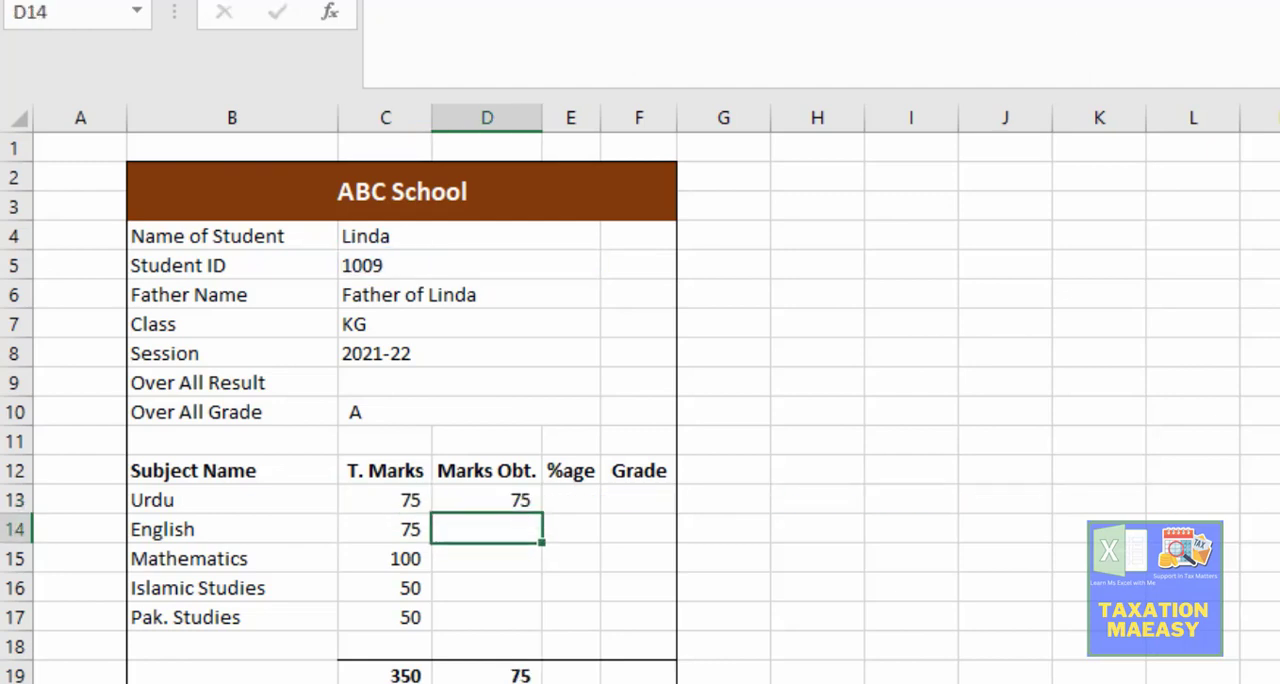
{"action": "key", "text": "Up"}
{"action": "key", "text": "F2"}
{"action": "key", "text": "Left"}
{"action": "key", "text": "Left"}
{"action": "key", "text": "Left"}
{"action": "key", "text": "Left"}
{"action": "key", "text": "Left"}
{"action": "key", "text": "Left"}
{"action": "key", "text": "Left"}
{"action": "key", "text": "Left"}
{"action": "key", "text": "Left"}
{"action": "key", "text": "Left"}
{"action": "key", "text": "Left"}
{"action": "key", "text": "Left"}
{"action": "key", "text": "Left"}
{"action": "key", "text": "Left"}
{"action": "key", "text": "Left"}
{"action": "key", "text": "Left"}
{"action": "key", "text": "Left"}
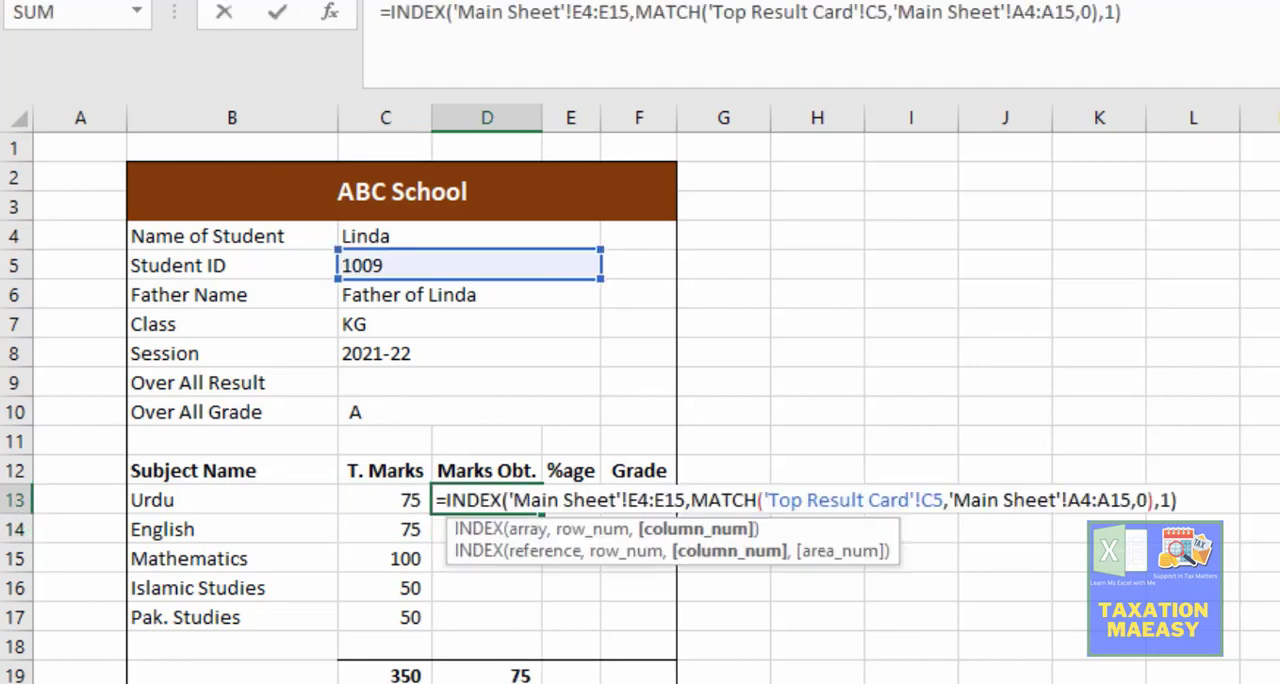
{"action": "key", "text": "Left"}
{"action": "key", "text": "Left"}
{"action": "key", "text": "Left"}
{"action": "key", "text": "Left"}
{"action": "key", "text": "Left"}
{"action": "key", "text": "Left"}
{"action": "key", "text": "Left"}
{"action": "key", "text": "Left"}
{"action": "key", "text": "Left"}
{"action": "key", "text": "Left"}
{"action": "key", "text": "Left"}
{"action": "key", "text": "Left"}
{"action": "key", "text": "Left"}
{"action": "key", "text": "Left"}
{"action": "key", "text": "Left"}
{"action": "key", "text": "Left"}
{"action": "key", "text": "Left"}
{"action": "key", "text": "Left"}
{"action": "key", "text": "Left"}
{"action": "key", "text": "Left"}
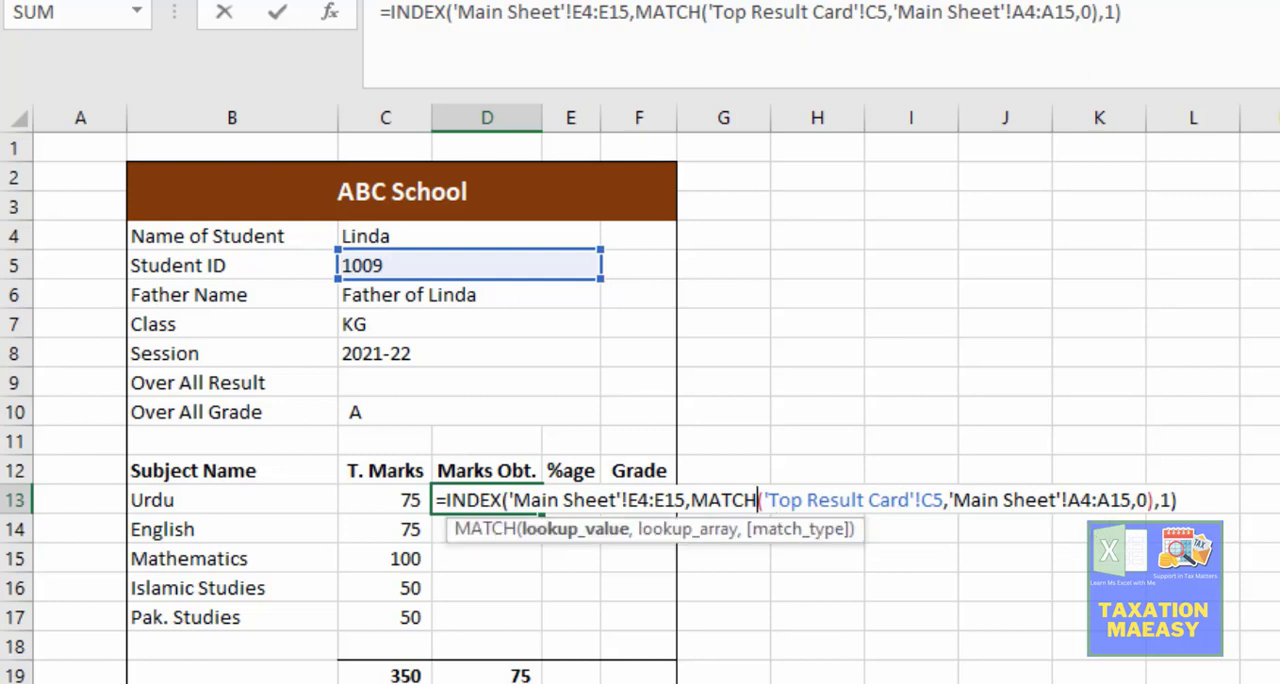
{"action": "key", "text": "Right"}
{"action": "key", "text": "shift+Right"}
{"action": "key", "text": "shift+Right"}
{"action": "key", "text": "shift+Right"}
{"action": "key", "text": "shift+Right"}
{"action": "key", "text": "shift+Right"}
{"action": "key", "text": "shift+Right"}
{"action": "key", "text": "shift+Right"}
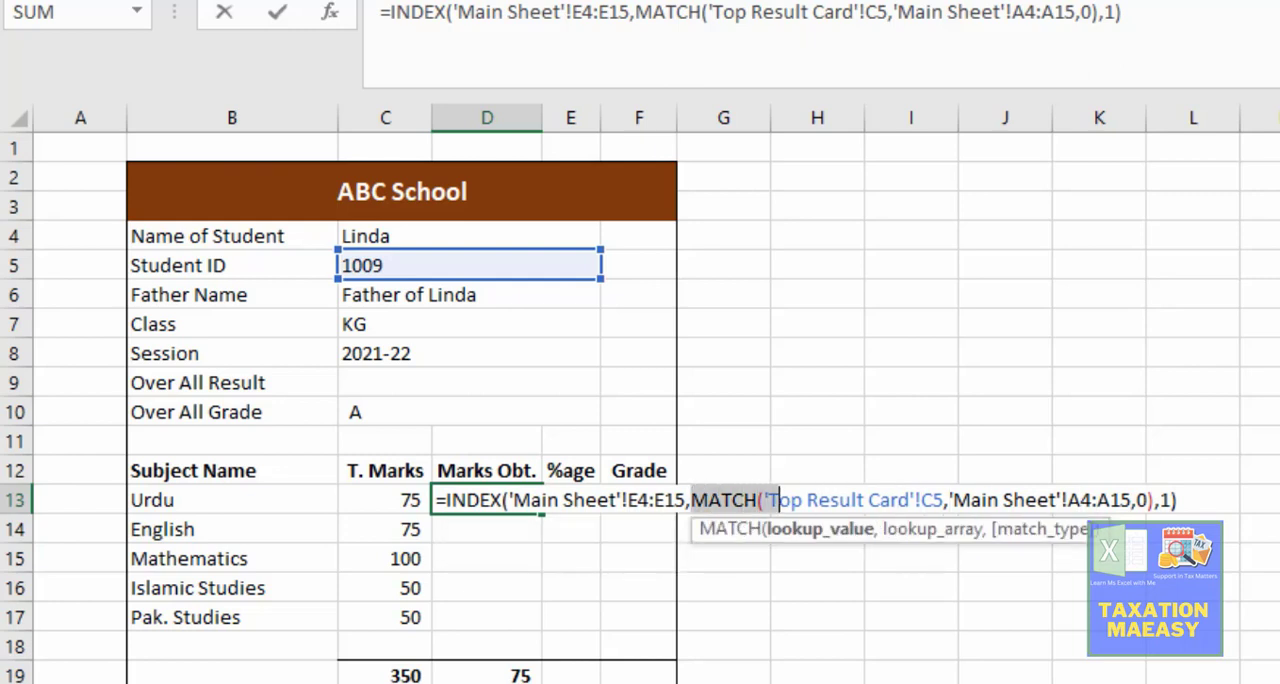
{"action": "key", "text": "Left"}
{"action": "key", "text": "Left"}
{"action": "key", "text": "Left"}
{"action": "key", "text": "Left"}
{"action": "key", "text": "Left"}
{"action": "key", "text": "Left"}
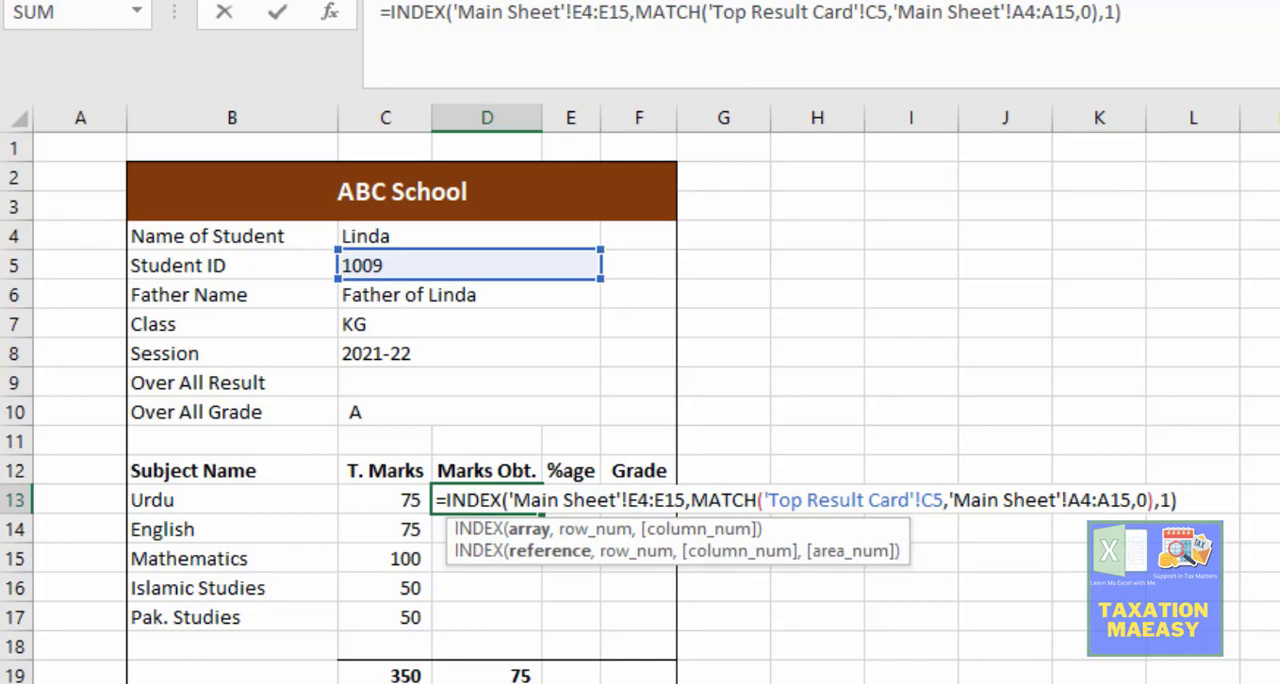
{"action": "key", "text": "ctrl+Page_Up"}
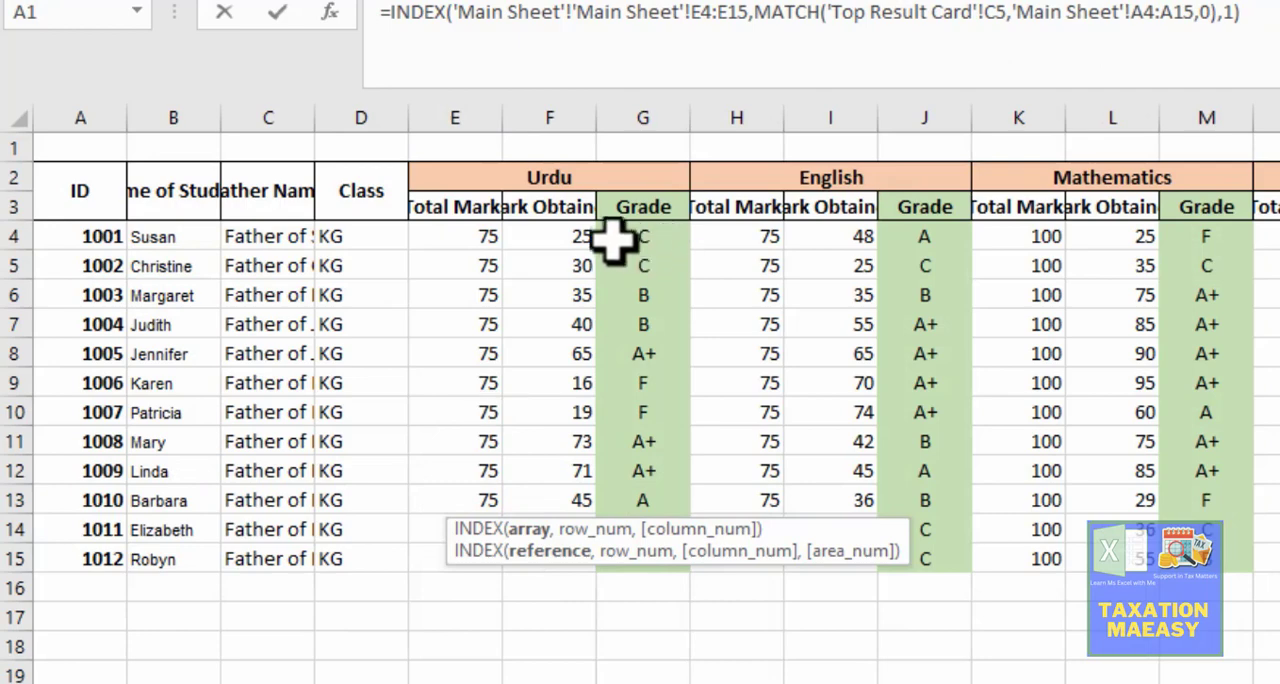
{"action": "left_click", "coordinate": [567, 228]}
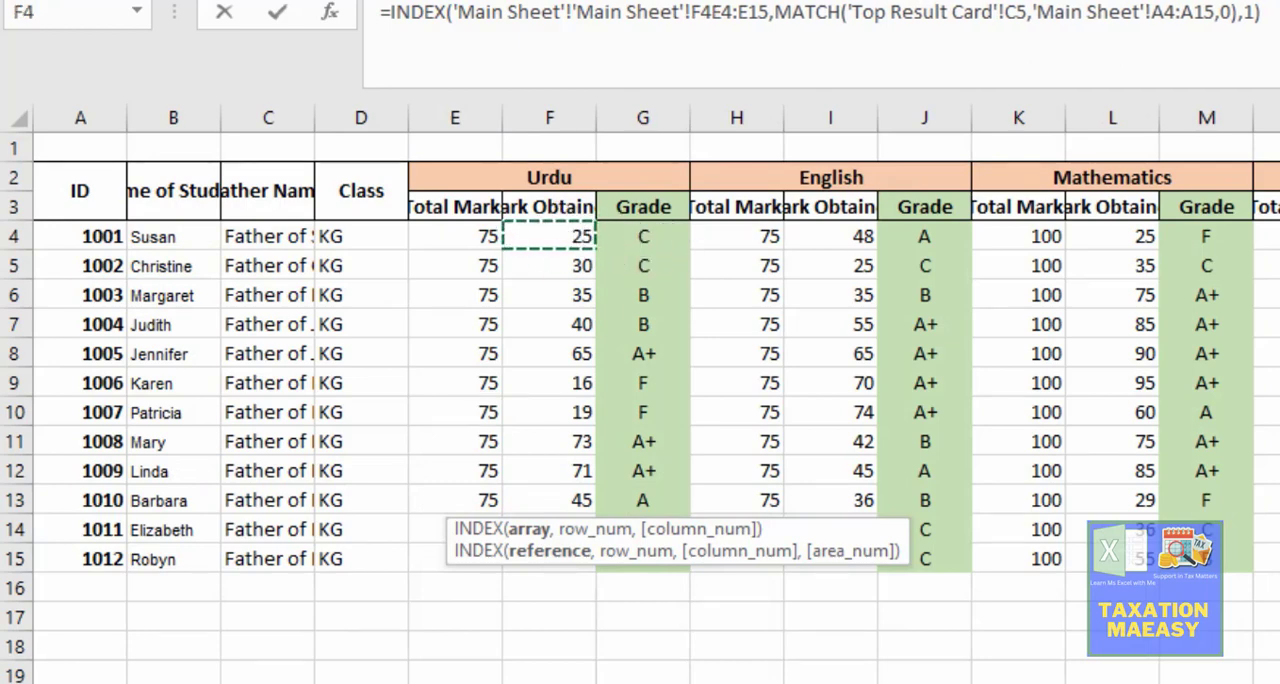
{"action": "key", "text": "ctrl+Page_Down"}
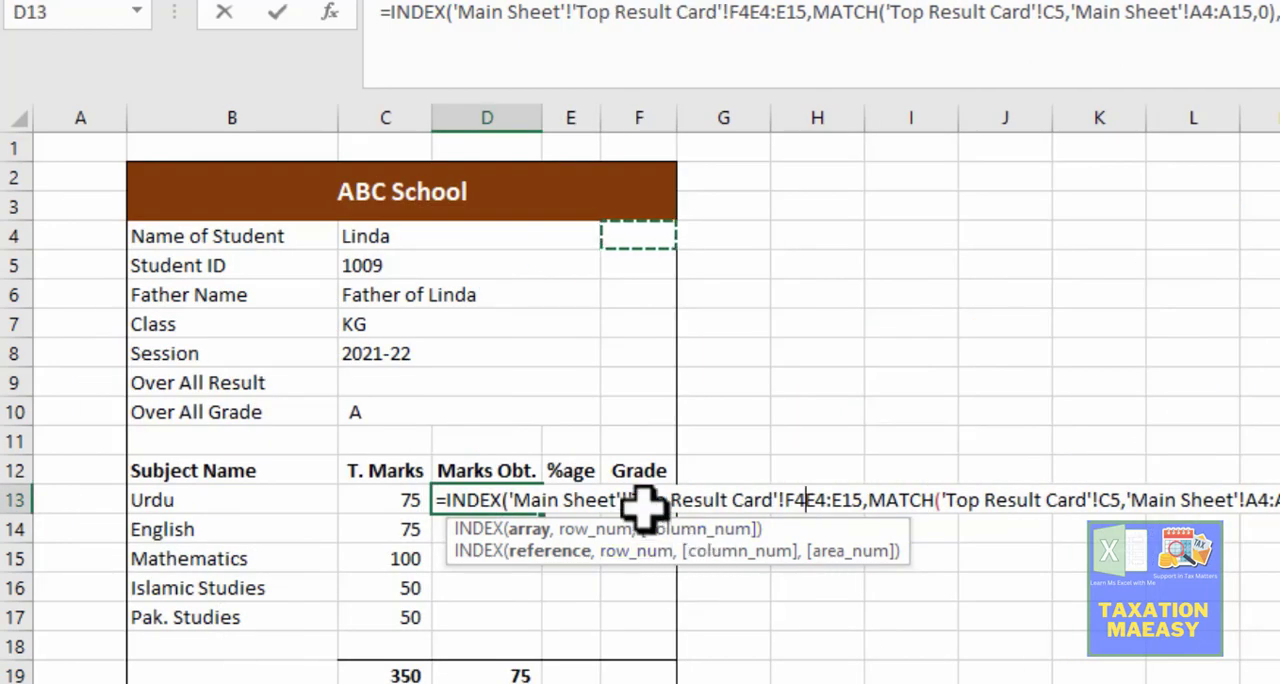
{"action": "key", "text": "Escape"}
Step: Change the INDEX array in the Urdu marks obtained cell D13 to 'Main Sheet'!F4:F15 and enter the formula
{"action": "key", "text": "F2"}
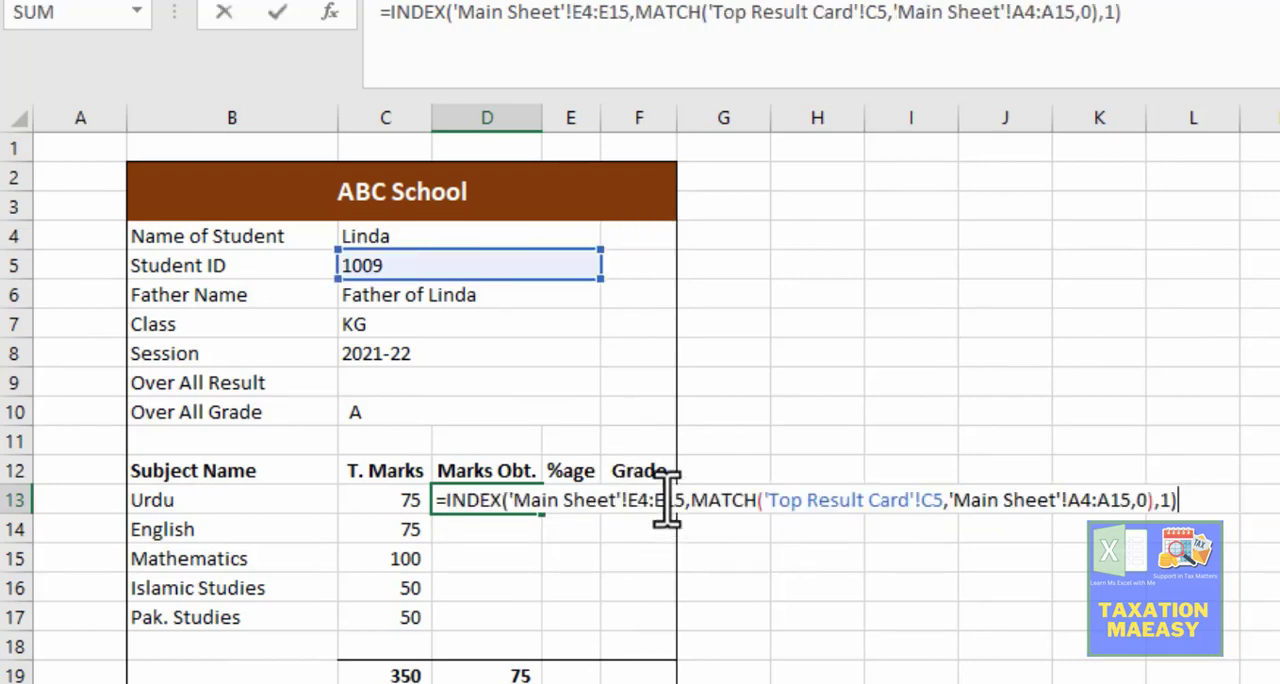
{"action": "left_click", "coordinate": [640, 500]}
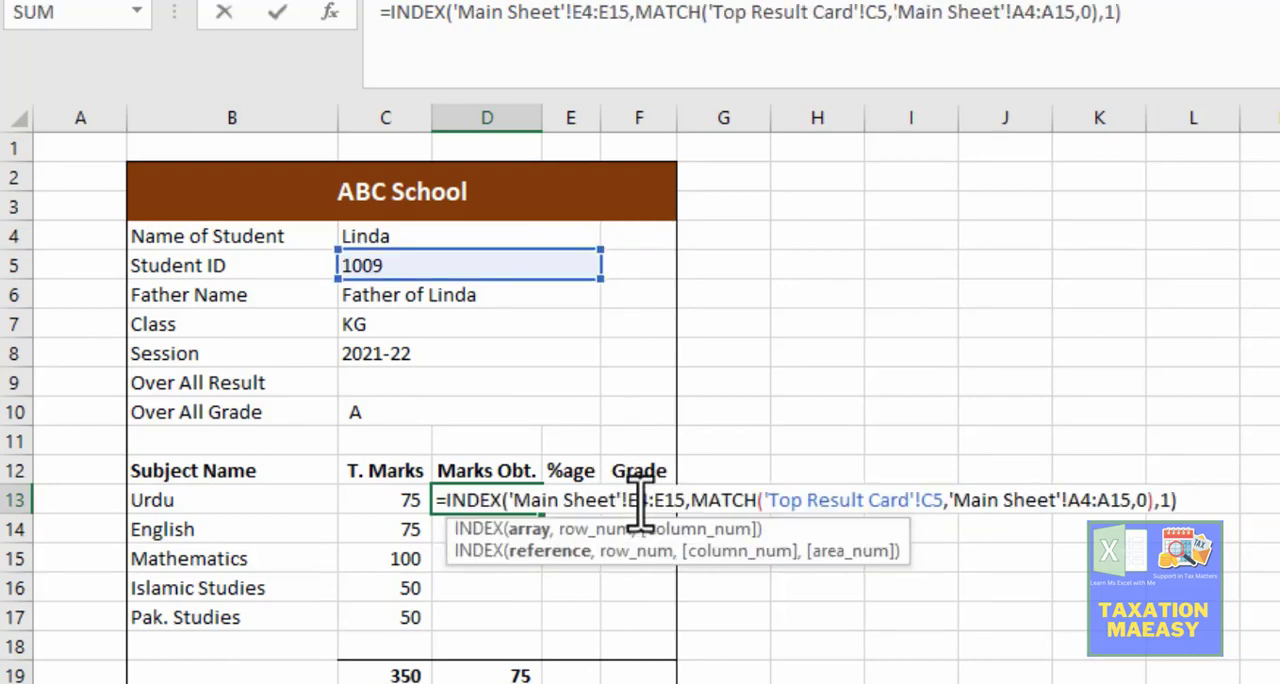
{"action": "key", "text": "BackSpace"}
{"action": "type", "text": "f"}
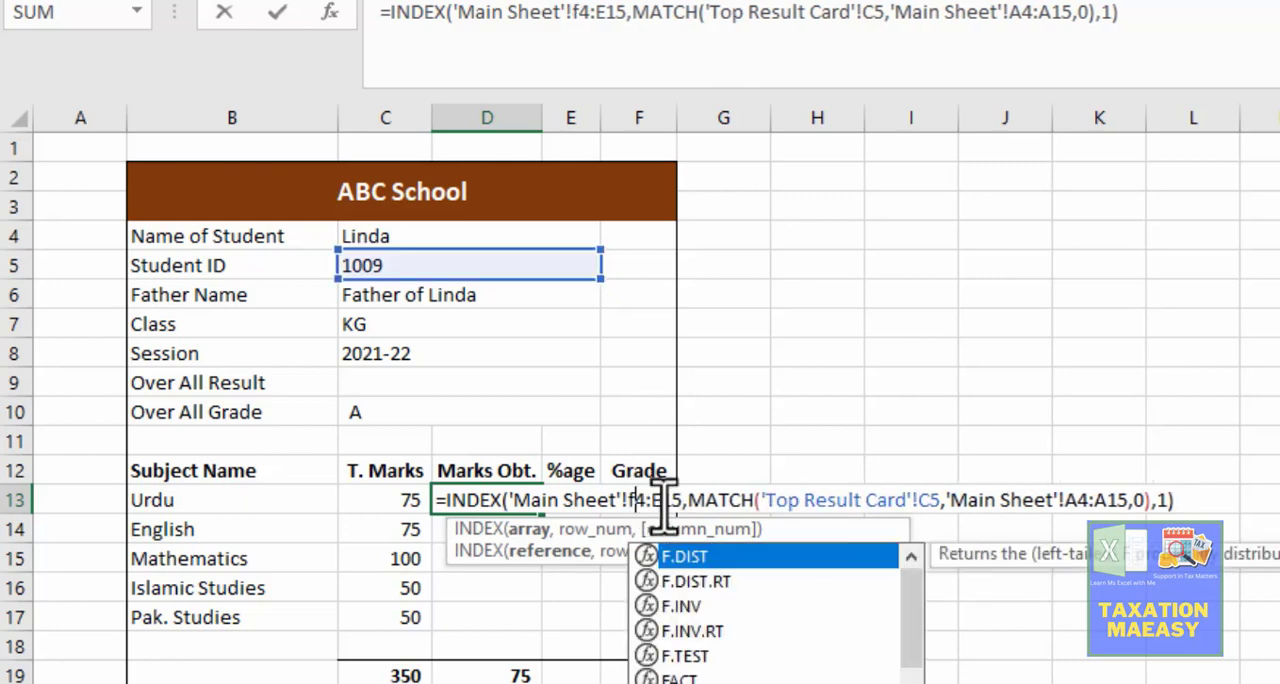
{"action": "left_click", "coordinate": [667, 503]}
{"action": "key", "text": "BackSpace"}
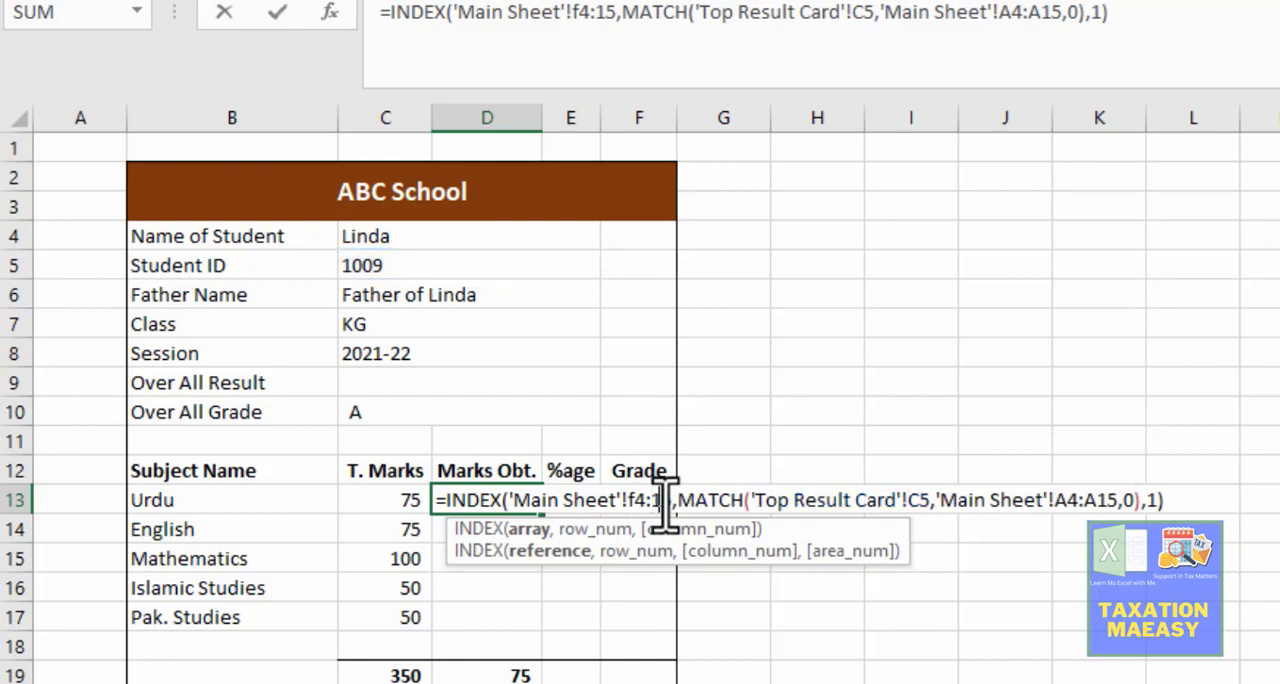
{"action": "type", "text": "f"}
{"action": "key", "text": "Return"}
{"action": "key", "text": "Up"}
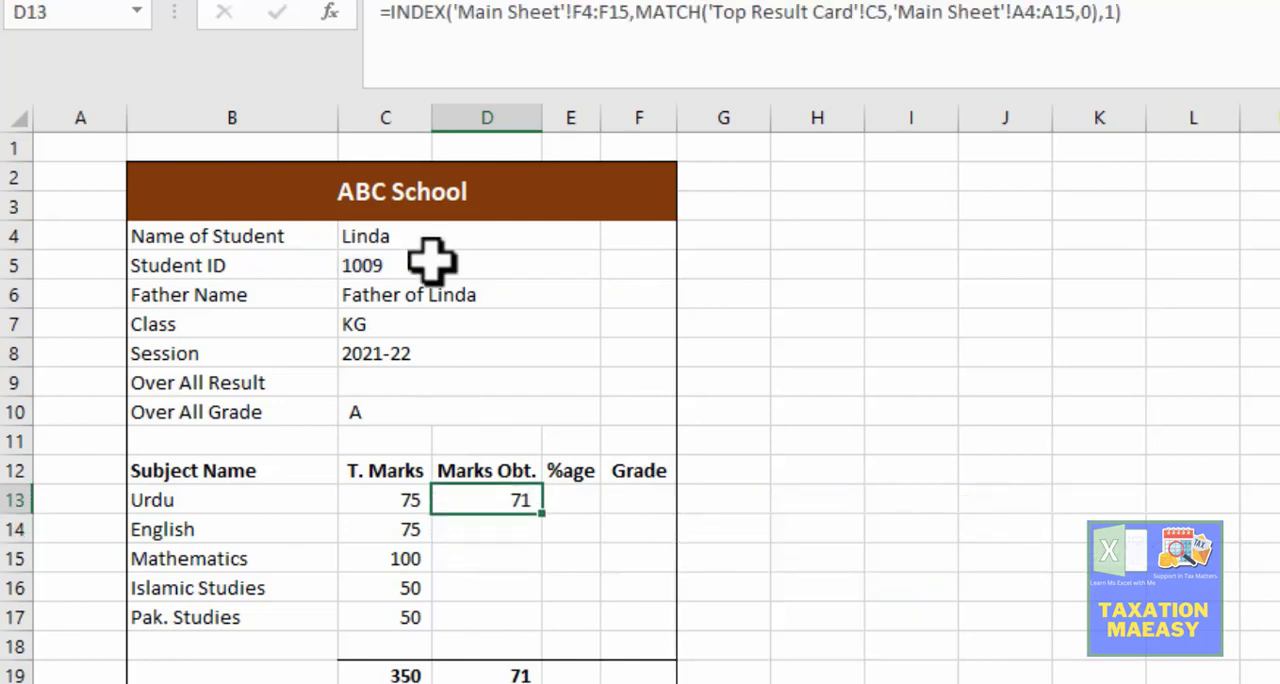
Step: Check the Urdu marks obtained on the Main Sheet for the student selected on the result card
{"action": "left_click", "coordinate": [391, 263]}
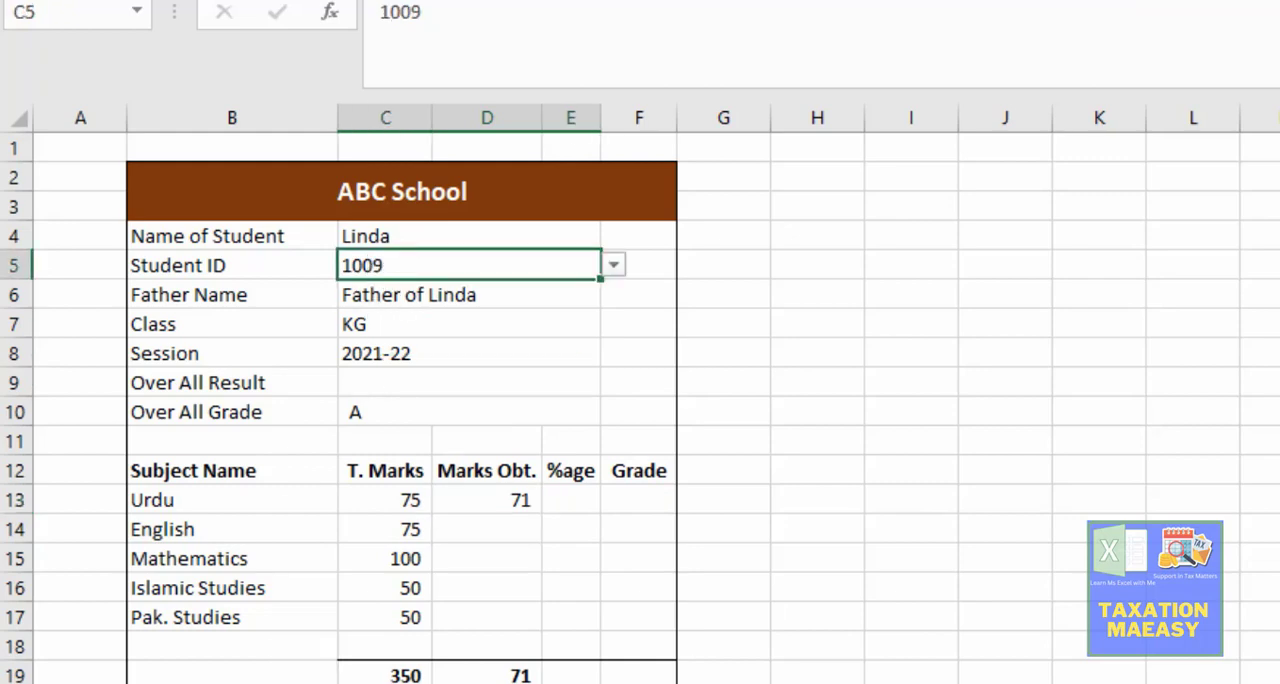
{"action": "left_click", "coordinate": [180, 682]}
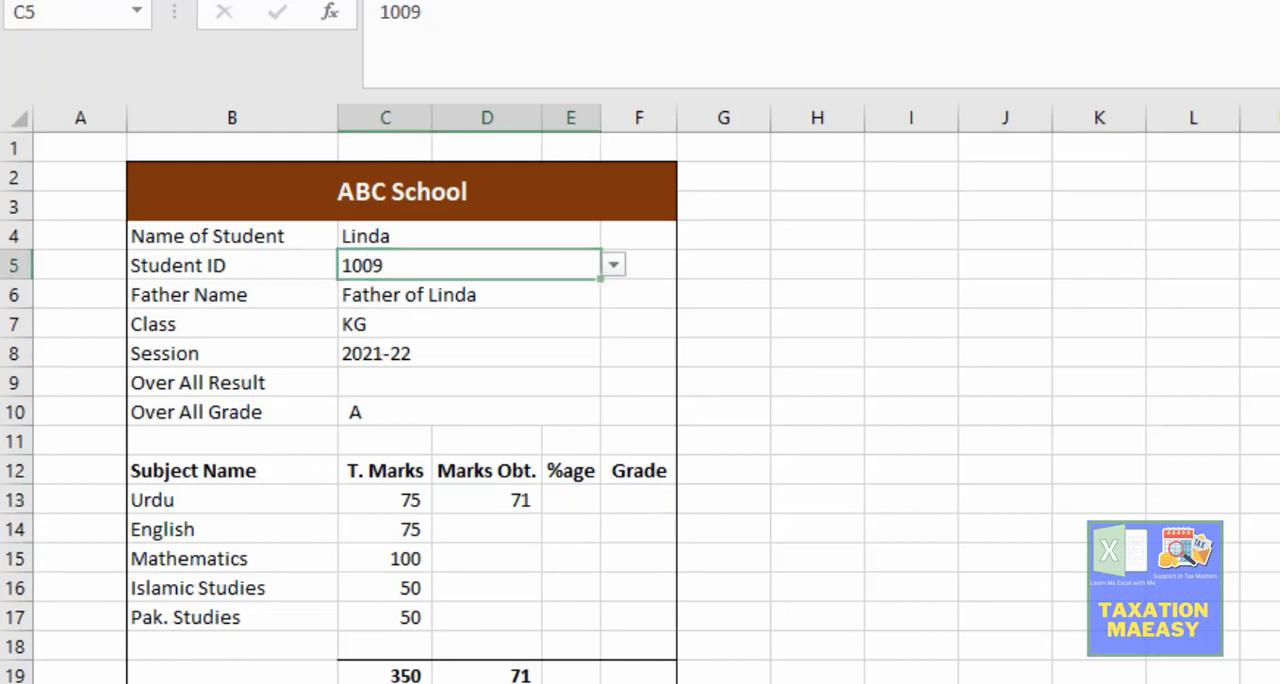
{"action": "left_click", "coordinate": [92, 468]}
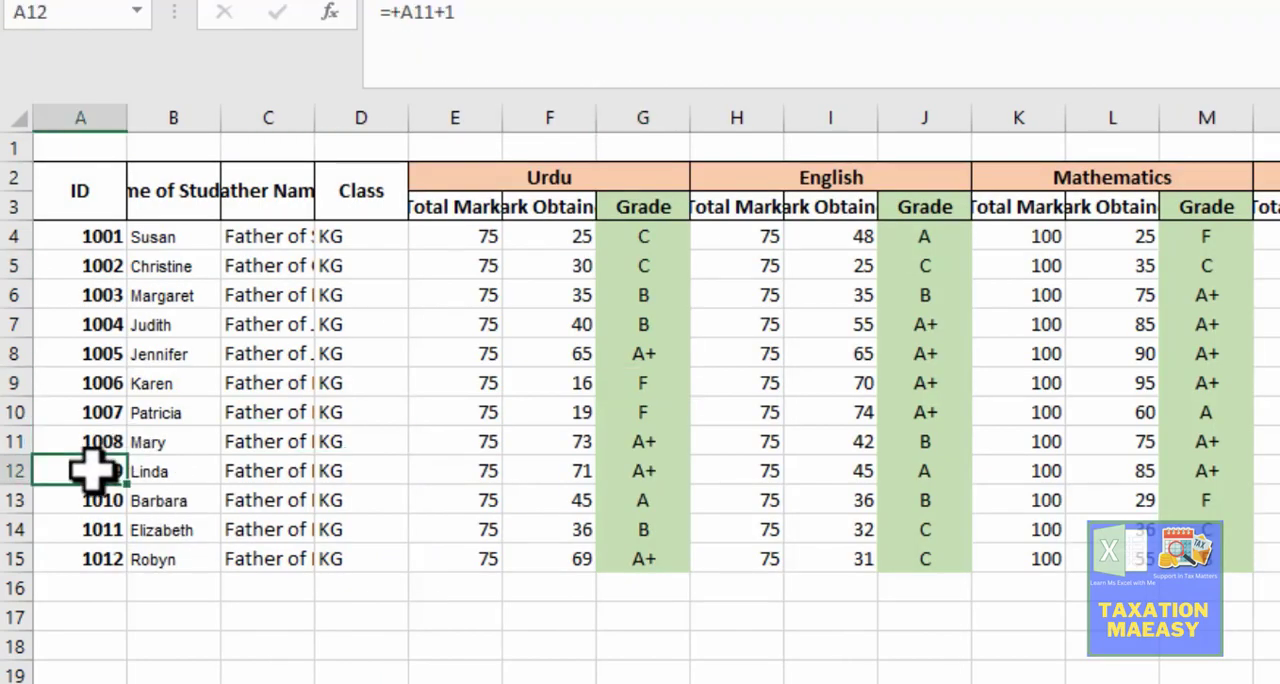
{"action": "key", "text": "Right"}
{"action": "key", "text": "Right"}
{"action": "key", "text": "Right"}
{"action": "key", "text": "Right"}
{"action": "key", "text": "Right"}
{"action": "key", "text": "Right"}
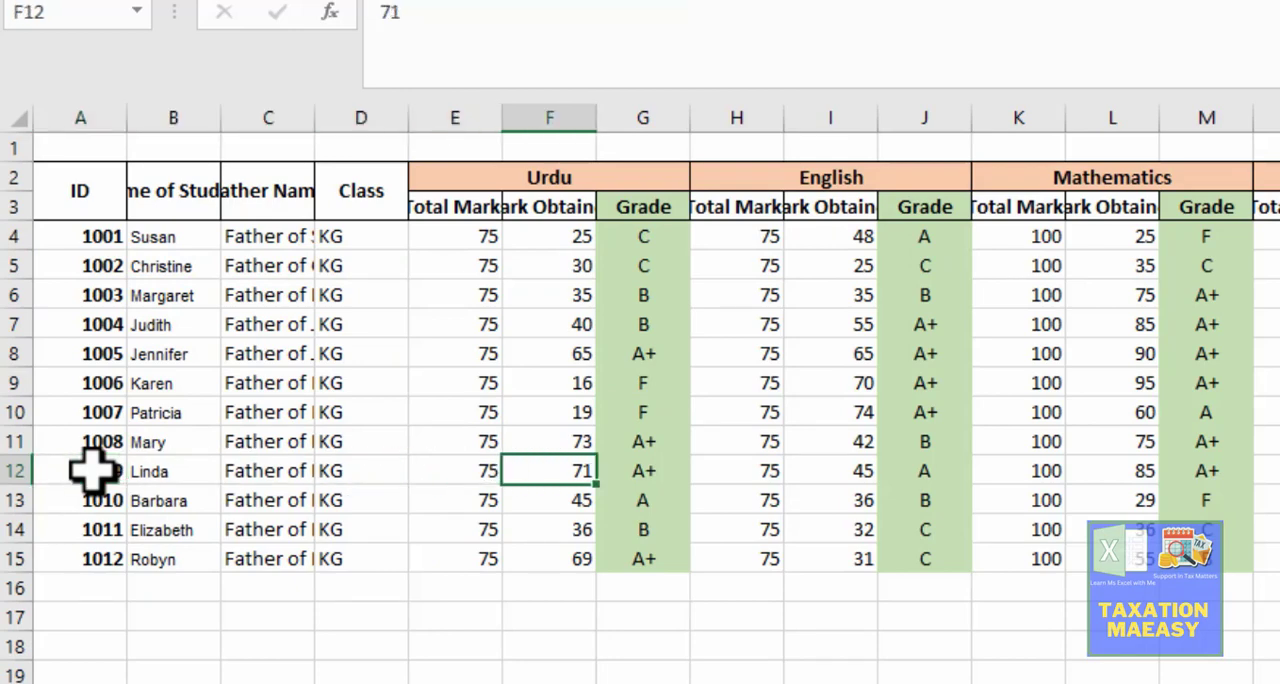
{"action": "key", "text": "Left"}
{"action": "key", "text": "ctrl+Page_Down"}
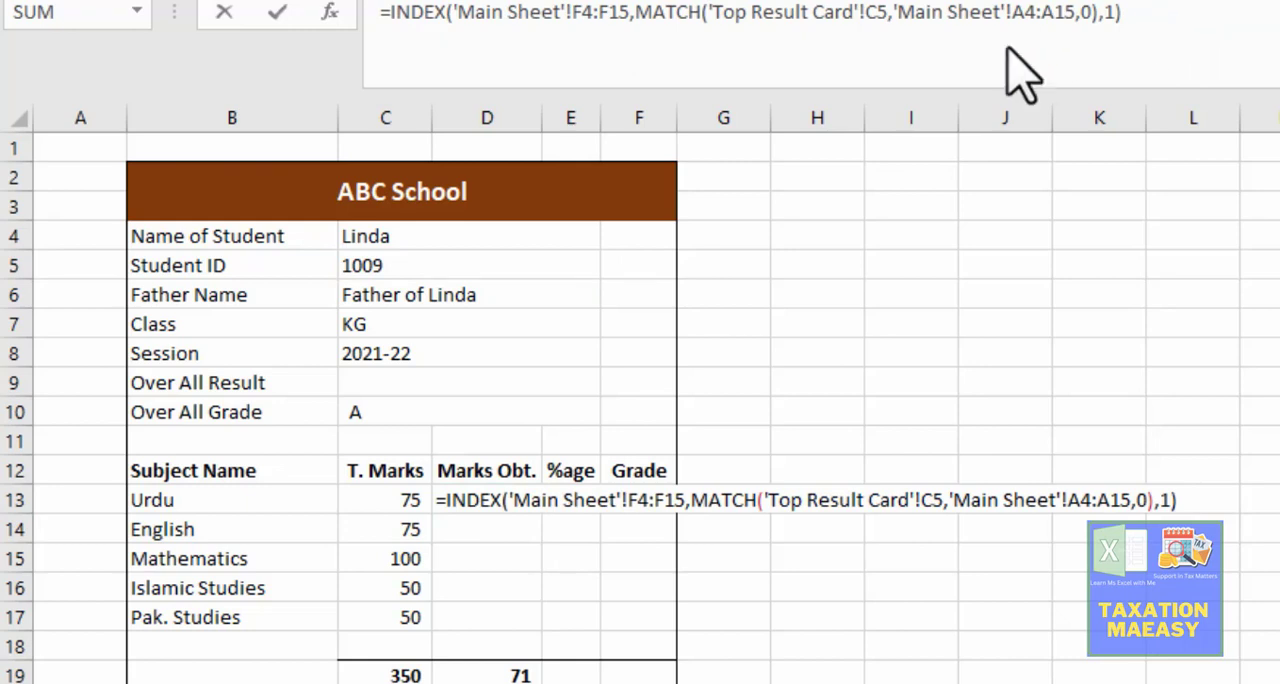
Step: Copy the formula text from the Urdu marks obtained cell D13 into the English marks obtained cell D14
{"action": "left_click", "coordinate": [475, 512]}
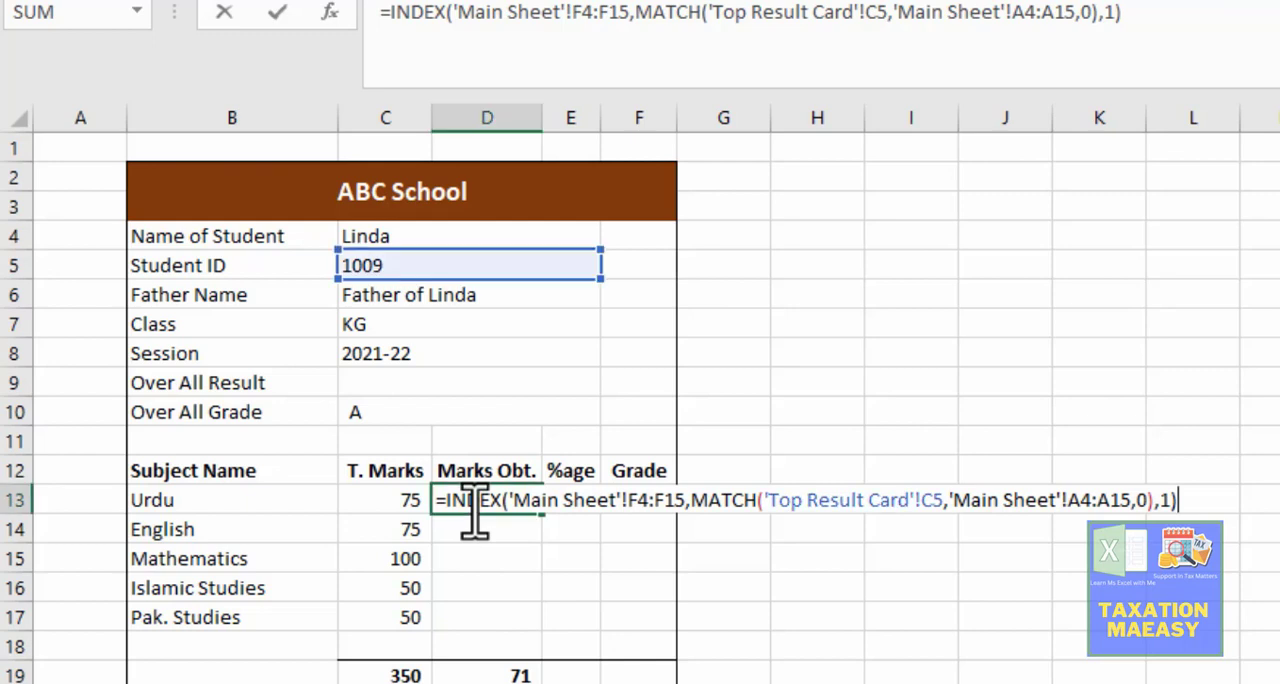
{"action": "key", "text": "shift+Home"}
{"action": "key", "text": "ctrl+c"}
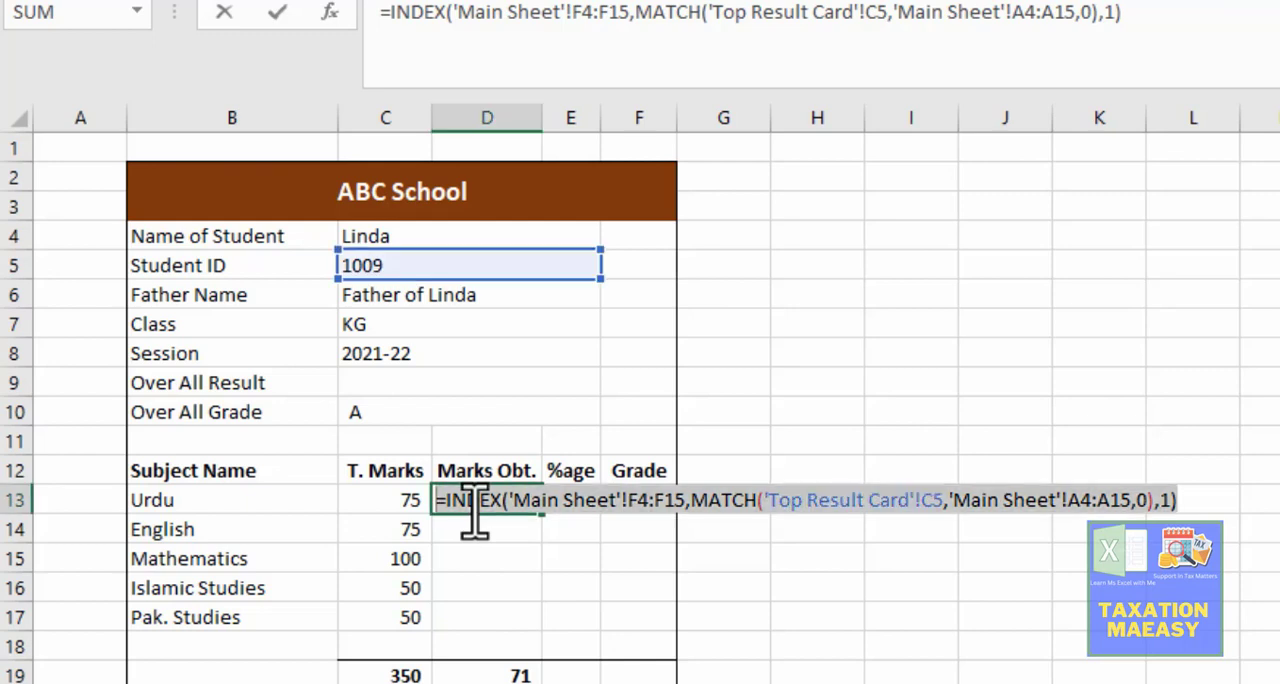
{"action": "key", "text": "Return"}
{"action": "key", "text": "Return"}
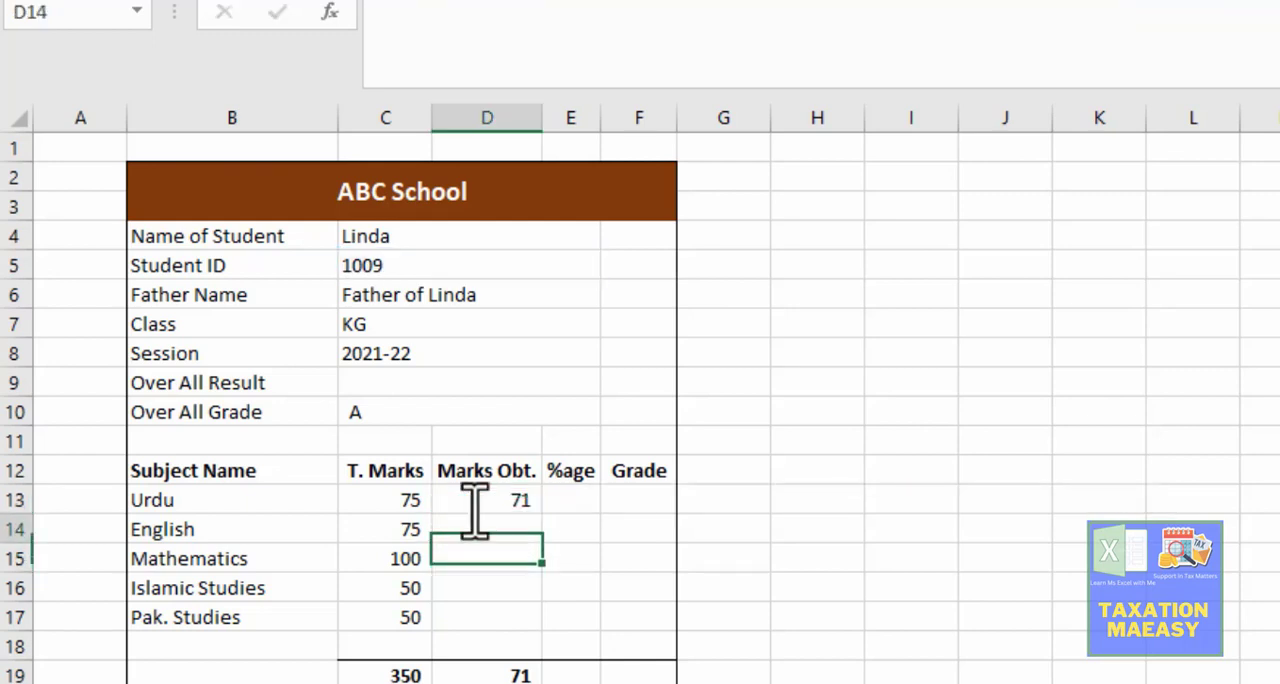
{"action": "double_click", "coordinate": [475, 522]}
{"action": "key", "text": "ctrl+v"}
{"action": "key", "text": "Return"}
{"action": "key", "text": "Return"}
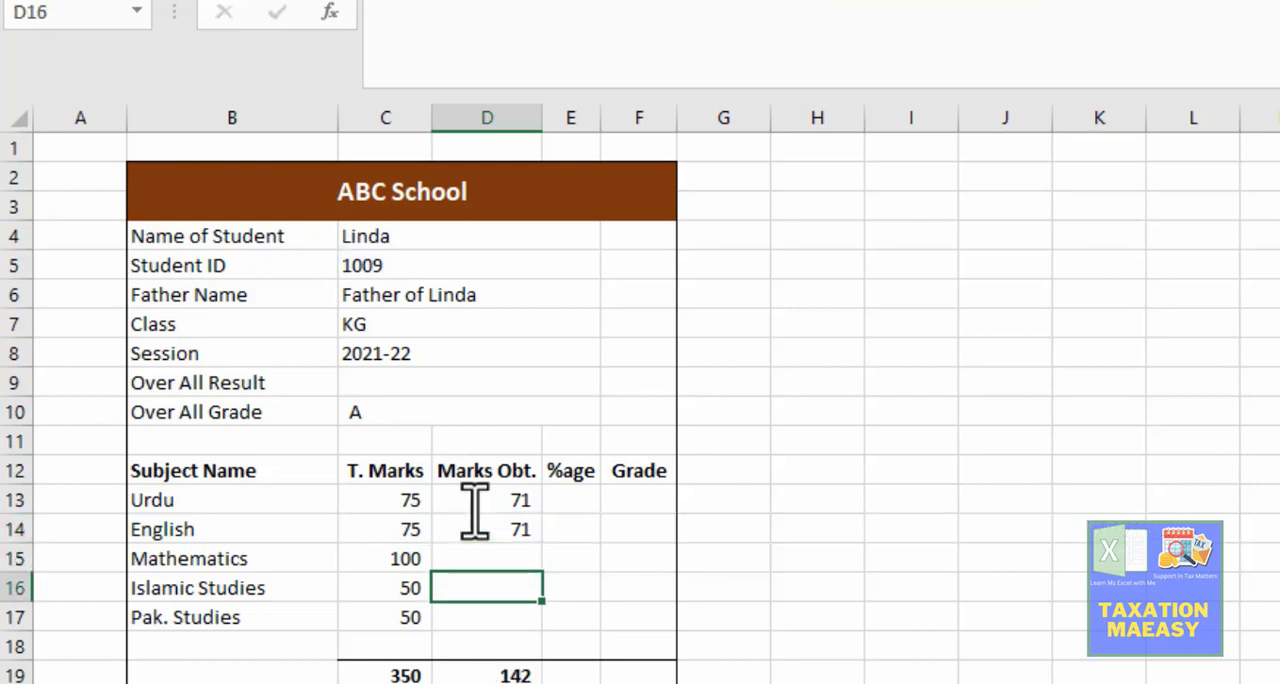
Step: Paste the copied formula into the marks obtained cells for Islamic Studies, D16, and Mathematics, D15
{"action": "key", "text": "F2"}
{"action": "key", "text": "ctrl+v"}
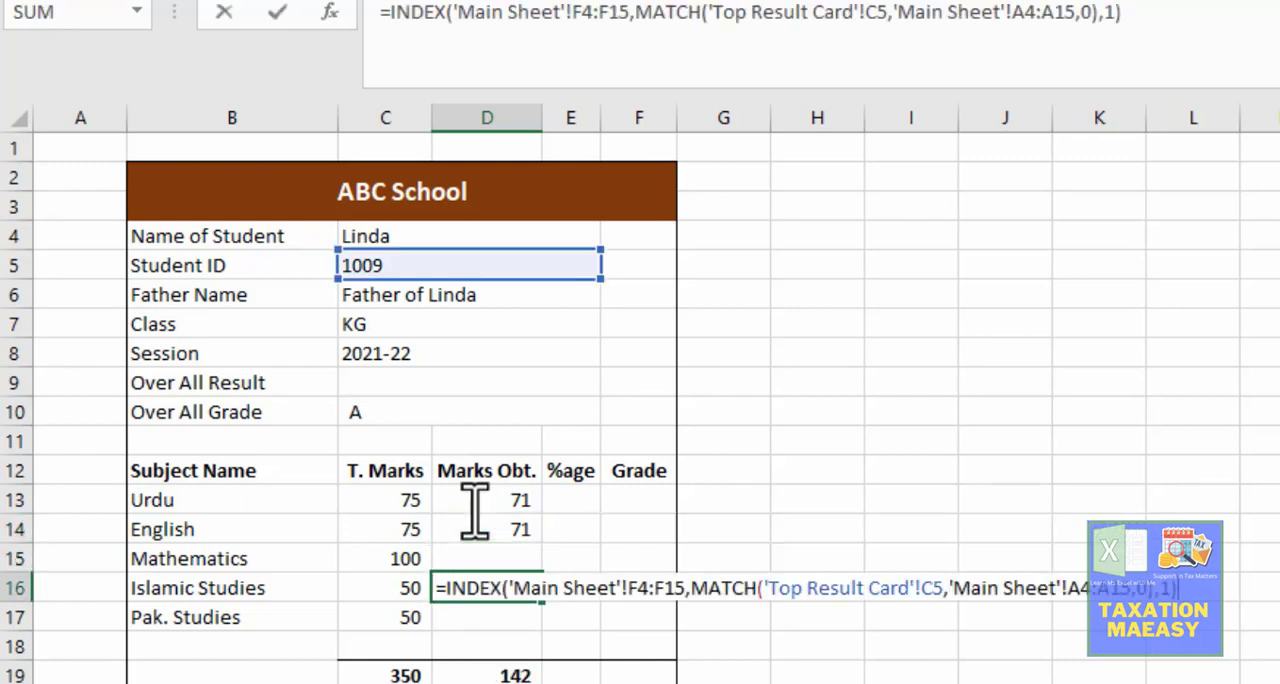
{"action": "key", "text": "Return"}
{"action": "key", "text": "Up"}
{"action": "key", "text": "Up"}
{"action": "key", "text": "Up"}
{"action": "key", "text": "Down"}
{"action": "key", "text": "F2"}
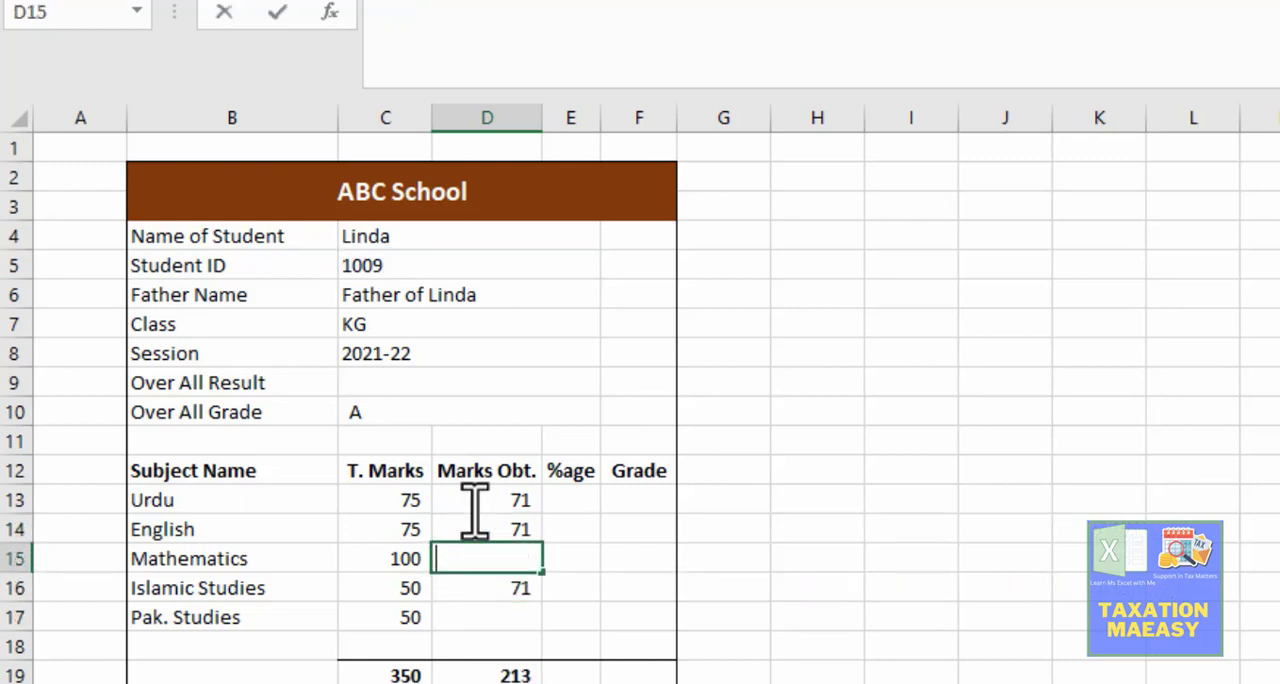
{"action": "key", "text": "ctrl+v"}
{"action": "key", "text": "Return"}
{"action": "key", "text": "Return"}
Step: Paste the copied formula into the Pak. Studies marks obtained cell D17
{"action": "key", "text": "F2"}
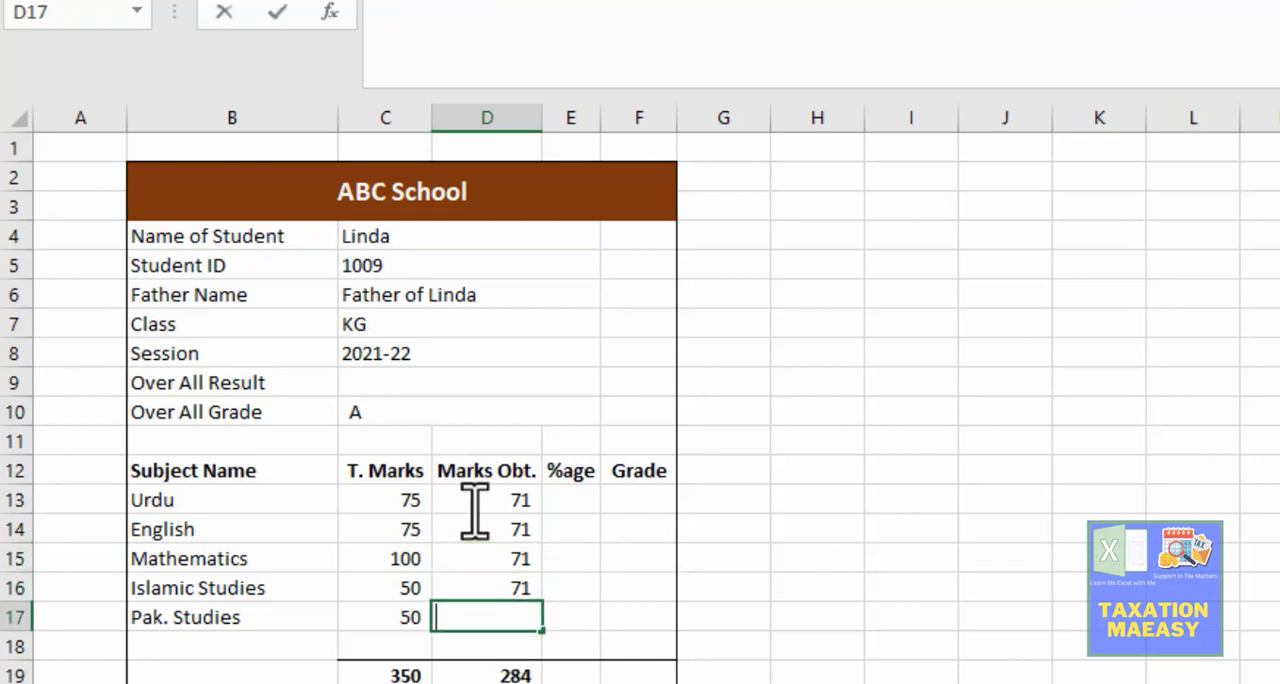
{"action": "key", "text": "ctrl+v"}
{"action": "key", "text": "Return"}
Step: Find the English marks obtained column on the Main Sheet and change the INDEX array in D14 to 'Main Sheet'!I4:I15
{"action": "key", "text": "Up"}
{"action": "key", "text": "Up"}
{"action": "key", "text": "Up"}
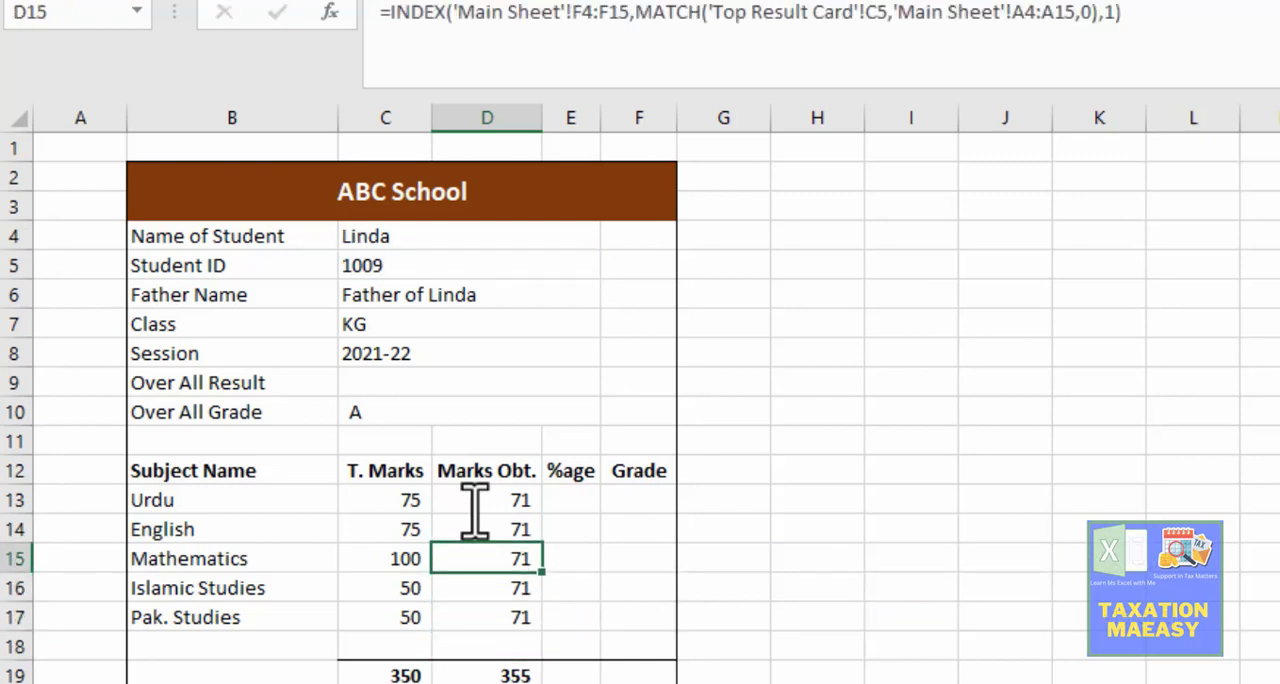
{"action": "key", "text": "Up"}
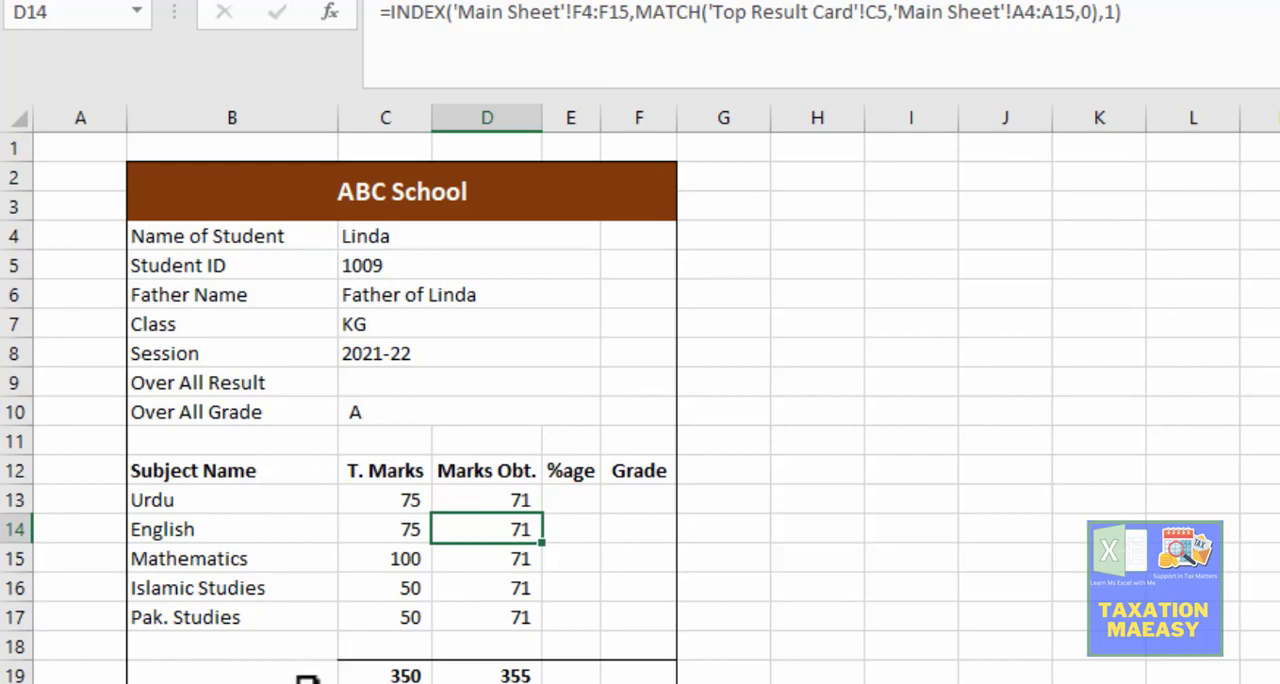
{"action": "key", "text": "ctrl+Page_Up"}
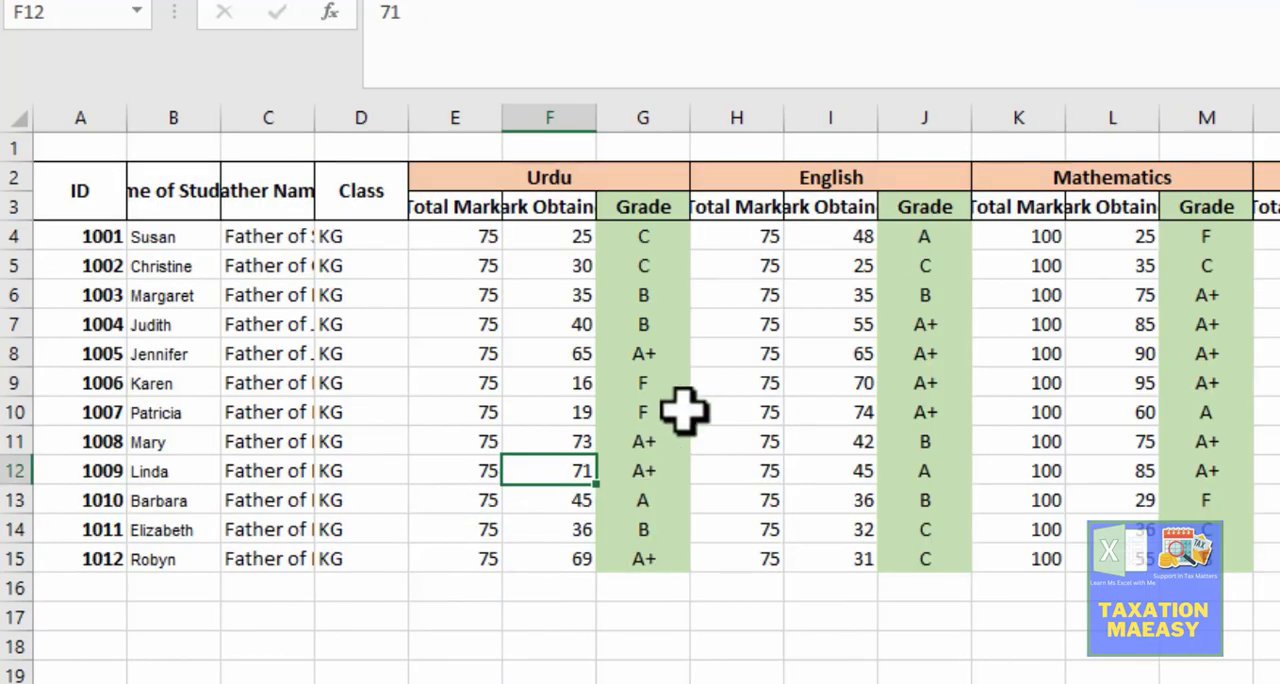
{"action": "left_click", "coordinate": [845, 237]}
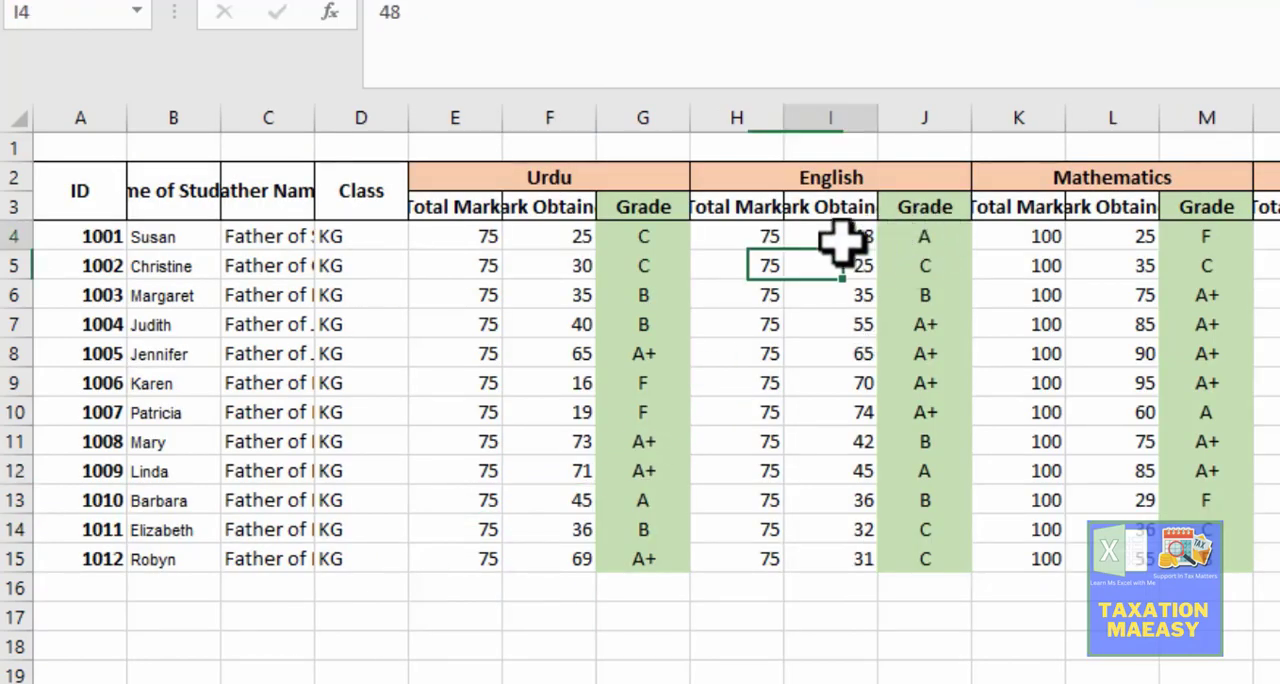
{"action": "key", "text": "ctrl+Page_Down"}
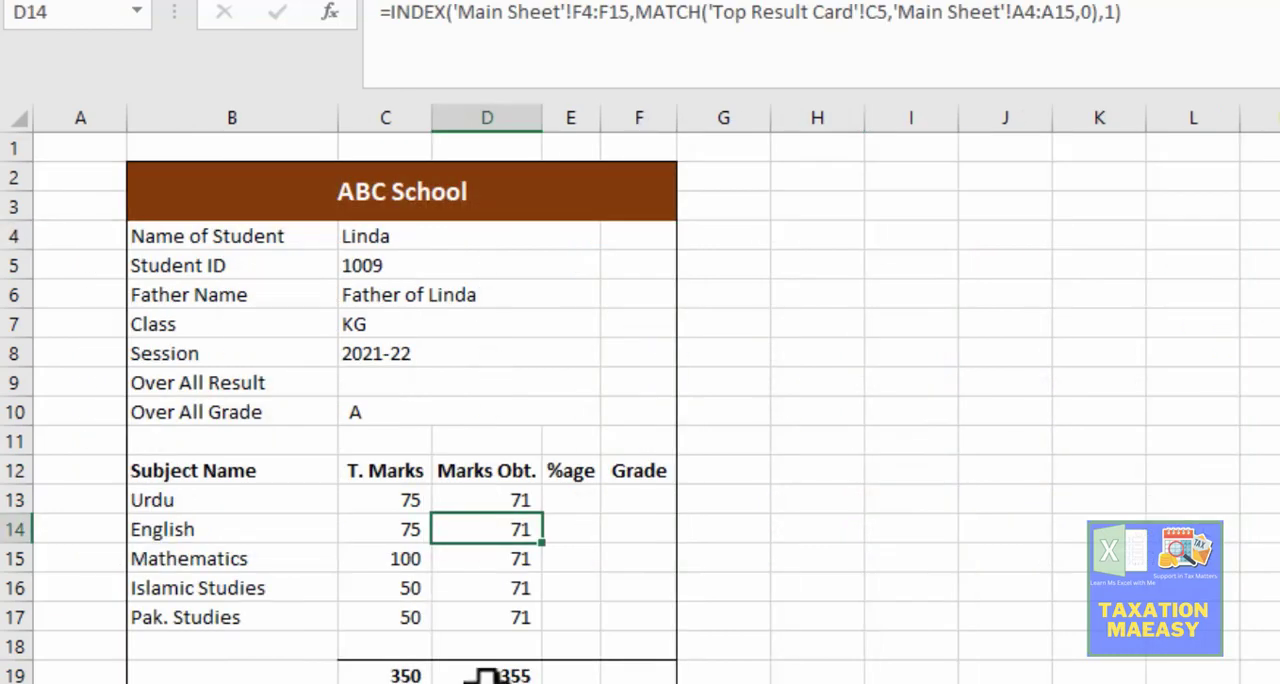
{"action": "key", "text": "F2"}
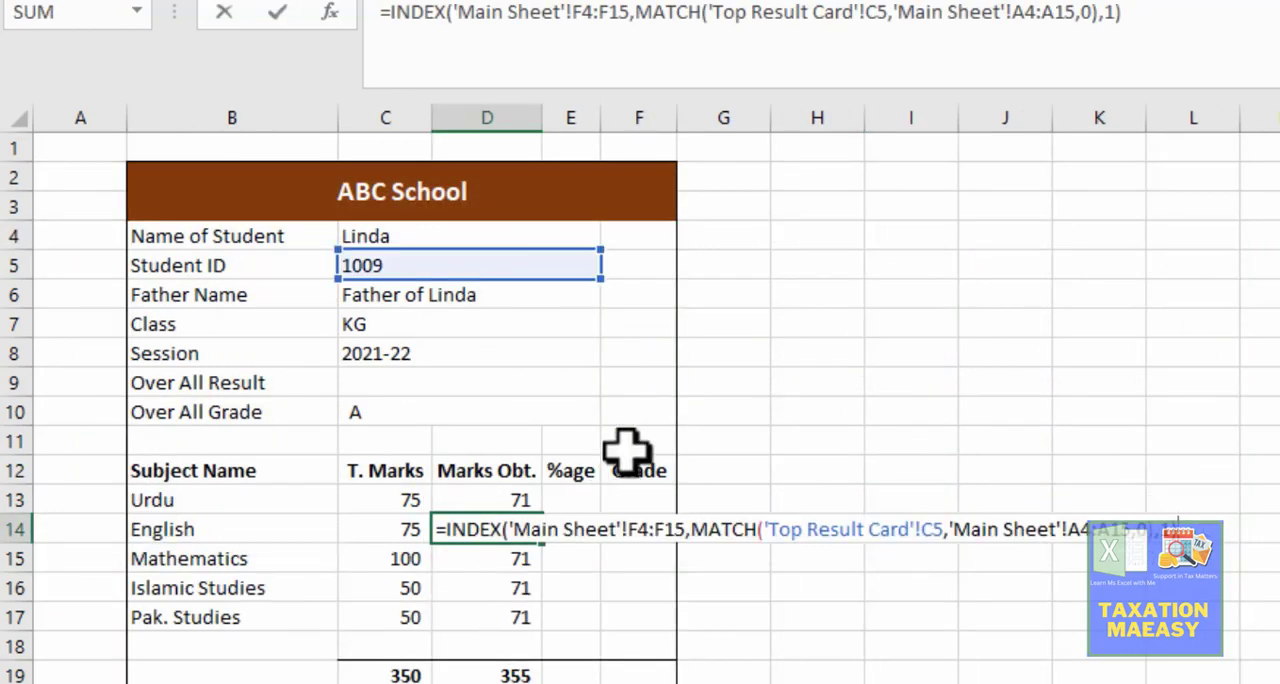
{"action": "left_click", "coordinate": [640, 530]}
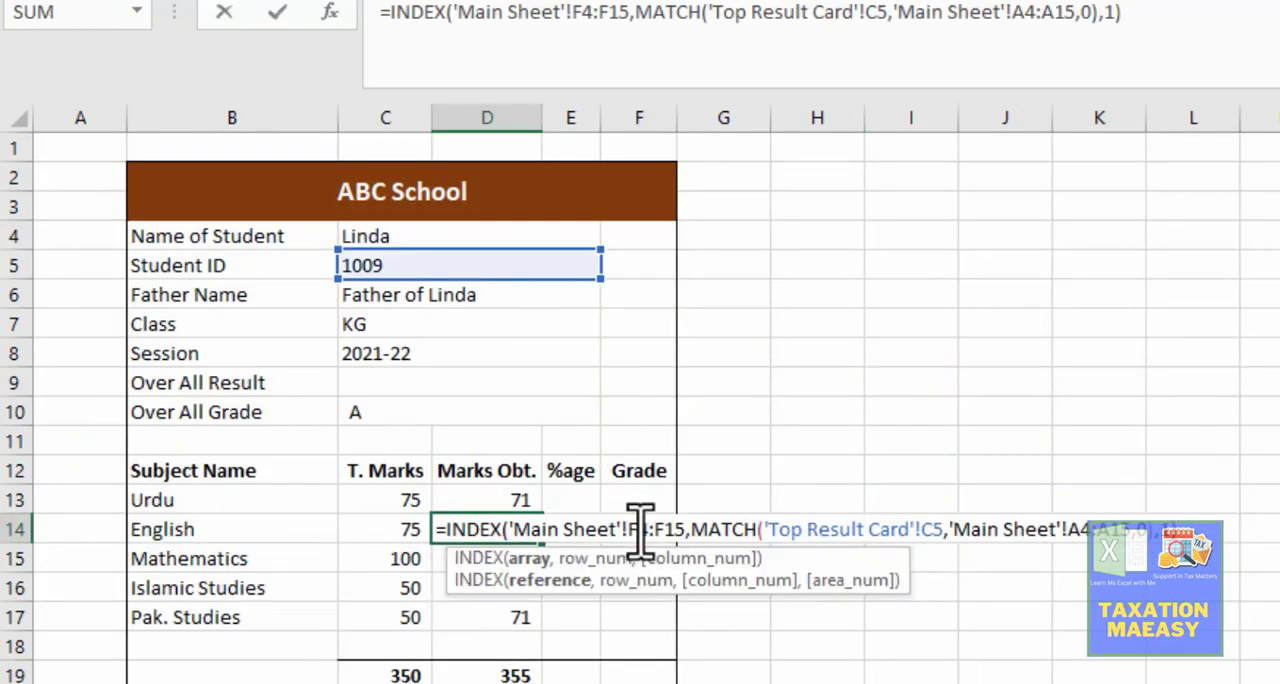
{"action": "key", "text": "BackSpace"}
{"action": "type", "text": "i"}
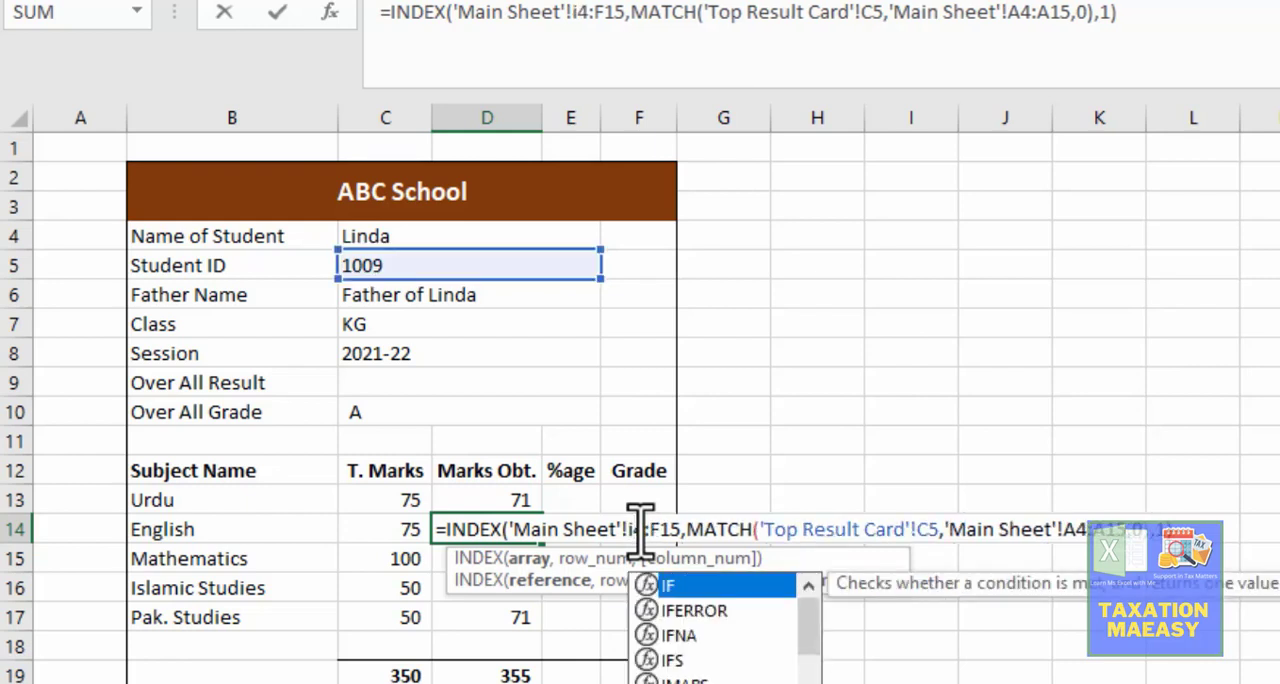
{"action": "key", "text": "Escape"}
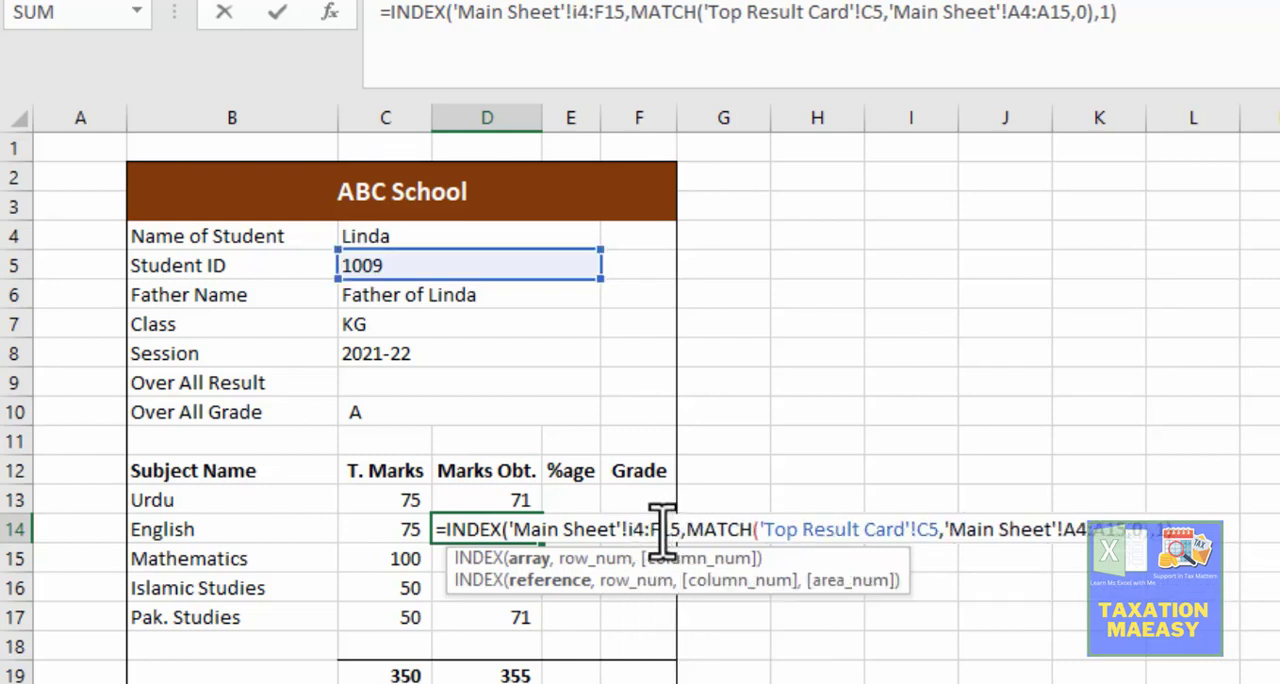
{"action": "key", "text": "BackSpace"}
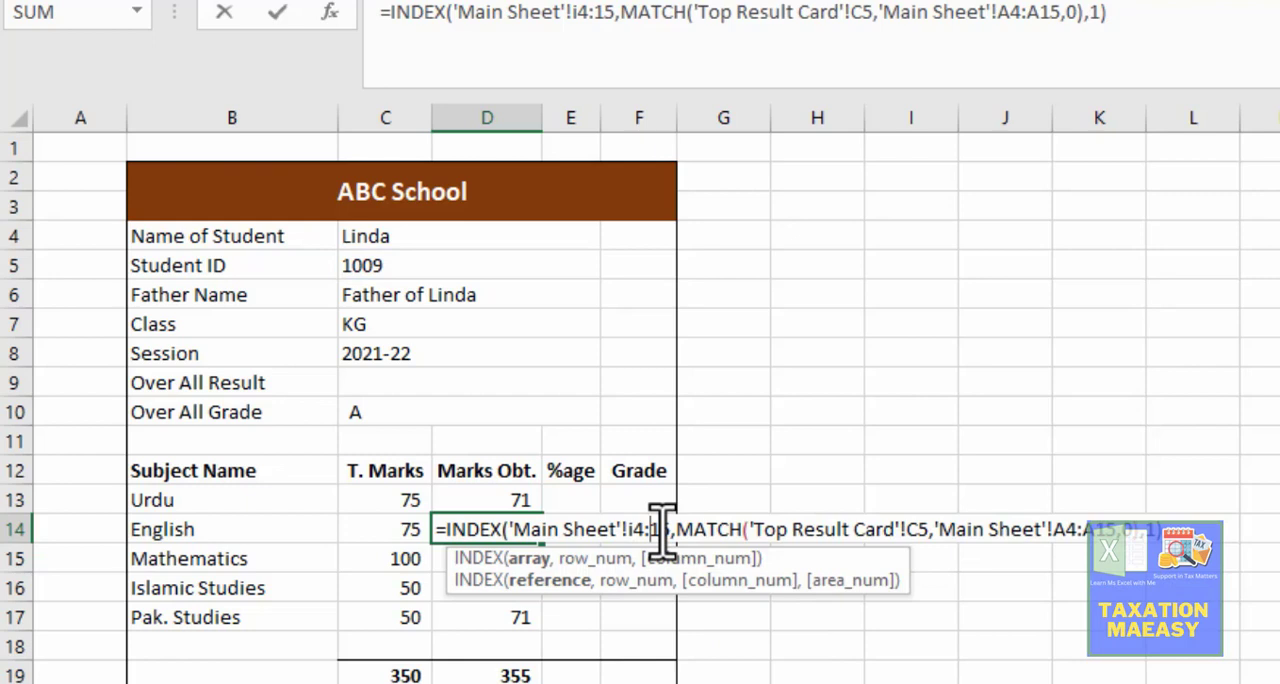
{"action": "type", "text": "i"}
{"action": "key", "text": "ctrl+Return"}
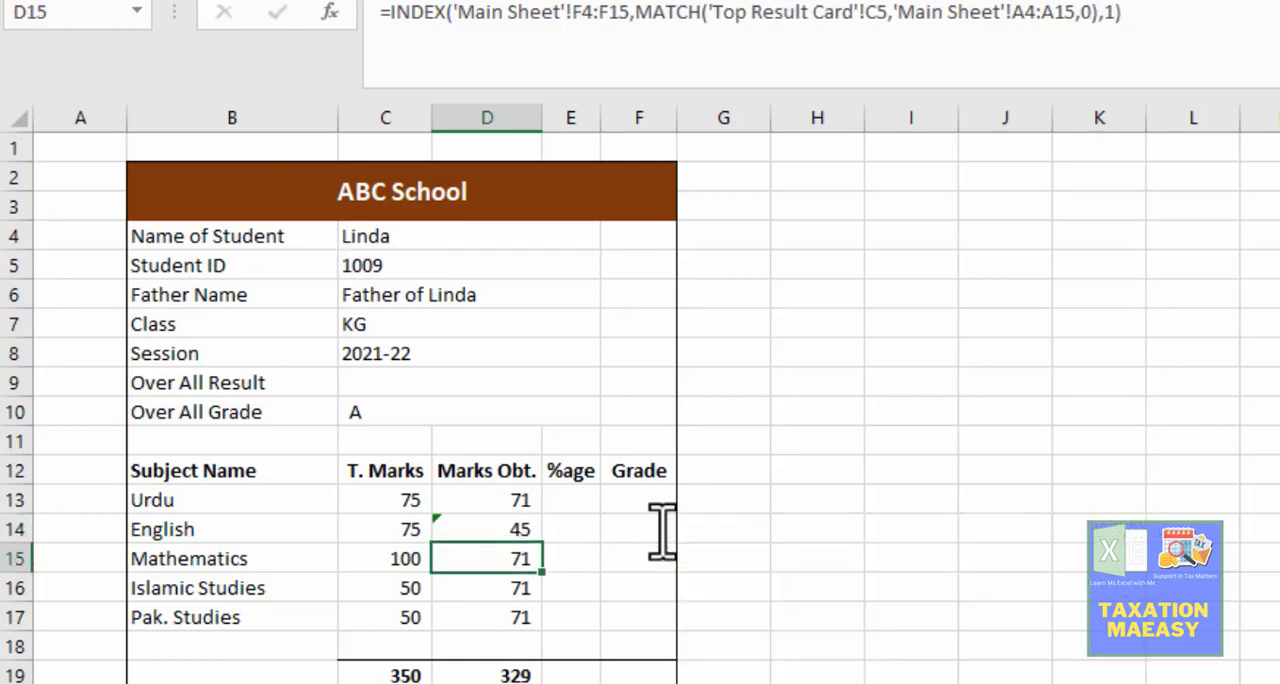
Step: Find the Mathematics marks obtained column on the Main Sheet and change the INDEX array in D15 to 'Main Sheet'!L4:L15
{"action": "key", "text": "Down"}
{"action": "key", "text": "F2"}
{"action": "key", "text": "Escape"}
{"action": "key", "text": "ctrl+Page_Up"}
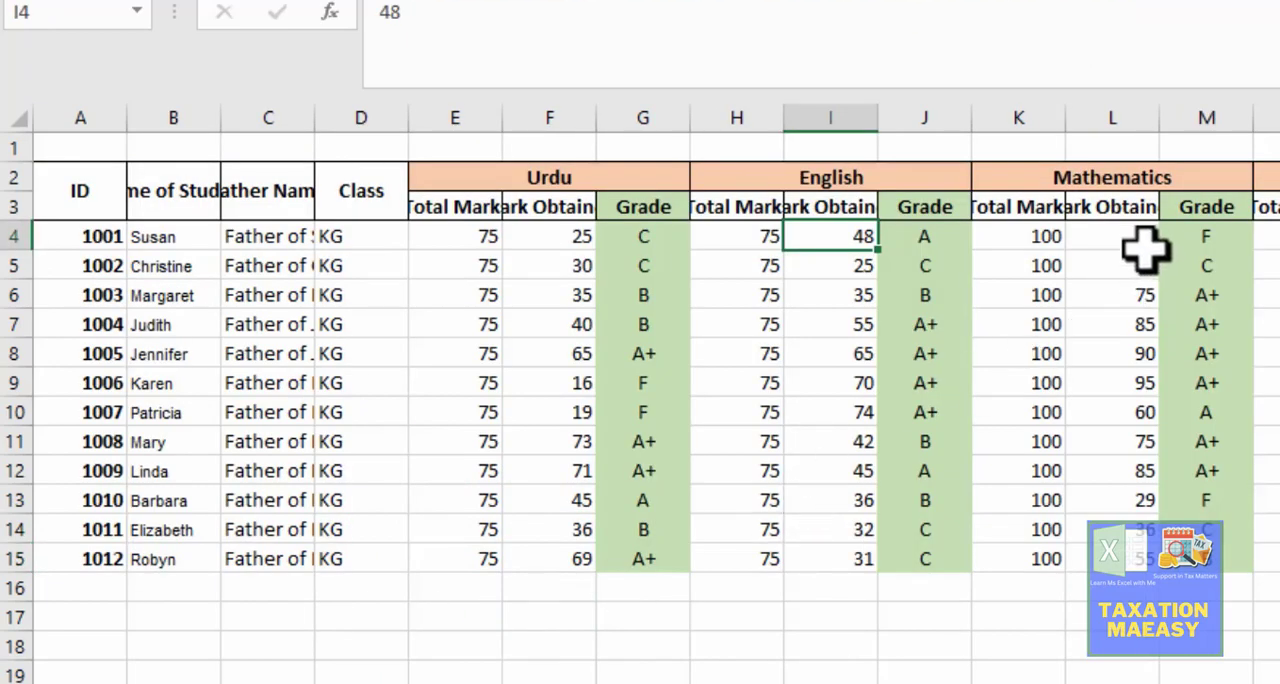
{"action": "left_click", "coordinate": [1143, 243]}
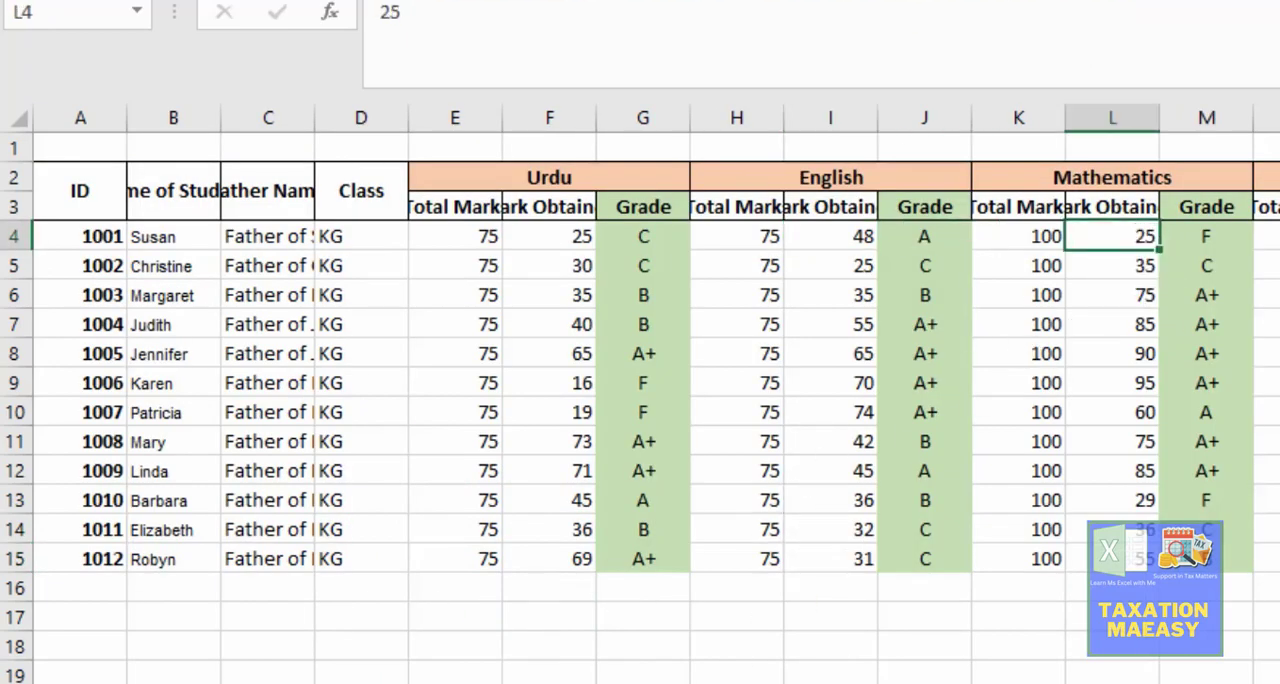
{"action": "key", "text": "ctrl+Page_Down"}
{"action": "key", "text": "F2"}
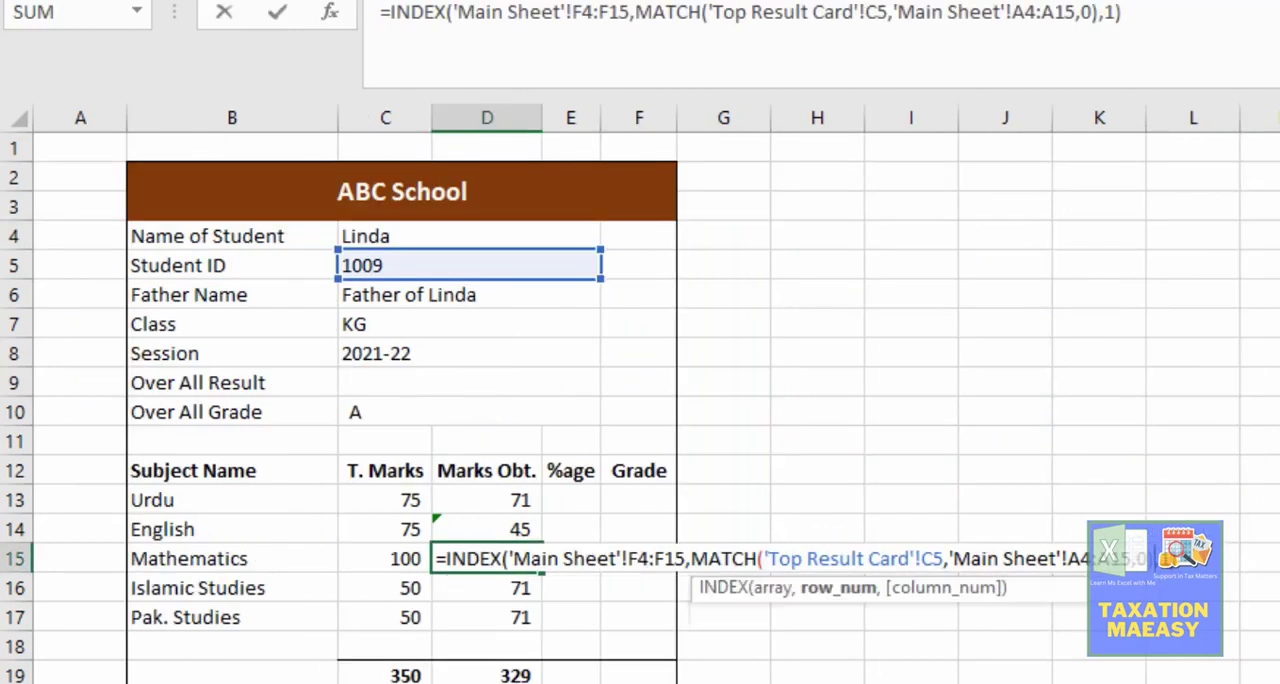
{"action": "key", "text": "Left"}
{"action": "key", "text": "Left"}
{"action": "key", "text": "Left"}
{"action": "key", "text": "Left"}
{"action": "key", "text": "Left"}
{"action": "key", "text": "Left"}
{"action": "key", "text": "Left"}
{"action": "key", "text": "Left"}
{"action": "key", "text": "Left"}
{"action": "key", "text": "Left"}
{"action": "key", "text": "Left"}
{"action": "key", "text": "Left"}
{"action": "key", "text": "Left"}
{"action": "key", "text": "Left"}
{"action": "key", "text": "Left"}
{"action": "key", "text": "Left"}
{"action": "key", "text": "Left"}
{"action": "key", "text": "Left"}
{"action": "key", "text": "Left"}
{"action": "key", "text": "Left"}
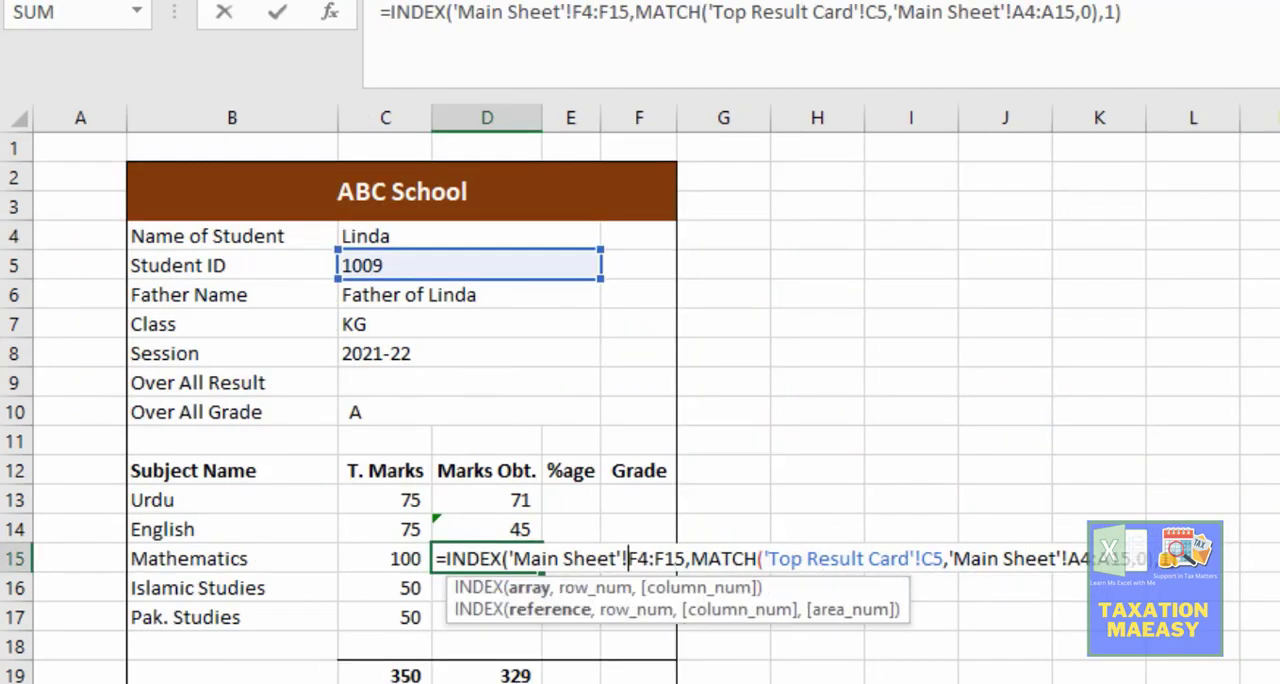
{"action": "key", "text": "Delete"}
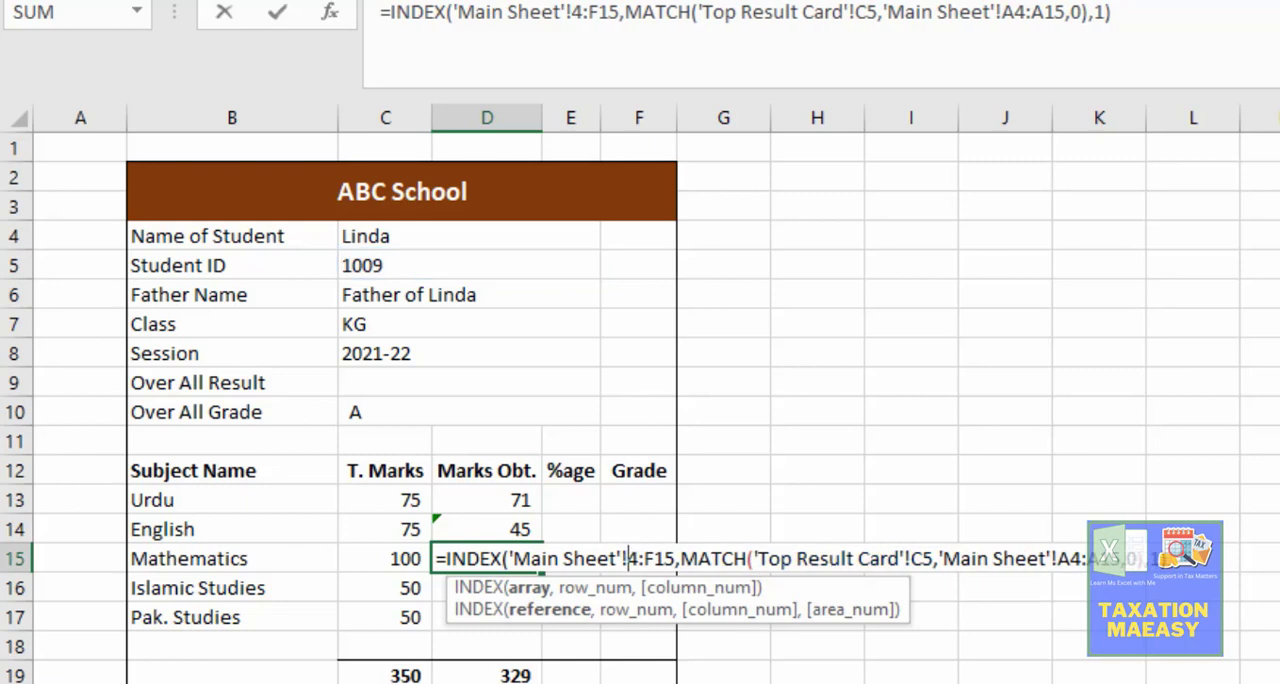
{"action": "type", "text": "l"}
{"action": "key", "text": "Right"}
{"action": "key", "text": "Right"}
{"action": "key", "text": "Right"}
{"action": "key", "text": "BackSpace"}
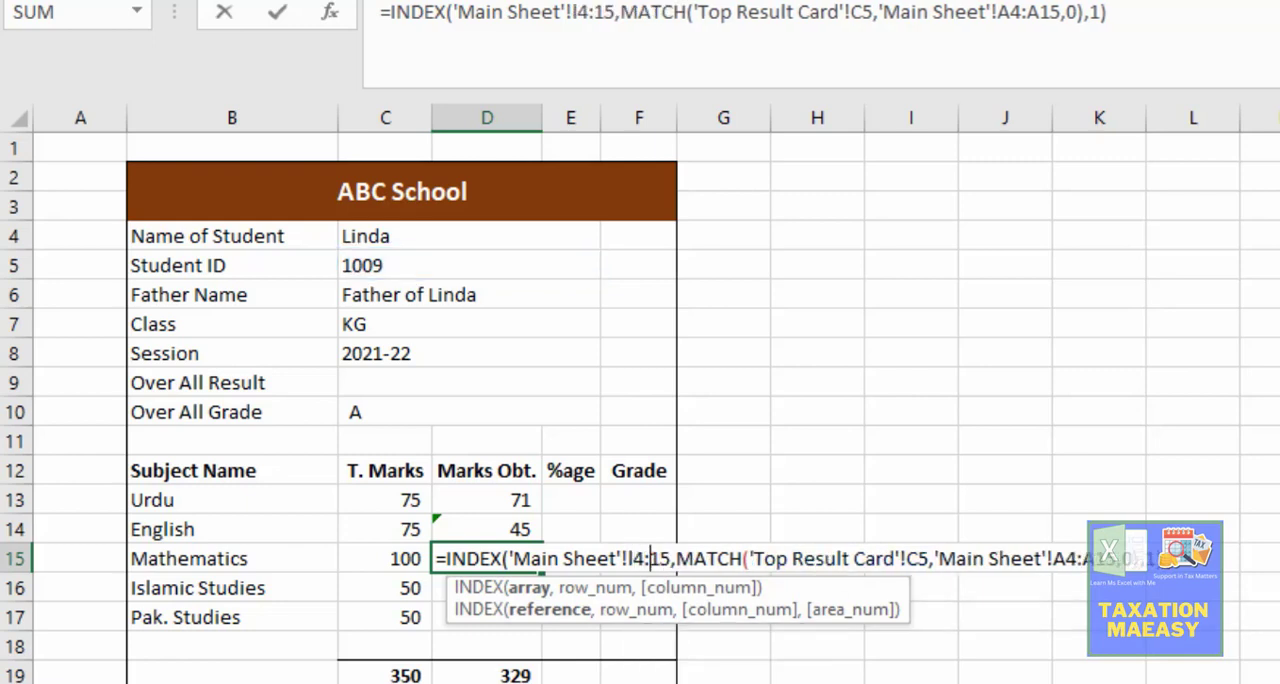
{"action": "type", "text": "I"}
{"action": "key", "text": "Return"}
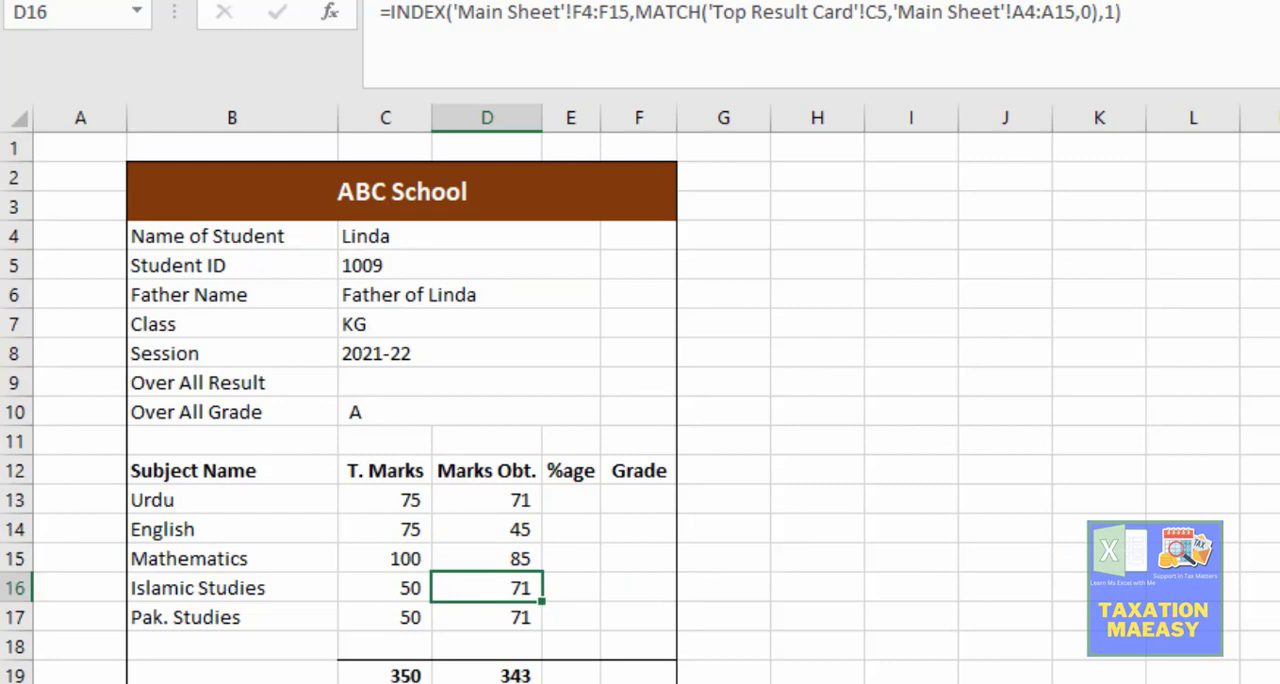
Step: Find the Islamic Studies marks obtained column on the Main Sheet and change the INDEX array in D16 to 'Main Sheet'!O4:O15
{"action": "key", "text": "ctrl+Page_Up"}
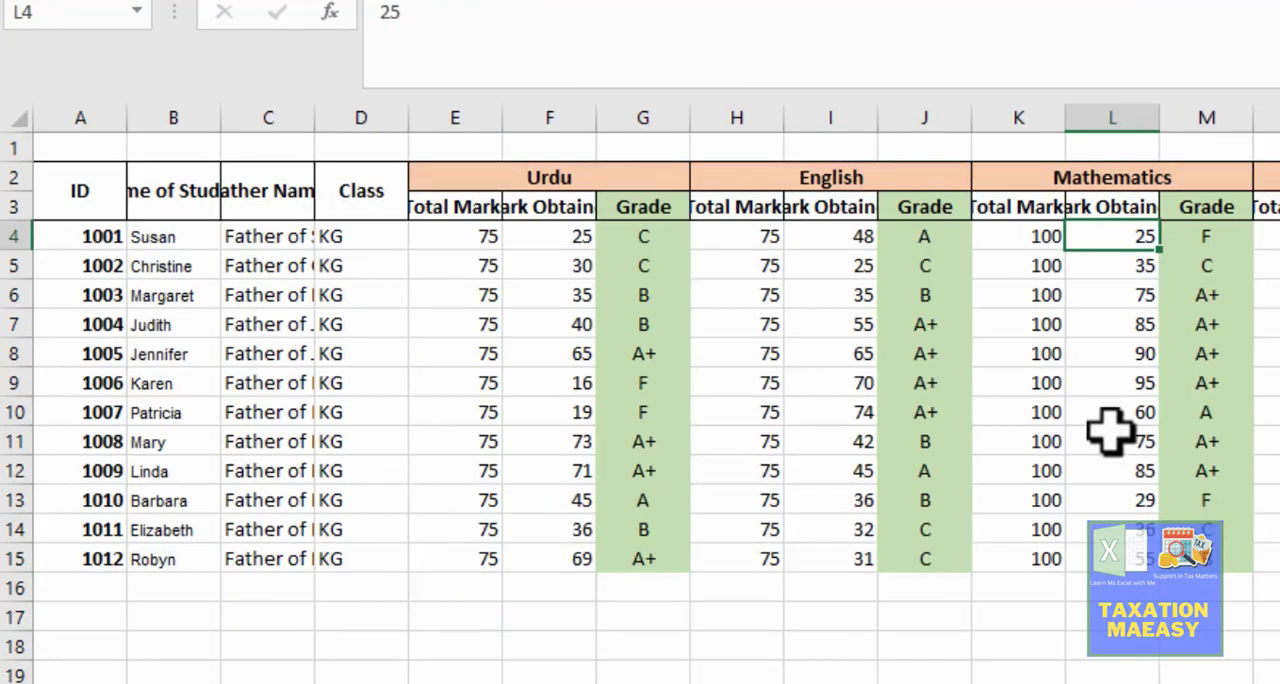
{"action": "left_click", "coordinate": [1279, 266]}
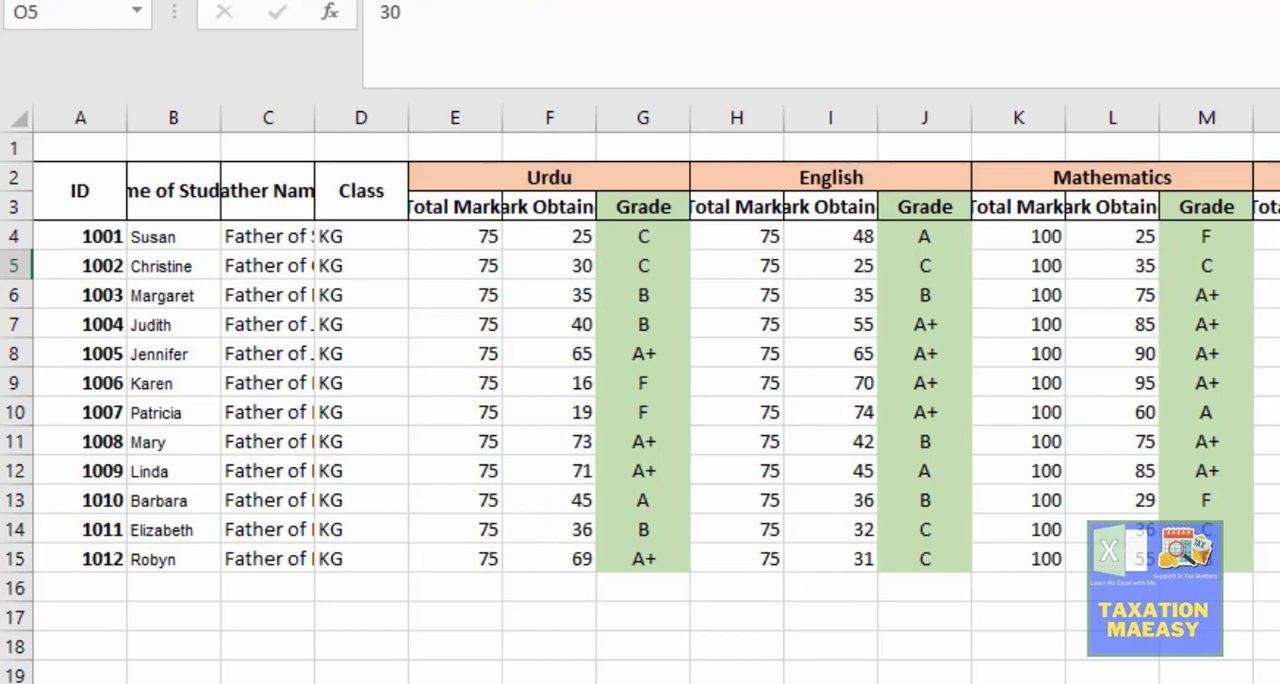
{"action": "key", "text": "ctrl+Page_Down"}
{"action": "key", "text": "F2"}
{"action": "key", "text": "Left"}
{"action": "key", "text": "Left"}
{"action": "key", "text": "Left"}
{"action": "key", "text": "Left"}
{"action": "key", "text": "Left"}
{"action": "key", "text": "Left"}
{"action": "key", "text": "Left"}
{"action": "key", "text": "Left"}
{"action": "key", "text": "Left"}
{"action": "key", "text": "Left"}
{"action": "key", "text": "Left"}
{"action": "key", "text": "Left"}
{"action": "key", "text": "Left"}
{"action": "key", "text": "Left"}
{"action": "key", "text": "Left"}
{"action": "key", "text": "Left"}
{"action": "key", "text": "Left"}
{"action": "key", "text": "Left"}
{"action": "key", "text": "Left"}
{"action": "key", "text": "Left"}
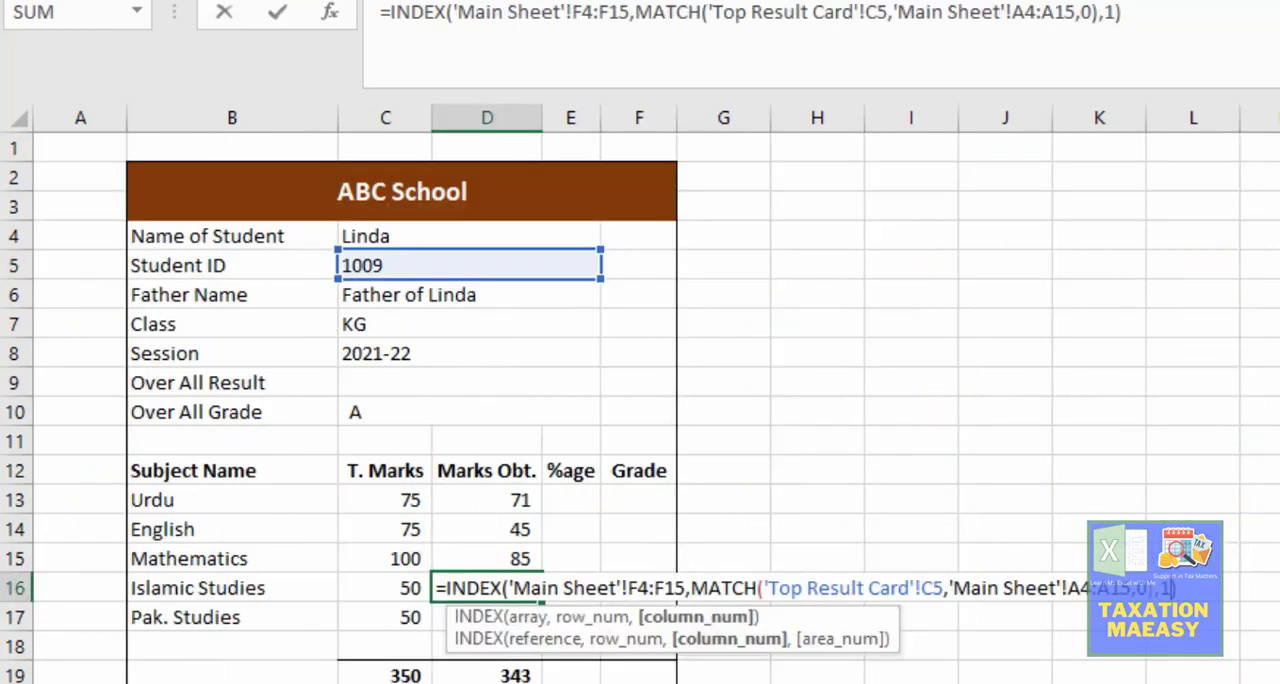
{"action": "key", "text": "Left"}
{"action": "key", "text": "Left"}
{"action": "key", "text": "Left"}
{"action": "key", "text": "Left"}
{"action": "key", "text": "Left"}
{"action": "key", "text": "Left"}
{"action": "key", "text": "Left"}
{"action": "key", "text": "Left"}
{"action": "key", "text": "Left"}
{"action": "key", "text": "Left"}
{"action": "key", "text": "Left"}
{"action": "key", "text": "Left"}
{"action": "key", "text": "Left"}
{"action": "key", "text": "Left"}
{"action": "key", "text": "Left"}
{"action": "key", "text": "Left"}
{"action": "key", "text": "Left"}
{"action": "key", "text": "Left"}
{"action": "key", "text": "Left"}
{"action": "key", "text": "Left"}
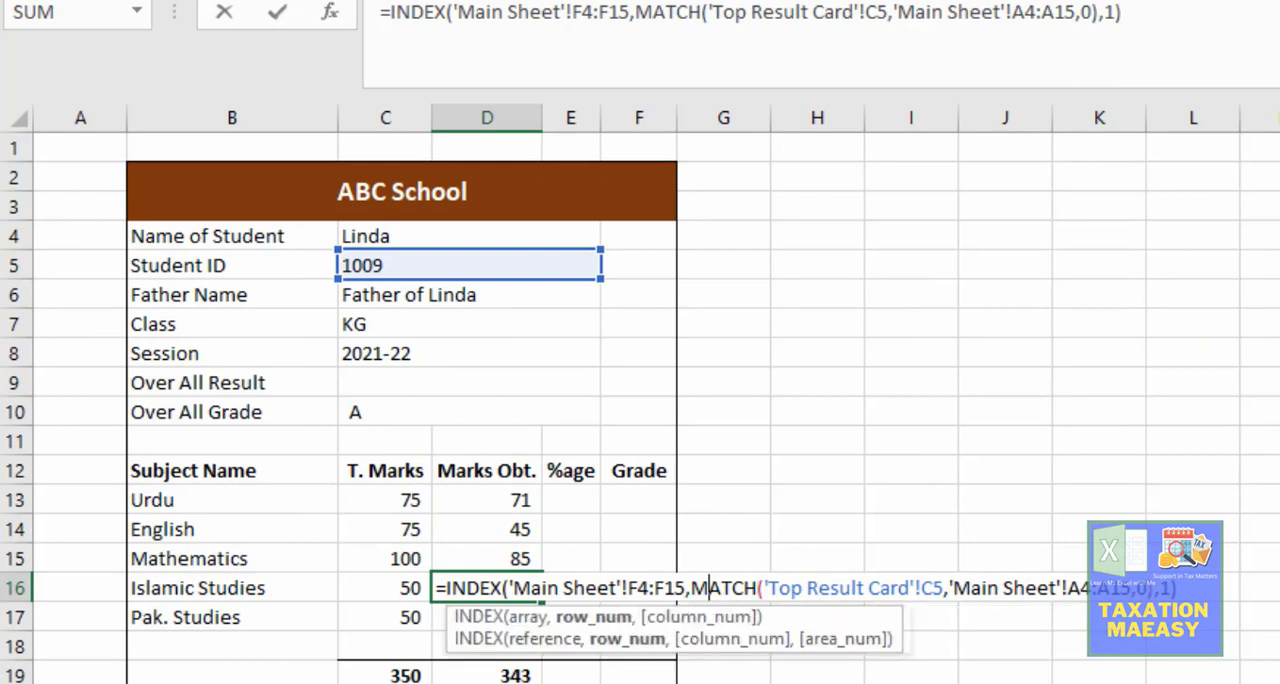
{"action": "key", "text": "Delete"}
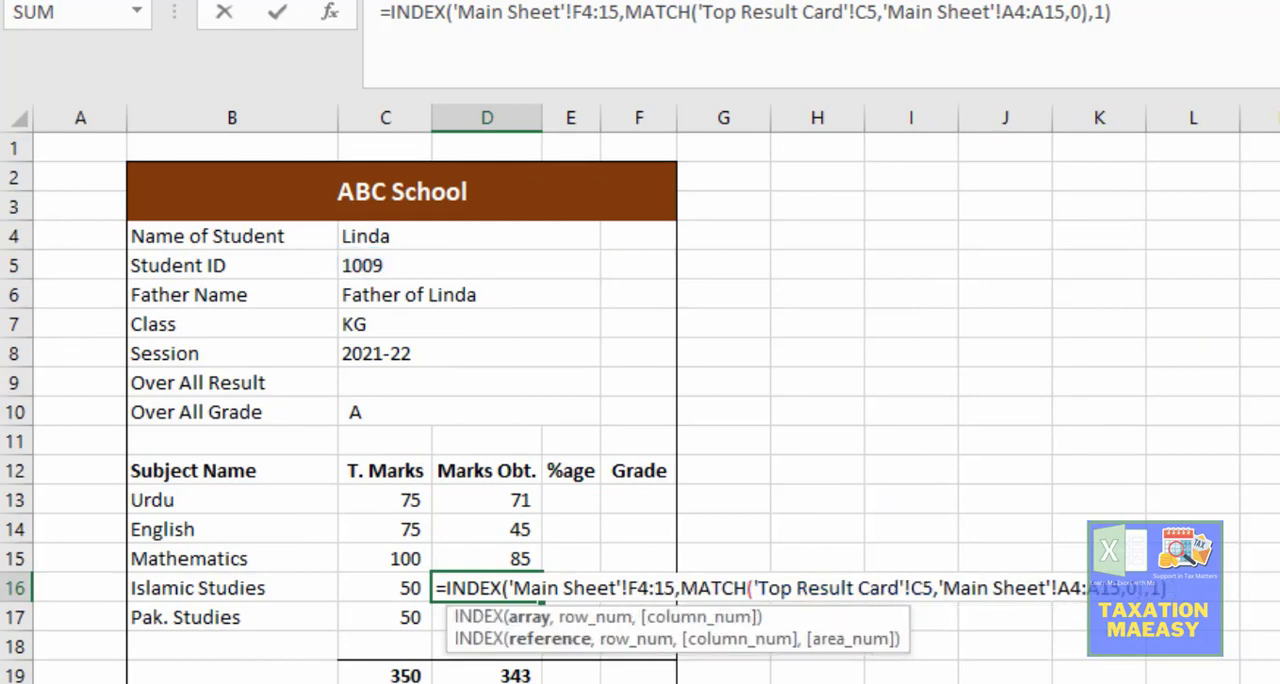
{"action": "type", "text": "o"}
{"action": "key", "text": "Left"}
{"action": "key", "text": "Left"}
{"action": "key", "text": "Left"}
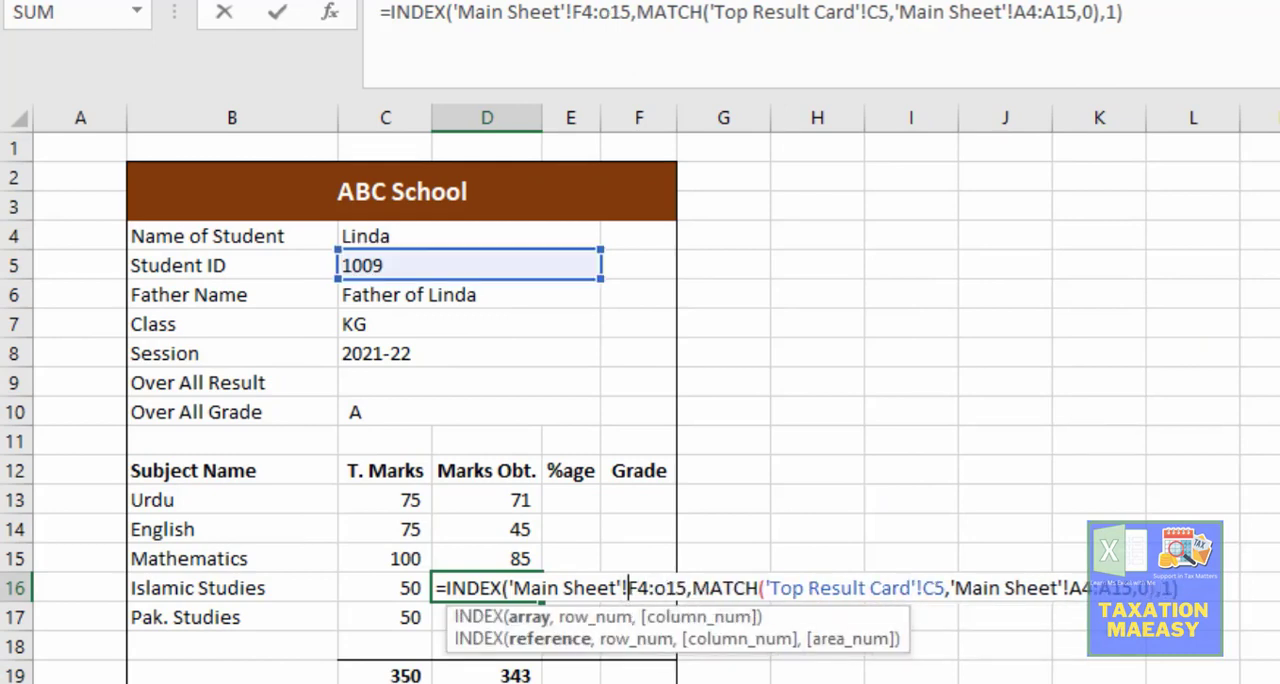
{"action": "key", "text": "Delete"}
{"action": "type", "text": "o"}
{"action": "key", "text": "Return"}
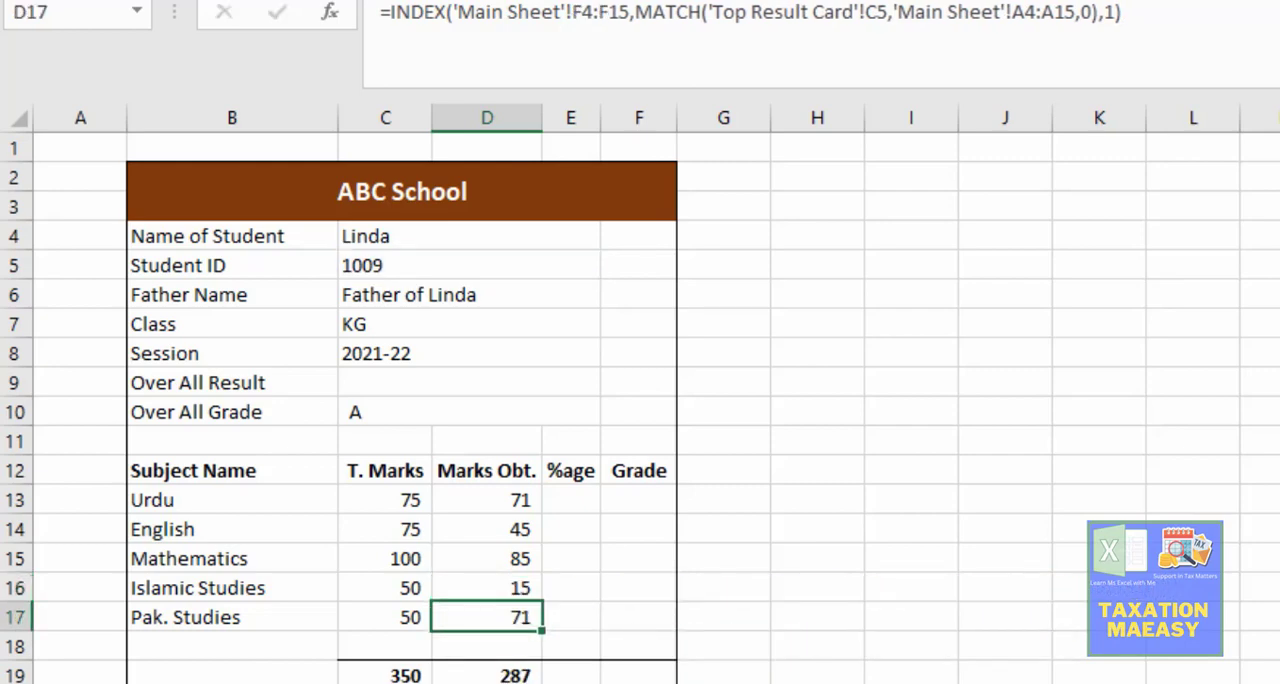
Step: Find the Pak. Studies marks obtained column on the Main Sheet and change the INDEX array in D17 to 'Main Sheet'!R4:R15
{"action": "key", "text": "ctrl+Page_Up"}
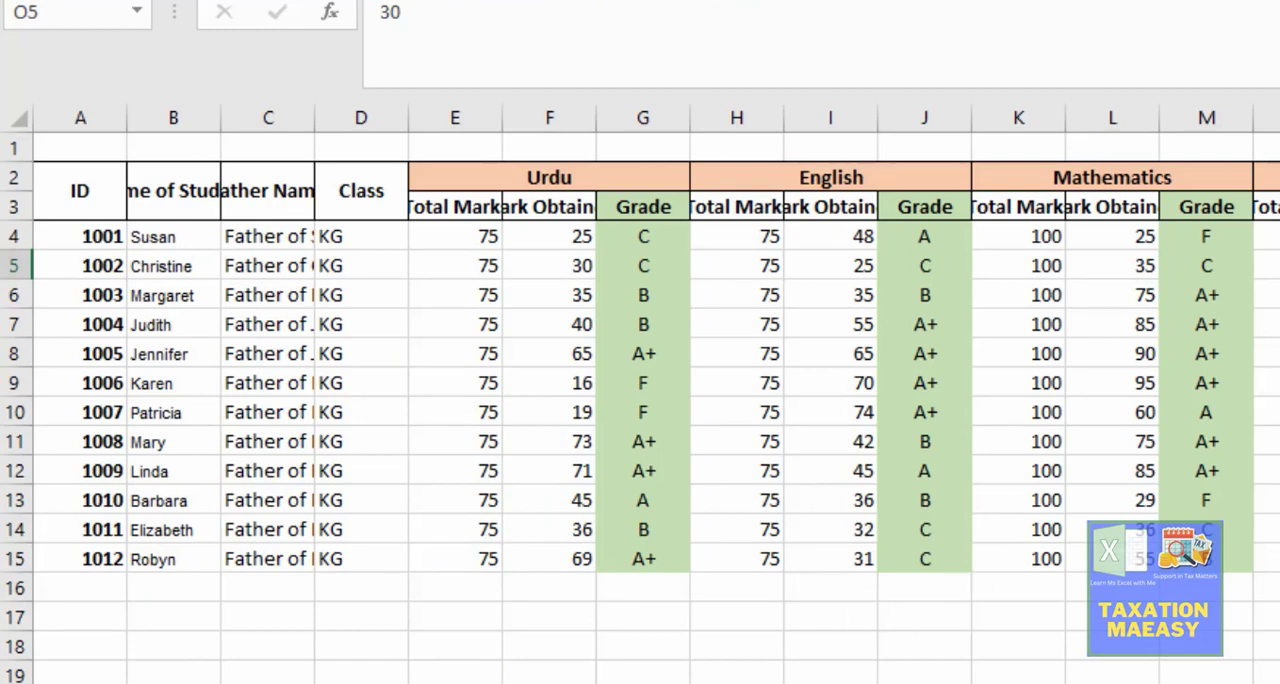
{"action": "left_click", "coordinate": [1279, 118]}
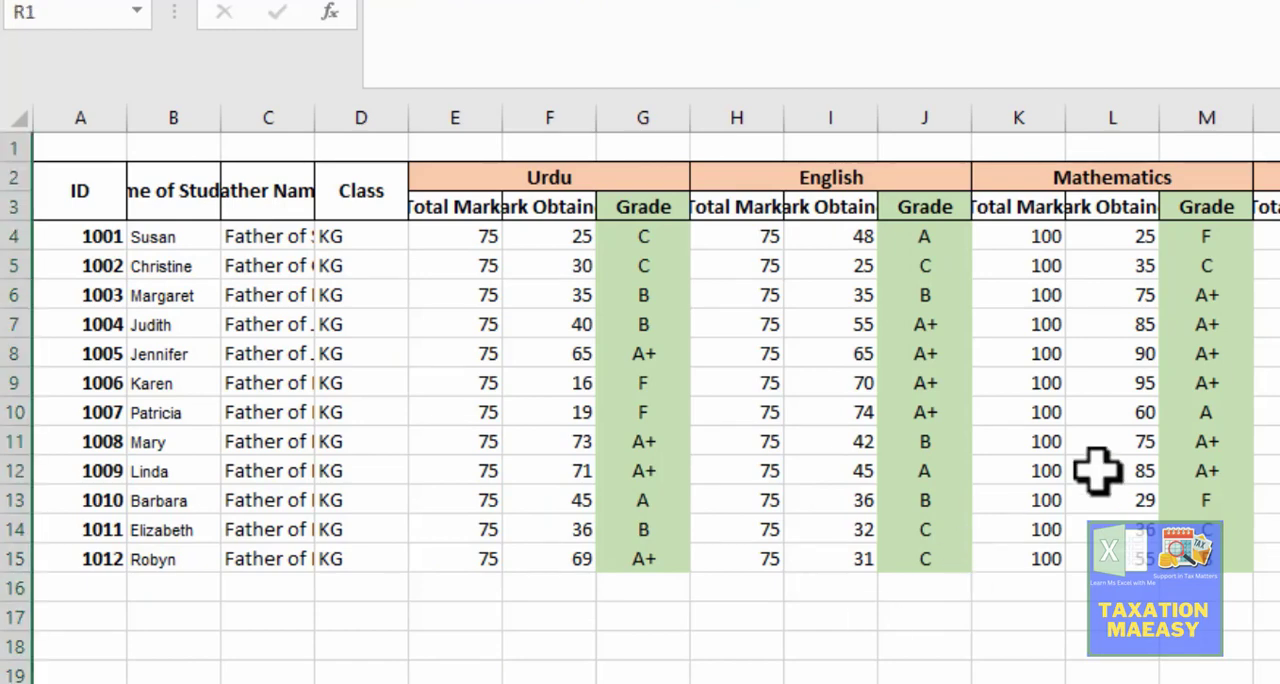
{"action": "key", "text": "ctrl+Page_Down"}
{"action": "key", "text": "F2"}
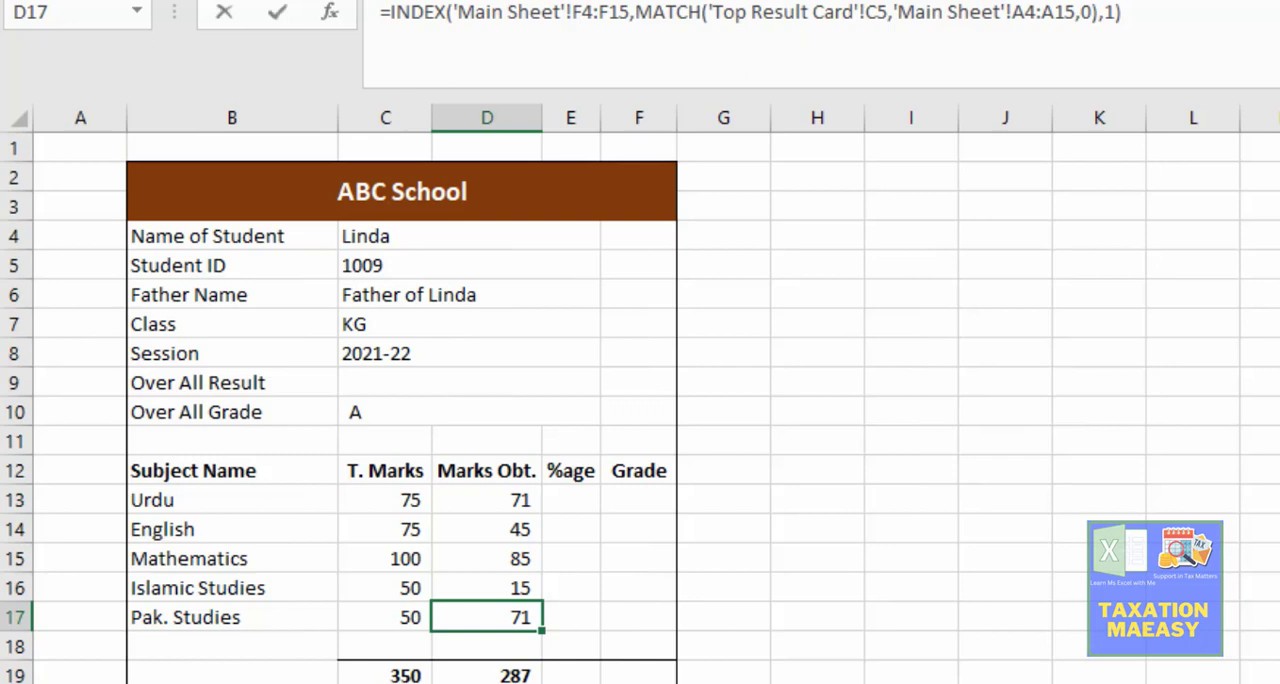
{"action": "key", "text": "Left"}
{"action": "key", "text": "Left"}
{"action": "key", "text": "Left"}
{"action": "key", "text": "Left"}
{"action": "key", "text": "Left"}
{"action": "key", "text": "Left"}
{"action": "key", "text": "Left"}
{"action": "key", "text": "Left"}
{"action": "key", "text": "Left"}
{"action": "key", "text": "Left"}
{"action": "key", "text": "Left"}
{"action": "key", "text": "Left"}
{"action": "key", "text": "Left"}
{"action": "key", "text": "Left"}
{"action": "key", "text": "Left"}
{"action": "key", "text": "Left"}
{"action": "key", "text": "Left"}
{"action": "key", "text": "Left"}
{"action": "key", "text": "Left"}
{"action": "key", "text": "Left"}
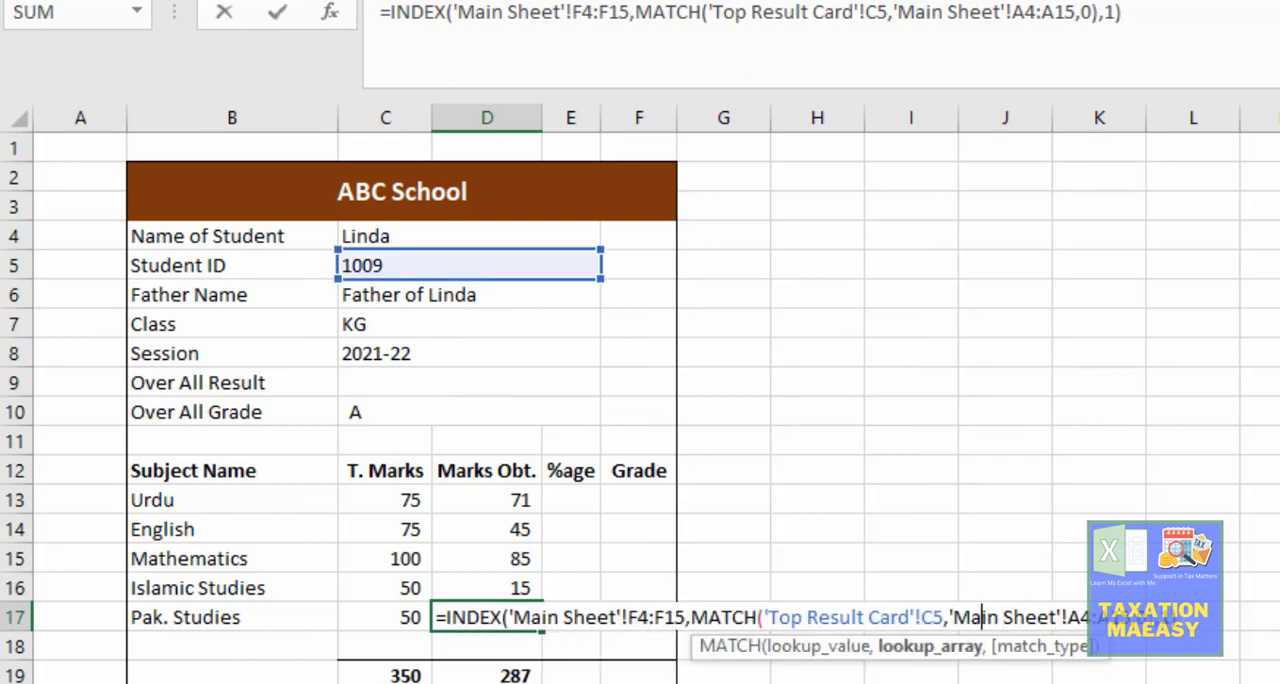
{"action": "key", "text": "Left"}
{"action": "key", "text": "Left"}
{"action": "key", "text": "Left"}
{"action": "key", "text": "Left"}
{"action": "key", "text": "Left"}
{"action": "key", "text": "Left"}
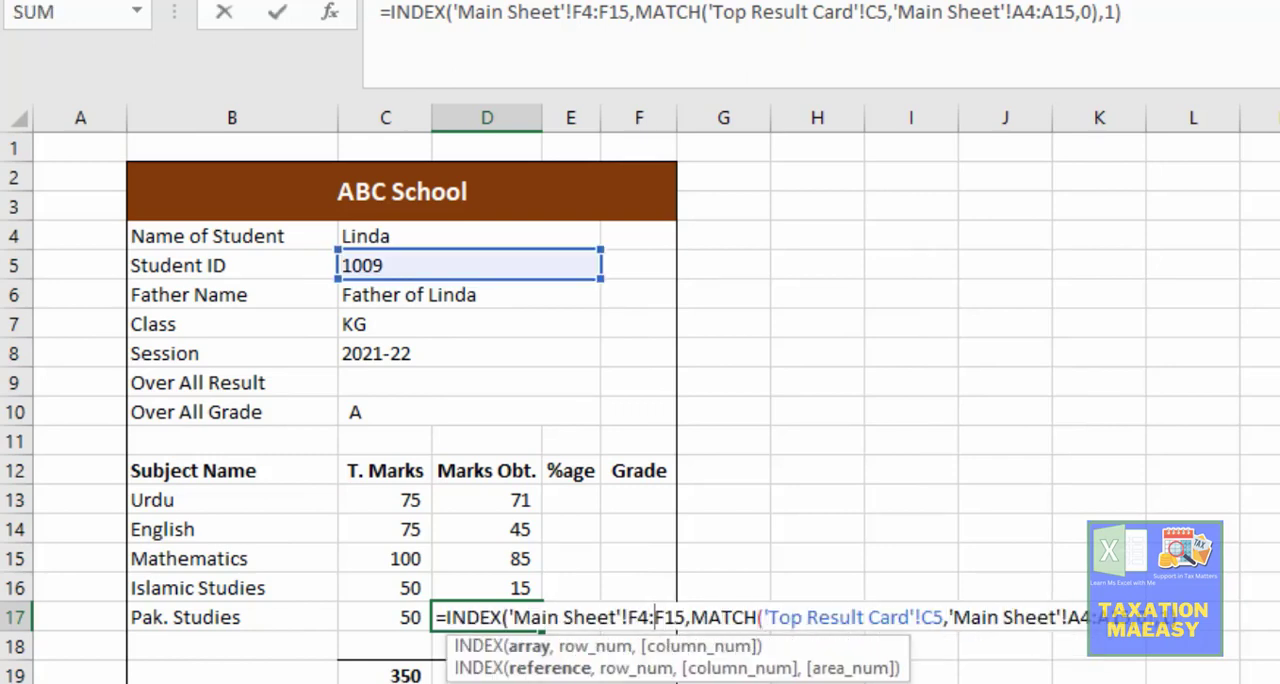
{"action": "key", "text": "Delete"}
{"action": "type", "text": "r"}
{"action": "key", "text": "Left"}
{"action": "key", "text": "Left"}
{"action": "key", "text": "Left"}
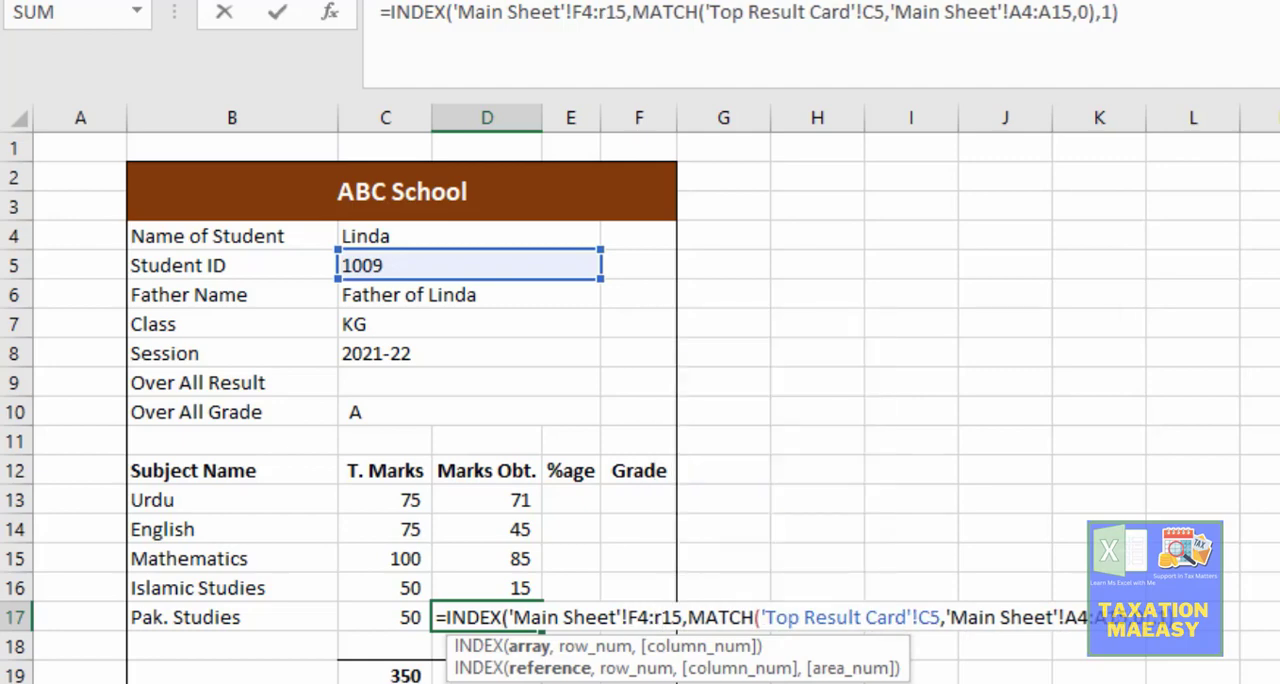
{"action": "key", "text": "BackSpace"}
{"action": "type", "text": "r"}
{"action": "key", "text": "Return"}
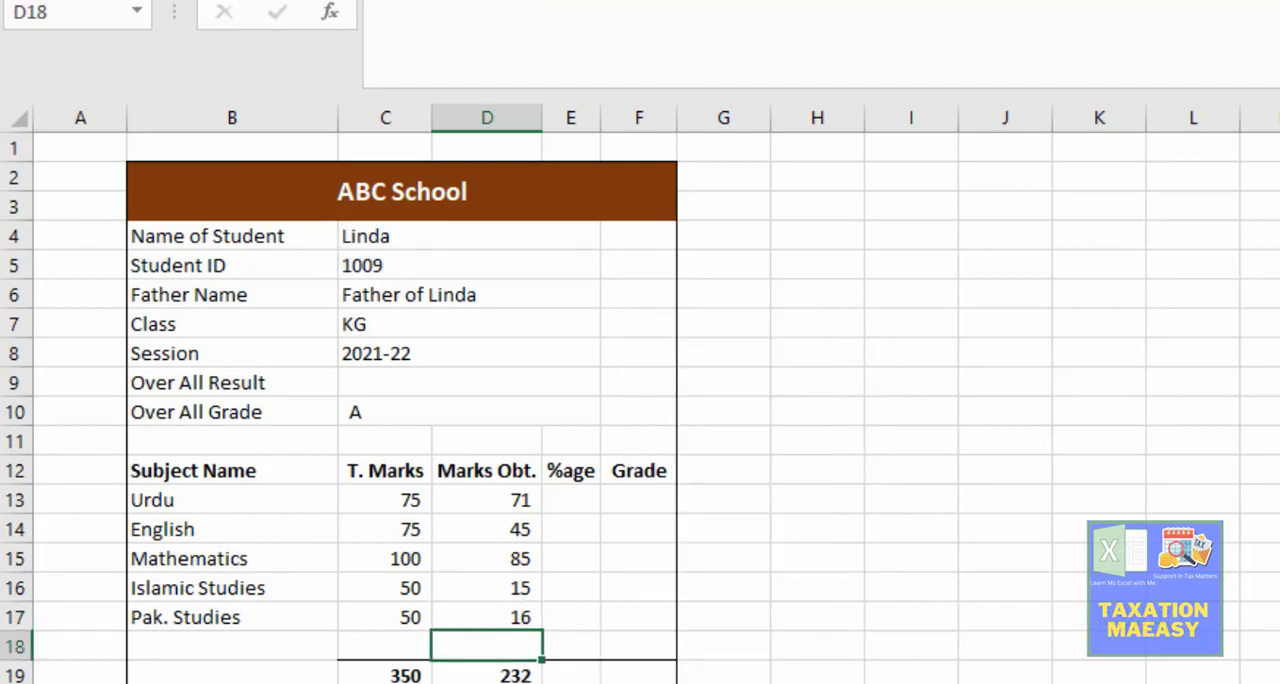
Step: Review the marks obtained formulas for the subjects from English to Pak. Studies, cells D14 to D17
{"action": "key", "text": "Up"}
{"action": "key", "text": "Up"}
{"action": "key", "text": "Up"}
{"action": "key", "text": "Up"}
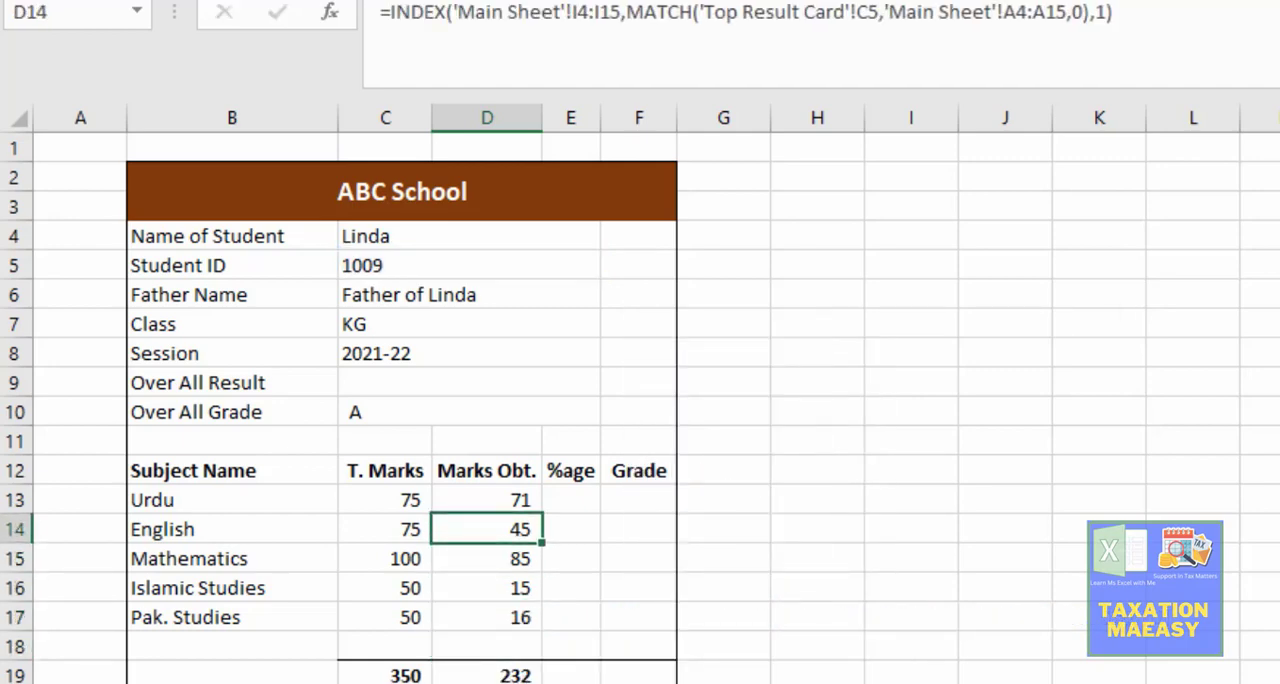
{"action": "key", "text": "Down"}
{"action": "key", "text": "Down"}
{"action": "key", "text": "Down"}
{"action": "key", "text": "Down"}
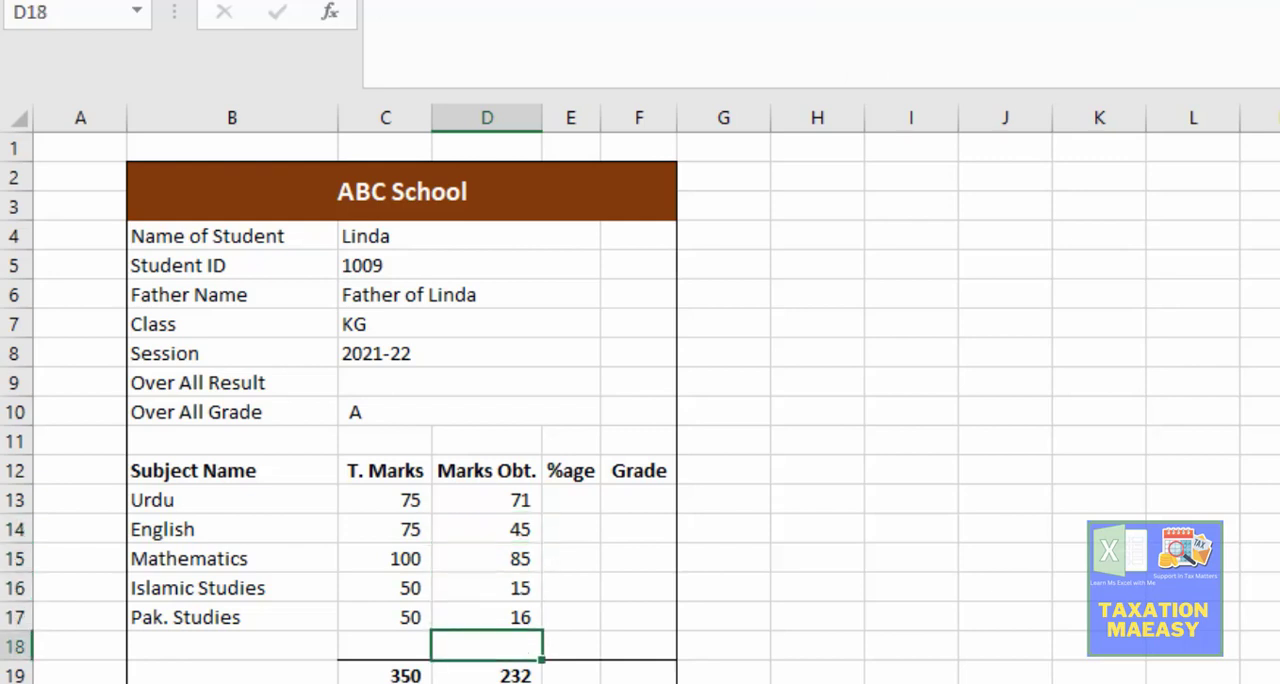
Step: Review the marks obtained formulas for the subjects in column D and the SUM formula for their total in D19
{"action": "key", "text": "Up"}
{"action": "key", "text": "Up"}
{"action": "key", "text": "Down"}
{"action": "key", "text": "Down"}
{"action": "key", "text": "Up"}
{"action": "key", "text": "Up"}
{"action": "key", "text": "Up"}
{"action": "key", "text": "Up"}
{"action": "key", "text": "Up"}
{"action": "key", "text": "Up"}
{"action": "key", "text": "Up"}
{"action": "key", "text": "Up"}
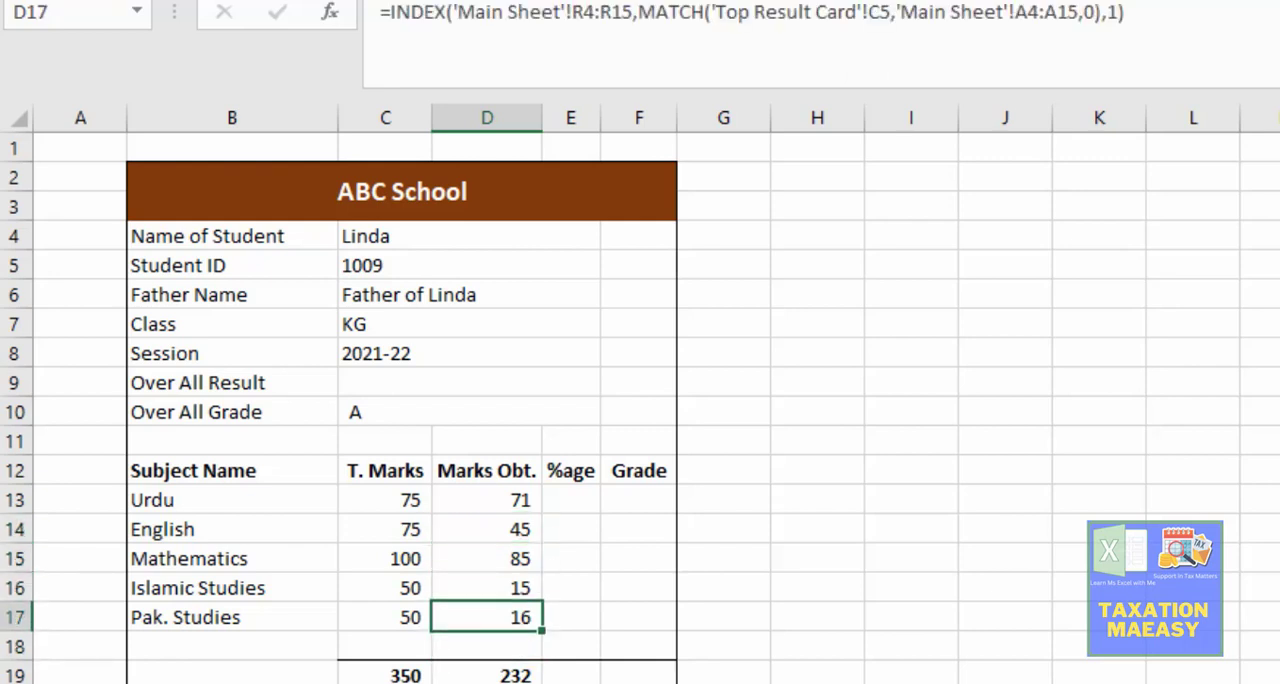
{"action": "key", "text": "Up"}
{"action": "key", "text": "Down"}
{"action": "key", "text": "Down"}
{"action": "key", "text": "Down"}
{"action": "key", "text": "Down"}
{"action": "key", "text": "Down"}
{"action": "key", "text": "Down"}
{"action": "key", "text": "Down"}
{"action": "key", "text": "Right"}
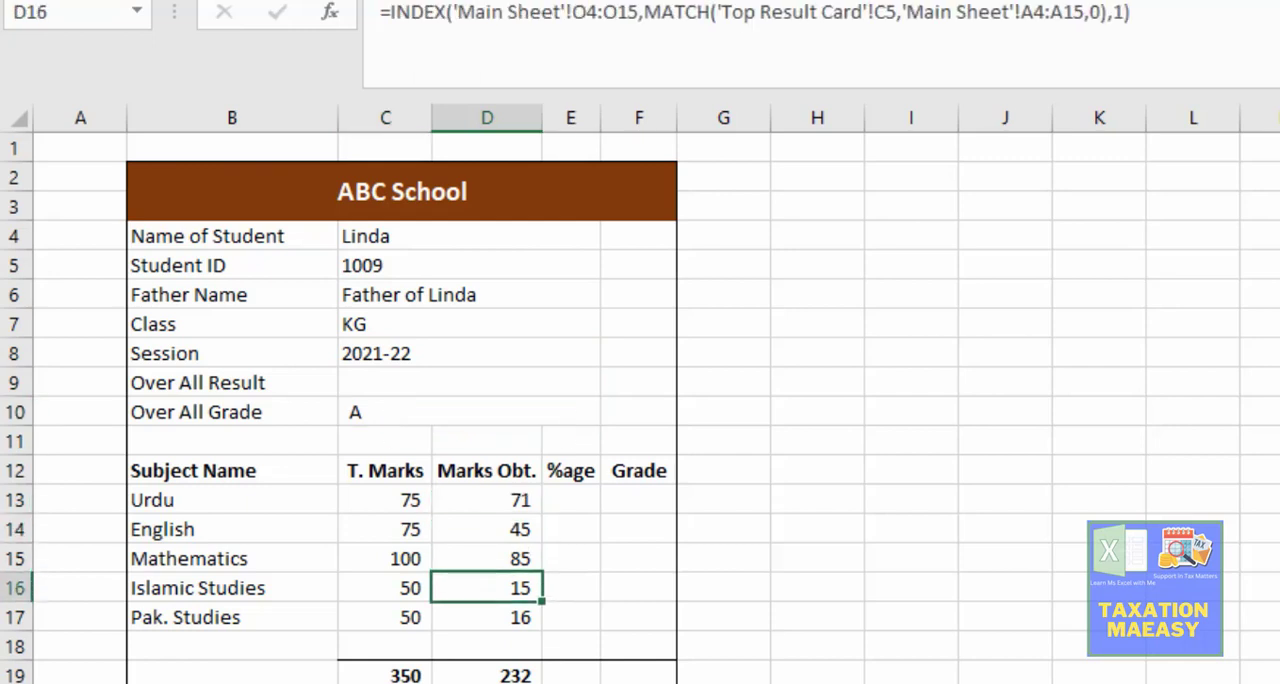
{"action": "key", "text": "Down"}
{"action": "key", "text": "Down"}
{"action": "key", "text": "Down"}
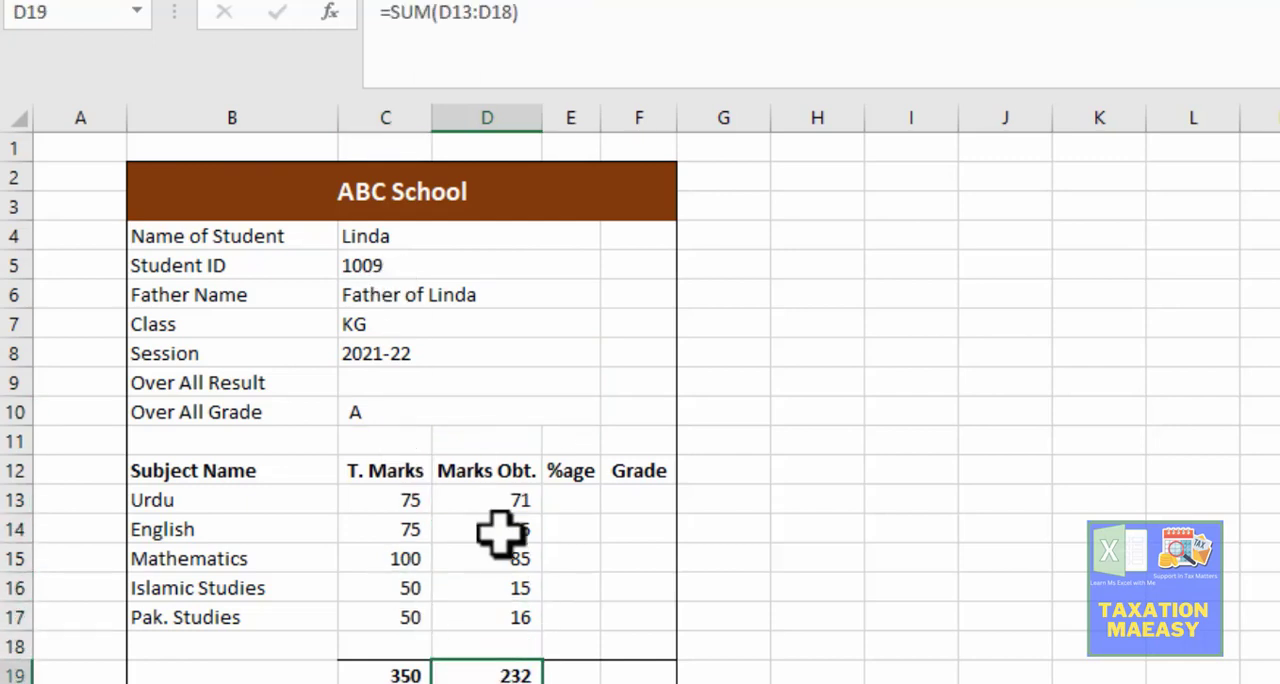
Step: Check the result card's marks obtained against the student's record in row 12 of the Main Sheet
{"action": "key", "text": "ctrl+Page_Up"}
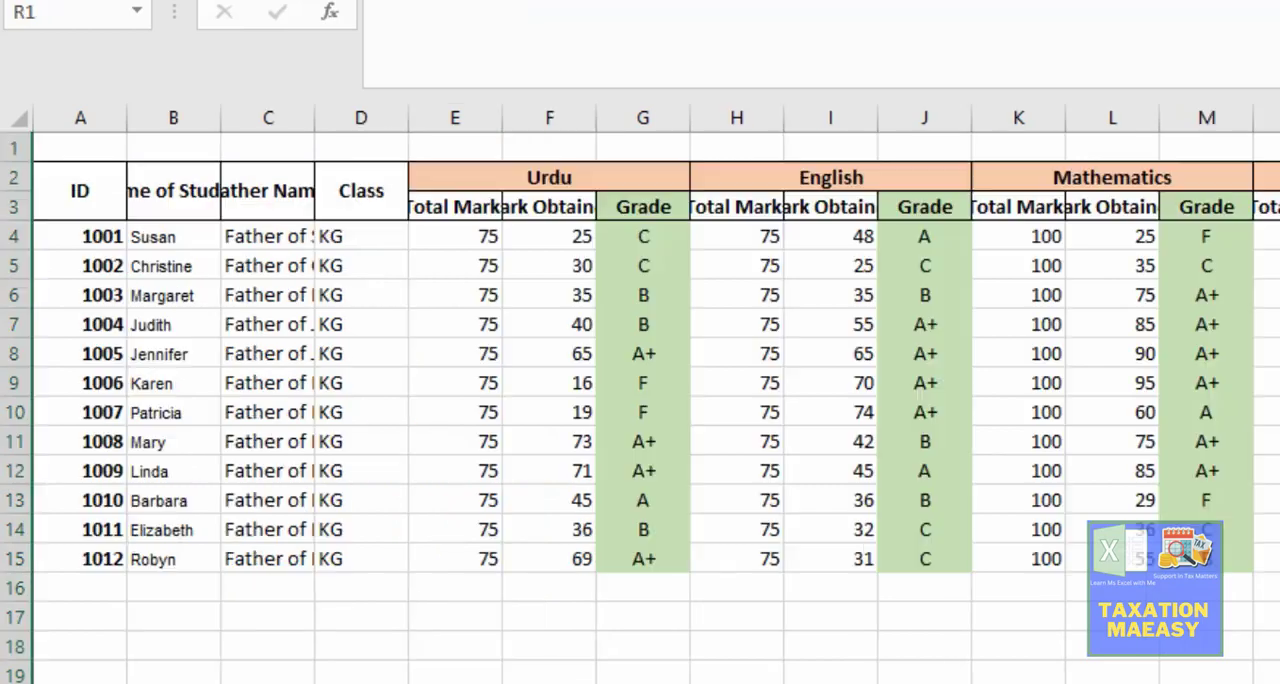
{"action": "left_click", "coordinate": [112, 458]}
{"action": "key", "text": "Right"}
{"action": "key", "text": "Right"}
{"action": "key", "text": "Right"}
{"action": "key", "text": "Right"}
{"action": "key", "text": "Right"}
{"action": "key", "text": "Right"}
{"action": "key", "text": "Right"}
{"action": "key", "text": "Right"}
{"action": "key", "text": "Right"}
{"action": "key", "text": "Right"}
{"action": "key", "text": "Right"}
{"action": "key", "text": "Right"}
{"action": "key", "text": "Right"}
{"action": "key", "text": "Right"}
{"action": "key", "text": "Right"}
{"action": "key", "text": "Right"}
{"action": "key", "text": "Right"}
{"action": "key", "text": "Right"}
{"action": "key", "text": "Right"}
{"action": "key", "text": "Right"}
{"action": "key", "text": "Right"}
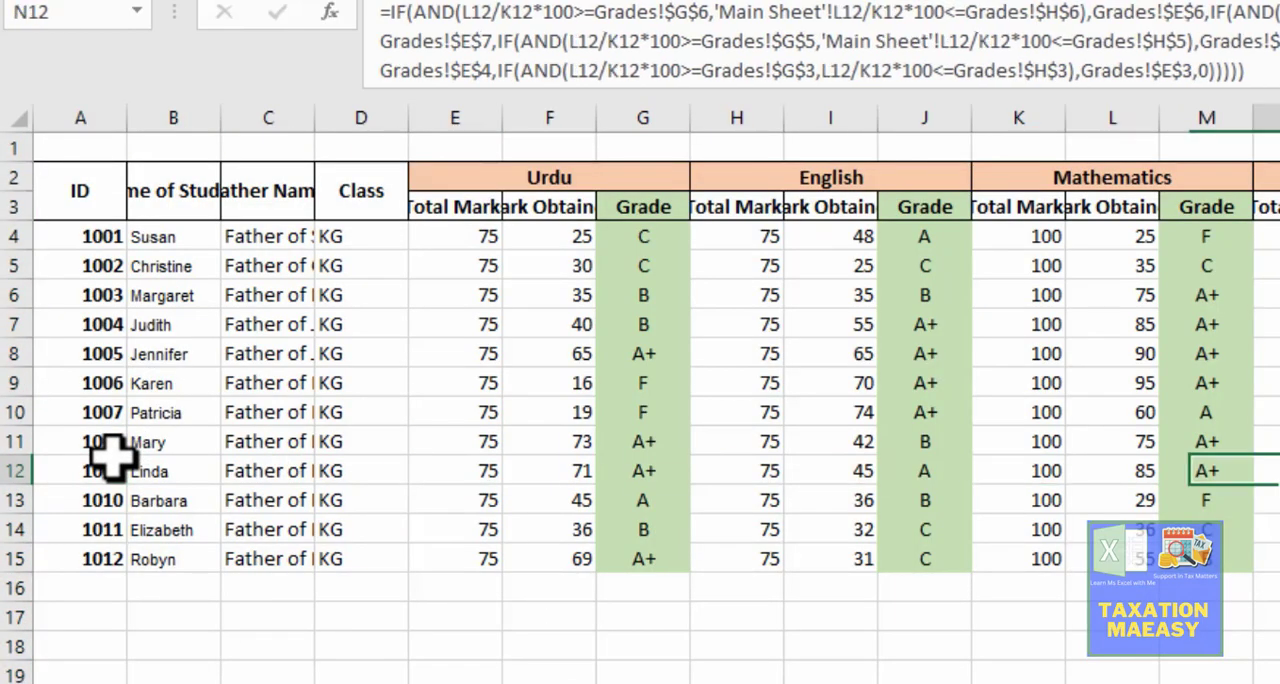
{"action": "key", "text": "Left"}
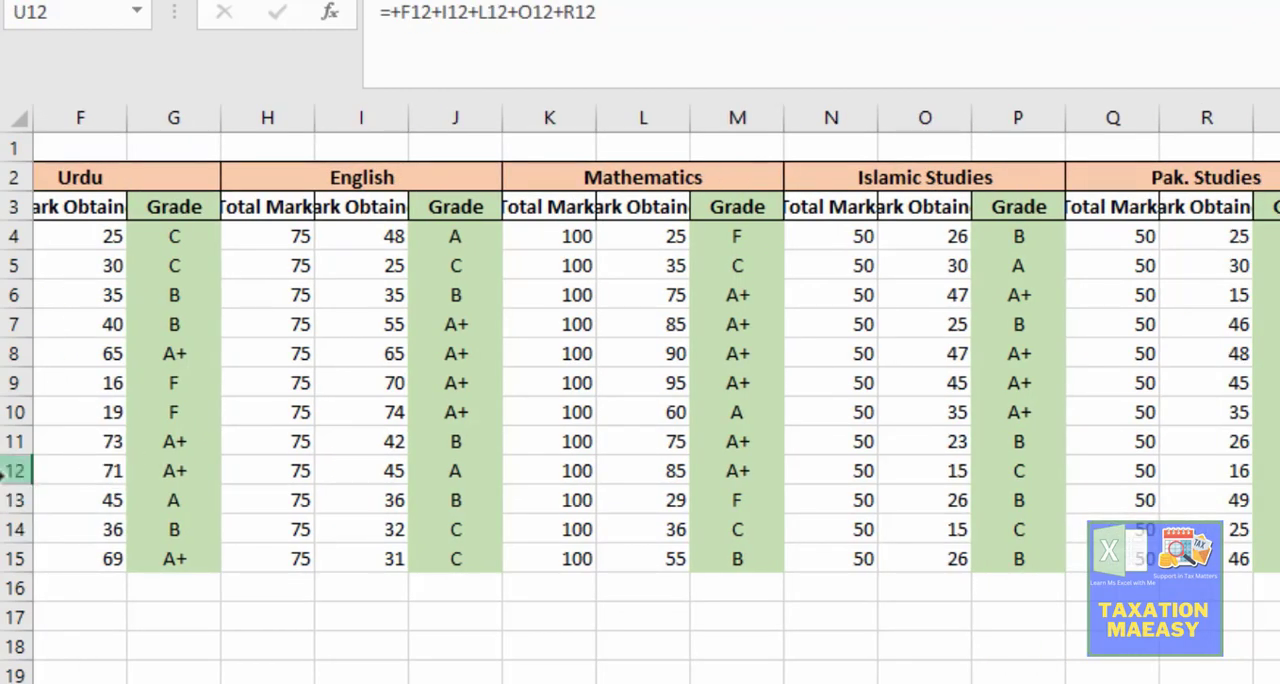
{"action": "left_click", "coordinate": [14, 471]}
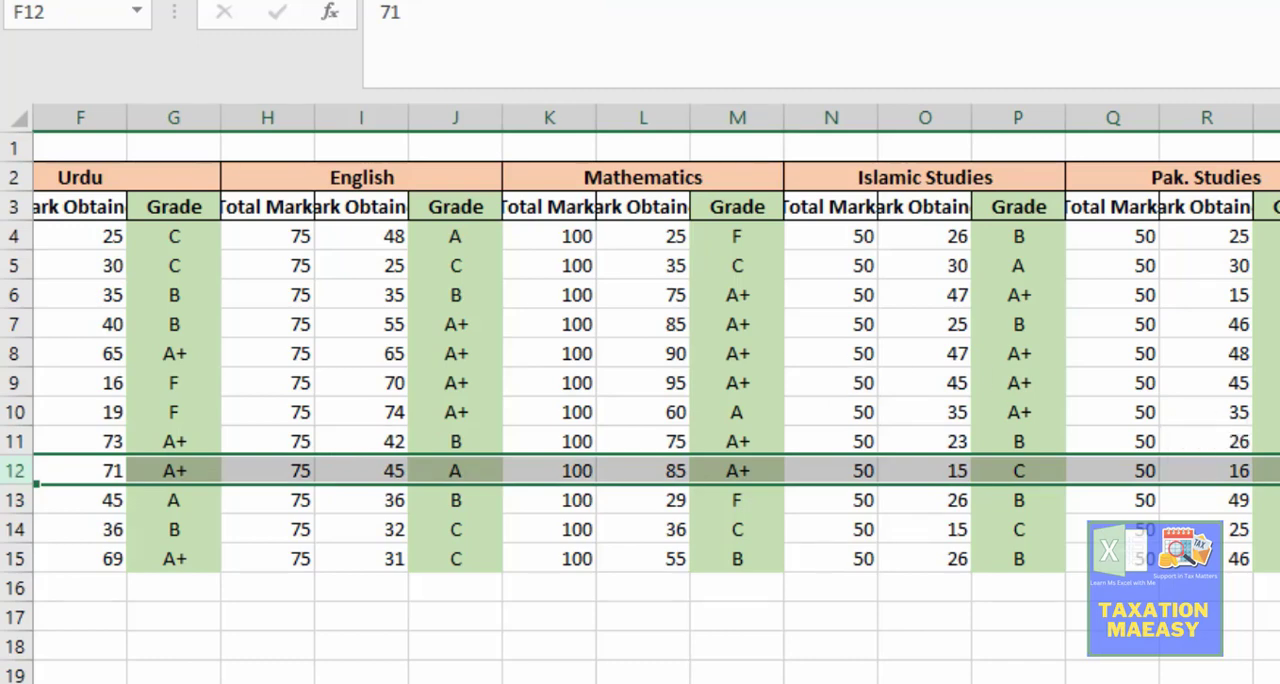
Step: Enter the Urdu percentage formula =D13/C13*100 in E13 of the result card
{"action": "key", "text": "ctrl+Page_Down"}
{"action": "key", "text": "Up"}
{"action": "key", "text": "Up"}
{"action": "key", "text": "Up"}
{"action": "key", "text": "Up"}
{"action": "key", "text": "Up"}
{"action": "key", "text": "Up"}
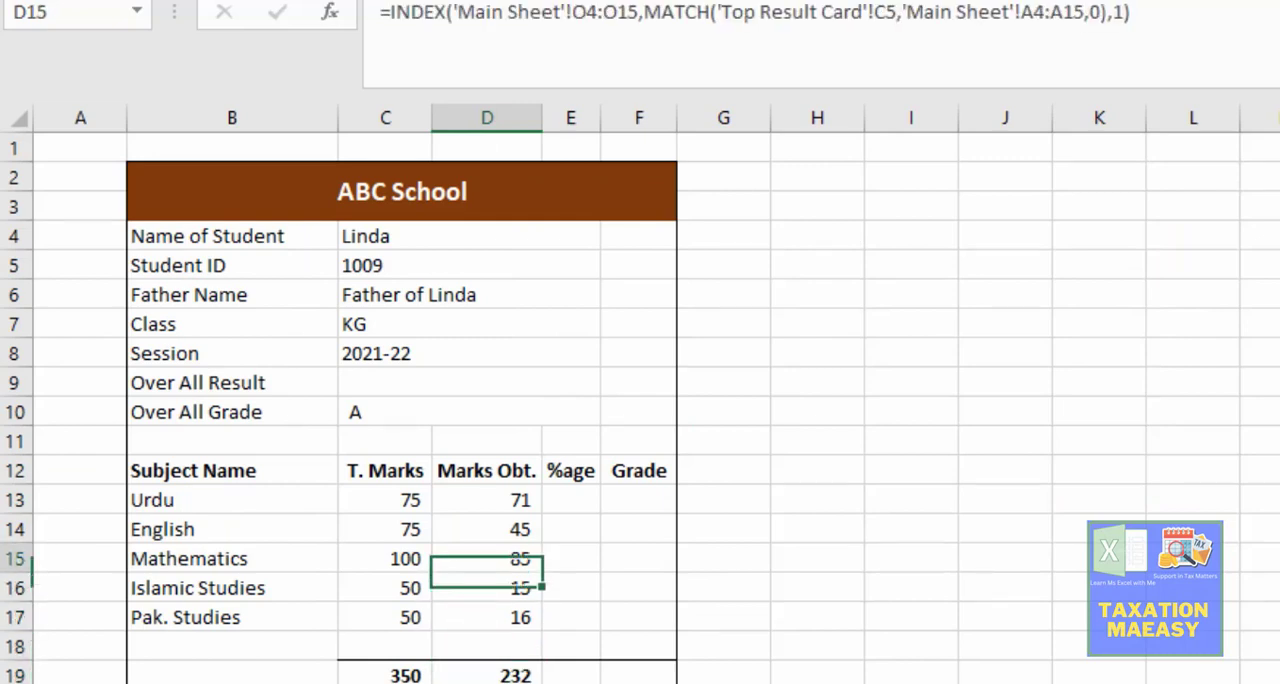
{"action": "key", "text": "Right"}
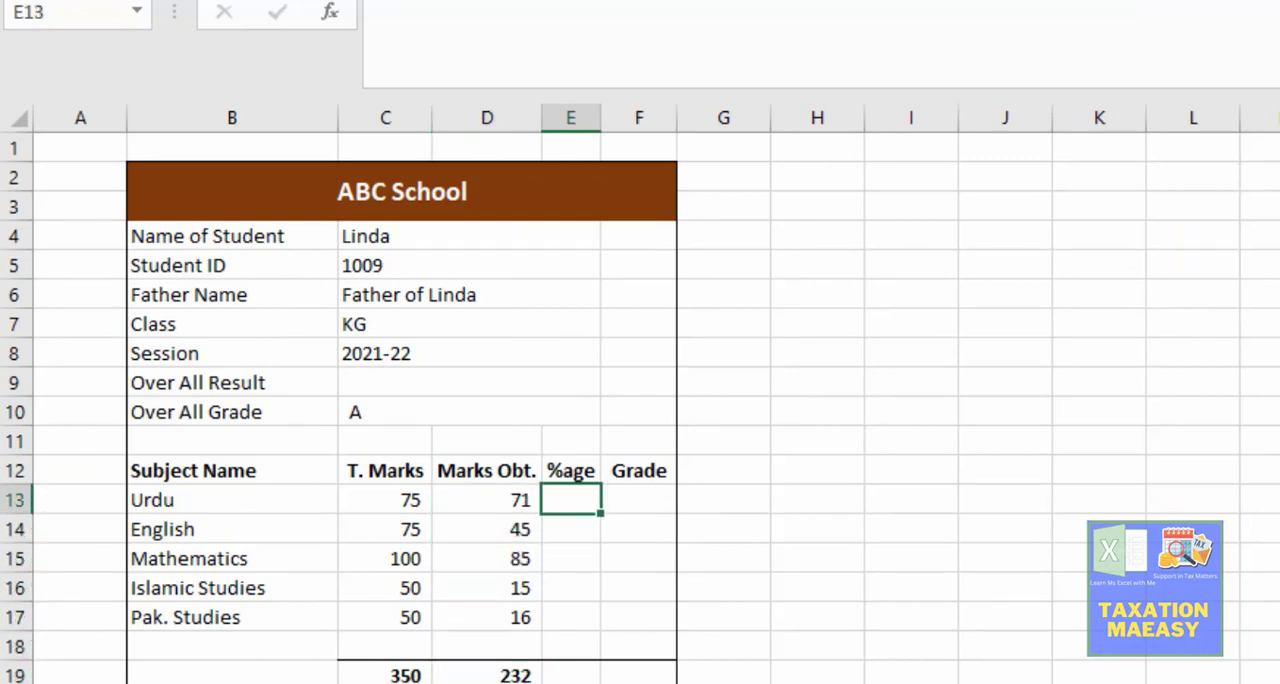
{"action": "type", "text": "="}
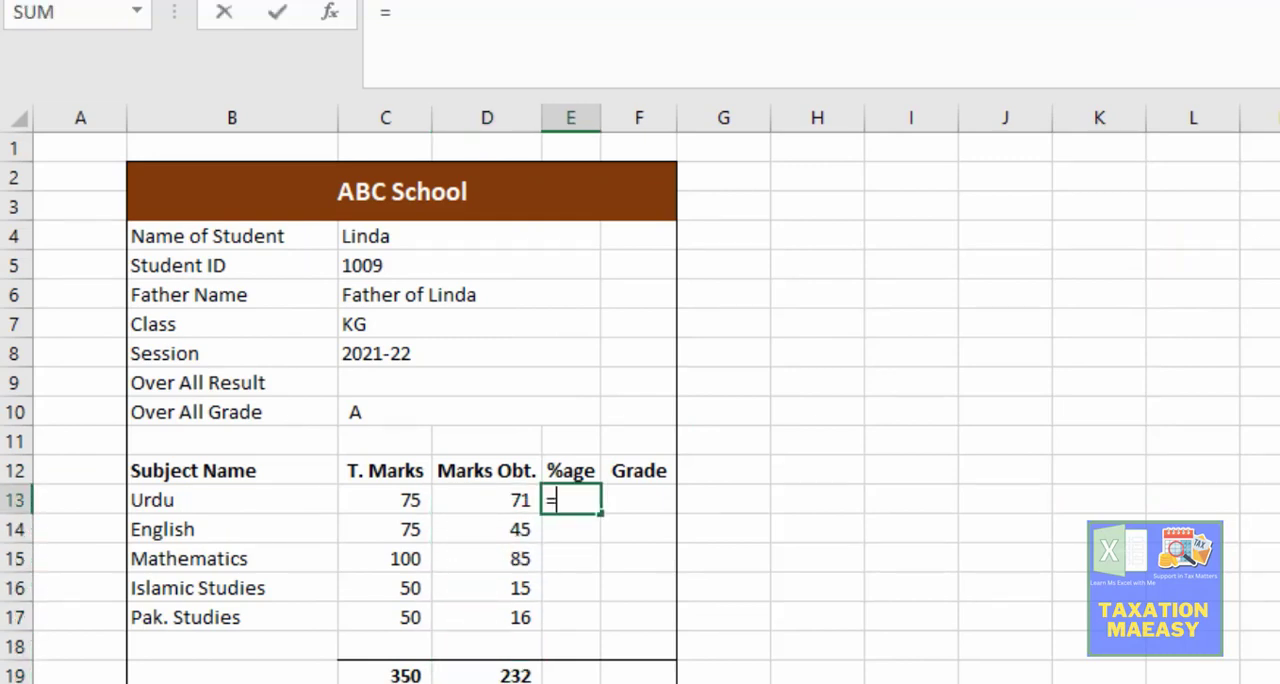
{"action": "key", "text": "Left"}
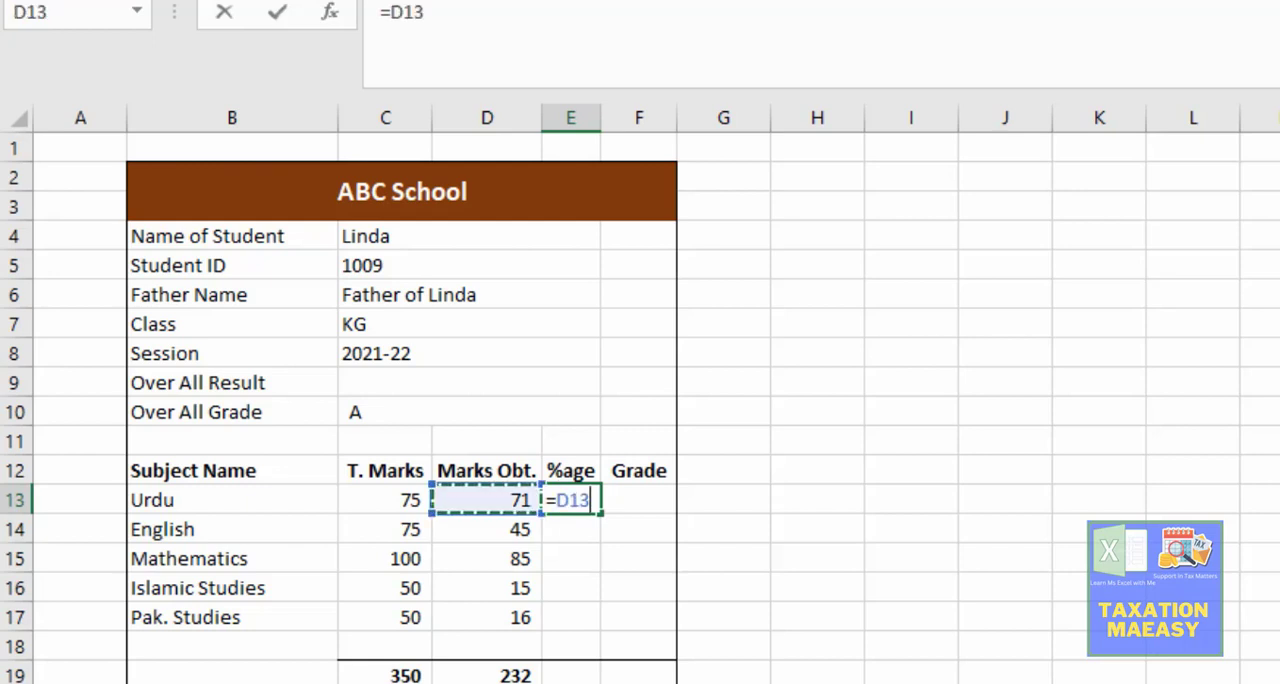
{"action": "type", "text": "/"}
{"action": "key", "text": "Left"}
{"action": "key", "text": "Left"}
{"action": "key", "text": "Left"}
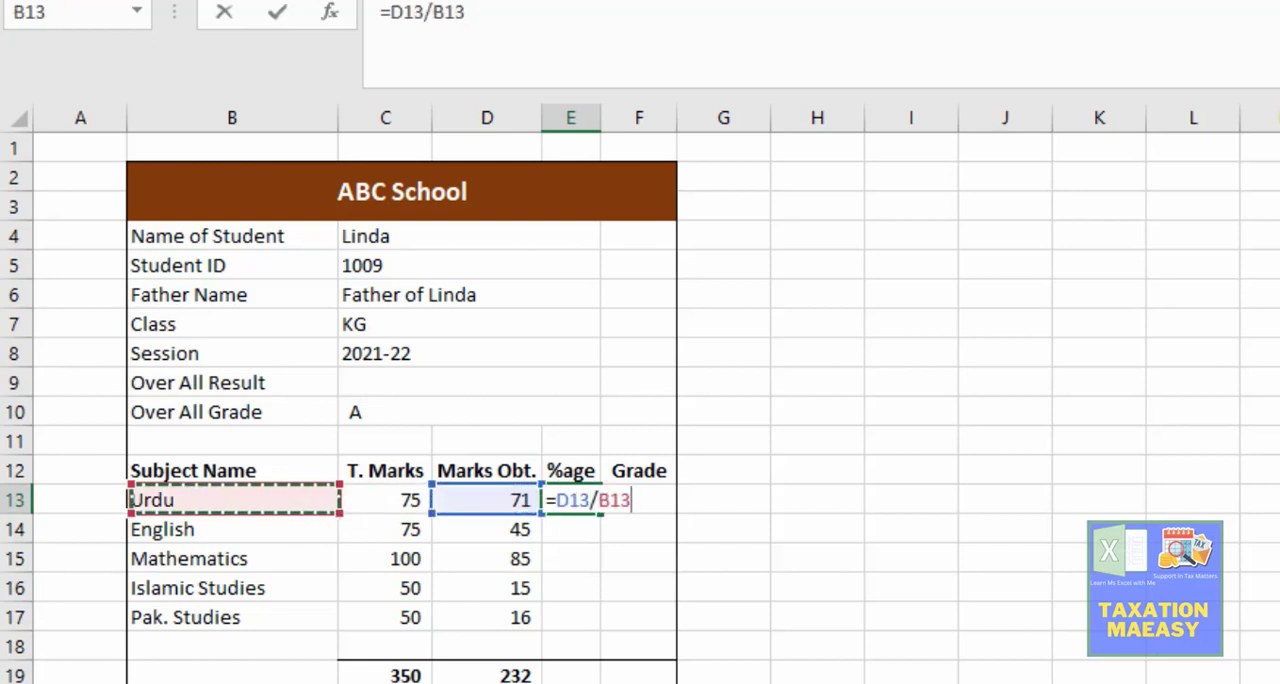
{"action": "key", "text": "Right"}
{"action": "type", "text": "*100"}
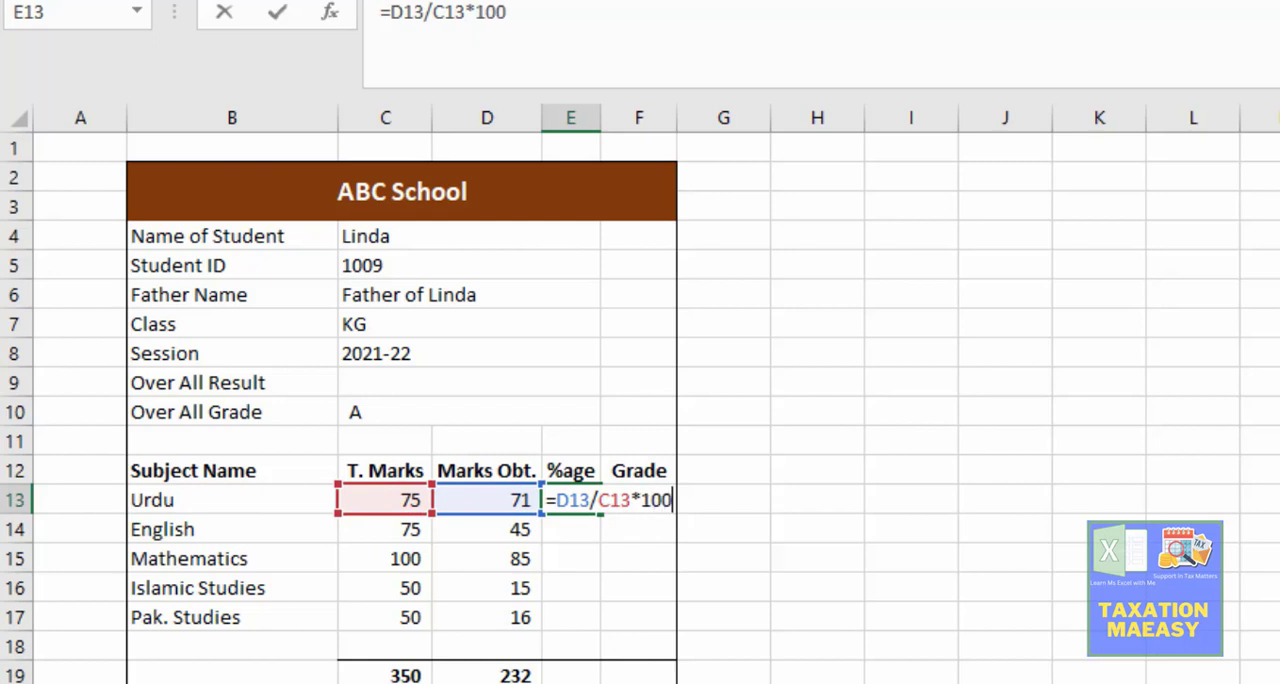
{"action": "key", "text": "Return"}
{"action": "key", "text": "Up"}
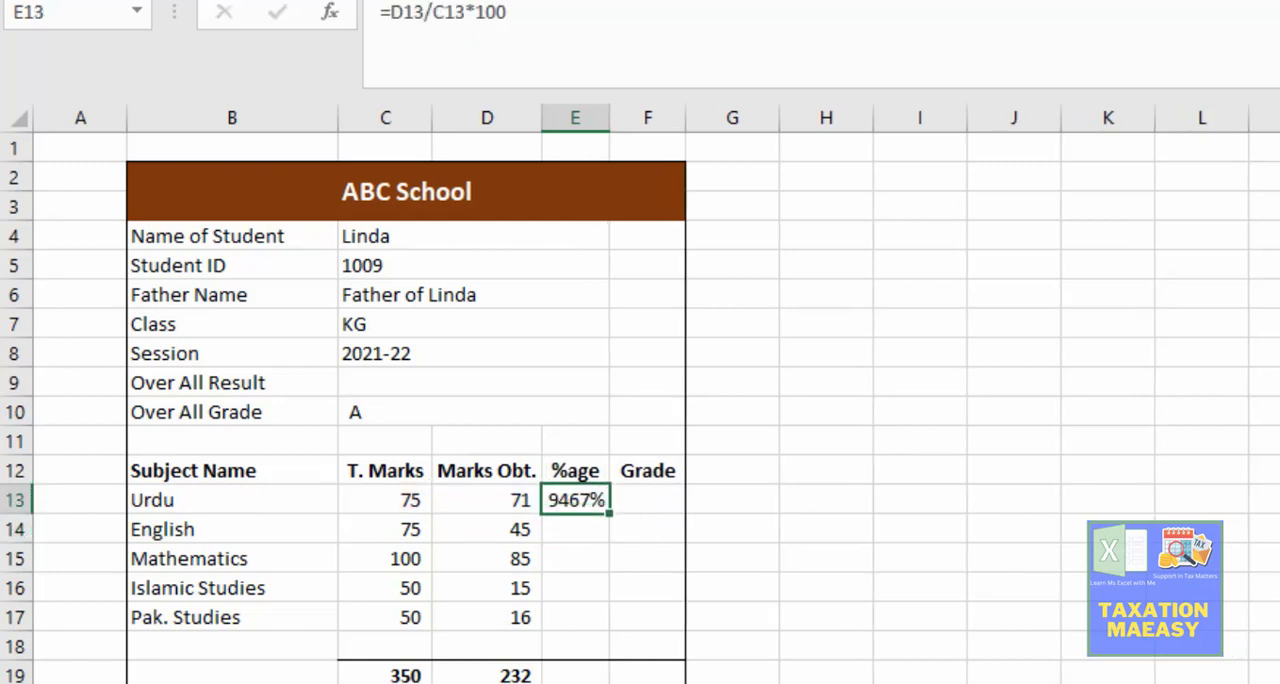
Step: Remove the multiplication by 100 from the Urdu percentage in E13, leaving =D13/C13
{"action": "key", "text": "F2"}
{"action": "key", "text": "BackSpace"}
{"action": "key", "text": "BackSpace"}
{"action": "key", "text": "BackSpace"}
{"action": "key", "text": "BackSpace"}
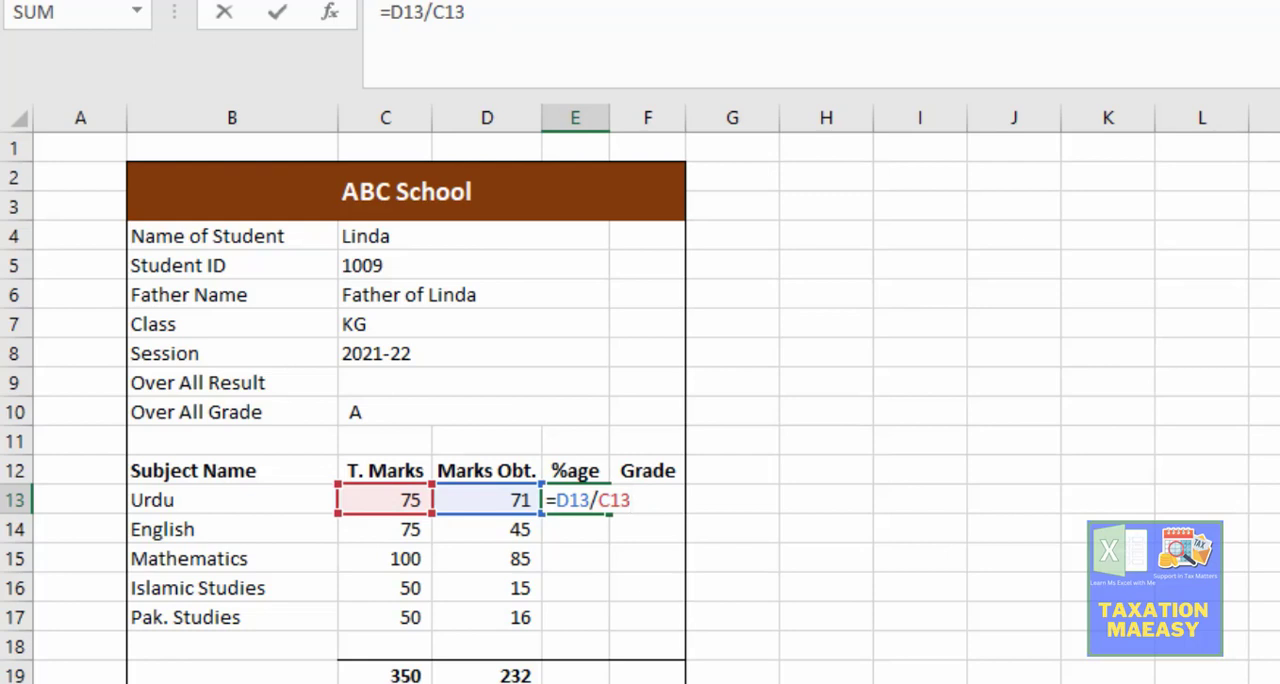
{"action": "key", "text": "Return"}
{"action": "key", "text": "Up"}
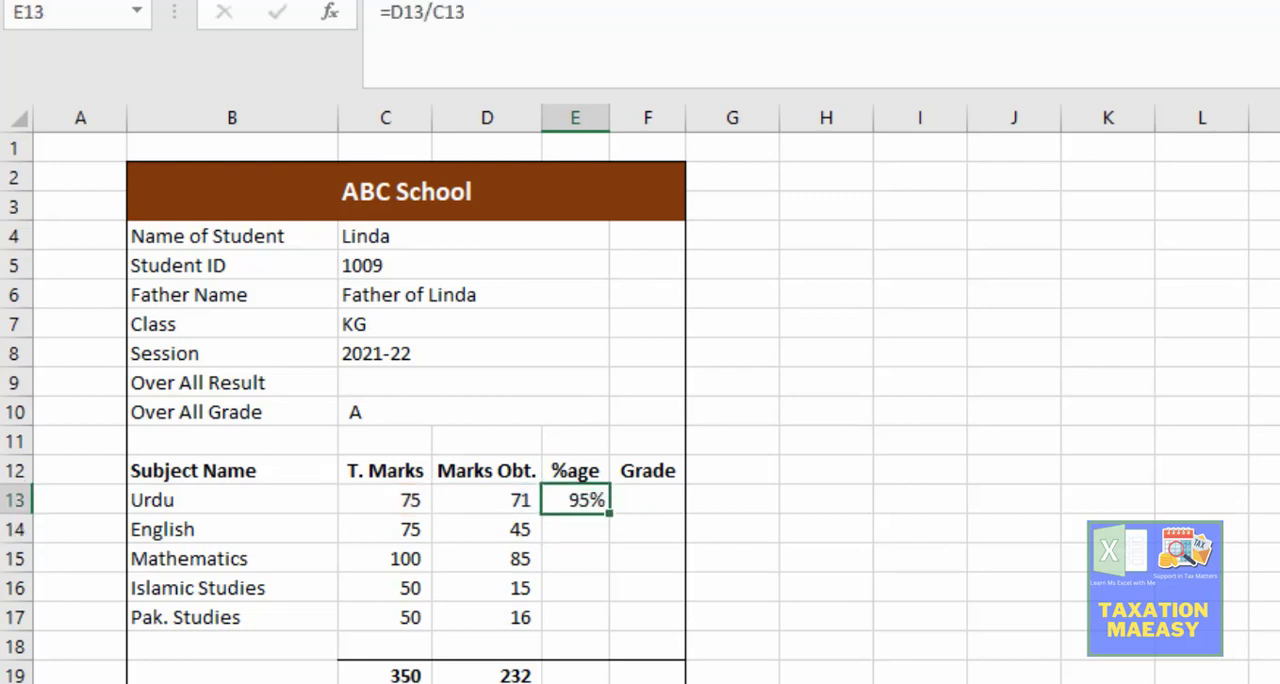
Step: Copy the Urdu percentage formula from E13 to the other subjects, English to Pak. Studies, in E14:E17
{"action": "key", "text": "ctrl+c"}
{"action": "key", "text": "Down"}
{"action": "key", "text": "shift+Down"}
{"action": "key", "text": "shift+Down"}
{"action": "key", "text": "shift+Down"}
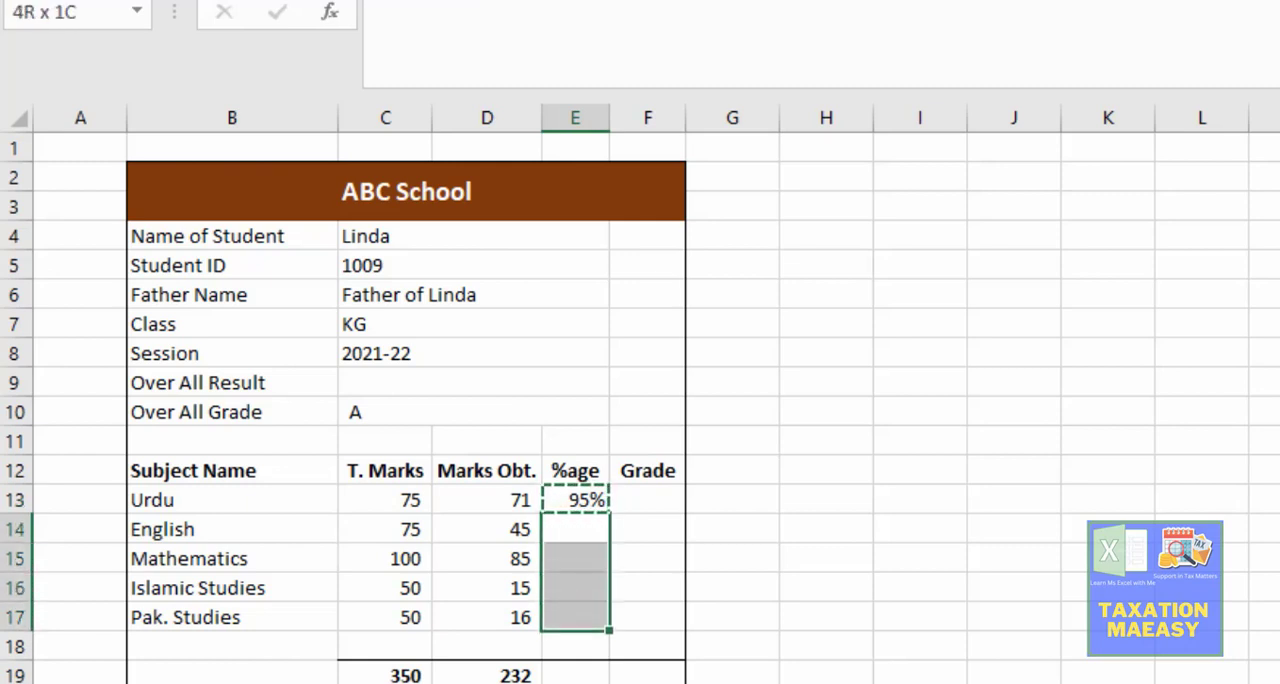
{"action": "key", "text": "ctrl+v"}
{"action": "key", "text": "Down"}
Step: Copy the Pak. Studies percentage from E17 and paste only its formula into the totals row at E19, checking its references
{"action": "key", "text": "Down"}
{"action": "key", "text": "Down"}
{"action": "key", "text": "Down"}
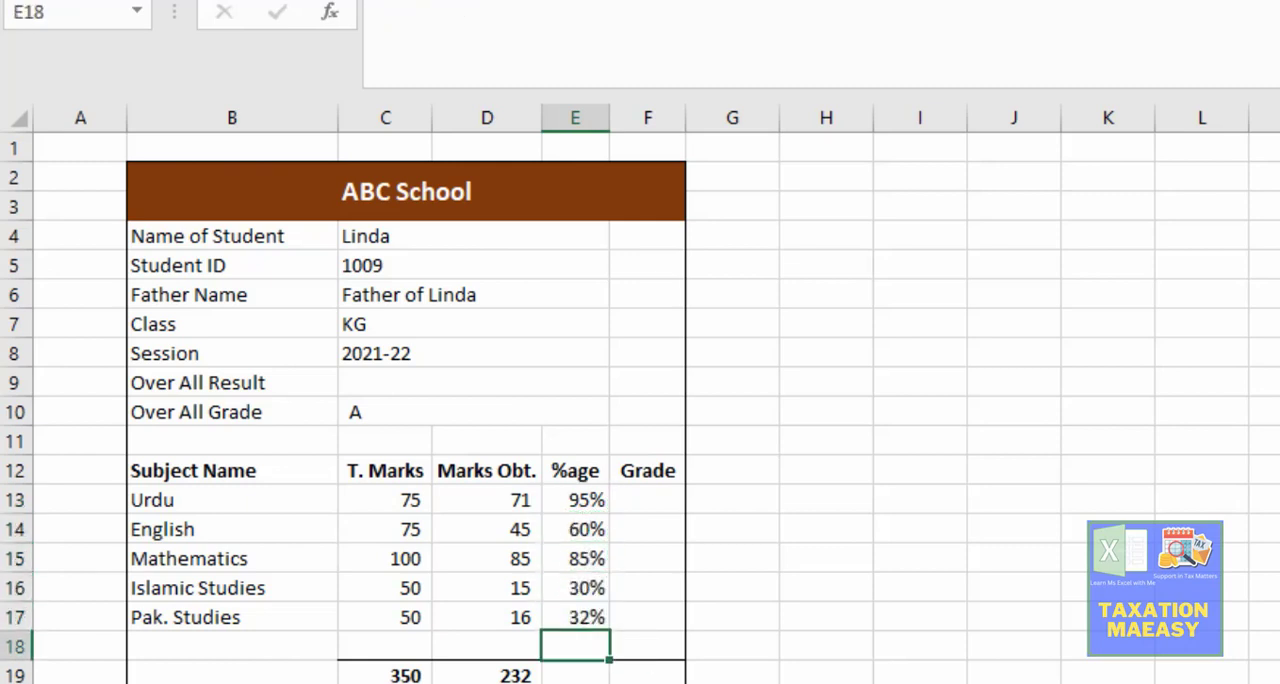
{"action": "key", "text": "Up"}
{"action": "key", "text": "Down"}
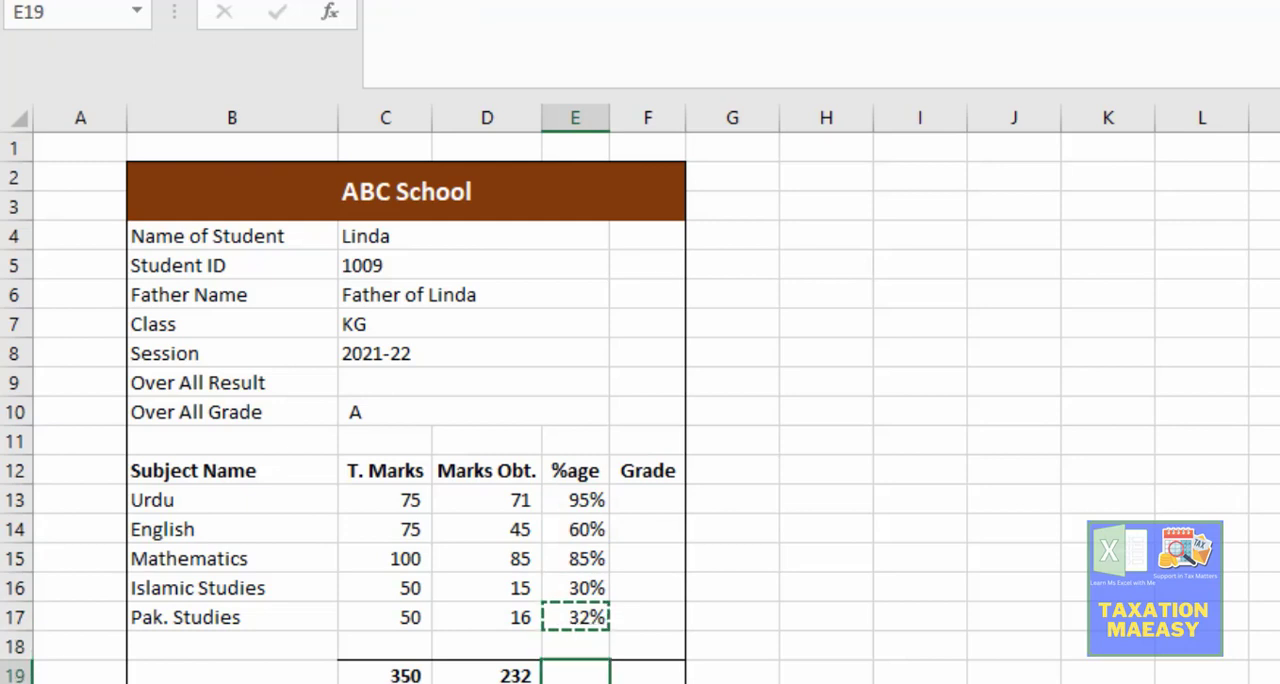
{"action": "key", "text": "Menu"}
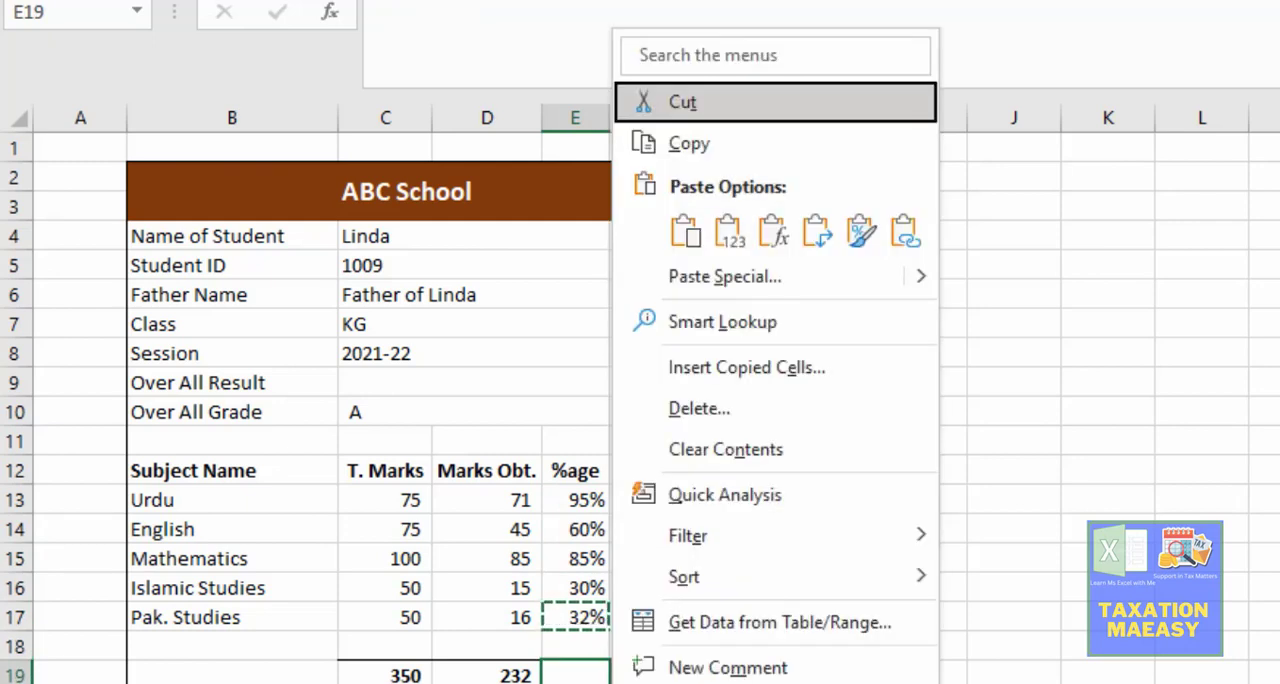
{"action": "key", "text": "f"}
{"action": "key", "text": "F2"}
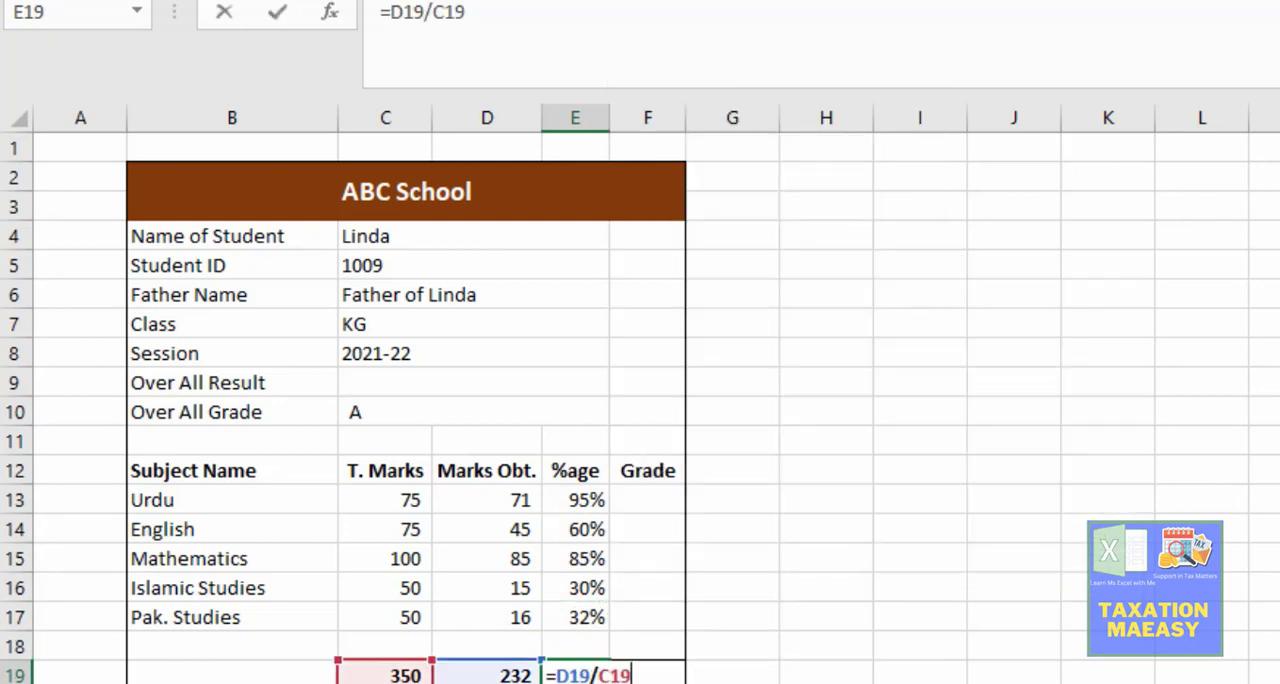
{"action": "key", "text": "Escape"}
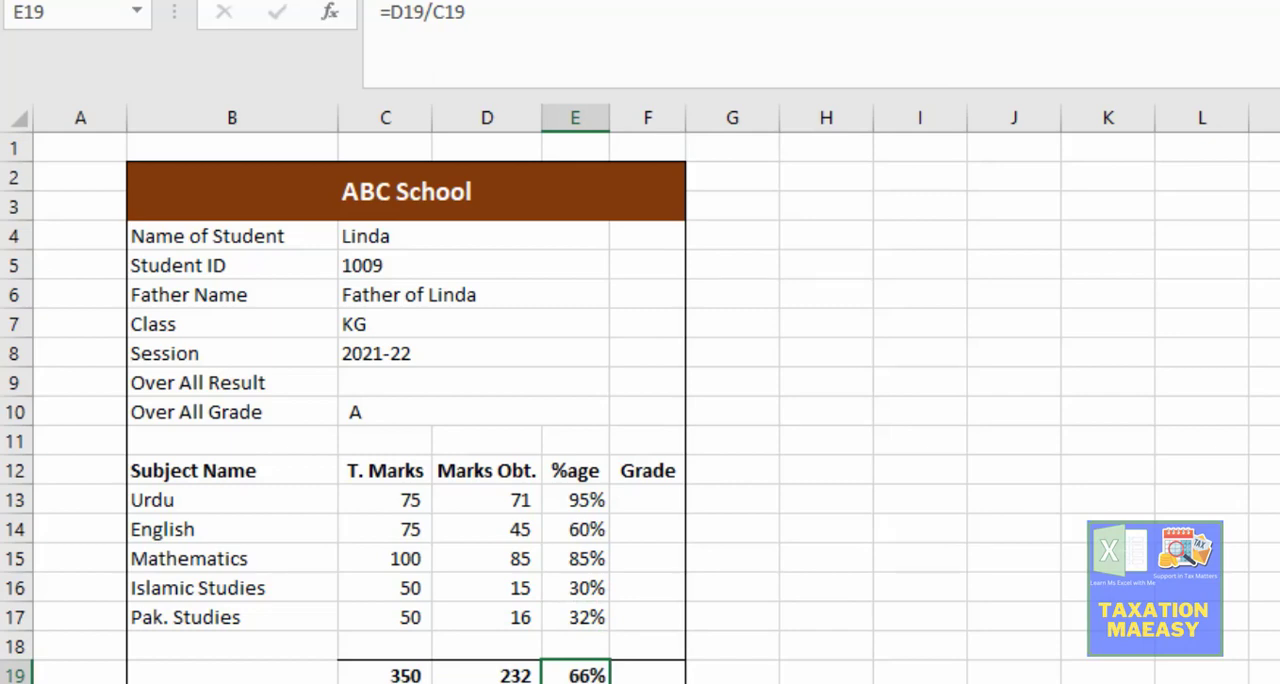
Step: Select the percentage cells E13:E19 on the result card and look over the number formatting options
{"action": "key", "text": "ctrl+Page_Up"}
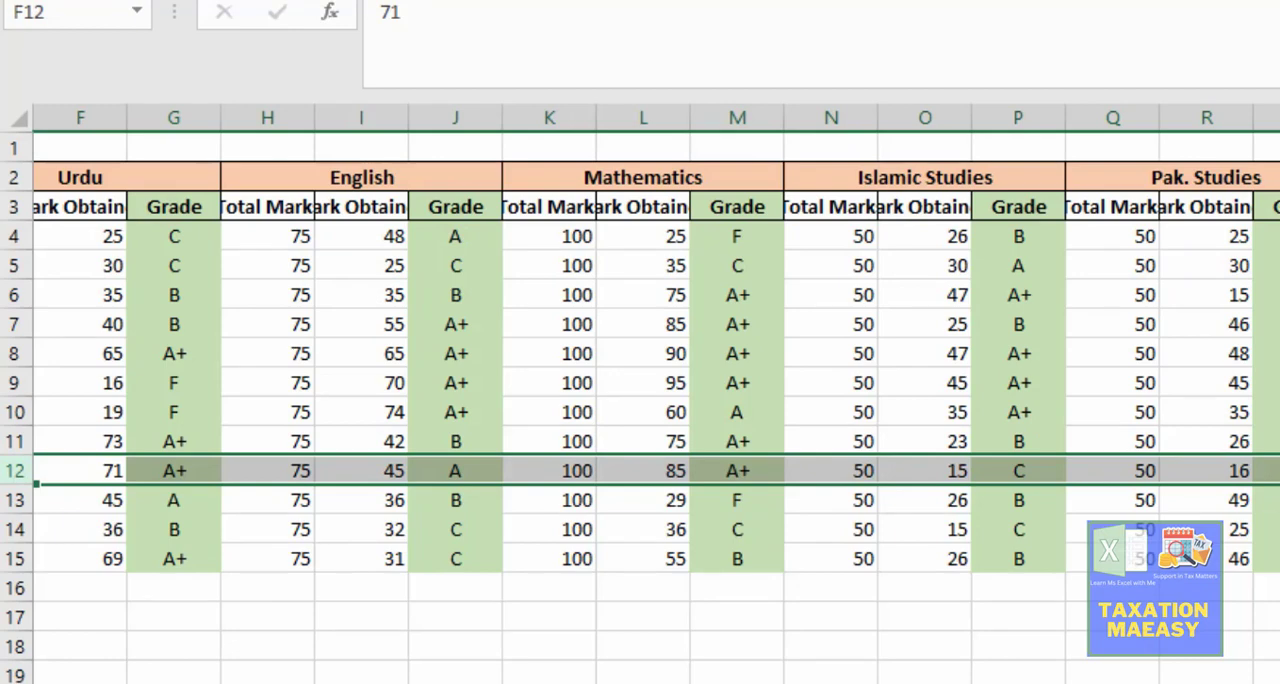
{"action": "key", "text": "ctrl+Page_Down"}
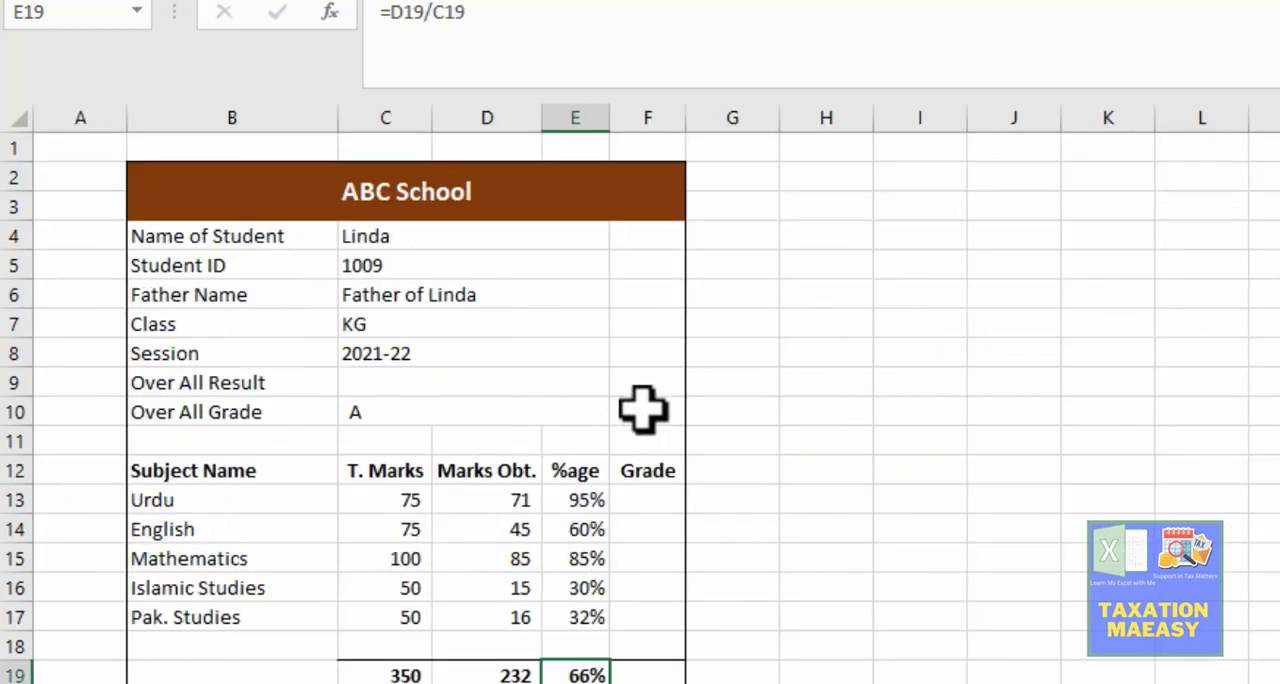
{"action": "left_click", "coordinate": [590, 487]}
{"action": "key", "text": "shift+Down"}
{"action": "key", "text": "shift+Down"}
{"action": "key", "text": "shift+Down"}
{"action": "key", "text": "shift+Down"}
{"action": "key", "text": "shift+Down"}
{"action": "key", "text": "shift+Down"}
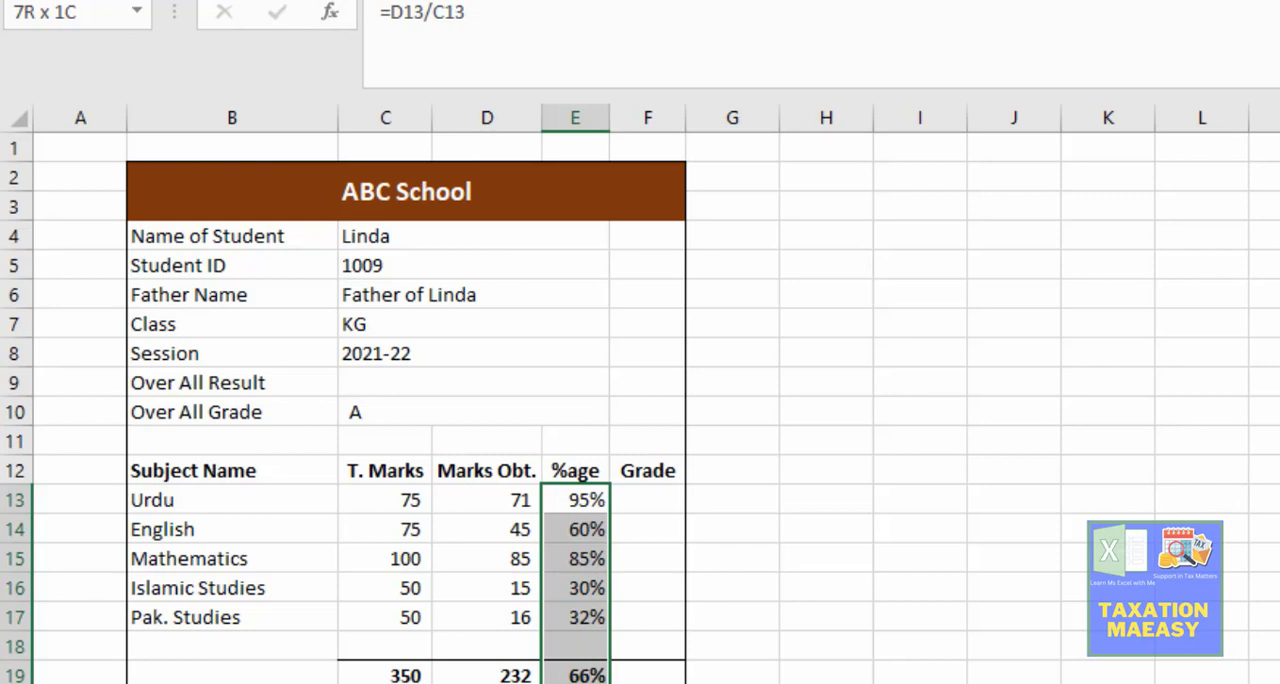
{"action": "key", "text": "alt+h"}
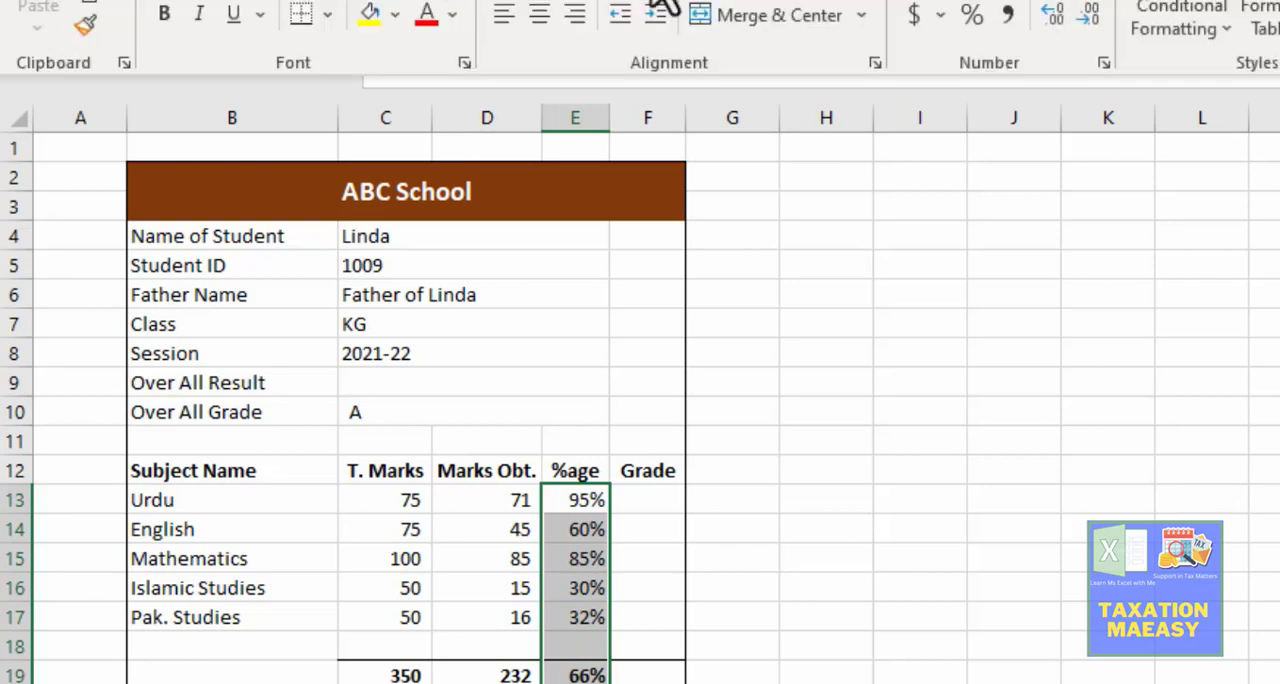
{"action": "left_click", "coordinate": [850, 2]}
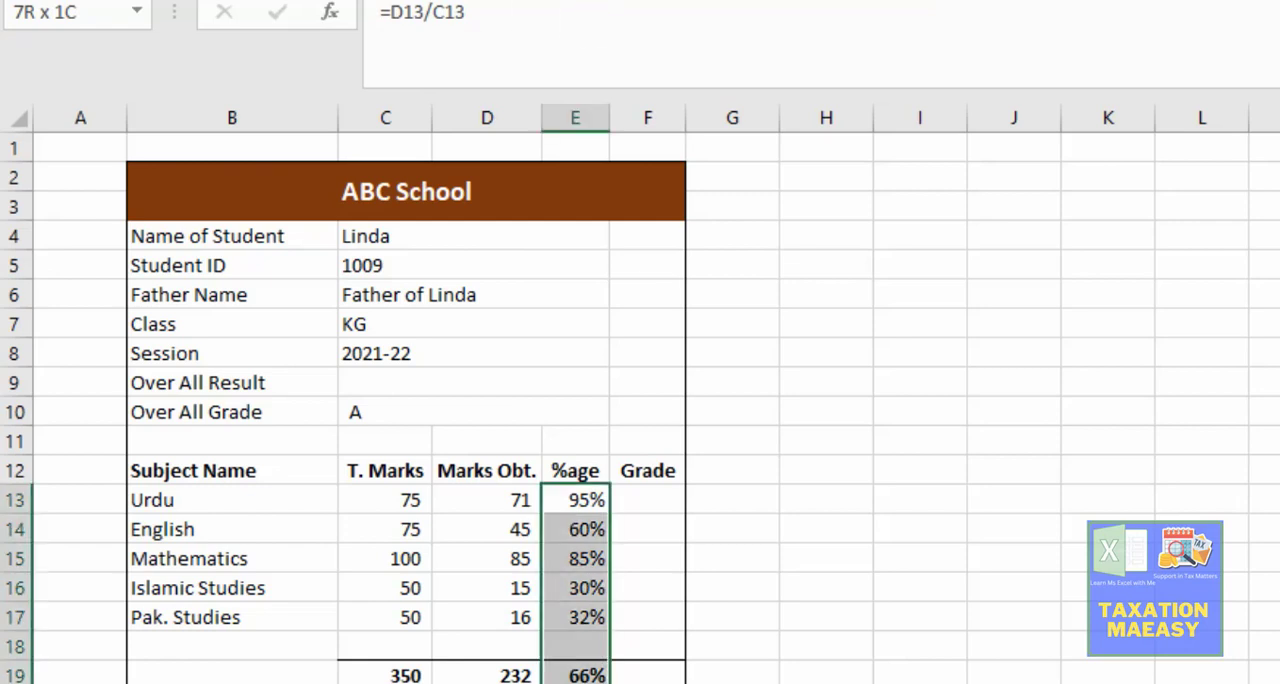
{"action": "left_click", "coordinate": [104, 0]}
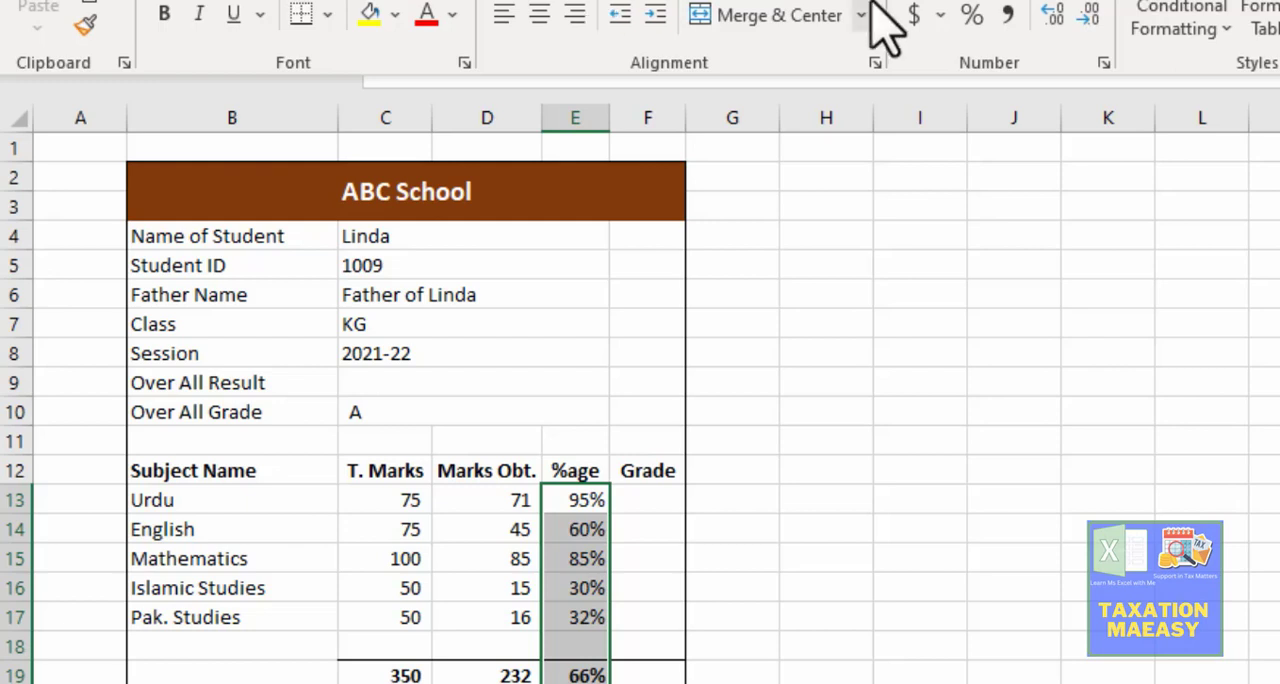
{"action": "key", "text": "Escape"}
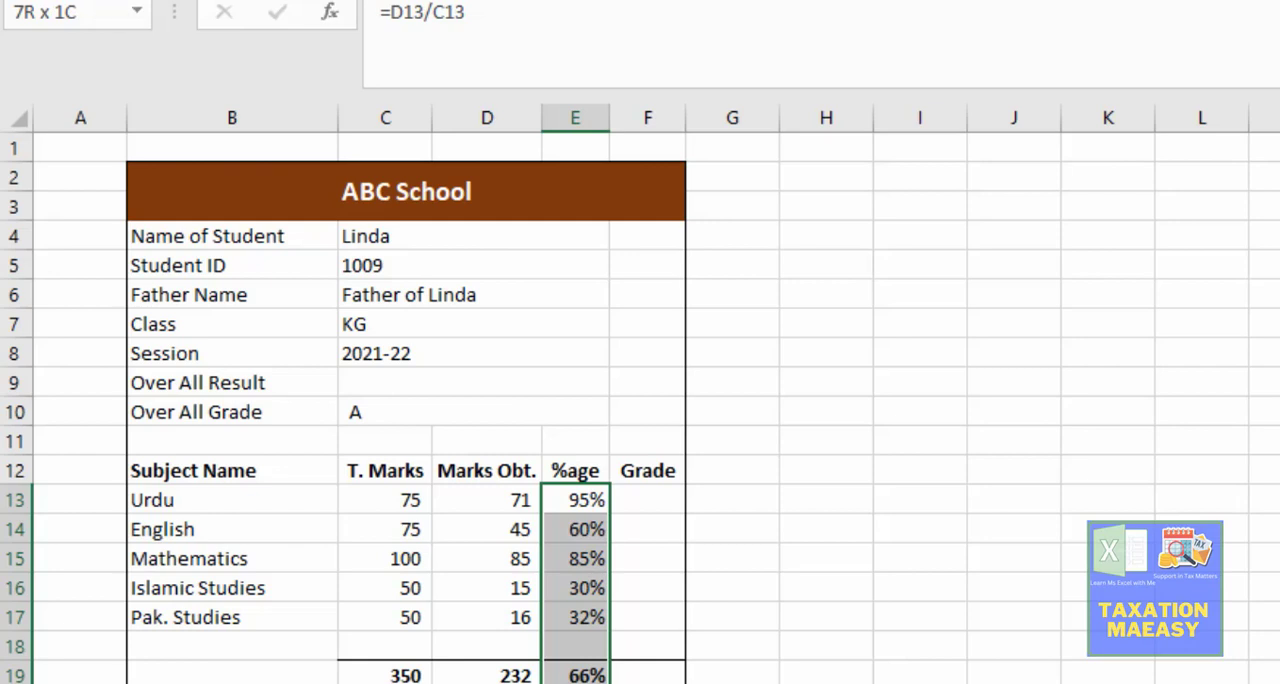
Step: Show the percentages in E13:E19 with two decimal places
{"action": "key", "text": "alt+h"}
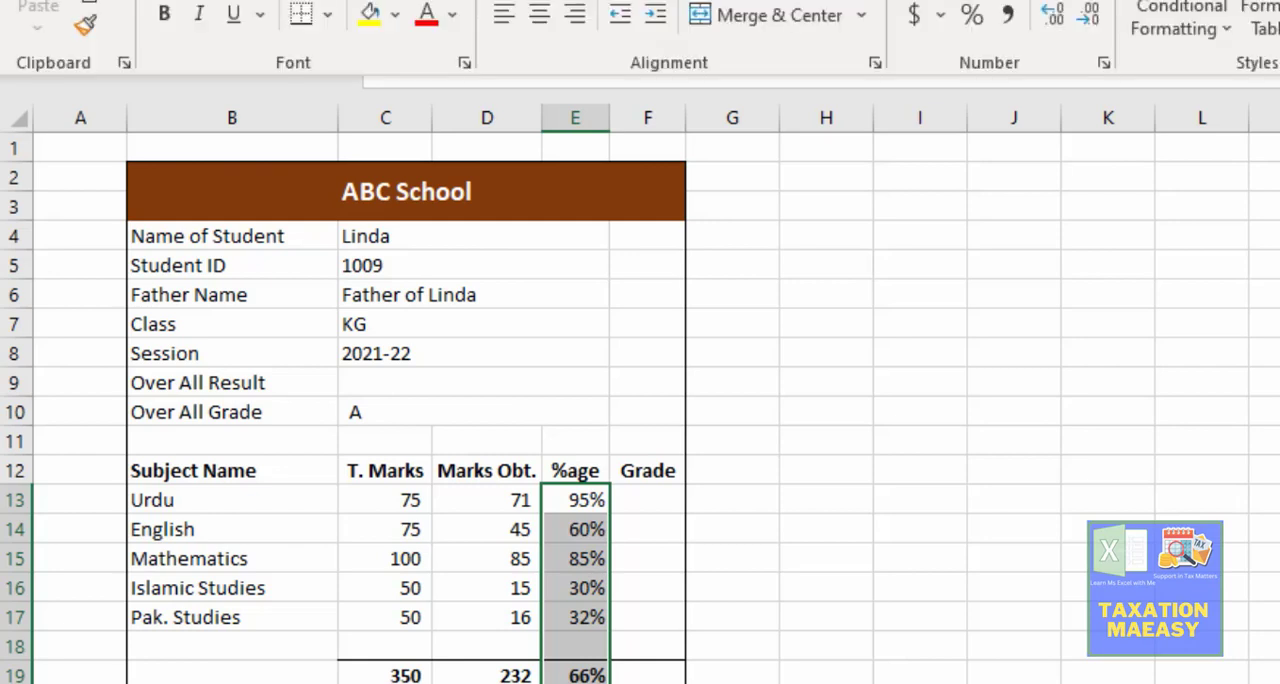
{"action": "left_click", "coordinate": [1058, 12]}
{"action": "left_click", "coordinate": [1058, 12]}
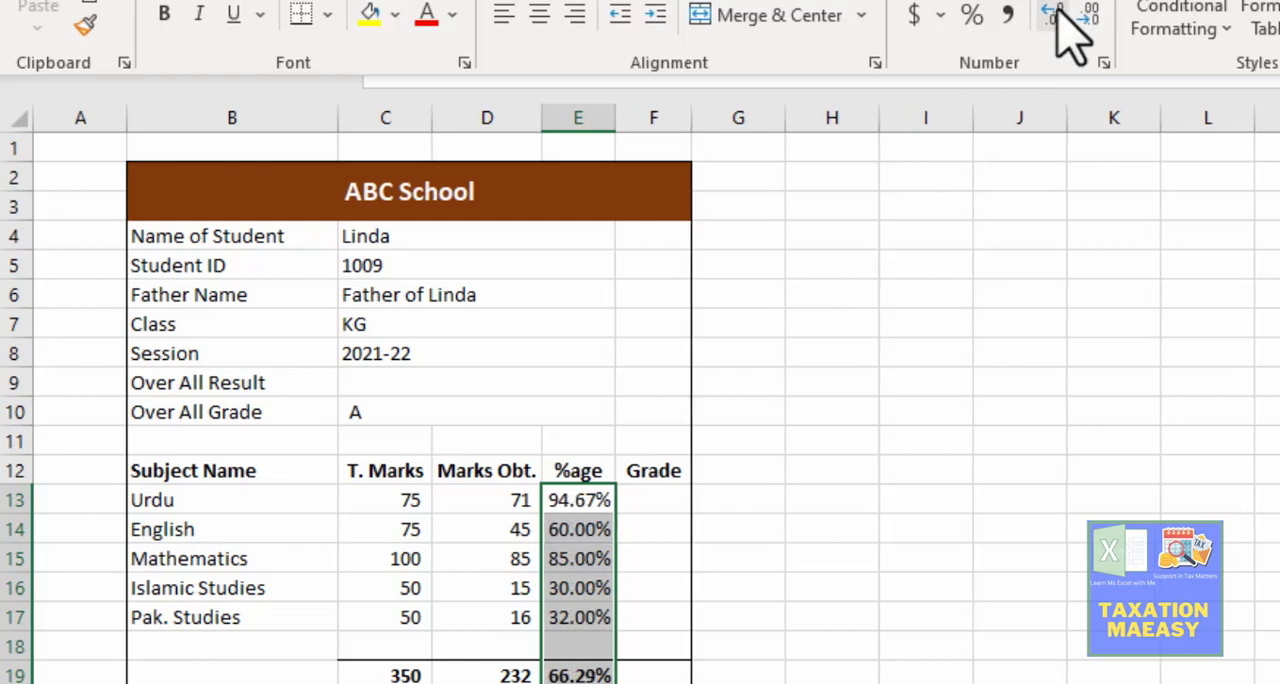
{"action": "key", "text": "Escape"}
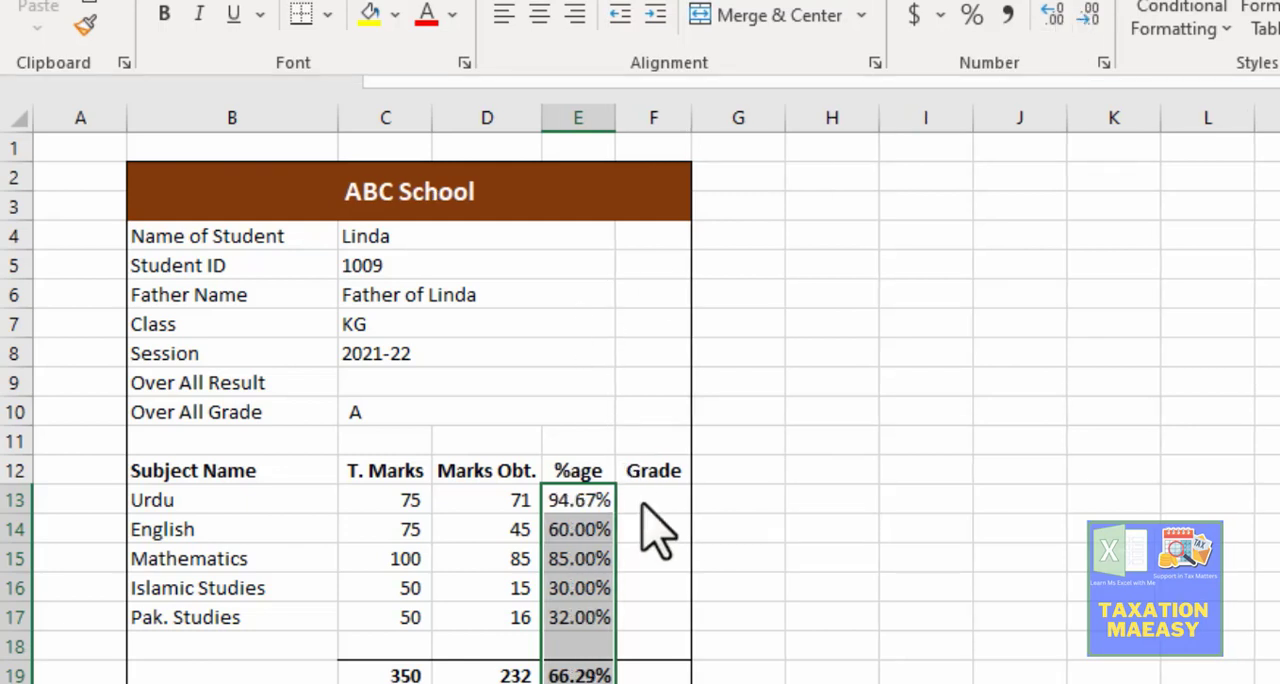
Step: Copy the formula text of the Urdu marks lookup in D13 and paste it unchanged into the Urdu grade cell F13
{"action": "left_click", "coordinate": [645, 502]}
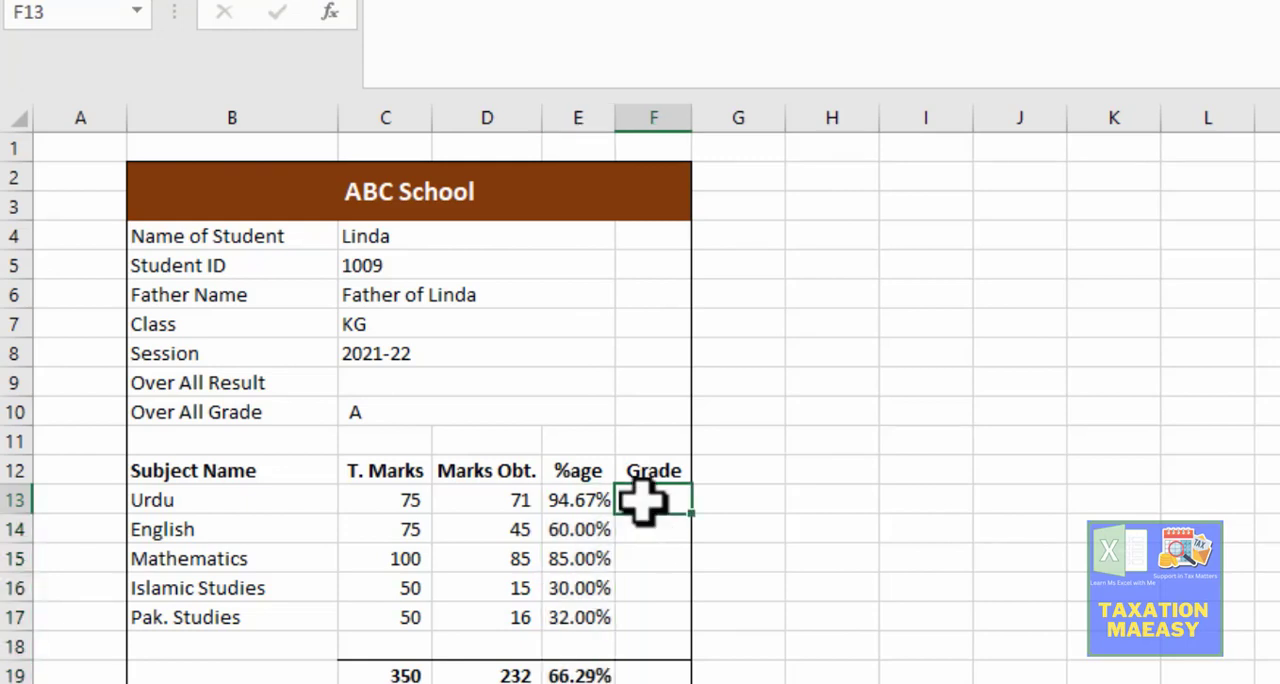
{"action": "key", "text": "Left"}
{"action": "key", "text": "Left"}
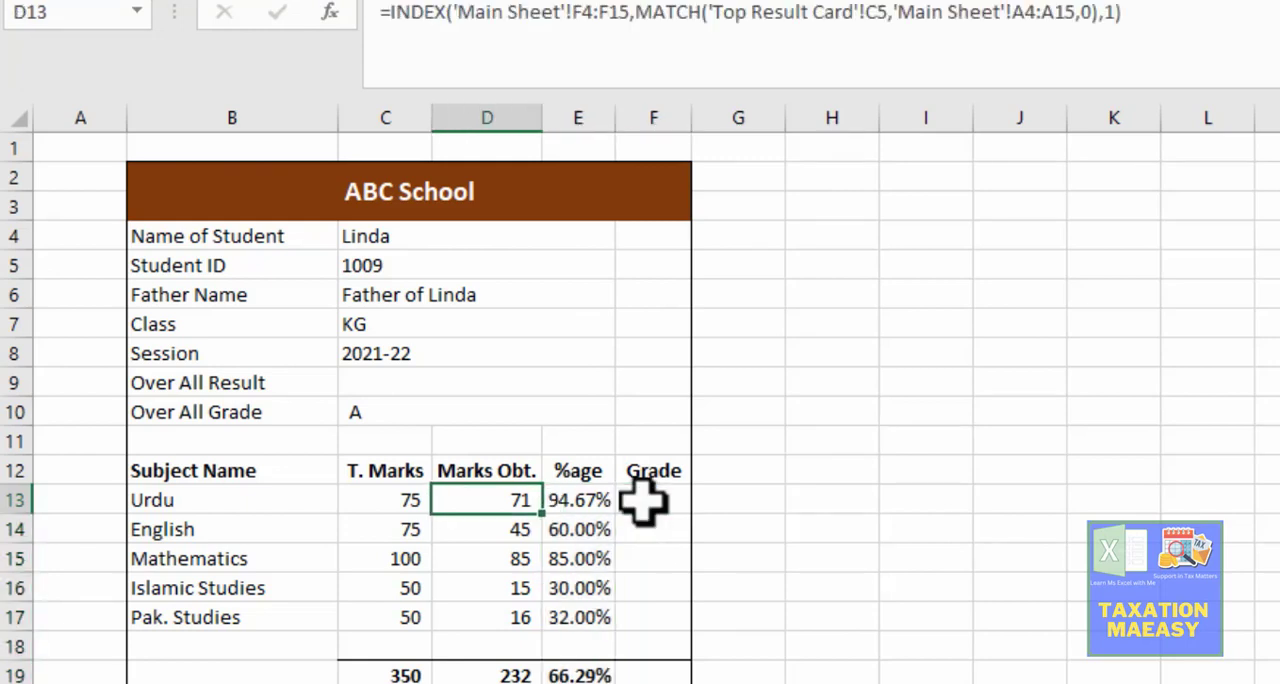
{"action": "key", "text": "F2"}
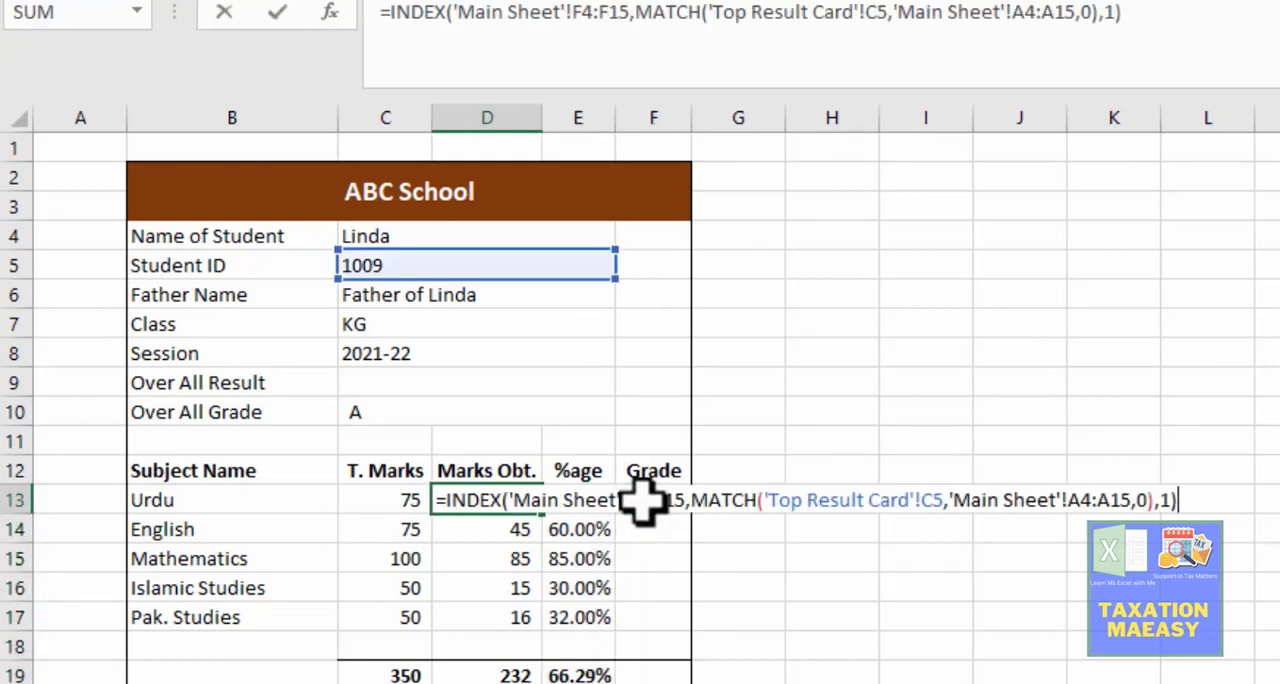
{"action": "key", "text": "shift+Home"}
{"action": "key", "text": "ctrl+c"}
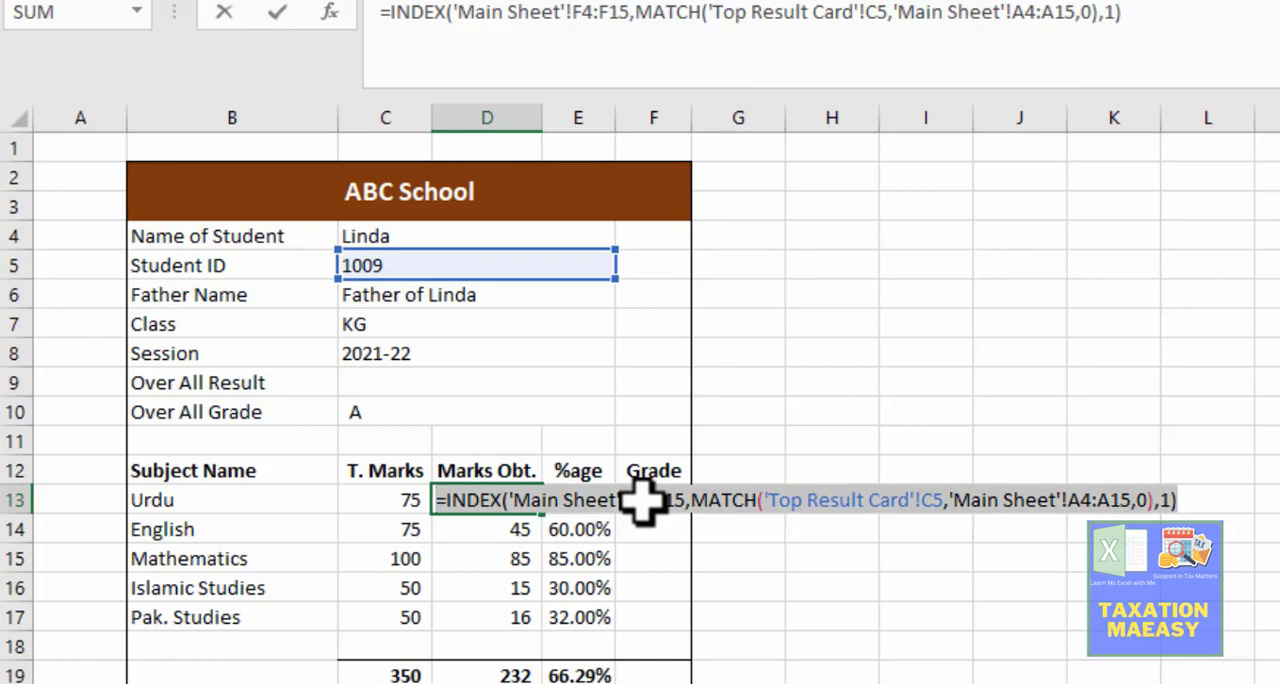
{"action": "key", "text": "Escape"}
{"action": "key", "text": "Right"}
{"action": "key", "text": "Right"}
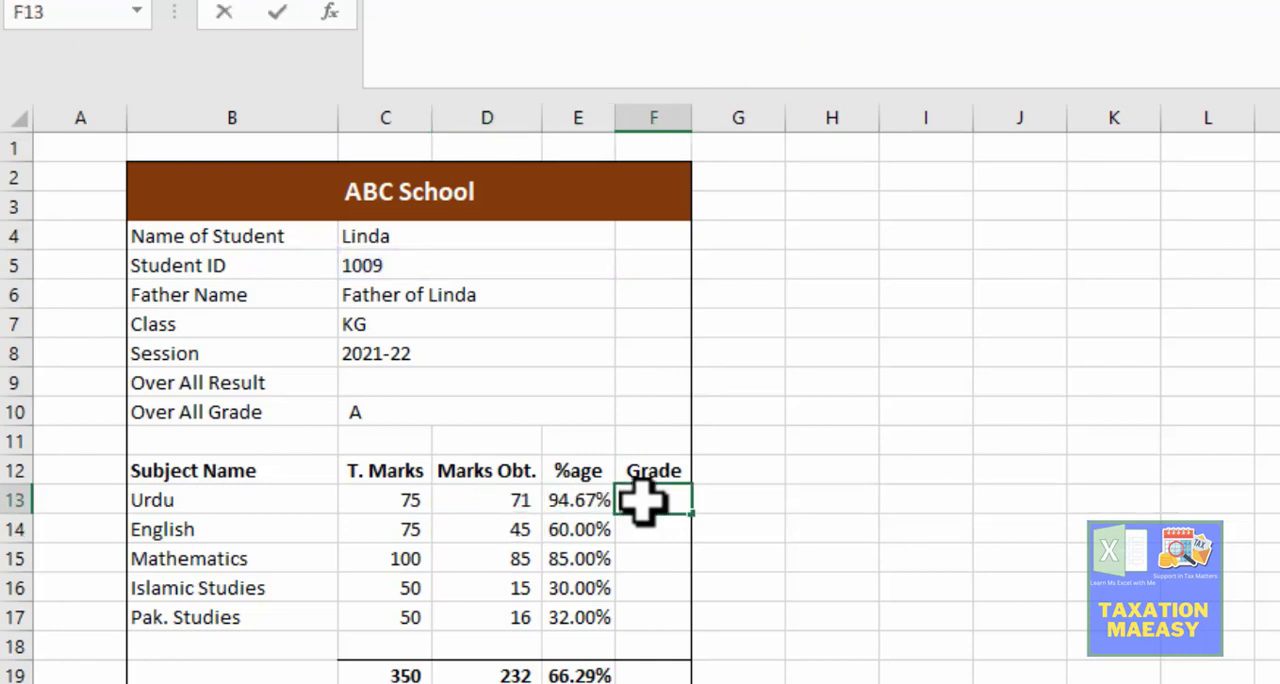
{"action": "key", "text": "F2"}
{"action": "key", "text": "ctrl+v"}
{"action": "key", "text": "Return"}
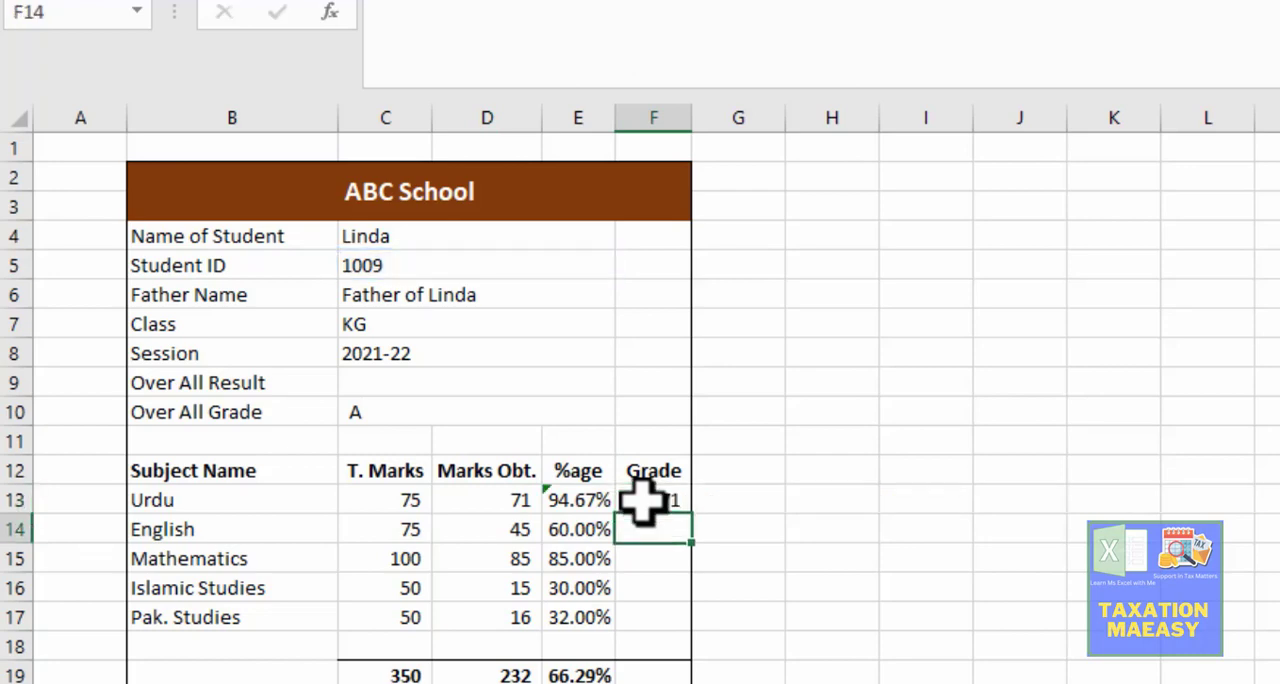
Step: Copy the lookup formula text from F13 and paste it unchanged into the English grade cell F14
{"action": "left_click", "coordinate": [640, 503]}
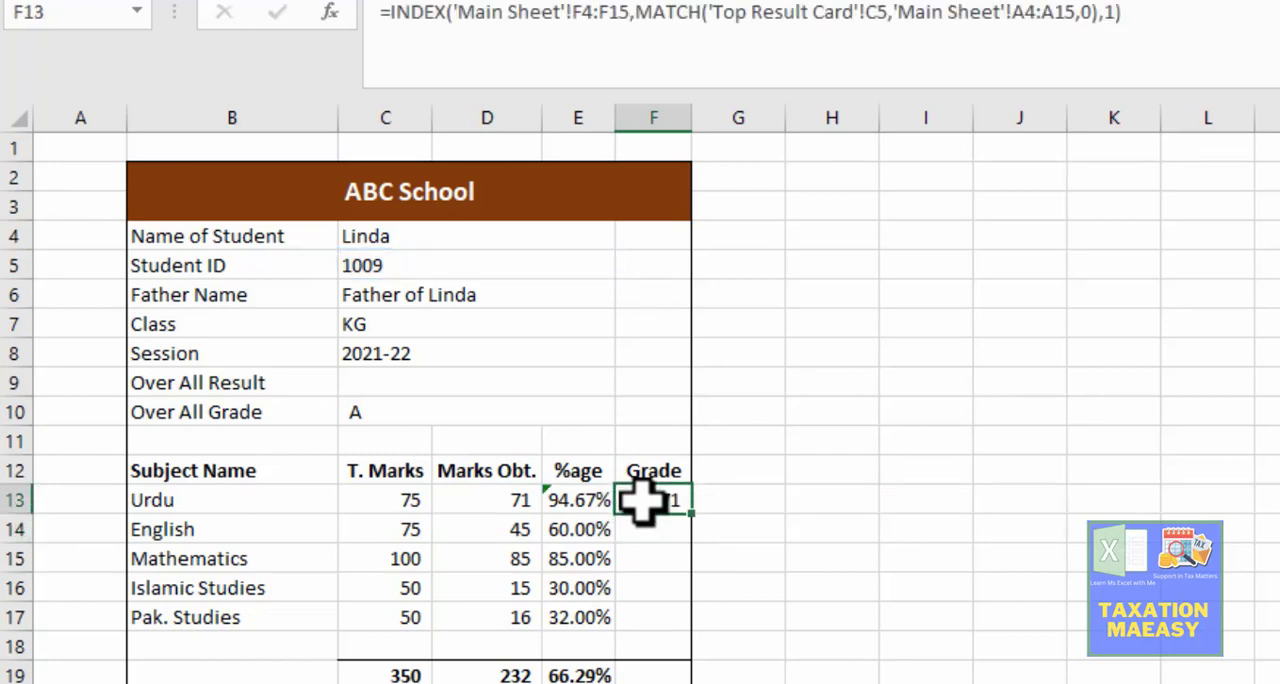
{"action": "key", "text": "Return"}
{"action": "left_click", "coordinate": [640, 503]}
{"action": "key", "text": "F2"}
{"action": "key", "text": "shift+Home"}
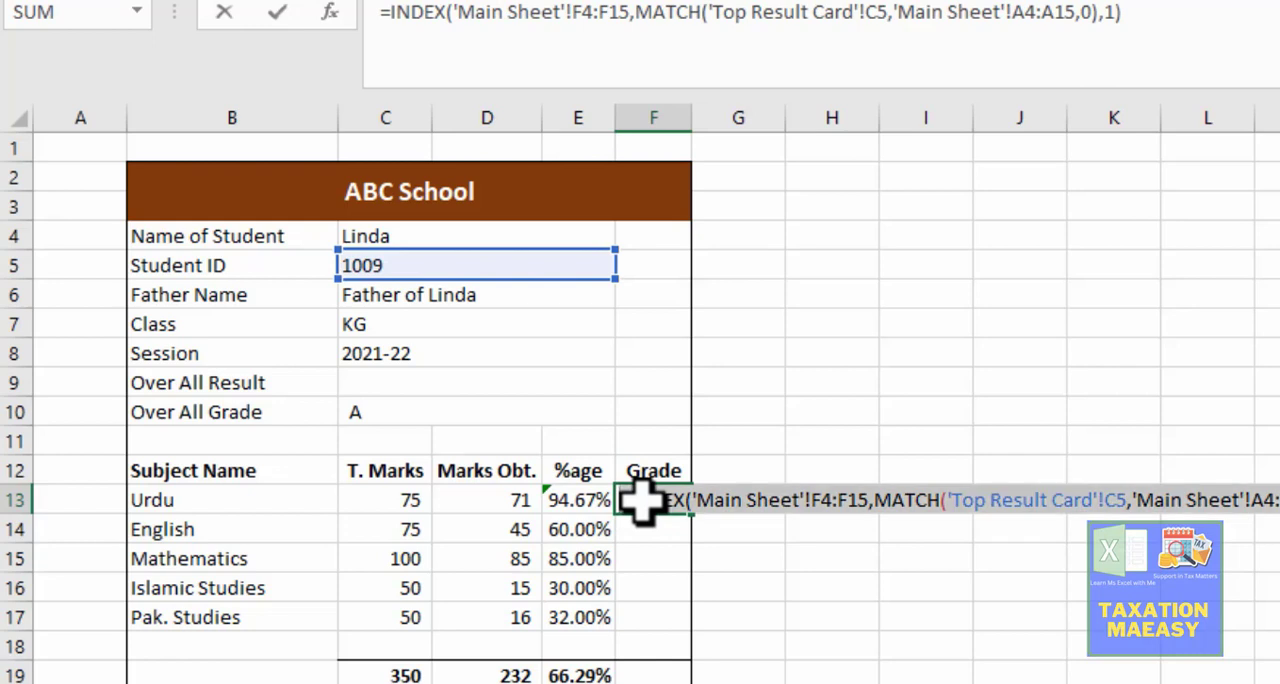
{"action": "key", "text": "ctrl+c"}
{"action": "key", "text": "Return"}
{"action": "key", "text": "Return"}
{"action": "key", "text": "Up"}
{"action": "key", "text": "F2"}
{"action": "key", "text": "ctrl+v"}
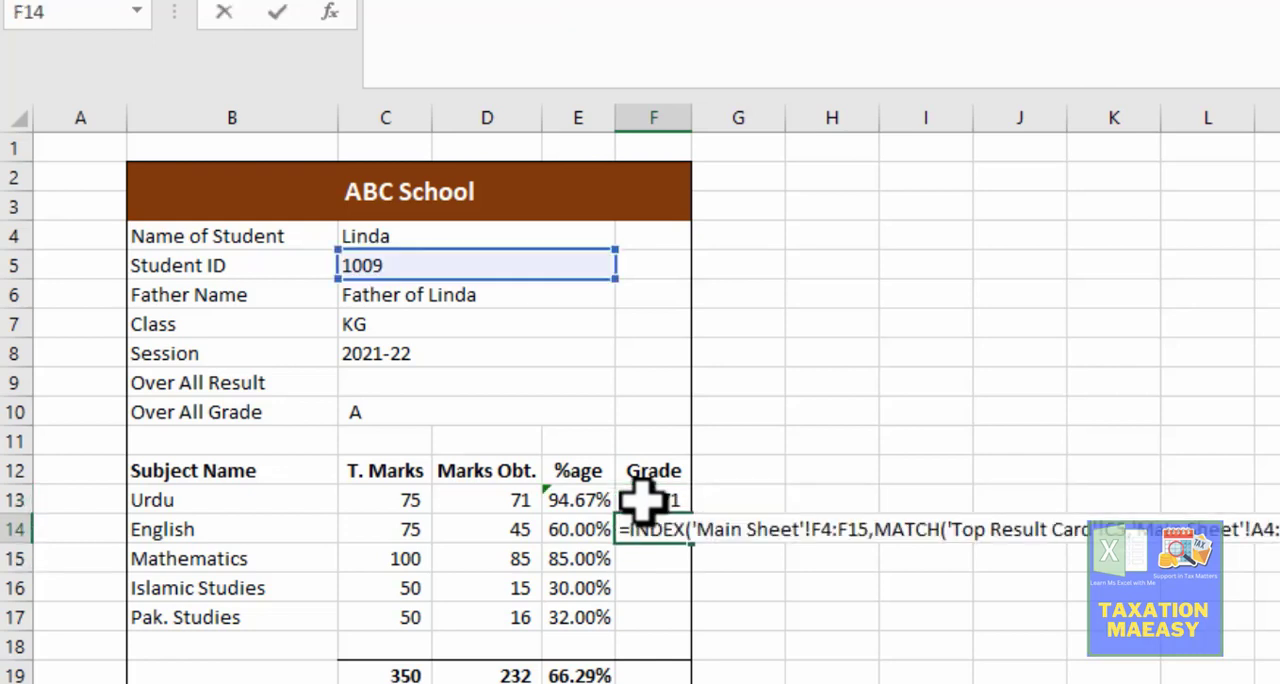
{"action": "key", "text": "Return"}
{"action": "key", "text": "Return"}
Step: Paste the same lookup formula text into the Mathematics, Islamic Studies and Pak. Studies grade cells F15:F17
{"action": "key", "text": "Up"}
{"action": "key", "text": "F2"}
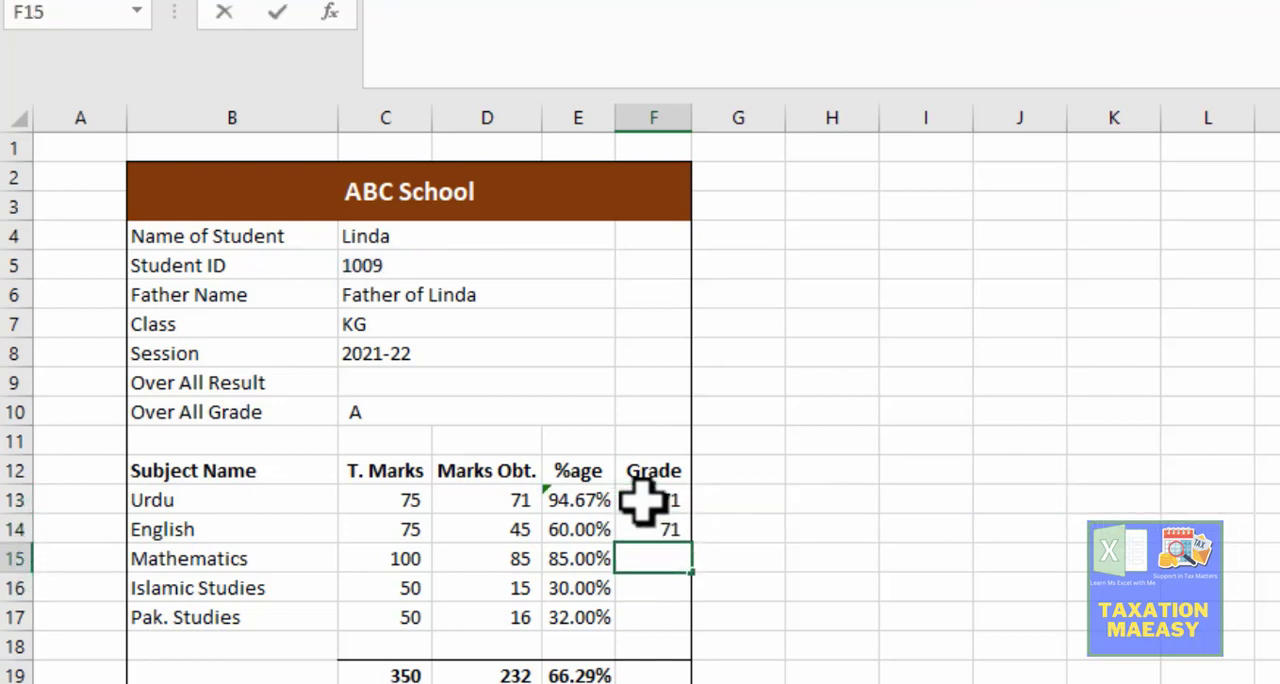
{"action": "key", "text": "ctrl+v"}
{"action": "key", "text": "Return"}
{"action": "key", "text": "Return"}
{"action": "key", "text": "Up"}
{"action": "key", "text": "F2"}
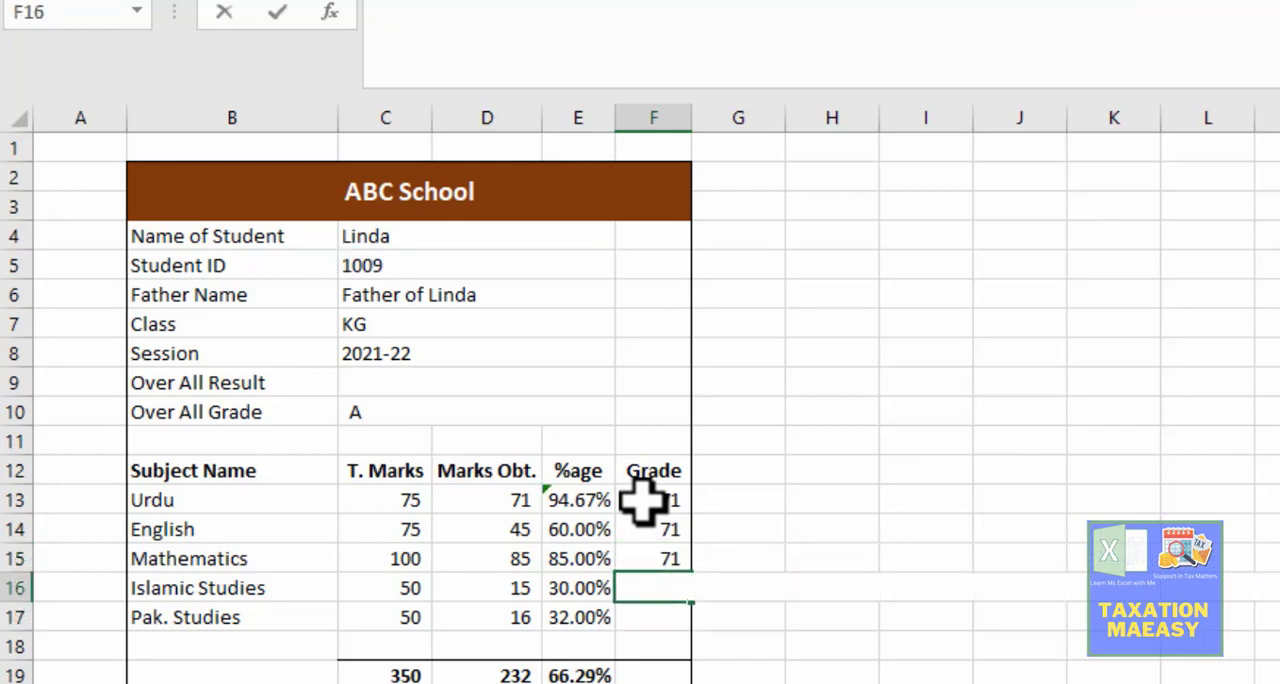
{"action": "key", "text": "ctrl+v"}
{"action": "key", "text": "Return"}
{"action": "key", "text": "Return"}
{"action": "key", "text": "Up"}
{"action": "key", "text": "F2"}
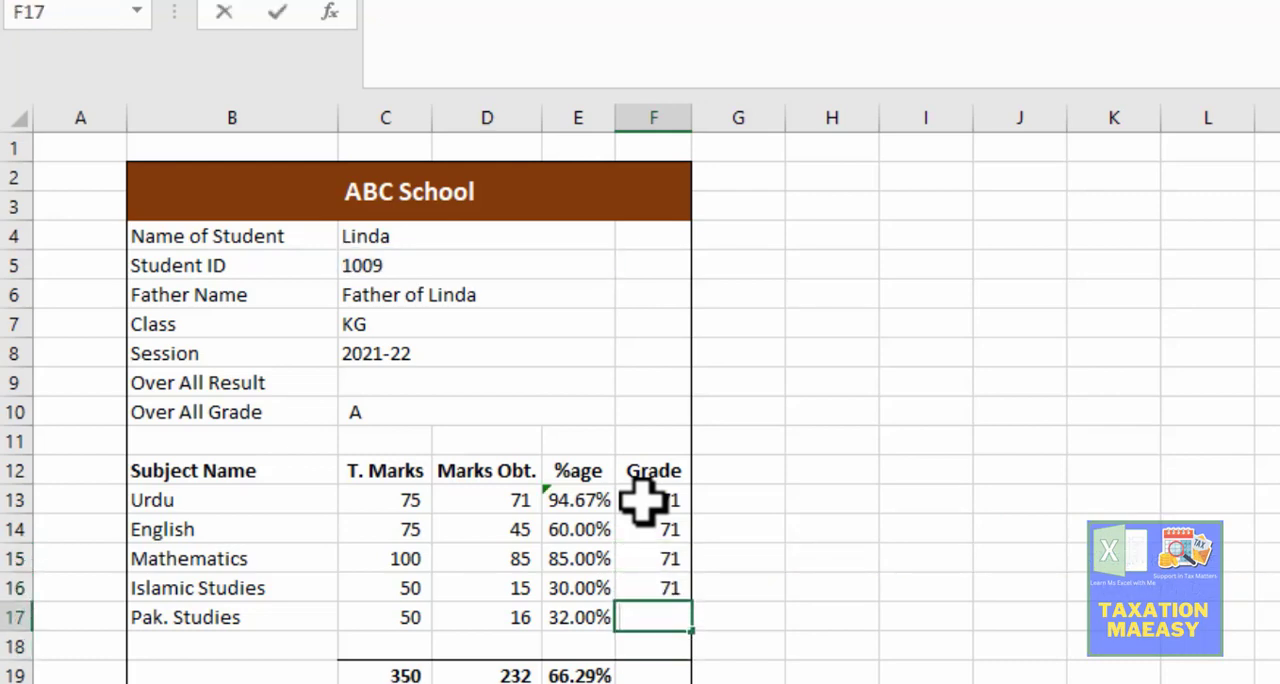
{"action": "key", "text": "ctrl+v"}
{"action": "key", "text": "Return"}
{"action": "key", "text": "Up"}
{"action": "key", "text": "Up"}
{"action": "key", "text": "Up"}
{"action": "key", "text": "Up"}
{"action": "key", "text": "Up"}
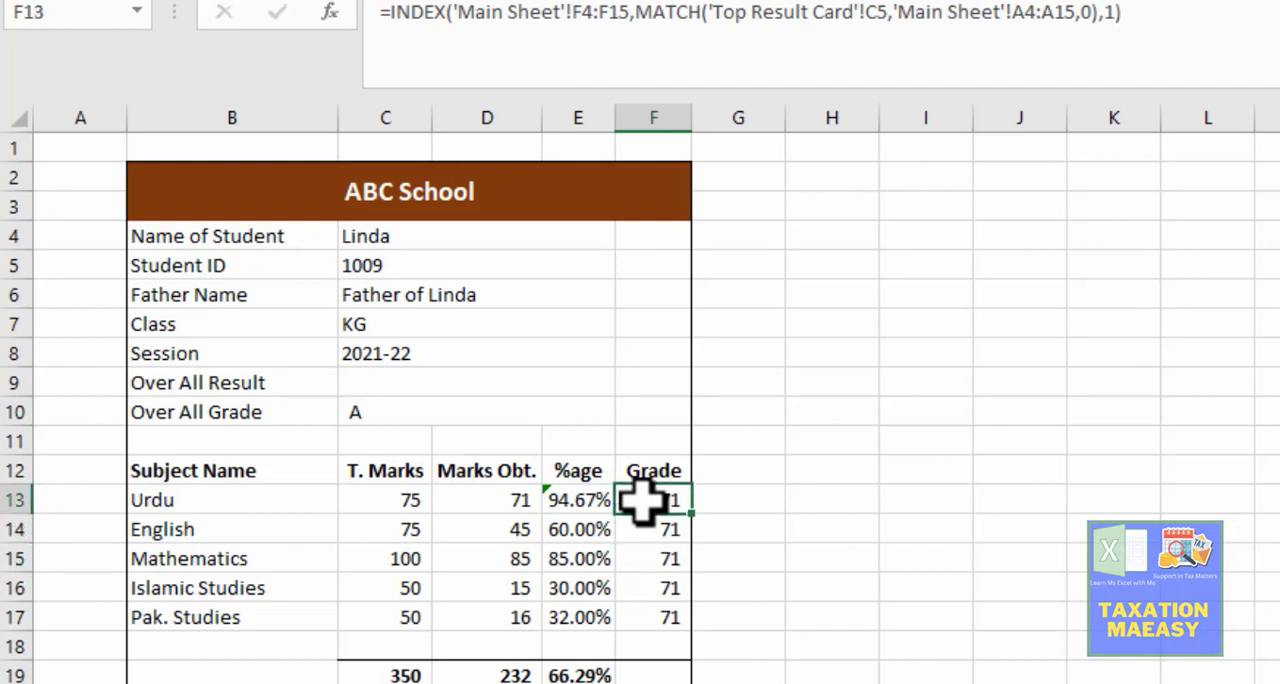
Step: Try copying the whole cell F13 to G14 to check how its references shift, and clear G14
{"action": "key", "text": "F2"}
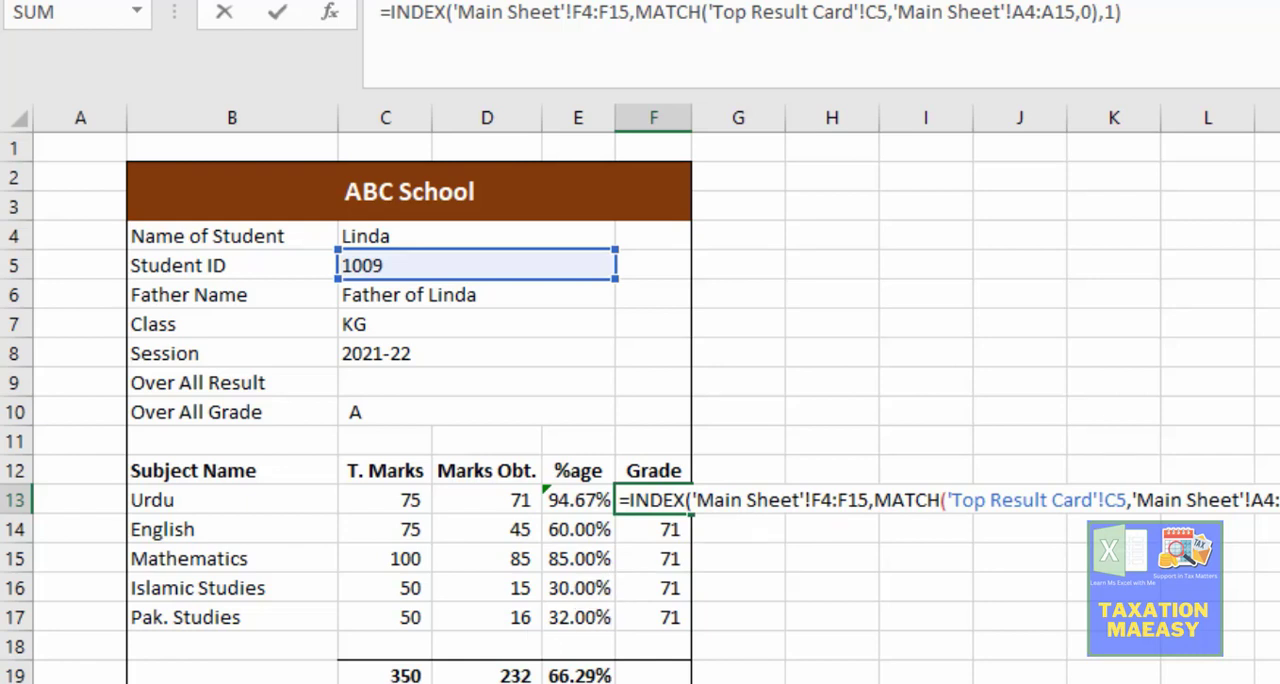
{"action": "key", "text": "ctrl+Return"}
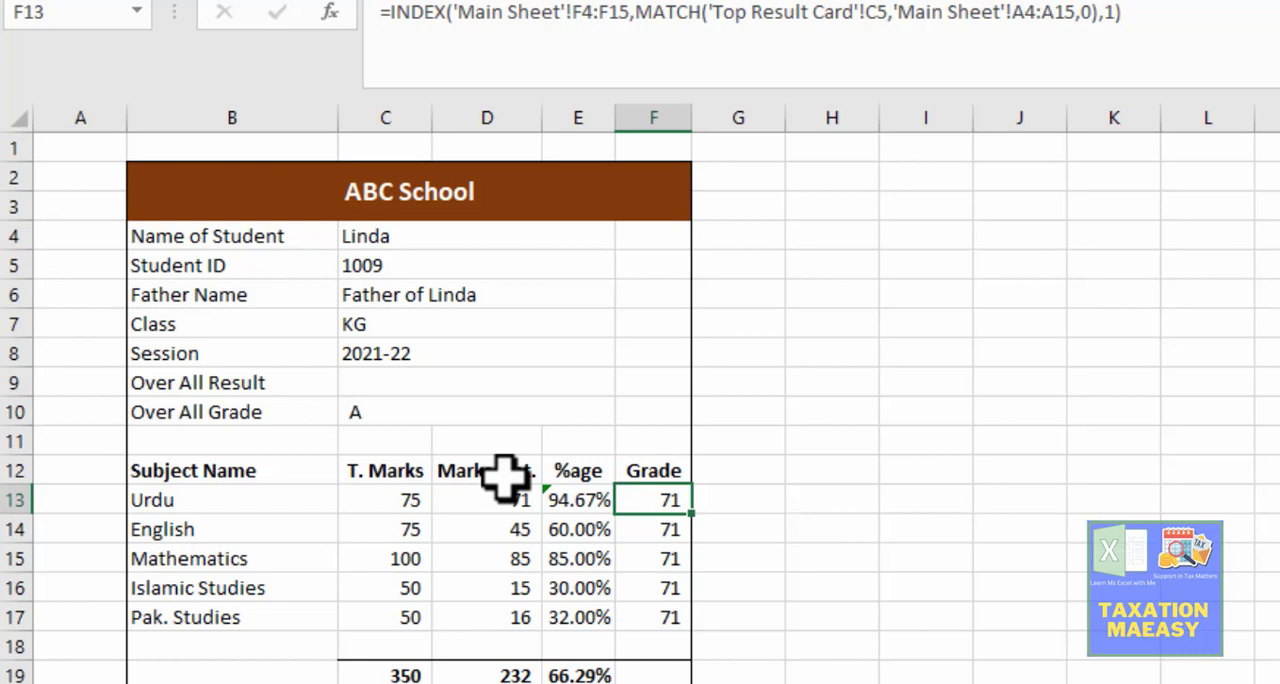
{"action": "key", "text": "ctrl+c"}
{"action": "key", "text": "Down"}
{"action": "key", "text": "Right"}
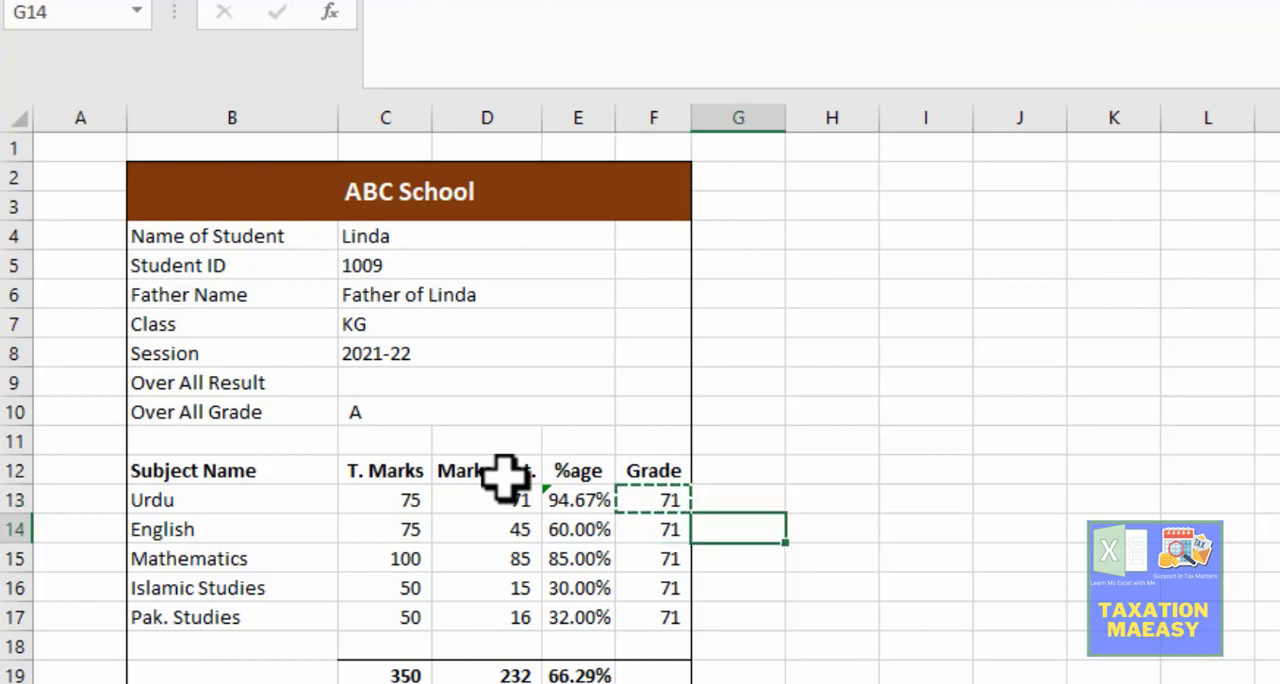
{"action": "key", "text": "Return"}
{"action": "key", "text": "F2"}
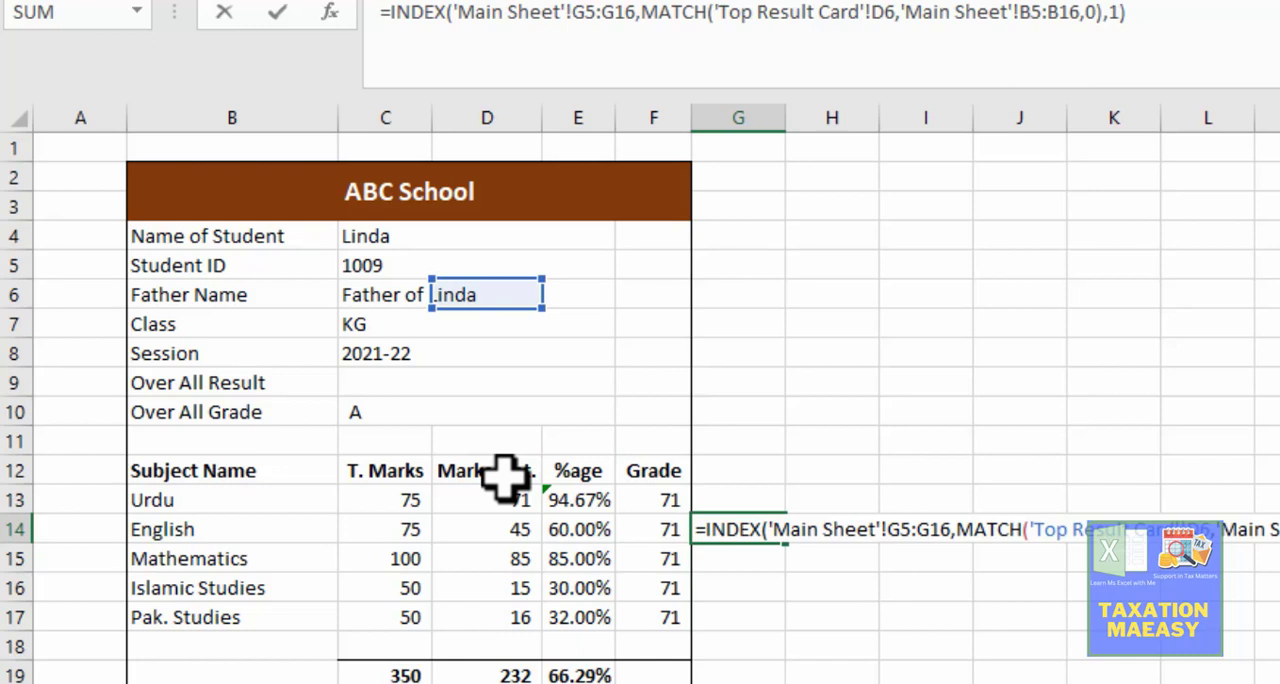
{"action": "key", "text": "Escape"}
{"action": "key", "text": "Delete"}
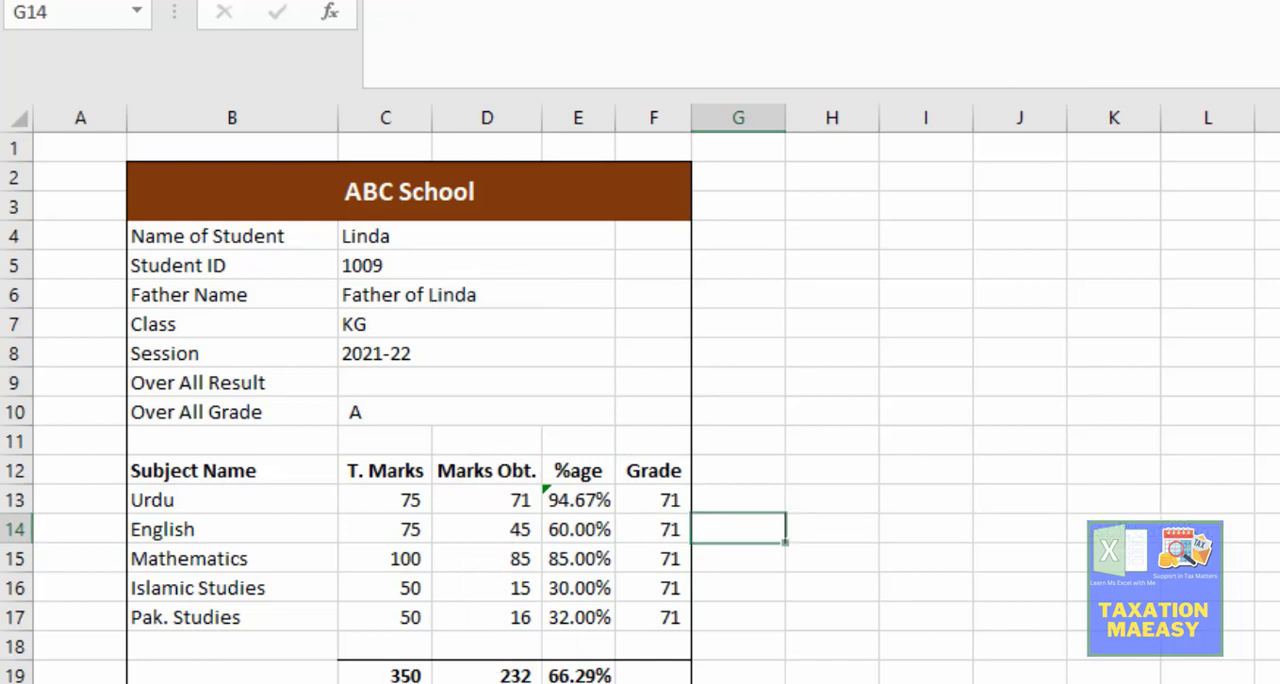
Step: Examine the Main Sheet to identify which column holds the Urdu grades
{"action": "key", "text": "ctrl+Page_Up"}
{"action": "left_click", "coordinate": [465, 350]}
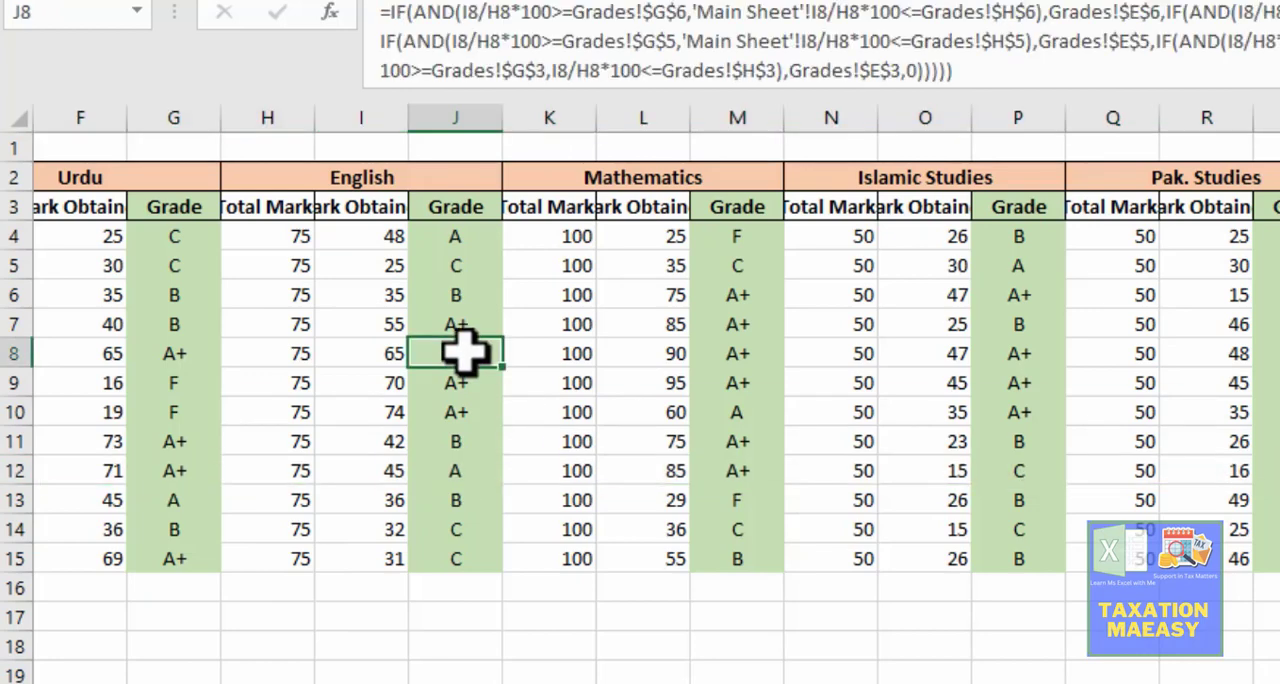
{"action": "key", "text": "Left"}
{"action": "key", "text": "Left"}
{"action": "key", "text": "Left"}
{"action": "key", "text": "Left"}
{"action": "key", "text": "Left"}
{"action": "key", "text": "Left"}
{"action": "key", "text": "Left"}
{"action": "key", "text": "Left"}
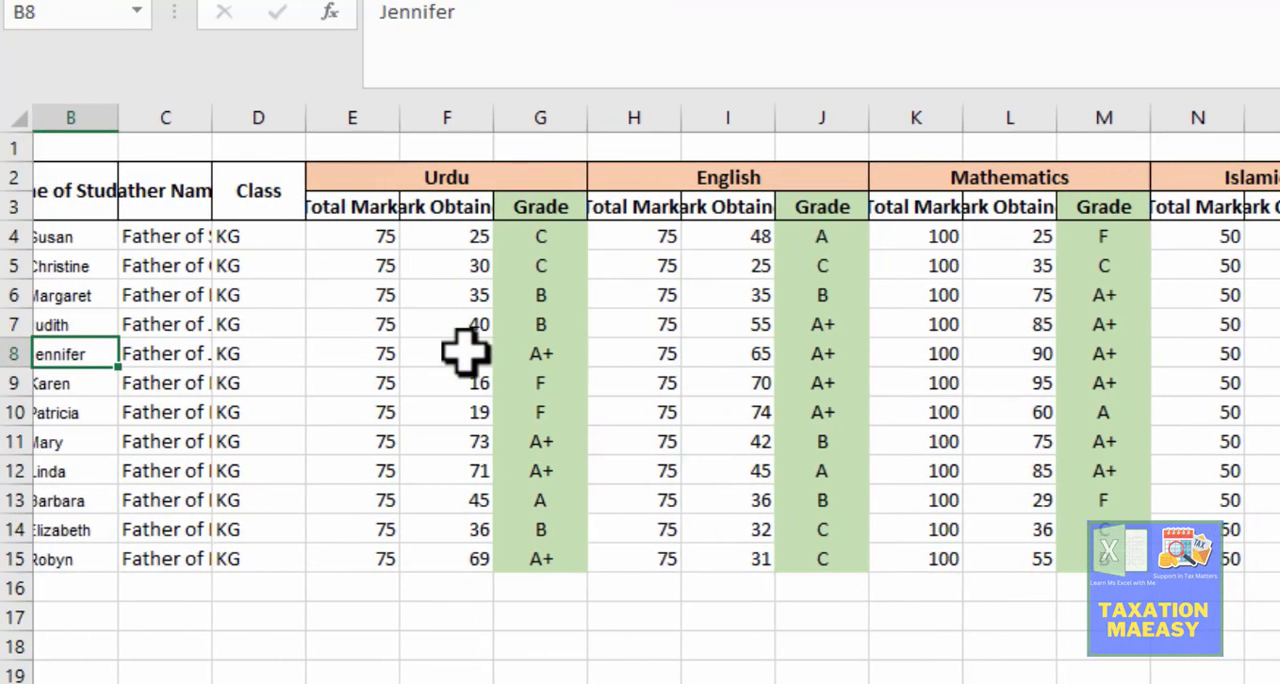
{"action": "key", "text": "Right"}
{"action": "key", "text": "Right"}
{"action": "key", "text": "Right"}
{"action": "key", "text": "Right"}
{"action": "key", "text": "Right"}
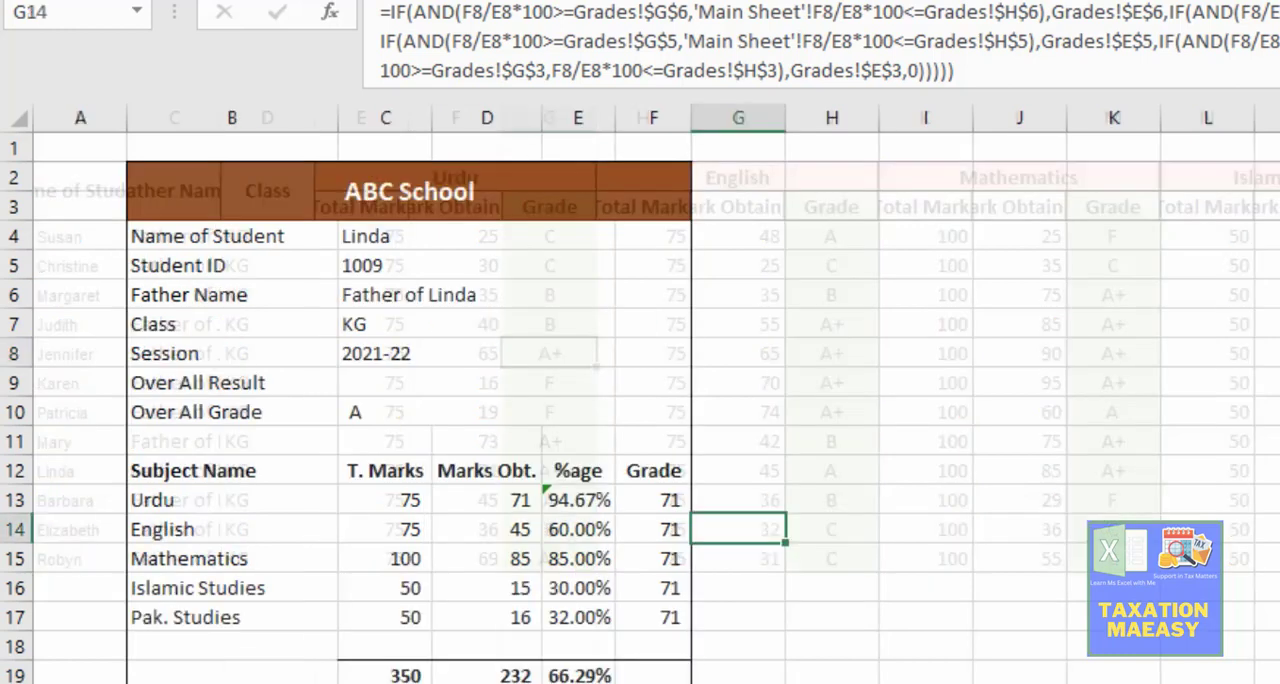
Step: Change the INDEX range of the Urdu grade formula in F13 to G4:G15 on the Main Sheet
{"action": "key", "text": "Up"}
{"action": "key", "text": "Left"}
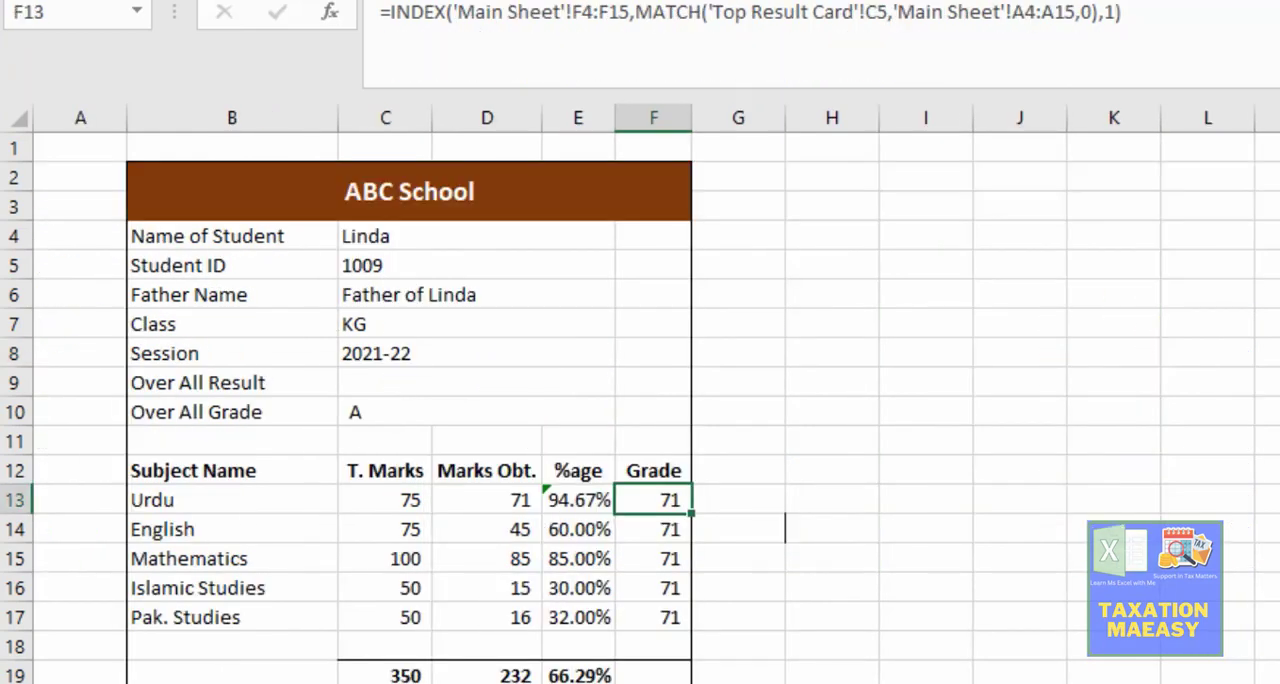
{"action": "key", "text": "F2"}
{"action": "key", "text": "Left"}
{"action": "key", "text": "Left"}
{"action": "key", "text": "Left"}
{"action": "key", "text": "Left"}
{"action": "key", "text": "Left"}
{"action": "key", "text": "Left"}
{"action": "key", "text": "Left"}
{"action": "key", "text": "Left"}
{"action": "key", "text": "Left"}
{"action": "key", "text": "Left"}
{"action": "key", "text": "Left"}
{"action": "key", "text": "Left"}
{"action": "key", "text": "Left"}
{"action": "key", "text": "Left"}
{"action": "key", "text": "Left"}
{"action": "key", "text": "Left"}
{"action": "key", "text": "Left"}
{"action": "key", "text": "Left"}
{"action": "key", "text": "Left"}
{"action": "key", "text": "Left"}
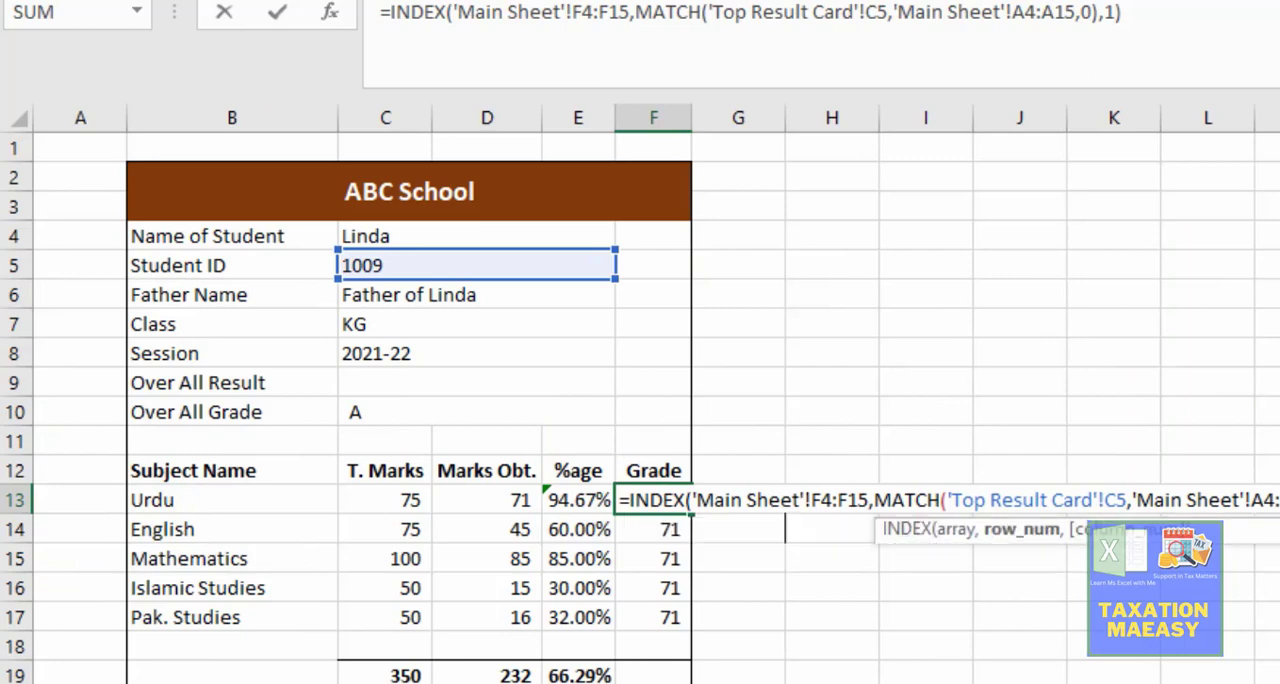
{"action": "key", "text": "Left"}
{"action": "key", "text": "Left"}
{"action": "key", "text": "Left"}
{"action": "key", "text": "Left"}
{"action": "key", "text": "Left"}
{"action": "key", "text": "Left"}
{"action": "key", "text": "Left"}
{"action": "key", "text": "Left"}
{"action": "key", "text": "Left"}
{"action": "key", "text": "Left"}
{"action": "key", "text": "Left"}
{"action": "key", "text": "Left"}
{"action": "key", "text": "Left"}
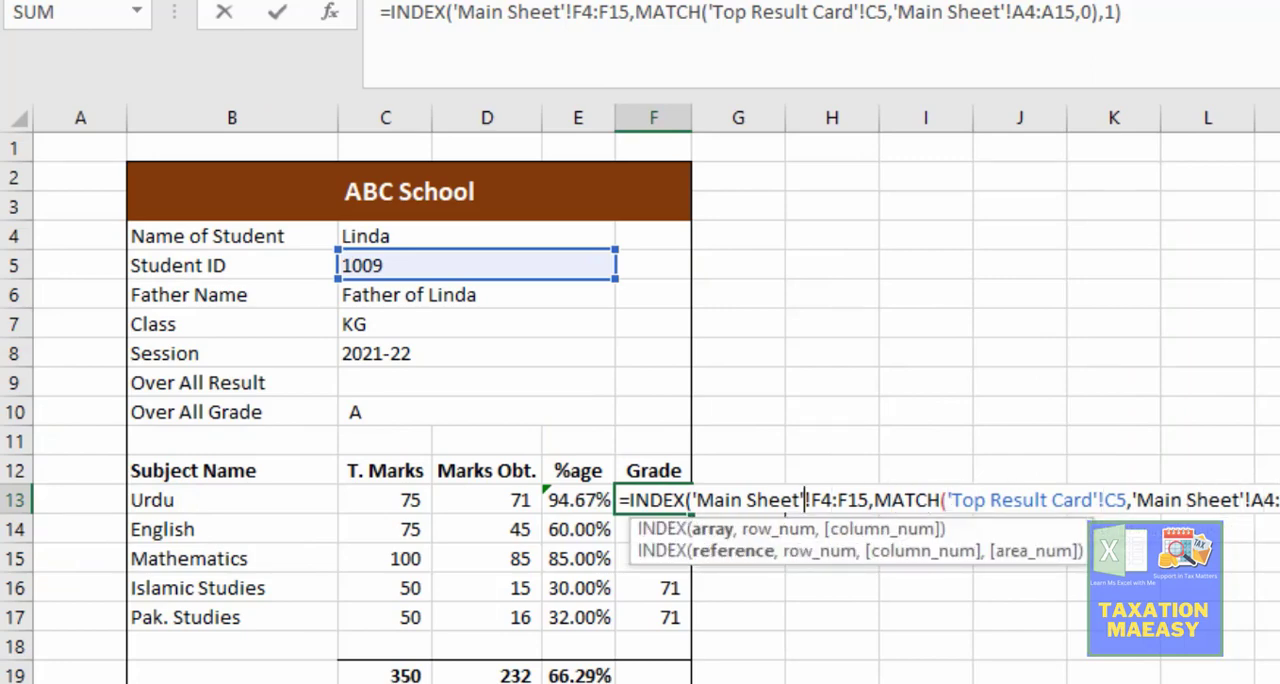
{"action": "key", "text": "Left"}
{"action": "key", "text": "Right"}
{"action": "key", "text": "Right"}
{"action": "key", "text": "BackSpace"}
{"action": "type", "text": "g"}
{"action": "key", "text": "Delete"}
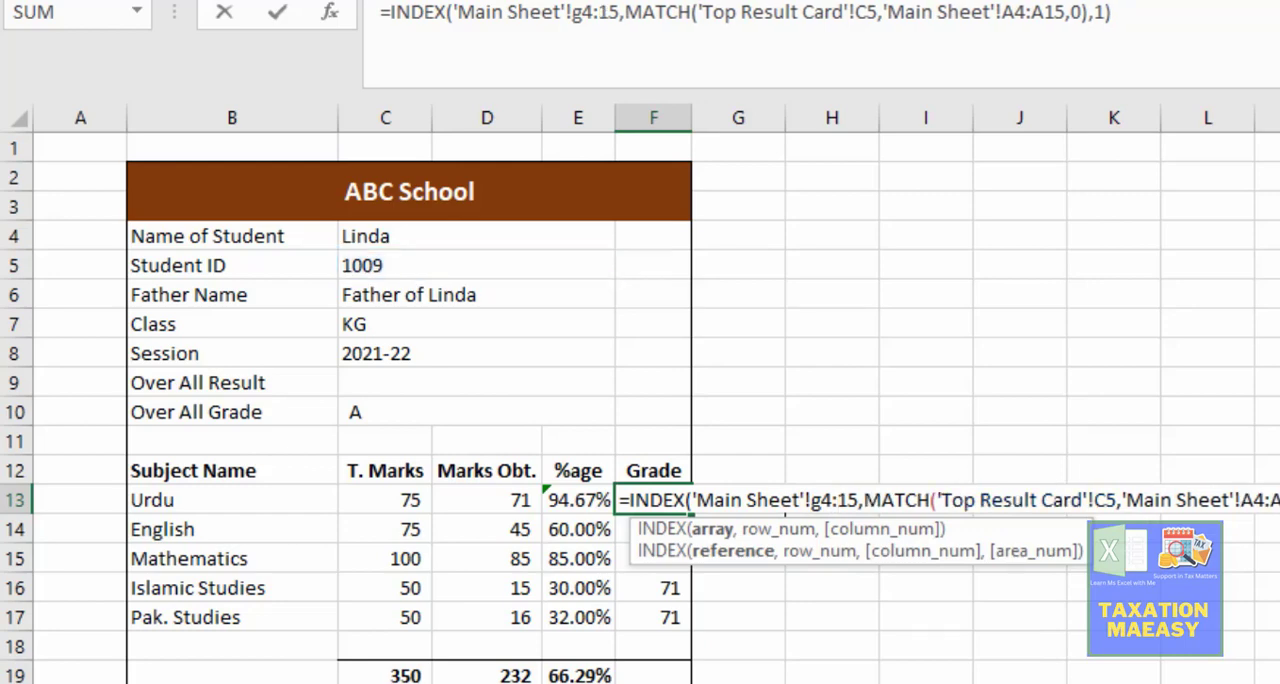
{"action": "type", "text": "g"}
{"action": "key", "text": "Return"}
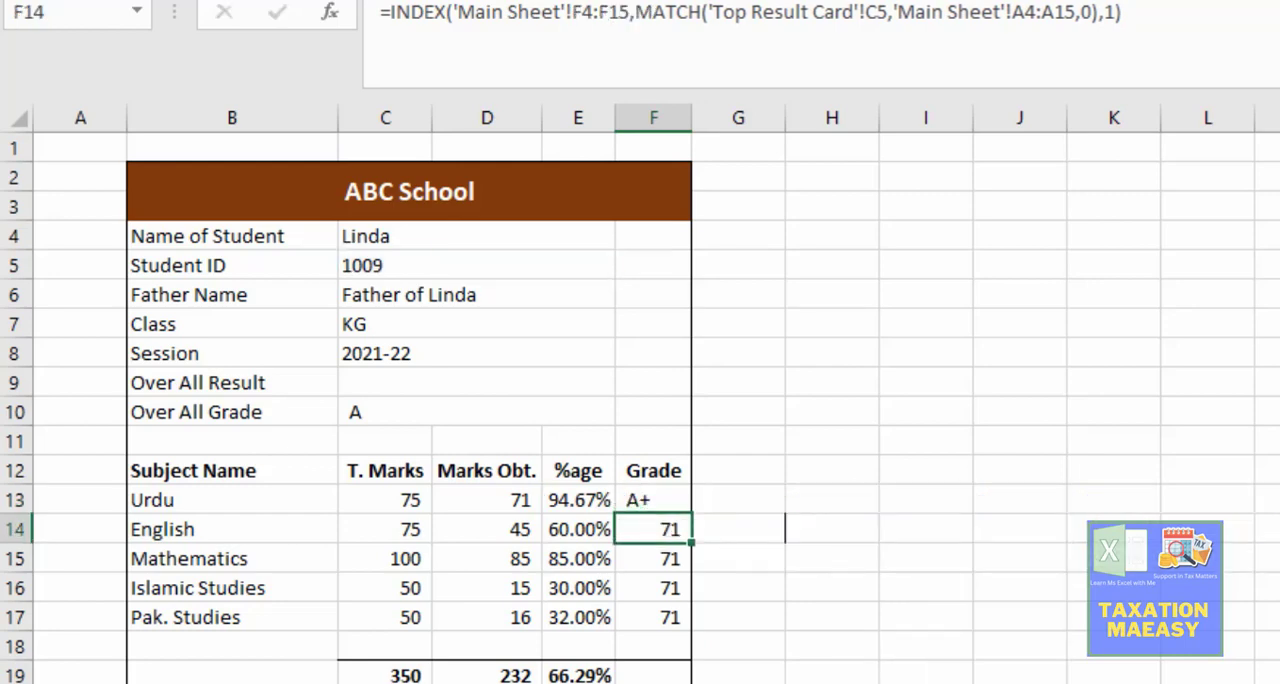
Step: Change the INDEX range of the English grade formula in F14 to J4:J15 on the Main Sheet
{"action": "key", "text": "ctrl+Page_Up"}
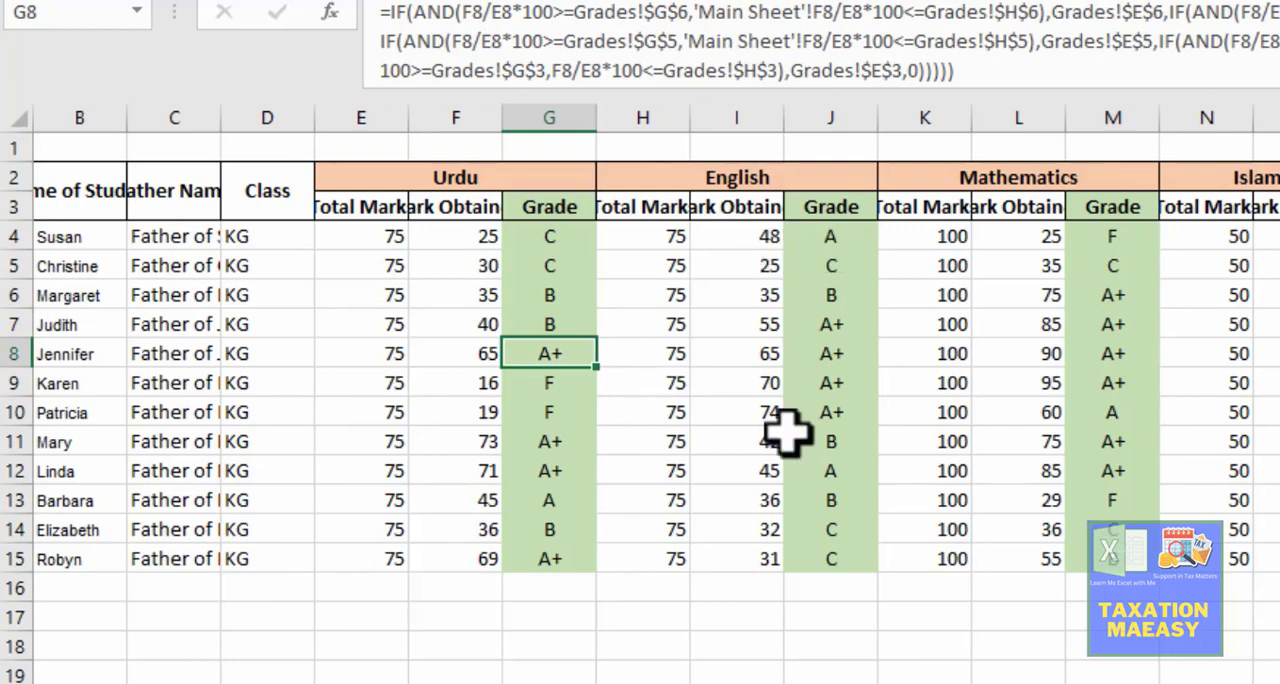
{"action": "key", "text": "ctrl+Page_Down"}
{"action": "key", "text": "F2"}
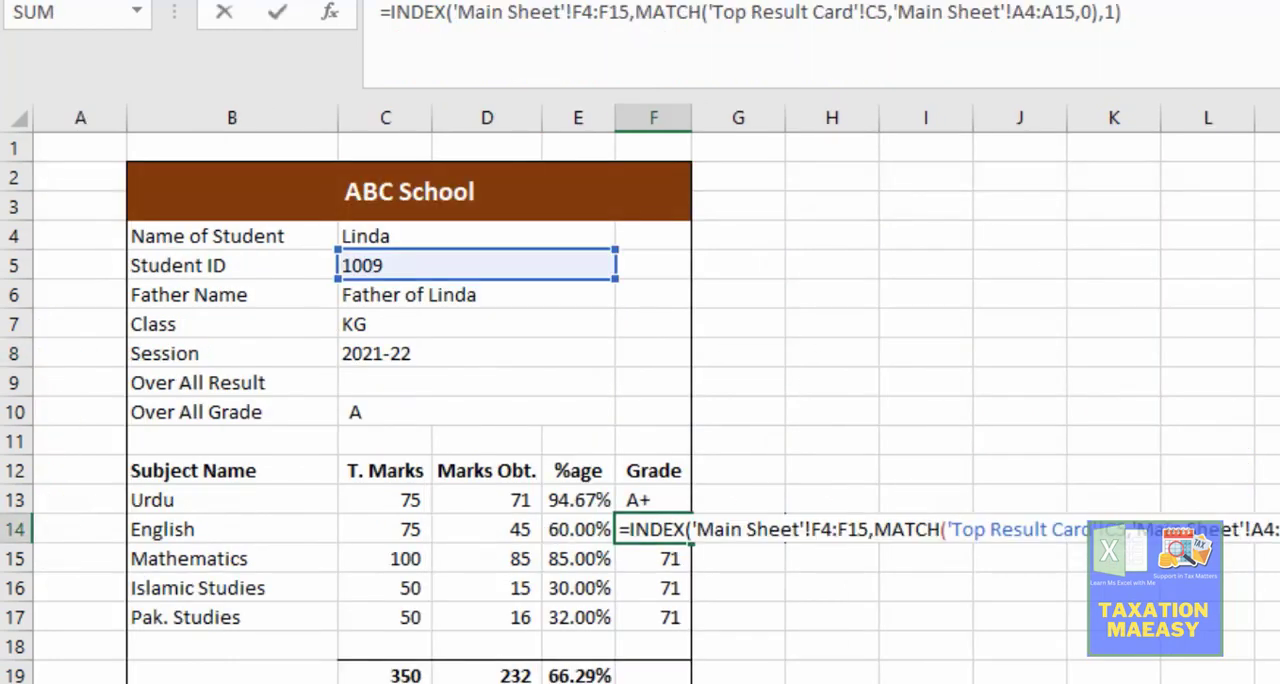
{"action": "key", "text": "Left"}
{"action": "key", "text": "Left"}
{"action": "key", "text": "Left"}
{"action": "key", "text": "Left"}
{"action": "key", "text": "Left"}
{"action": "key", "text": "Left"}
{"action": "key", "text": "Left"}
{"action": "key", "text": "Left"}
{"action": "key", "text": "Left"}
{"action": "key", "text": "Left"}
{"action": "key", "text": "Left"}
{"action": "key", "text": "Left"}
{"action": "key", "text": "Left"}
{"action": "key", "text": "Left"}
{"action": "key", "text": "Left"}
{"action": "key", "text": "Left"}
{"action": "key", "text": "Left"}
{"action": "key", "text": "Left"}
{"action": "key", "text": "Left"}
{"action": "key", "text": "Left"}
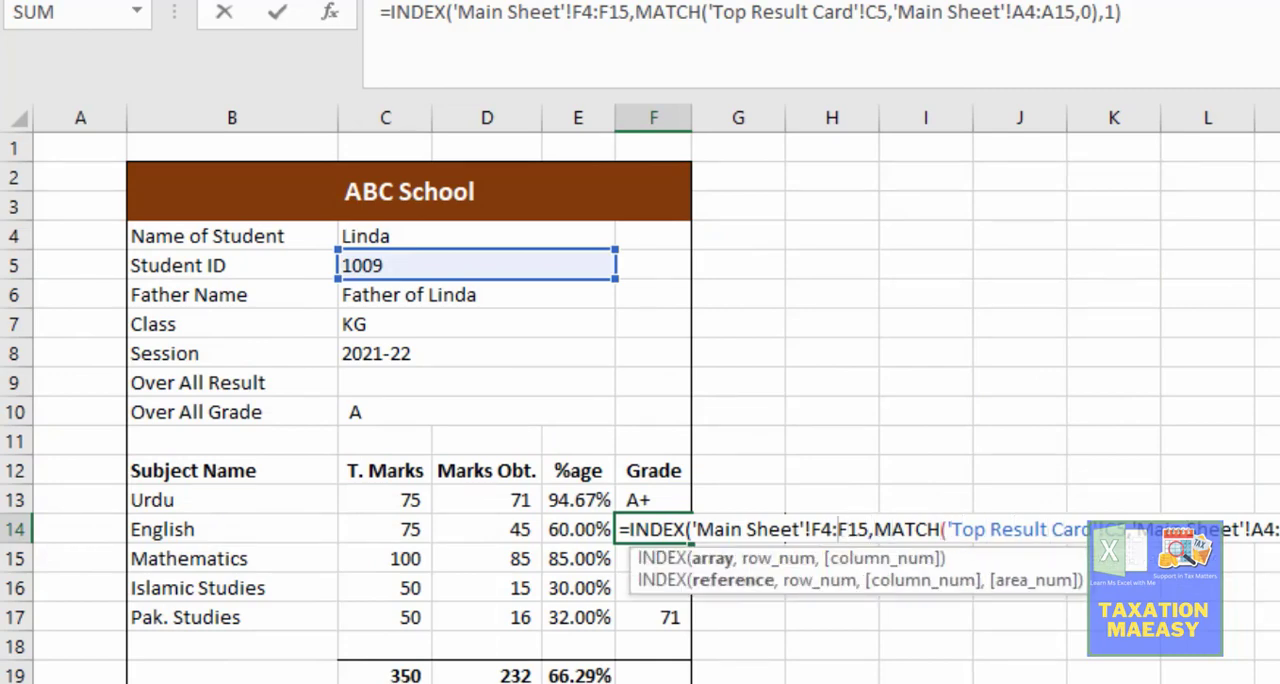
{"action": "key", "text": "BackSpace"}
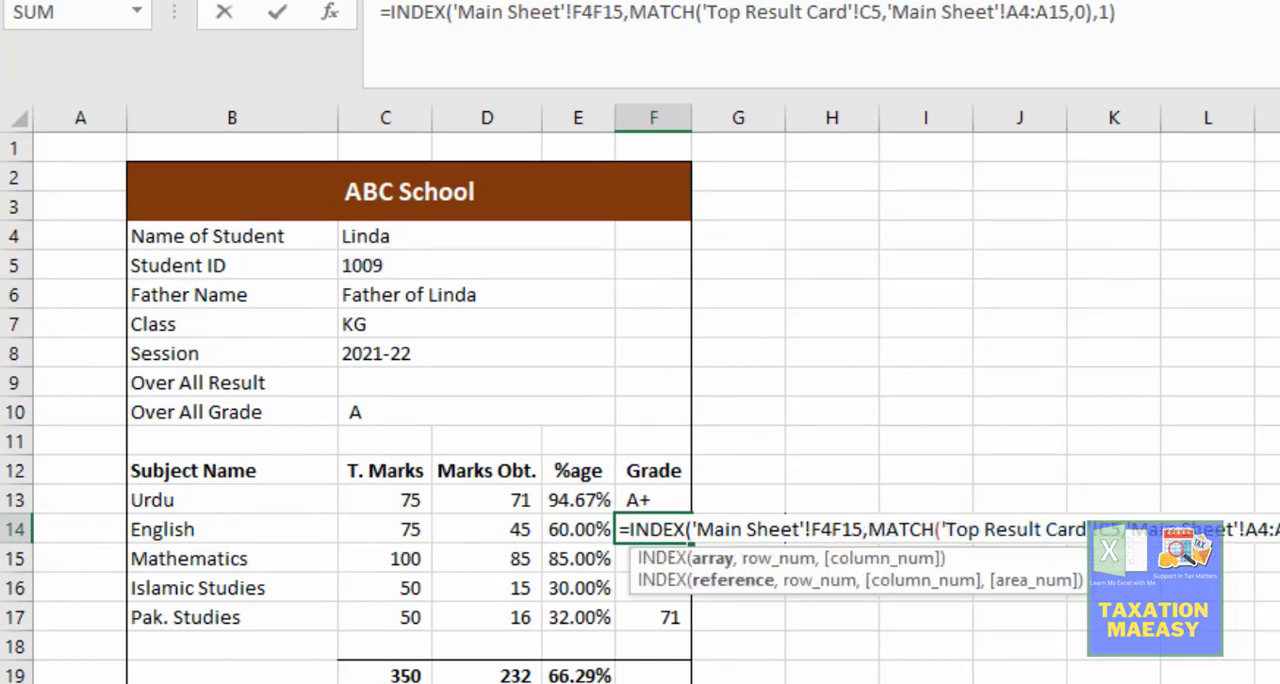
{"action": "type", "text": ":"}
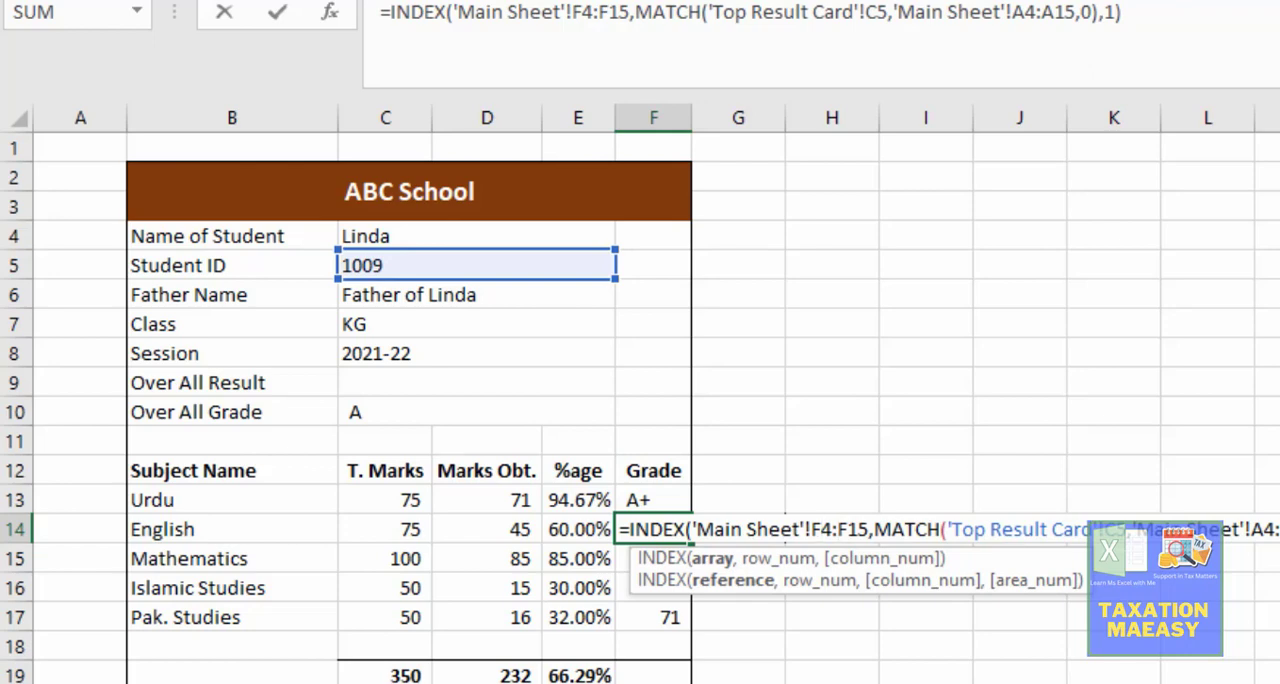
{"action": "key", "text": "BackSpace"}
{"action": "type", "text": "j"}
{"action": "key", "text": "Right"}
{"action": "key", "text": "Right"}
{"action": "key", "text": "Delete"}
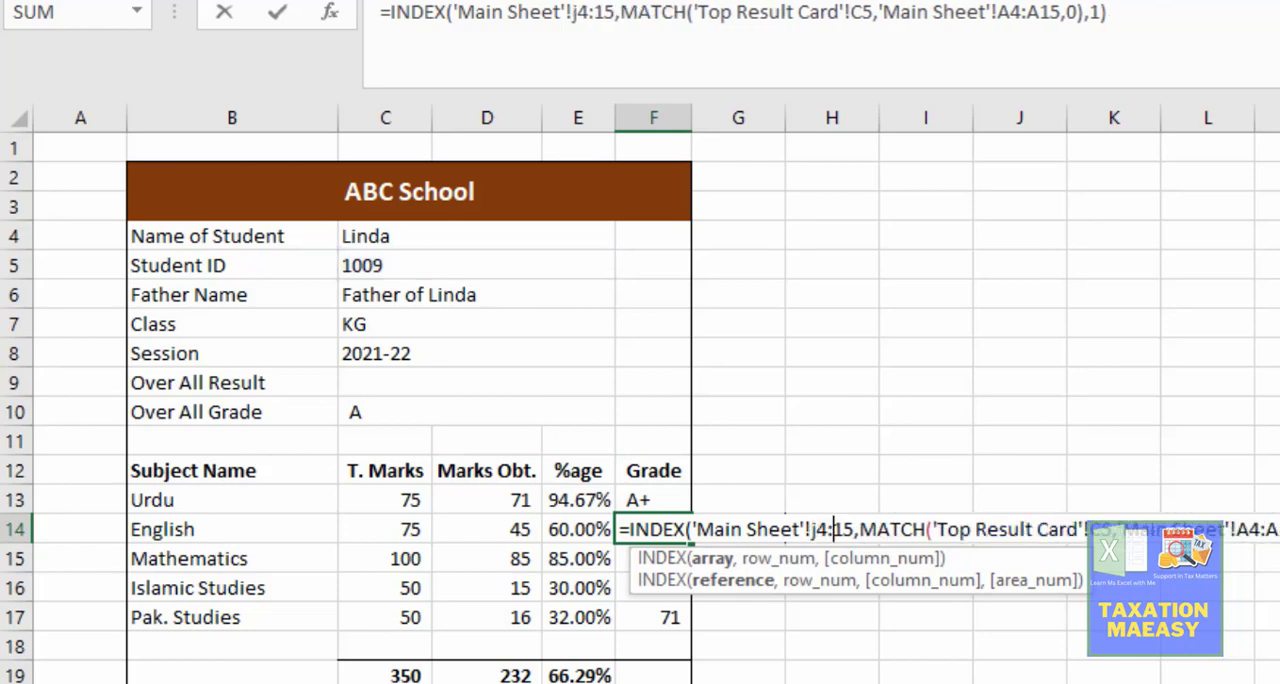
{"action": "key", "text": "Escape"}
{"action": "key", "text": "Down"}
Step: Change the INDEX range of the Mathematics grade formula in F15 to M4:M15 on the Main Sheet
{"action": "key", "text": "F2"}
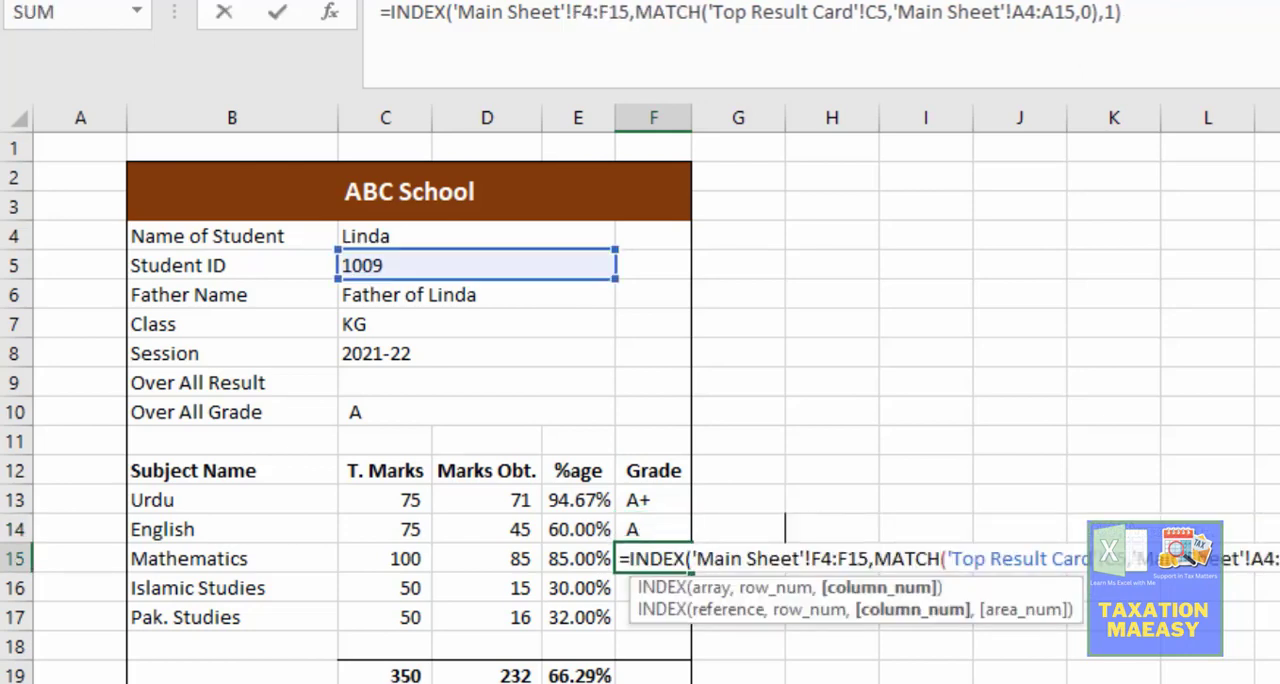
{"action": "key", "text": "Left"}
{"action": "key", "text": "ctrl+Return"}
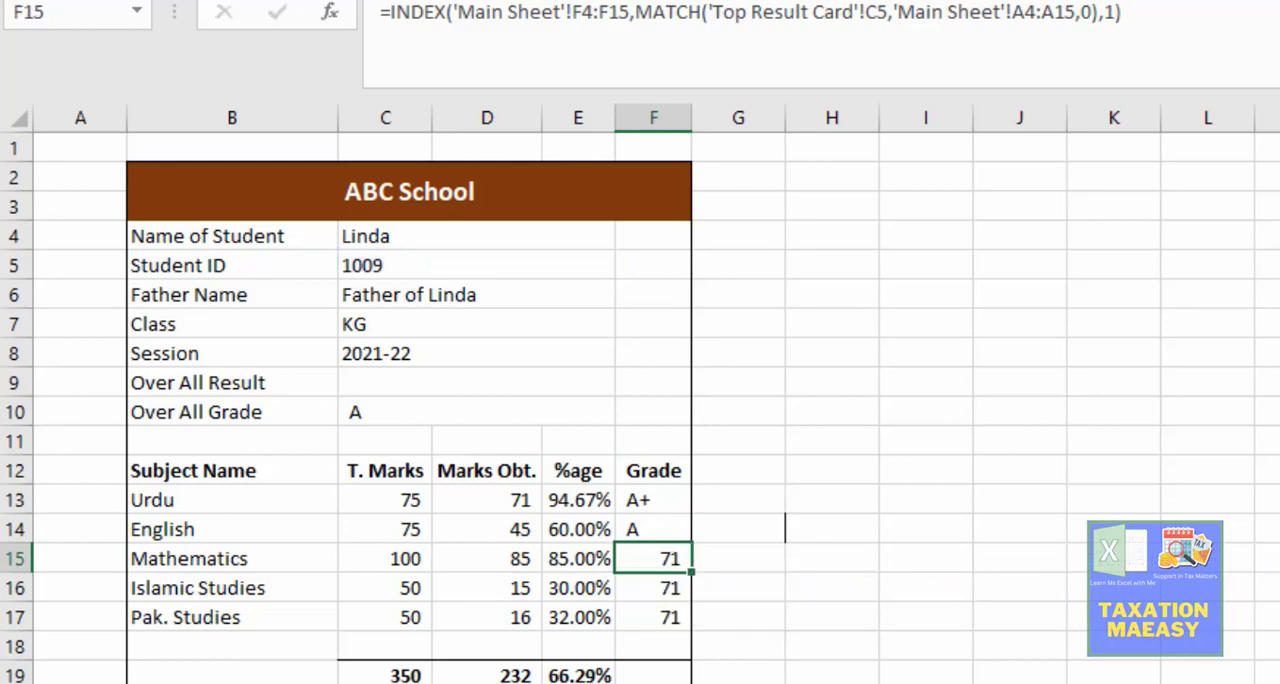
{"action": "key", "text": "ctrl+Page_Up"}
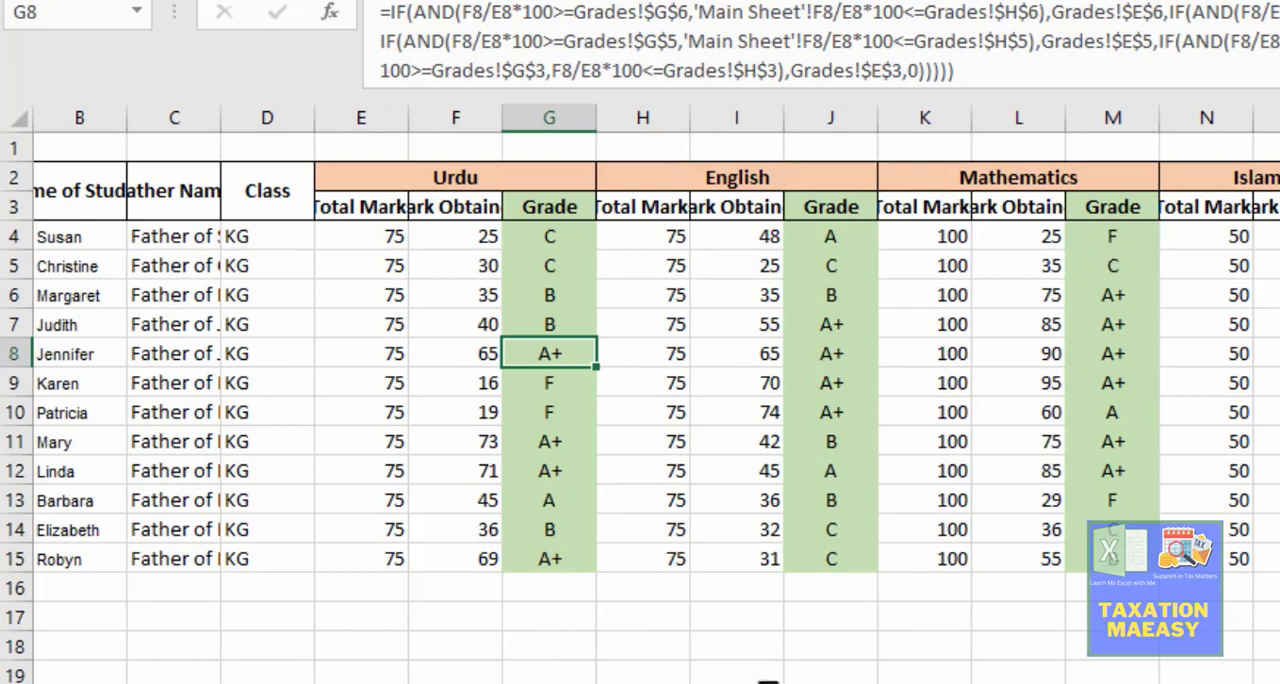
{"action": "key", "text": "ctrl+Page_Down"}
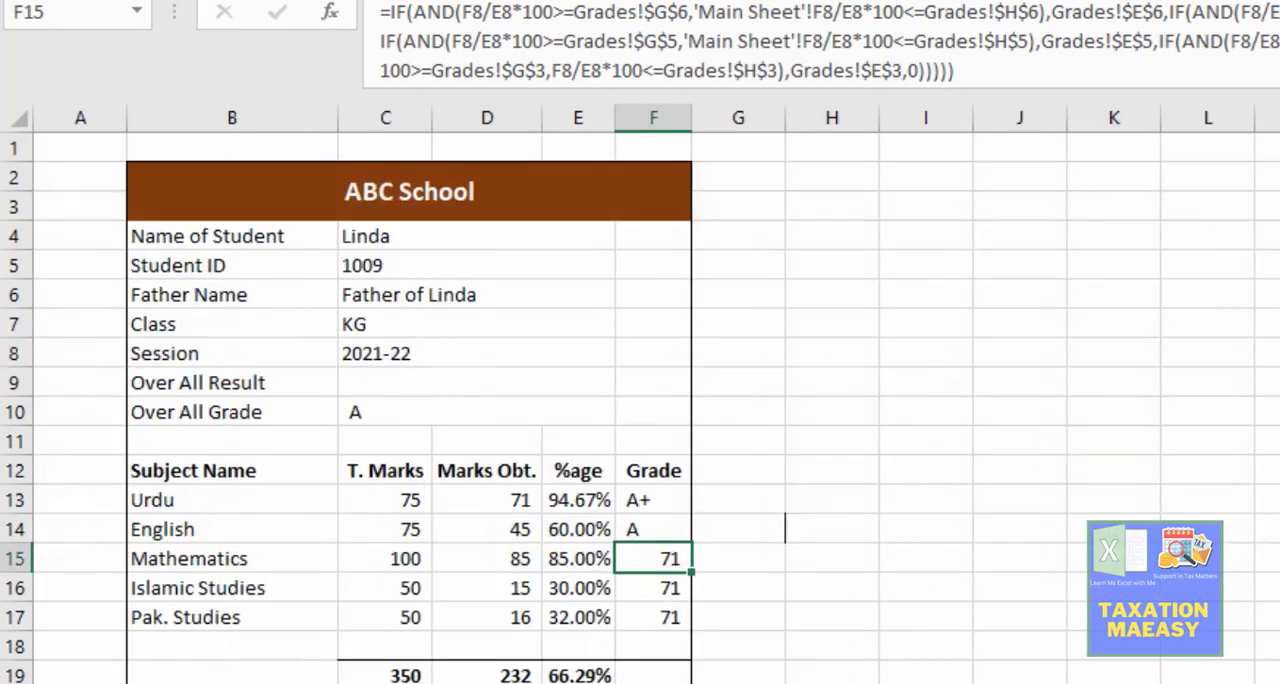
{"action": "key", "text": "F2"}
{"action": "key", "text": "Left"}
{"action": "key", "text": "Left"}
{"action": "key", "text": "Left"}
{"action": "key", "text": "Left"}
{"action": "key", "text": "Left"}
{"action": "key", "text": "Left"}
{"action": "key", "text": "Left"}
{"action": "key", "text": "Left"}
{"action": "key", "text": "Left"}
{"action": "key", "text": "Left"}
{"action": "key", "text": "Left"}
{"action": "key", "text": "Left"}
{"action": "key", "text": "Left"}
{"action": "key", "text": "Left"}
{"action": "key", "text": "Left"}
{"action": "key", "text": "Left"}
{"action": "key", "text": "Left"}
{"action": "key", "text": "Left"}
{"action": "key", "text": "Left"}
{"action": "key", "text": "Left"}
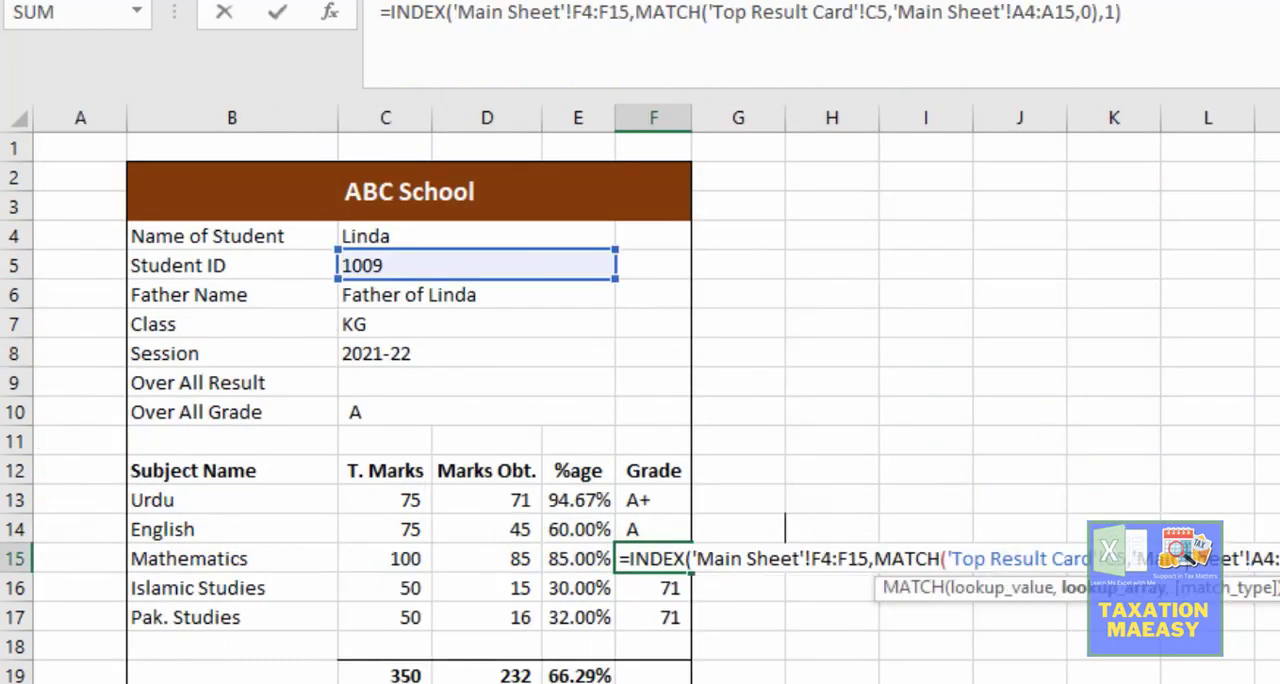
{"action": "key", "text": "Left"}
{"action": "key", "text": "Left"}
{"action": "key", "text": "Left"}
{"action": "key", "text": "Left"}
{"action": "key", "text": "Left"}
{"action": "key", "text": "Left"}
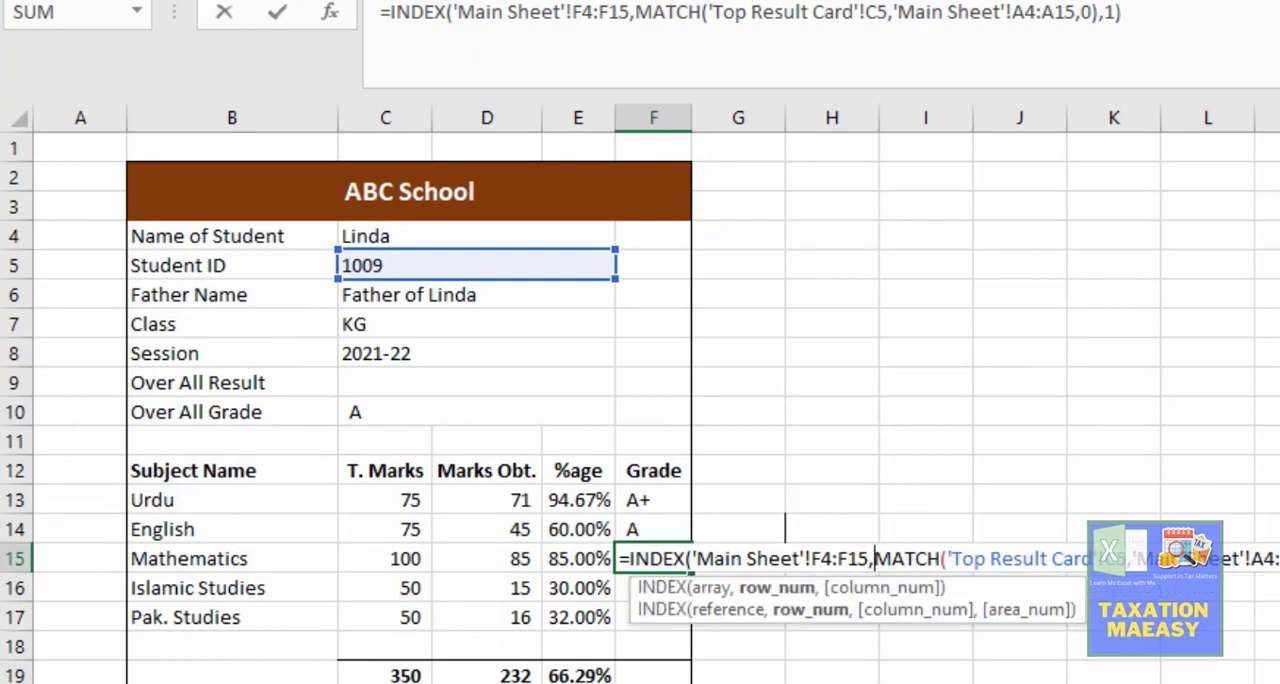
{"action": "key", "text": "BackSpace"}
{"action": "type", "text": "m"}
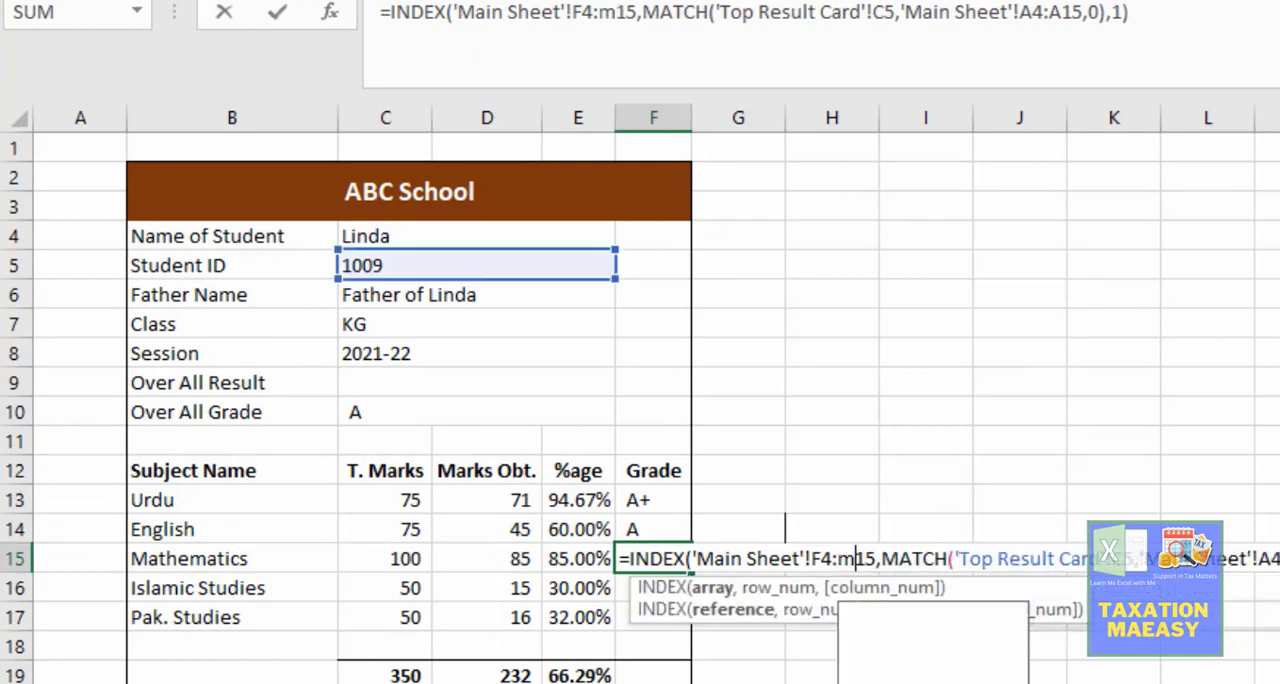
{"action": "key", "text": "Left"}
{"action": "key", "text": "Left"}
{"action": "key", "text": "Left"}
{"action": "key", "text": "BackSpace"}
{"action": "type", "text": "m"}
{"action": "key", "text": "Return"}
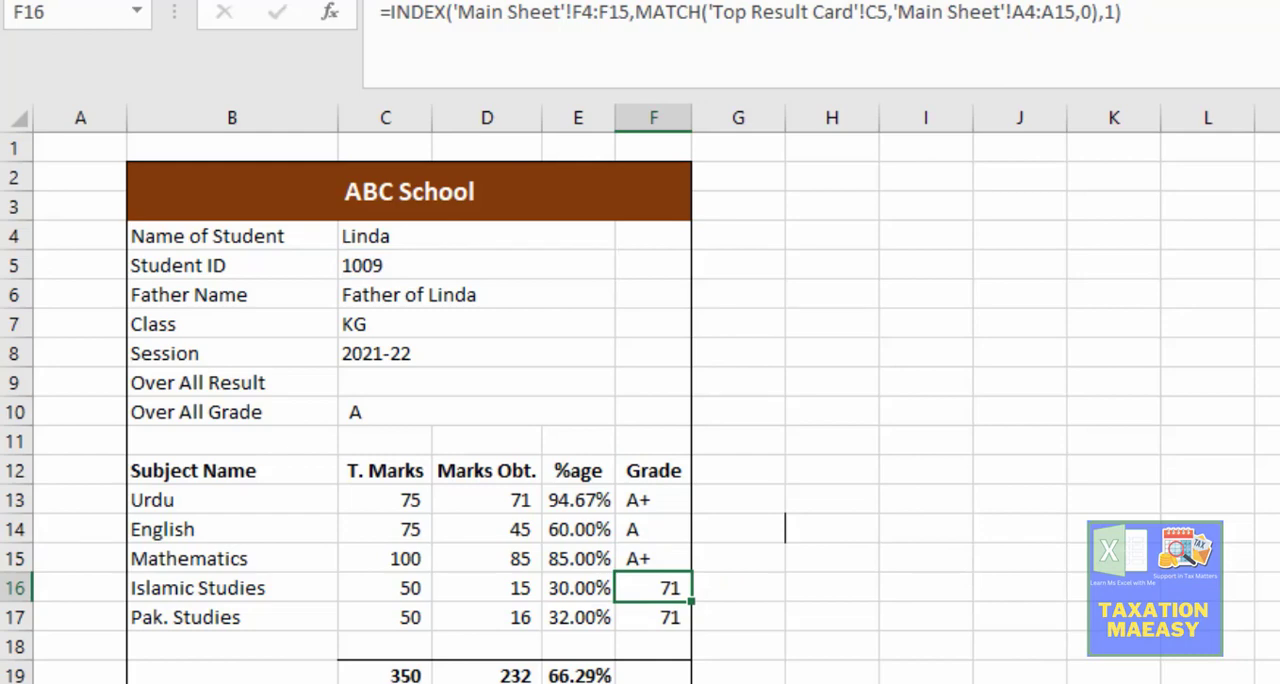
Step: Change the INDEX range of the Islamic Studies grade formula in F16 to P4:P15 on the Main Sheet
{"action": "key", "text": "ctrl+Page_Up"}
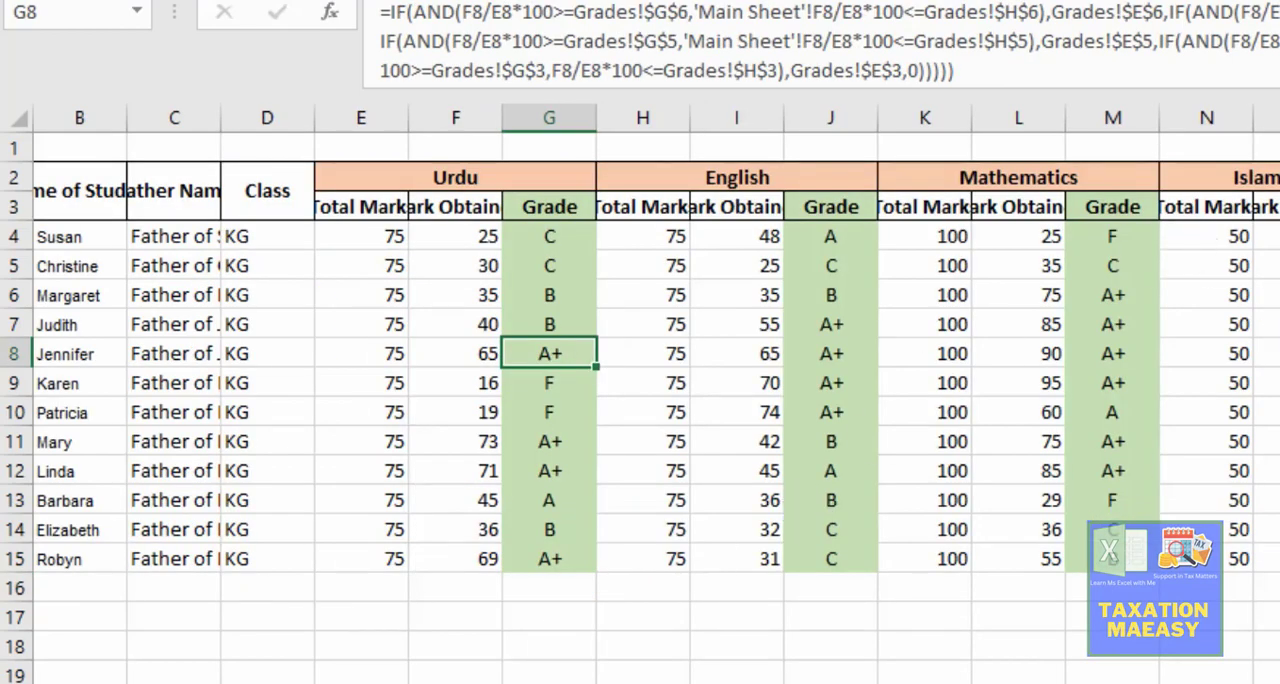
{"action": "key", "text": "ctrl+Page_Down"}
{"action": "key", "text": "F2"}
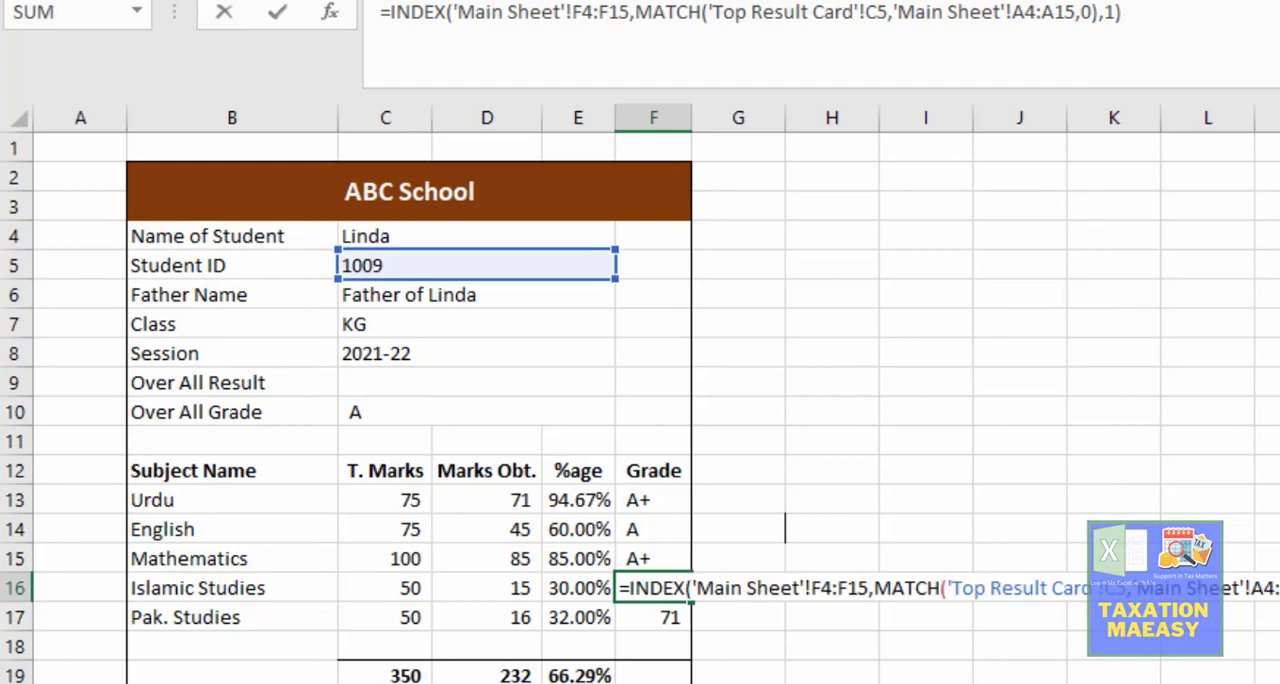
{"action": "key", "text": "Left"}
{"action": "key", "text": "Left"}
{"action": "key", "text": "Left"}
{"action": "key", "text": "Left"}
{"action": "key", "text": "Left"}
{"action": "key", "text": "Left"}
{"action": "key", "text": "Left"}
{"action": "key", "text": "Left"}
{"action": "key", "text": "Left"}
{"action": "key", "text": "Left"}
{"action": "key", "text": "Left"}
{"action": "key", "text": "Left"}
{"action": "key", "text": "Left"}
{"action": "key", "text": "Left"}
{"action": "key", "text": "Left"}
{"action": "key", "text": "Left"}
{"action": "key", "text": "Left"}
{"action": "key", "text": "Left"}
{"action": "key", "text": "Left"}
{"action": "key", "text": "Left"}
{"action": "key", "text": "Left"}
{"action": "key", "text": "Left"}
{"action": "key", "text": "Left"}
{"action": "key", "text": "Left"}
{"action": "key", "text": "Left"}
{"action": "key", "text": "Left"}
{"action": "key", "text": "Left"}
{"action": "key", "text": "Left"}
{"action": "key", "text": "Left"}
{"action": "key", "text": "Left"}
{"action": "key", "text": "Left"}
{"action": "key", "text": "Left"}
{"action": "key", "text": "Left"}
{"action": "key", "text": "Left"}
{"action": "key", "text": "Left"}
{"action": "key", "text": "Left"}
{"action": "key", "text": "Left"}
{"action": "key", "text": "Left"}
{"action": "key", "text": "Left"}
{"action": "key", "text": "Left"}
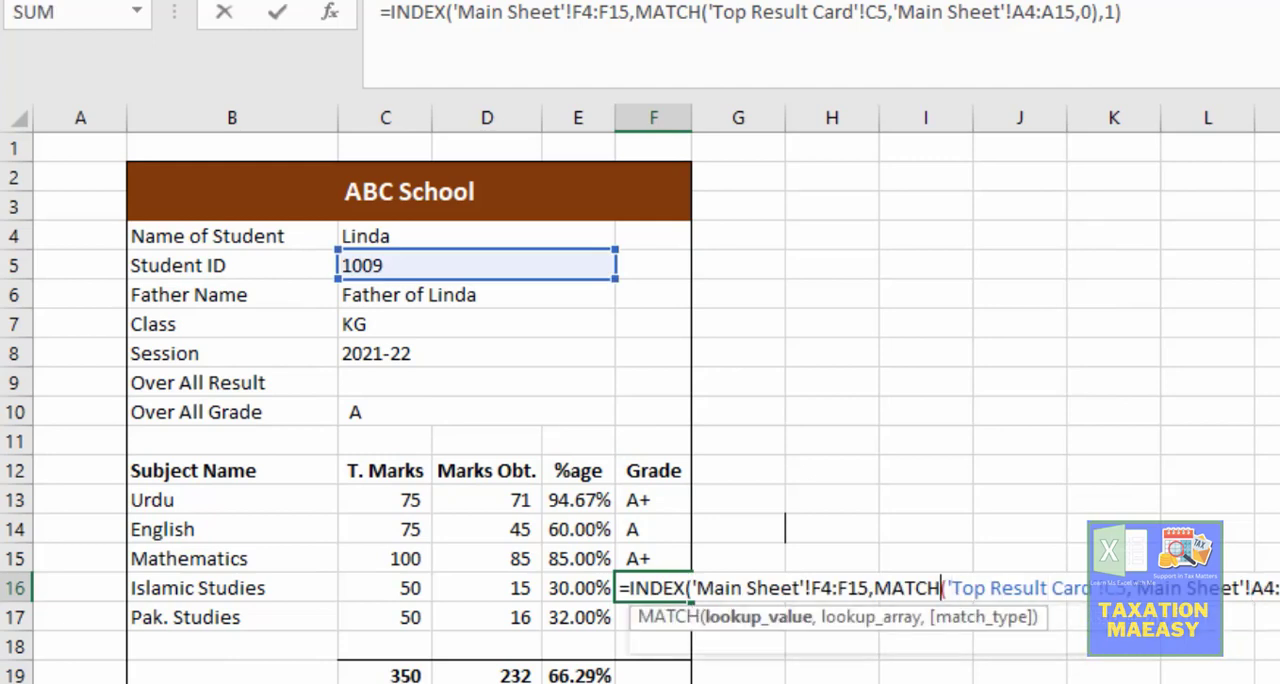
{"action": "key", "text": "Delete"}
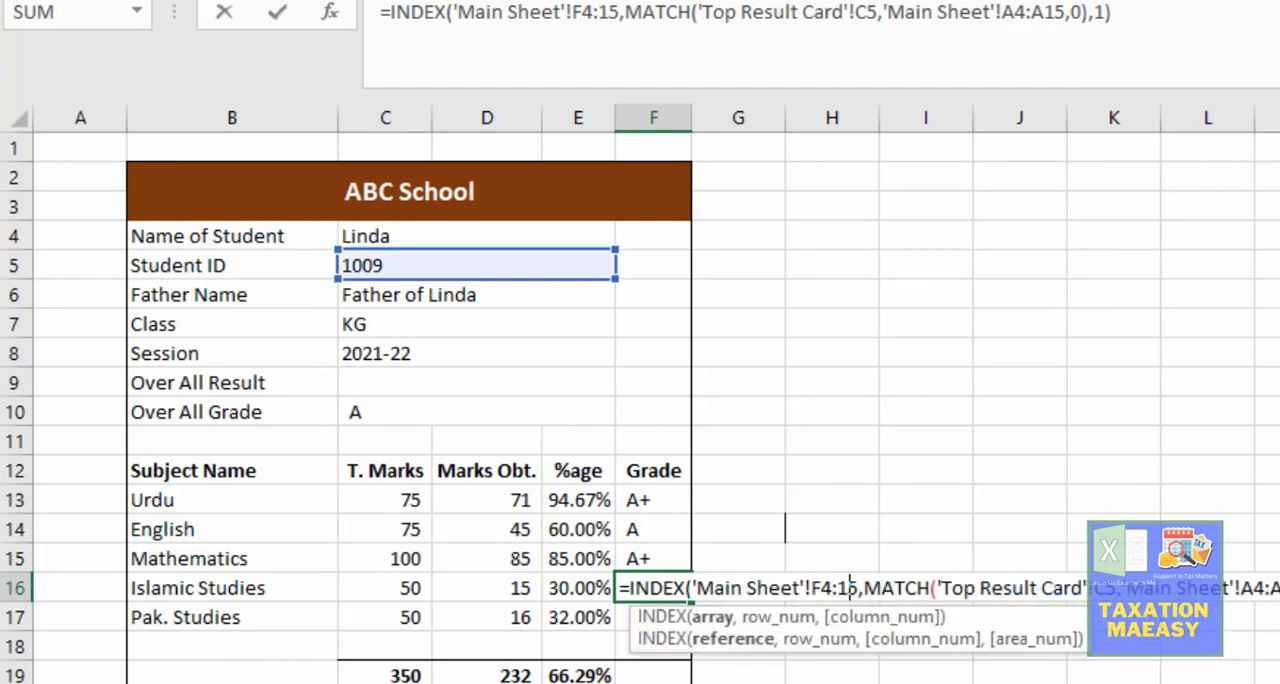
{"action": "type", "text": "p"}
{"action": "key", "text": "Left"}
{"action": "key", "text": "Left"}
{"action": "key", "text": "Left"}
{"action": "key", "text": "Left"}
{"action": "key", "text": "Delete"}
{"action": "type", "text": "p"}
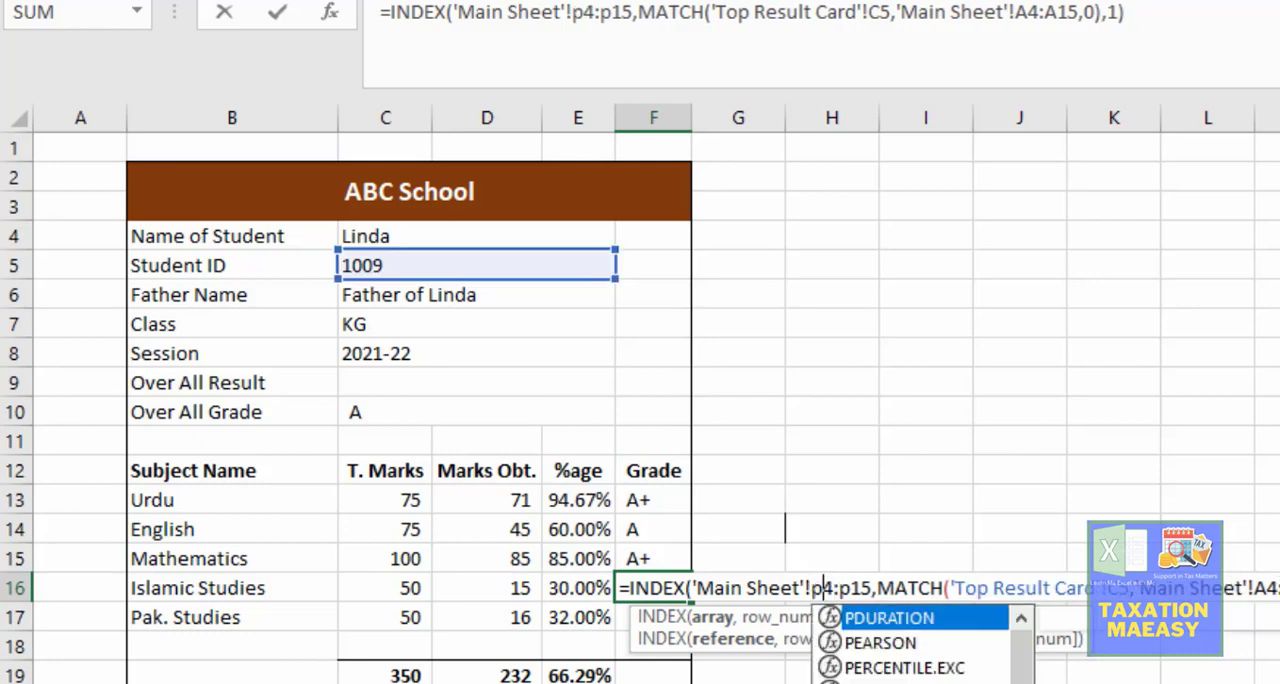
{"action": "key", "text": "Return"}
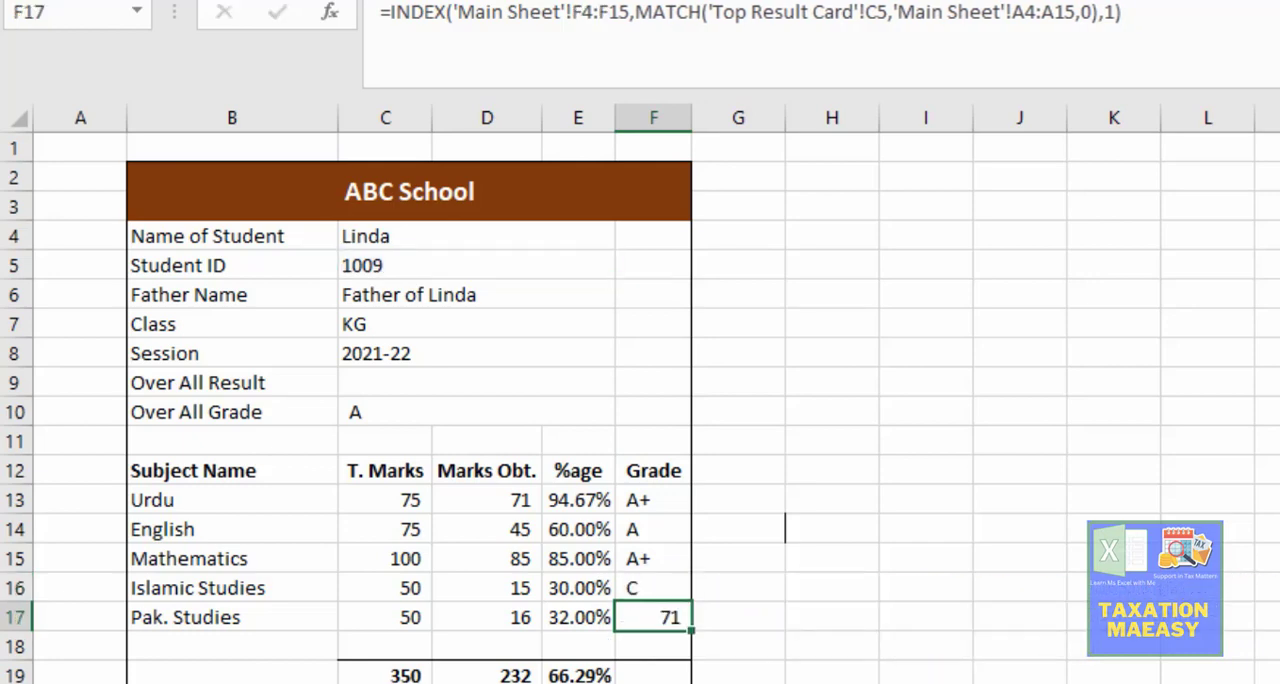
Step: Change the INDEX range of the Pak. Studies grade formula in F17 to S4:S15 on the Main Sheet
{"action": "key", "text": "ctrl+Page_Up"}
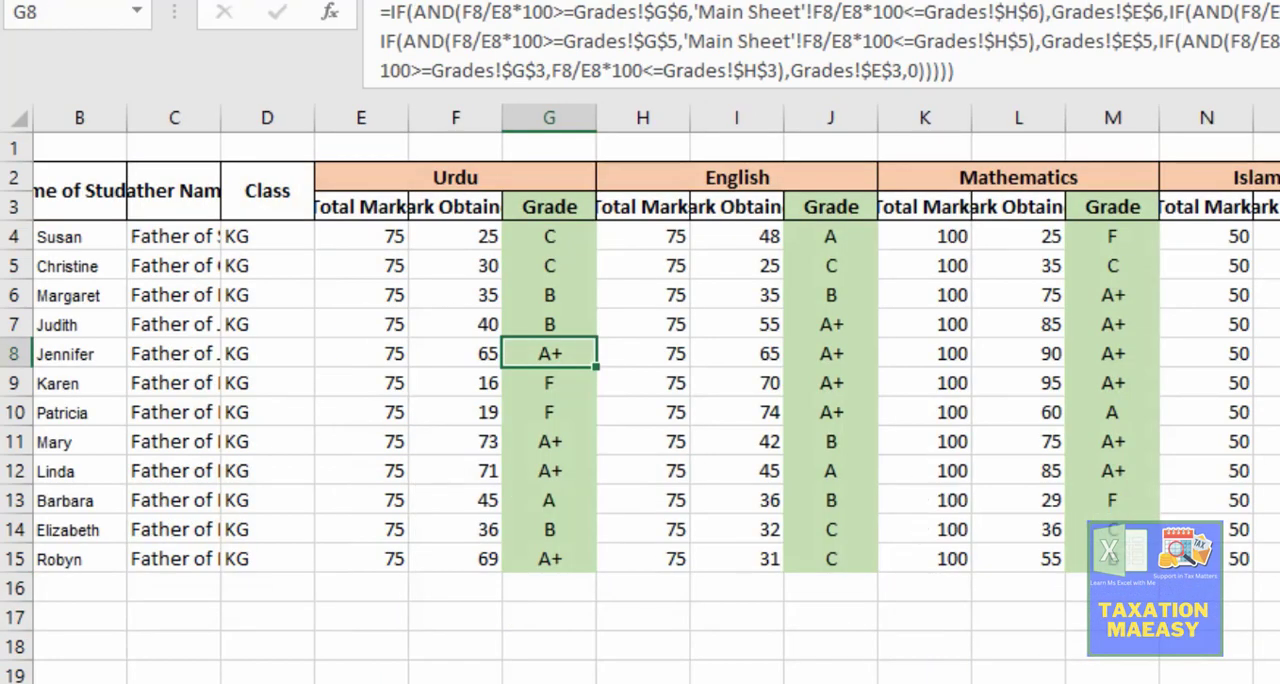
{"action": "key", "text": "ctrl+Page_Down"}
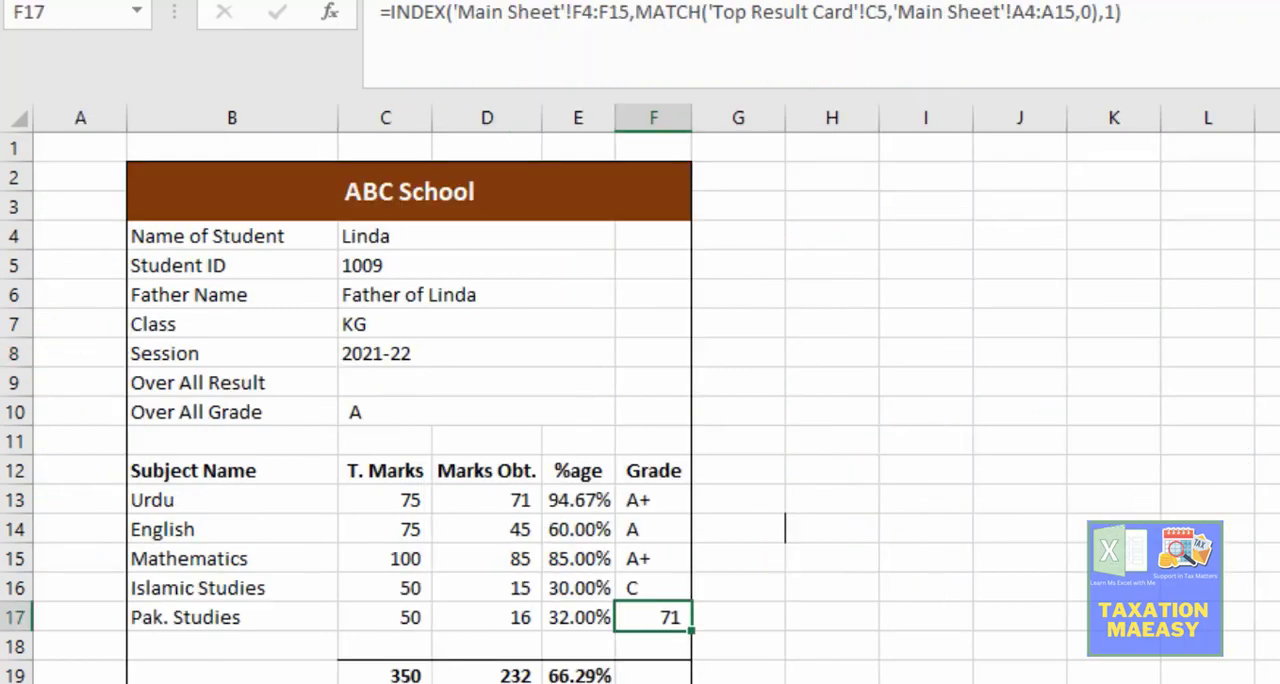
{"action": "key", "text": "F2"}
{"action": "key", "text": "Left"}
{"action": "key", "text": "Left"}
{"action": "key", "text": "Left"}
{"action": "key", "text": "Left"}
{"action": "key", "text": "Left"}
{"action": "key", "text": "Left"}
{"action": "key", "text": "Left"}
{"action": "key", "text": "Left"}
{"action": "key", "text": "Left"}
{"action": "key", "text": "Left"}
{"action": "key", "text": "Left"}
{"action": "key", "text": "Left"}
{"action": "key", "text": "Left"}
{"action": "key", "text": "Left"}
{"action": "key", "text": "Left"}
{"action": "key", "text": "Left"}
{"action": "key", "text": "Left"}
{"action": "key", "text": "Left"}
{"action": "key", "text": "Left"}
{"action": "key", "text": "Left"}
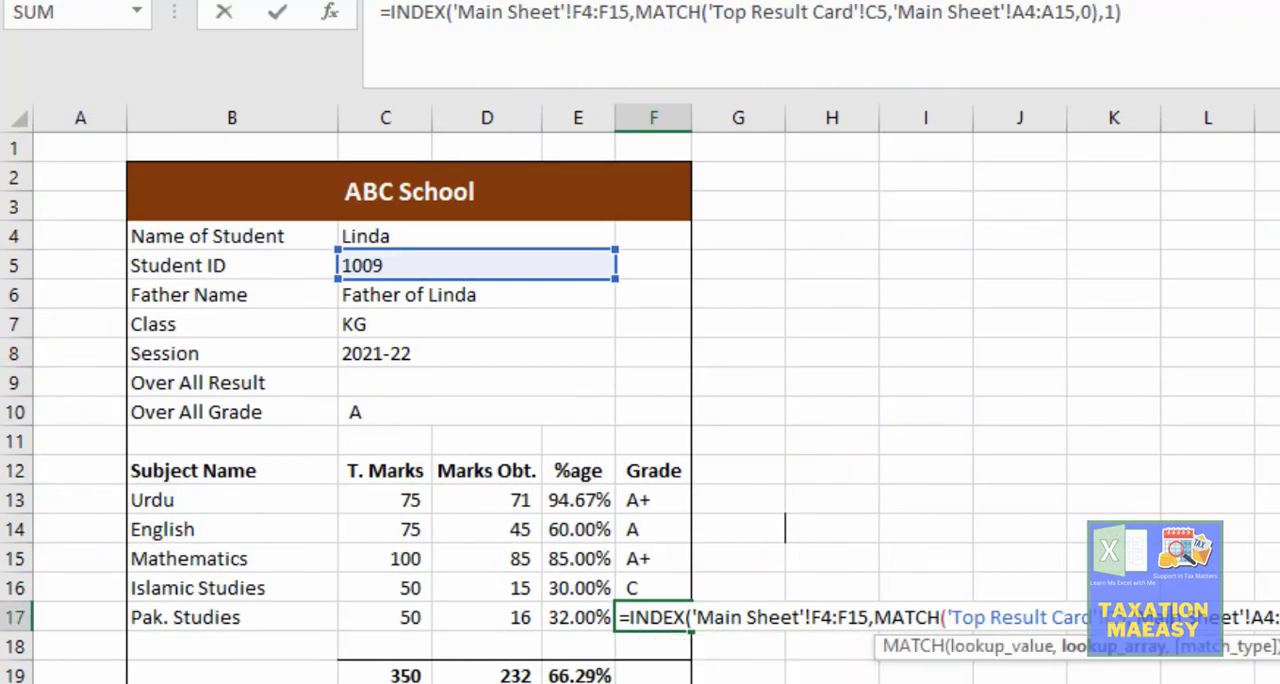
{"action": "key", "text": "Left"}
{"action": "key", "text": "Left"}
{"action": "key", "text": "Left"}
{"action": "key", "text": "Left"}
{"action": "key", "text": "Left"}
{"action": "key", "text": "Left"}
{"action": "key", "text": "Left"}
{"action": "key", "text": "Left"}
{"action": "key", "text": "Left"}
{"action": "key", "text": "Left"}
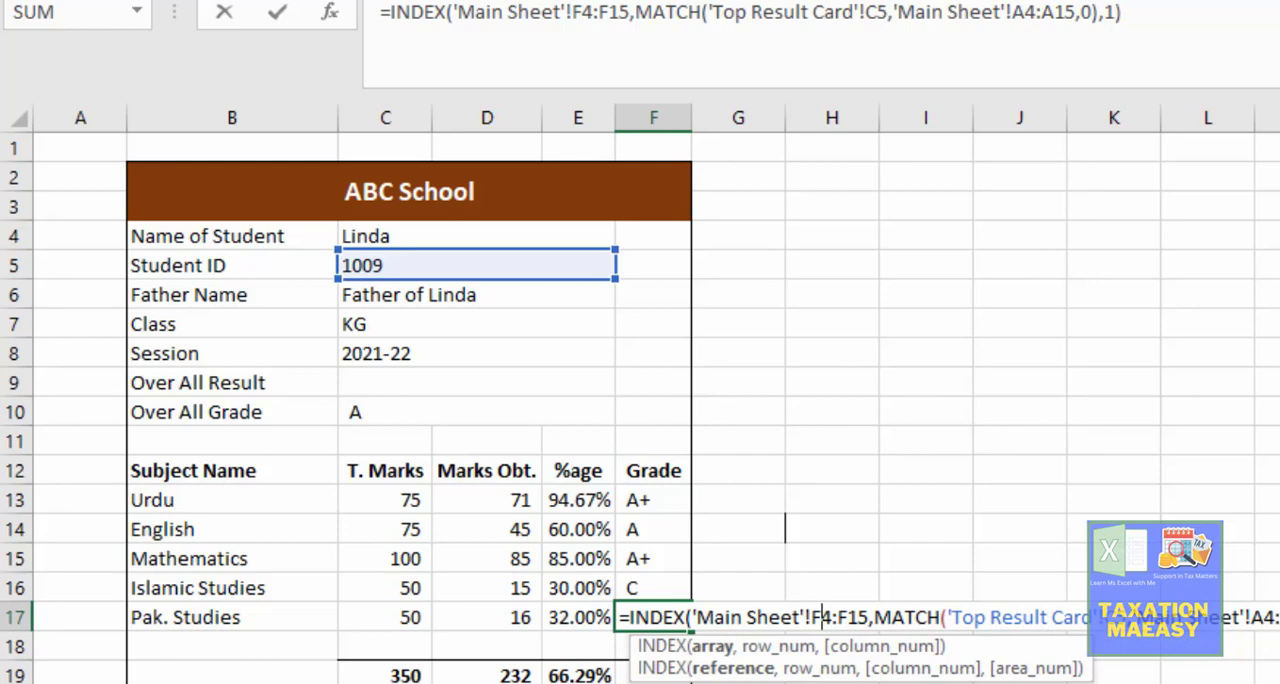
{"action": "key", "text": "Delete"}
{"action": "type", "text": "s"}
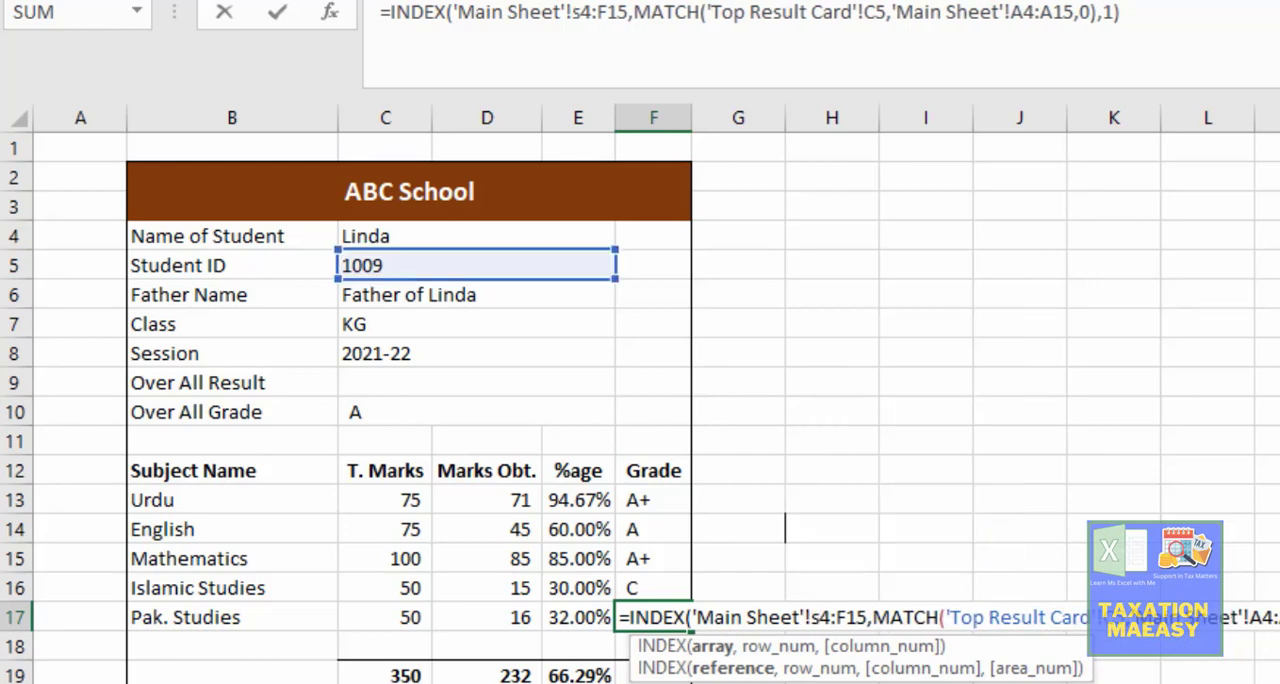
{"action": "key", "text": "Delete"}
{"action": "type", "text": "s"}
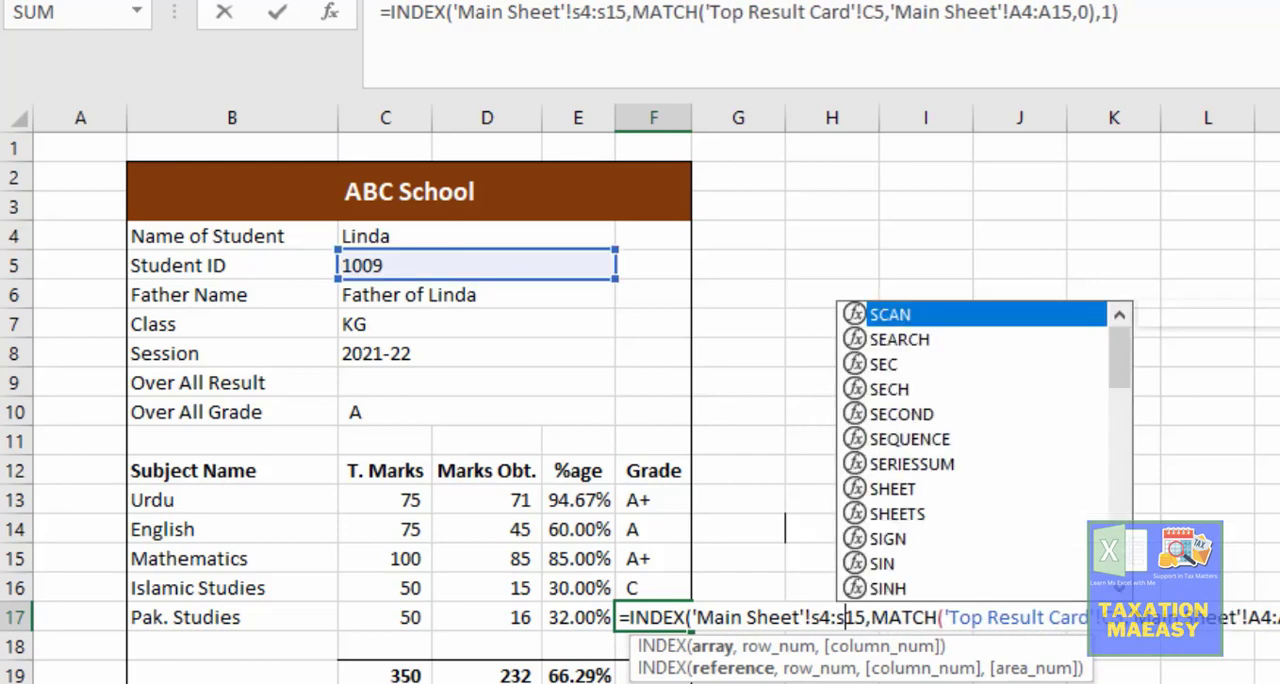
{"action": "key", "text": "Return"}
{"action": "key", "text": "Down"}
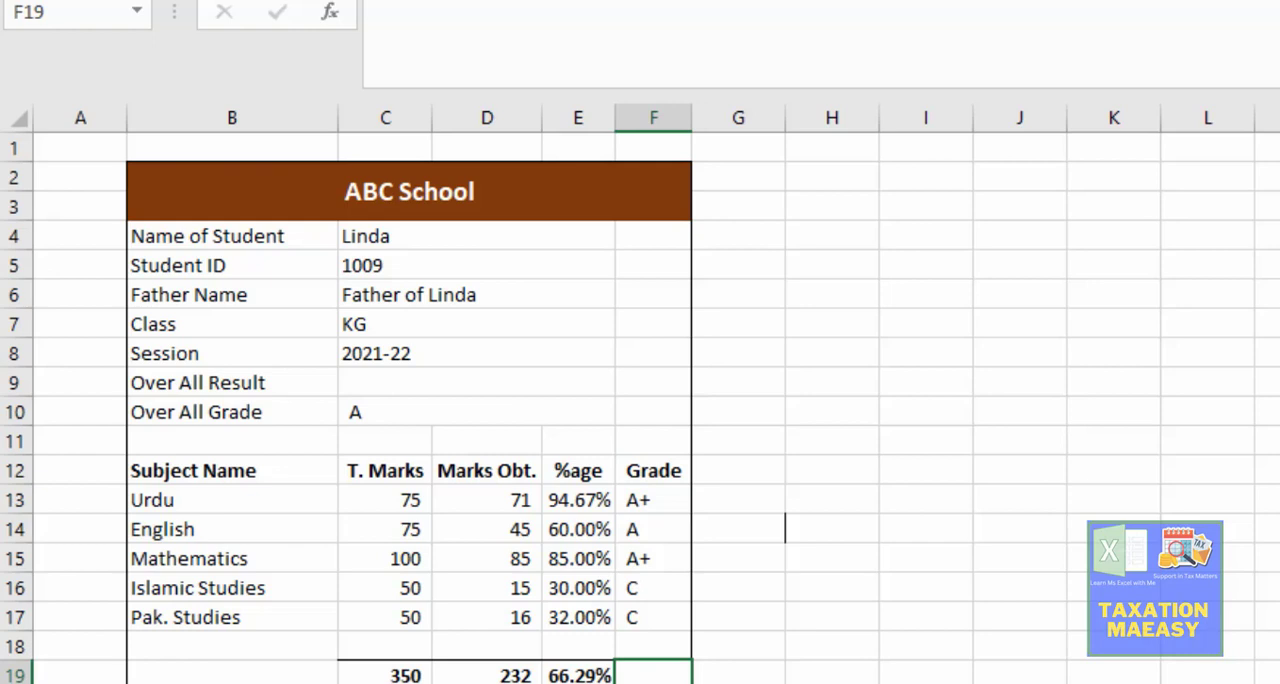
Step: Copy the formula text of the Pak. Studies grade in F17 into the totals row's grade cell F19
{"action": "key", "text": "Up"}
{"action": "key", "text": "Up"}
{"action": "key", "text": "F2"}
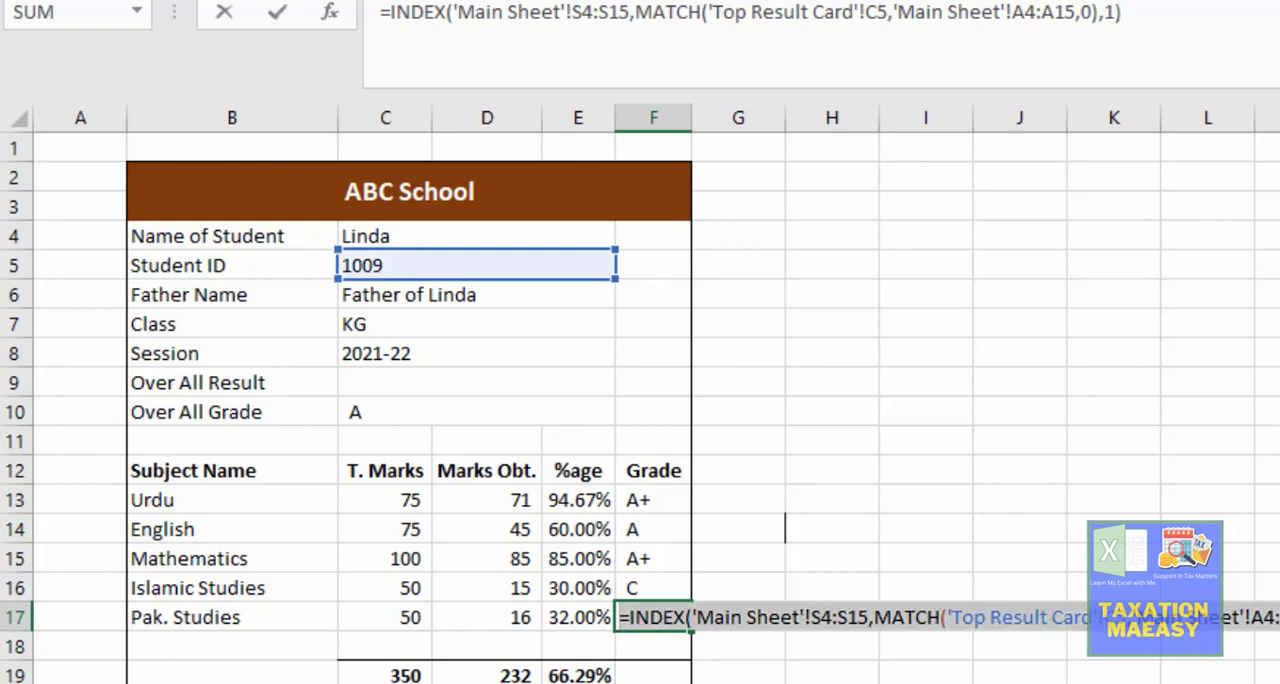
{"action": "key", "text": "Return"}
{"action": "key", "text": "F2"}
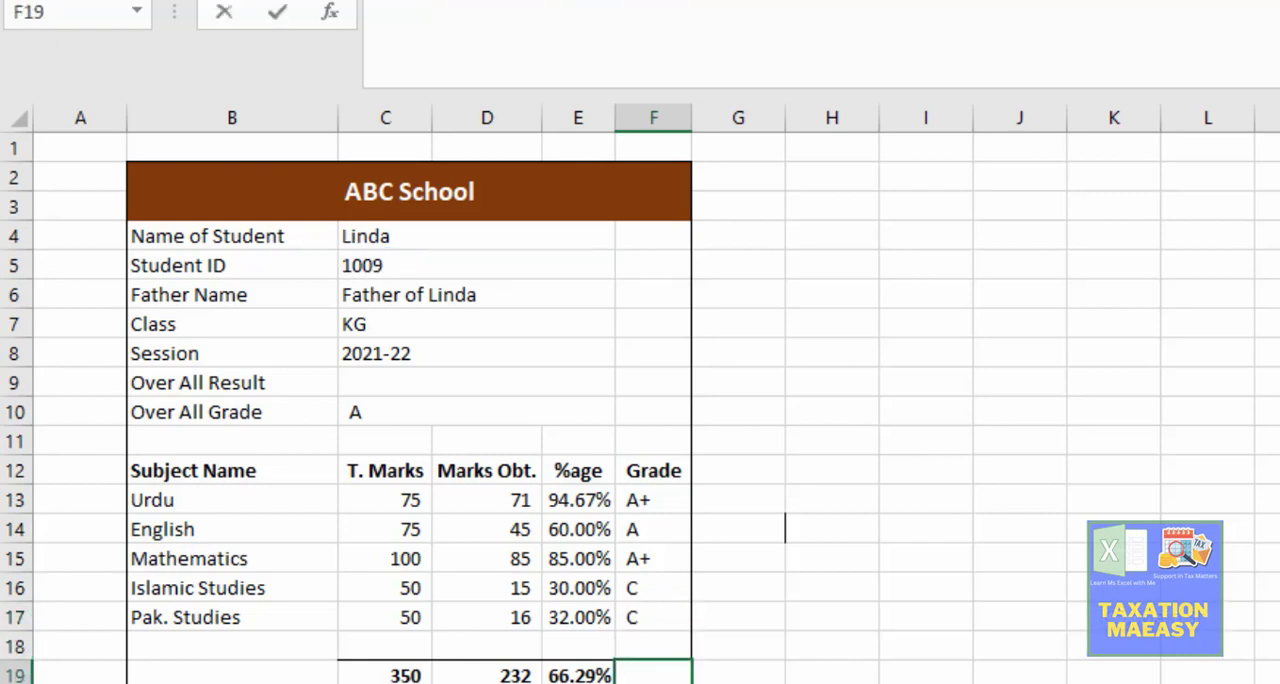
{"action": "type", "text": "=INDEX('Main Sheet'!S4:S15,MATCH('Top Result Card'!C5,'Main Sheet'!A4:A15,0),1)"}
{"action": "key", "text": "Return"}
{"action": "key", "text": "Up"}
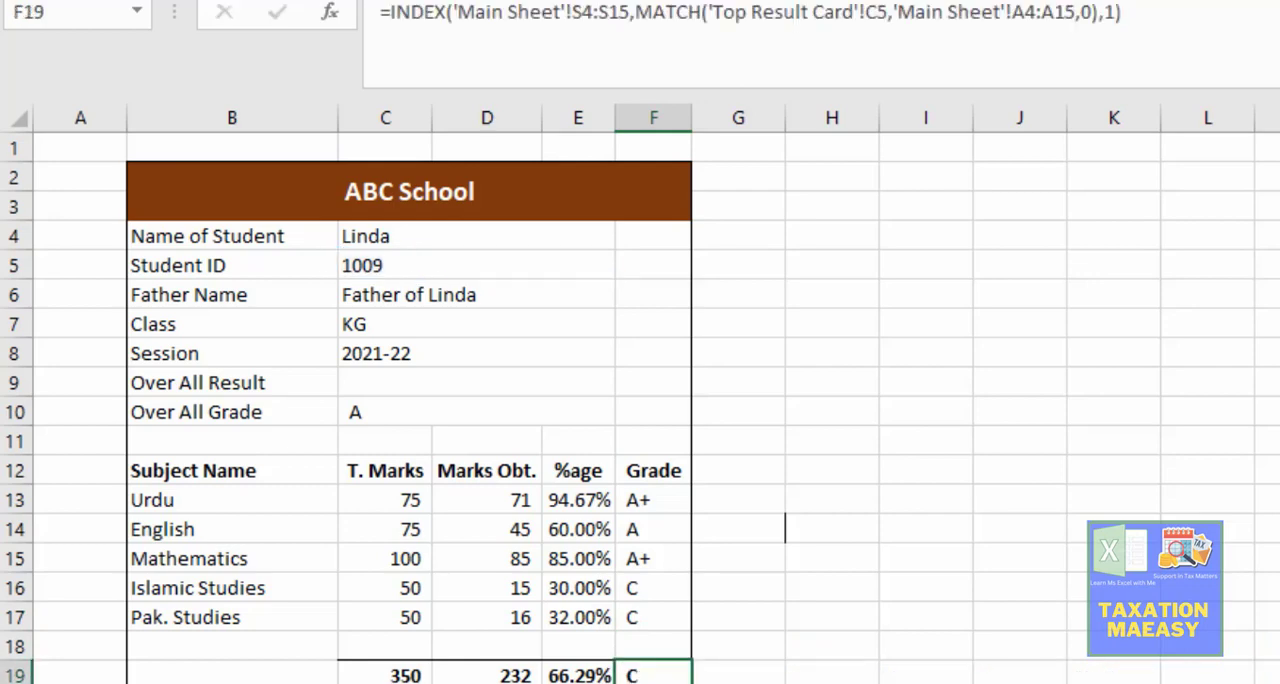
Step: Find the overall grade column on the Main Sheet and change the INDEX range of the formula in F19 to W4:W15
{"action": "key", "text": "ctrl+Page_Up"}
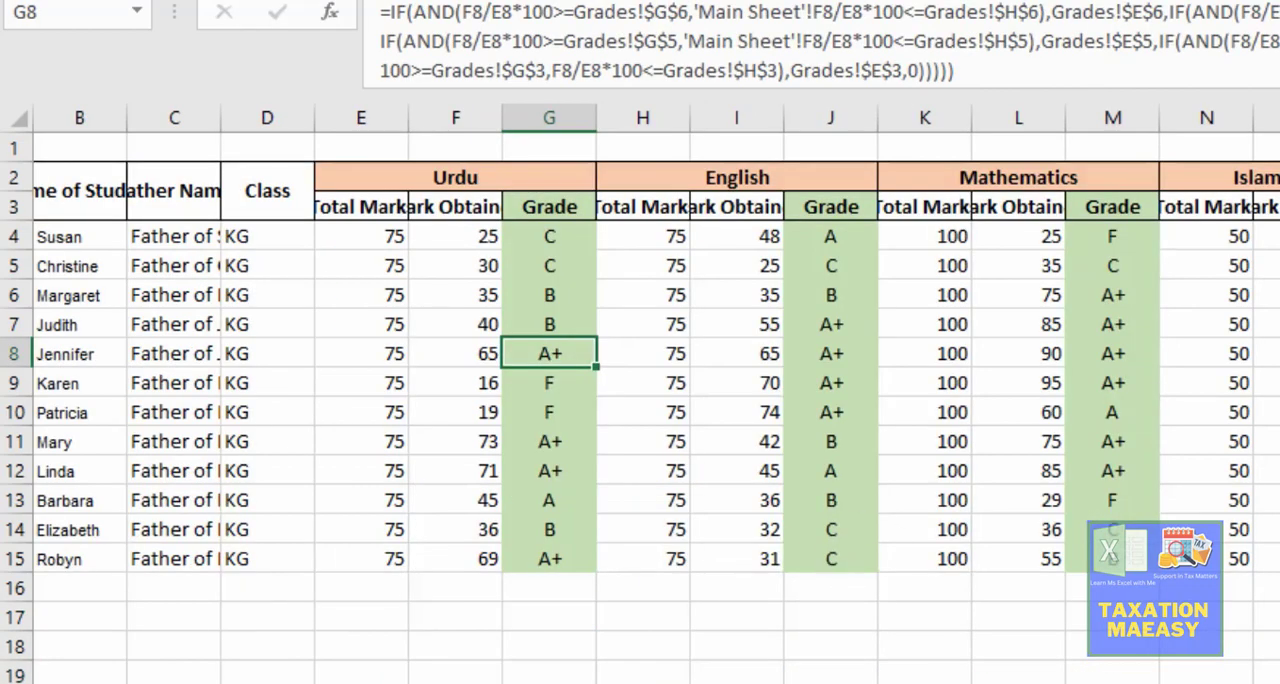
{"action": "left_click", "coordinate": [1279, 353]}
{"action": "key", "text": "Right"}
{"action": "key", "text": "Right"}
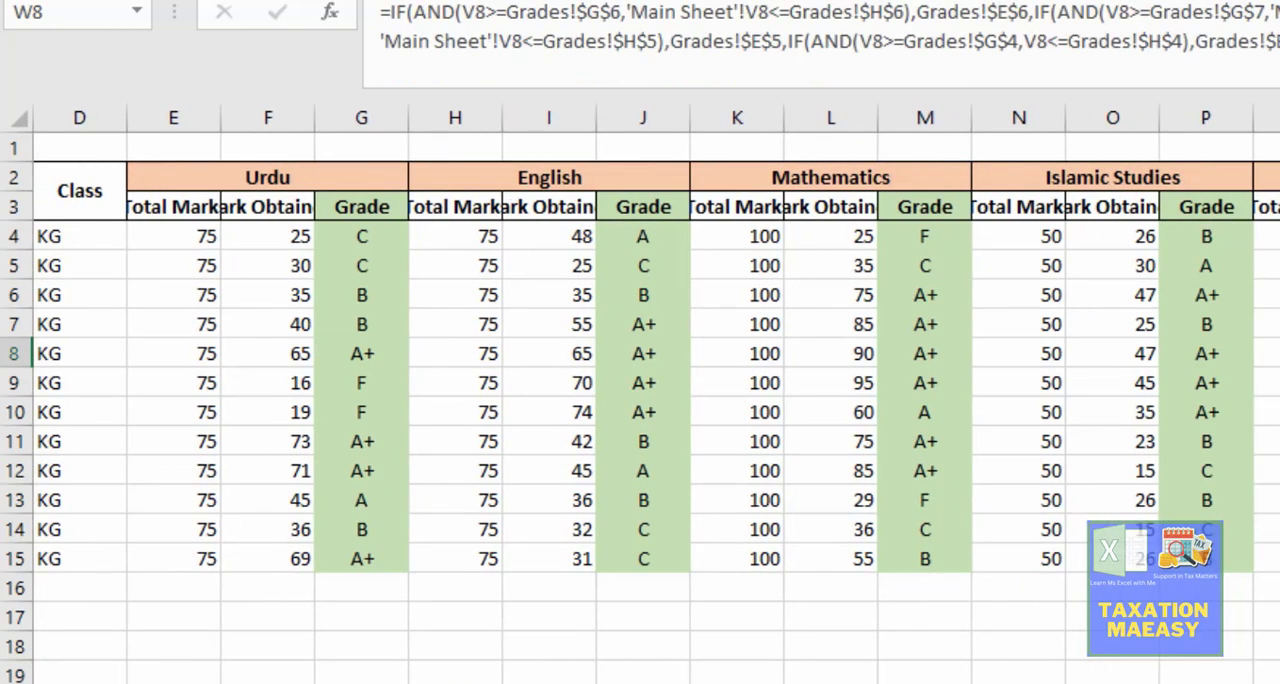
{"action": "key", "text": "ctrl+Page_Down"}
{"action": "key", "text": "F2"}
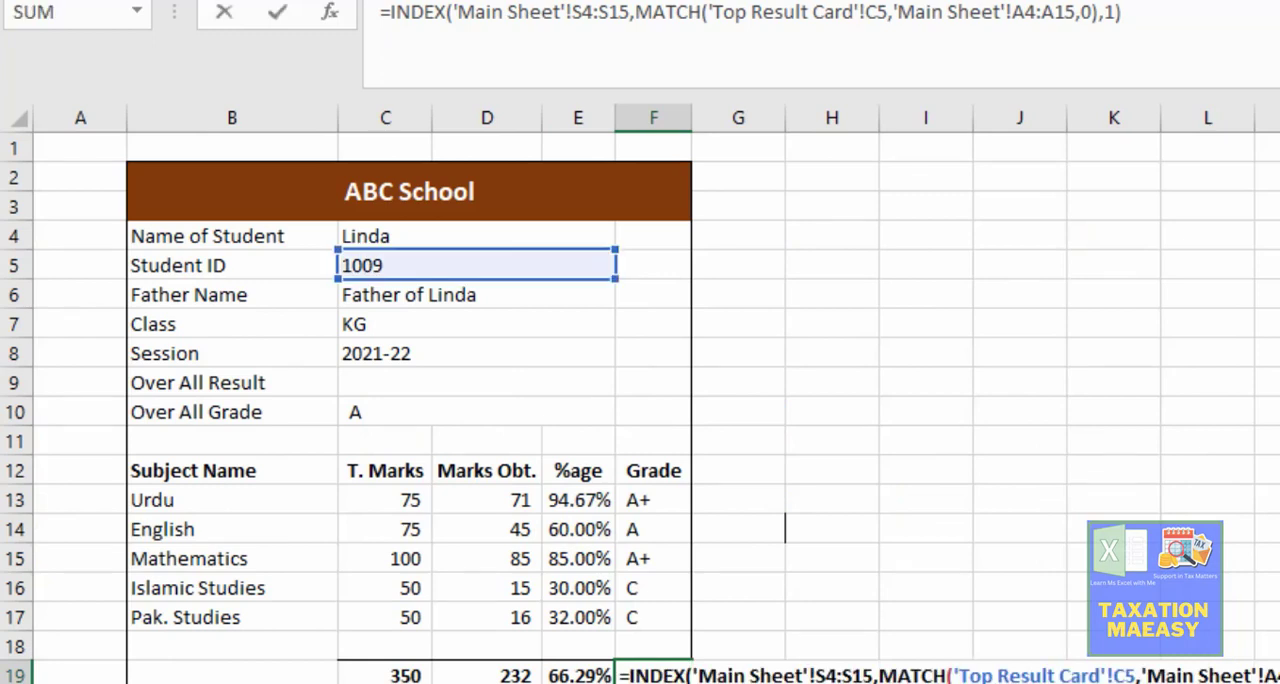
{"action": "key", "text": "ctrl+Left"}
{"action": "key", "text": "ctrl+Left"}
{"action": "key", "text": "ctrl+Left"}
{"action": "key", "text": "ctrl+Left"}
{"action": "key", "text": "ctrl+Left"}
{"action": "key", "text": "ctrl+Left"}
{"action": "key", "text": "ctrl+Left"}
{"action": "key", "text": "ctrl+Left"}
{"action": "key", "text": "Right"}
{"action": "key", "text": "Right"}
{"action": "key", "text": "Delete"}
{"action": "type", "text": "W"}
{"action": "key", "text": "Left"}
{"action": "key", "text": "Left"}
{"action": "key", "text": "Left"}
{"action": "key", "text": "Left"}
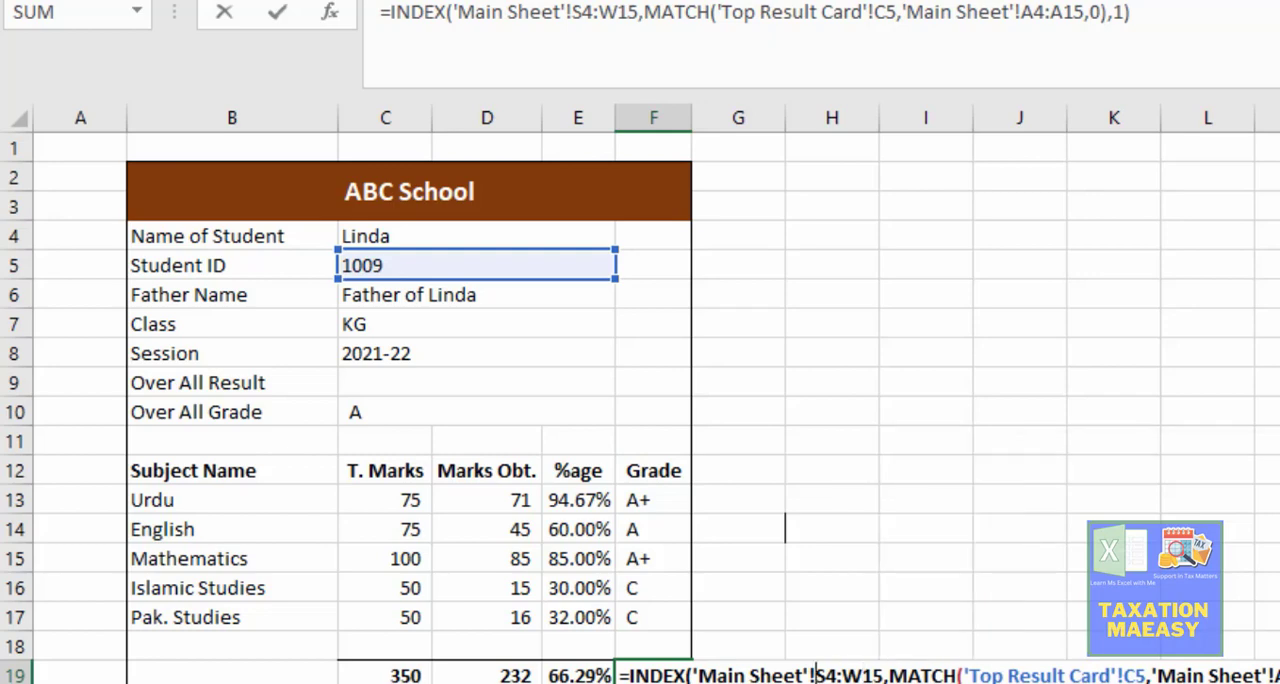
{"action": "key", "text": "Delete"}
{"action": "type", "text": "W"}
{"action": "key", "text": "Return"}
{"action": "key", "text": "Up"}
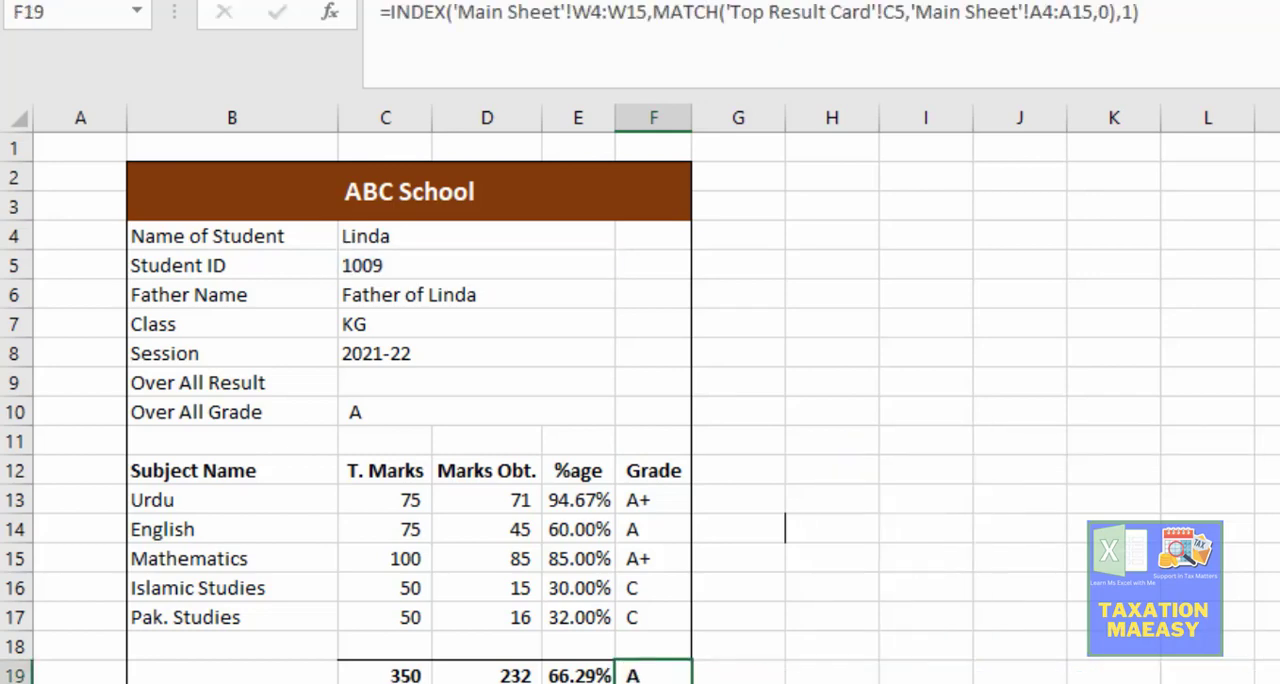
Step: Examine the existing VLOOKUP formula of the Over All Grade in C10 without changing it
{"action": "key", "text": "Up"}
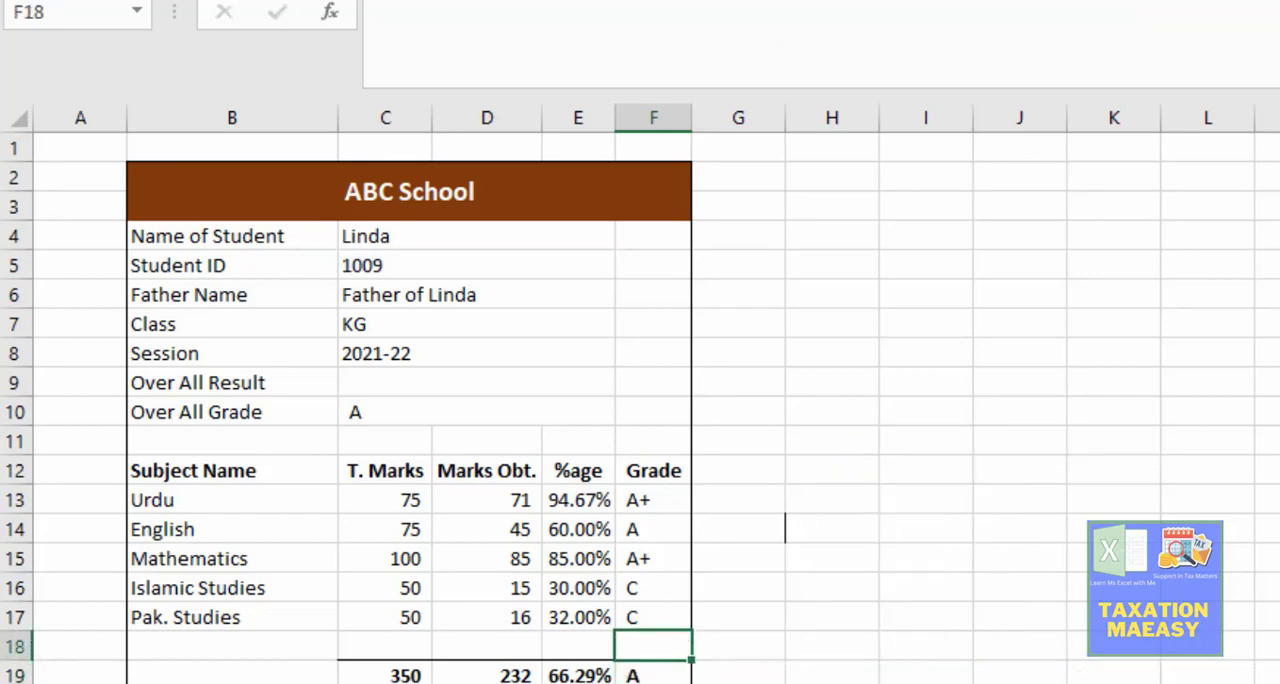
{"action": "key", "text": "Down"}
{"action": "key", "text": "Up"}
{"action": "key", "text": "Up"}
{"action": "key", "text": "Up"}
{"action": "key", "text": "Up"}
{"action": "key", "text": "Up"}
{"action": "key", "text": "Up"}
{"action": "key", "text": "Up"}
{"action": "key", "text": "Up"}
{"action": "key", "text": "Up"}
{"action": "key", "text": "Up"}
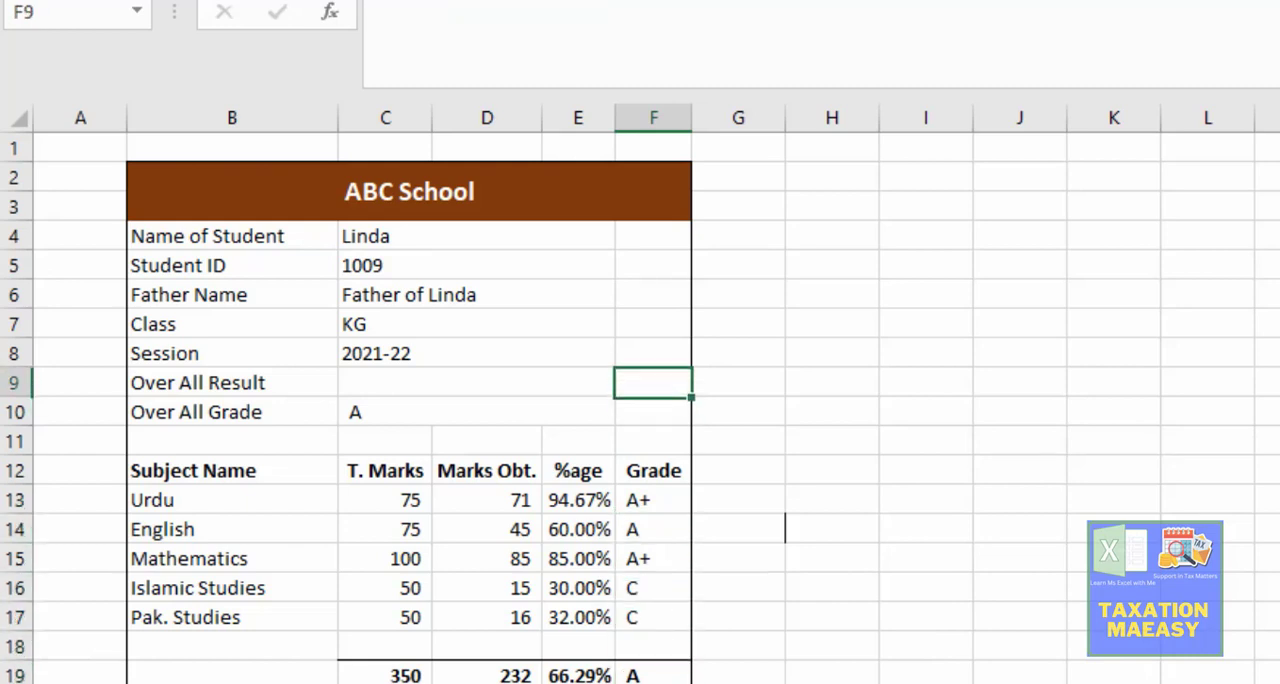
{"action": "key", "text": "Left"}
{"action": "key", "text": "Left"}
{"action": "key", "text": "Down"}
{"action": "key", "text": "Right"}
{"action": "key", "text": "F2"}
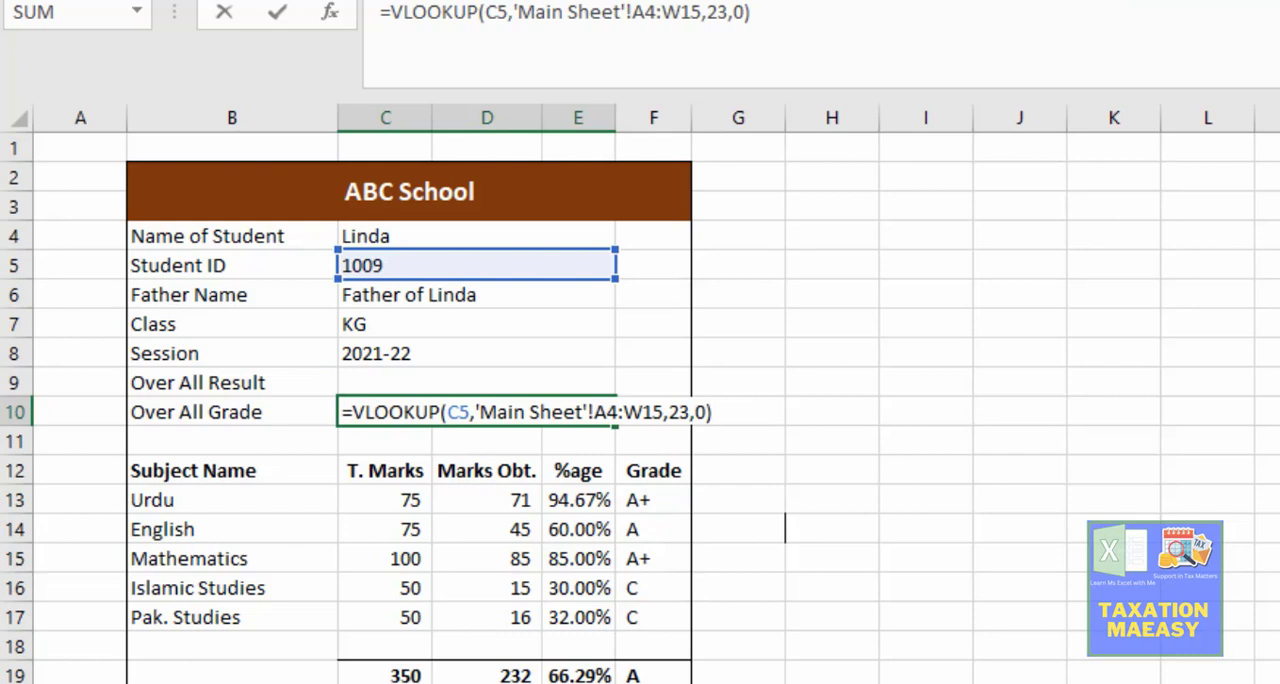
{"action": "key", "text": "Escape"}
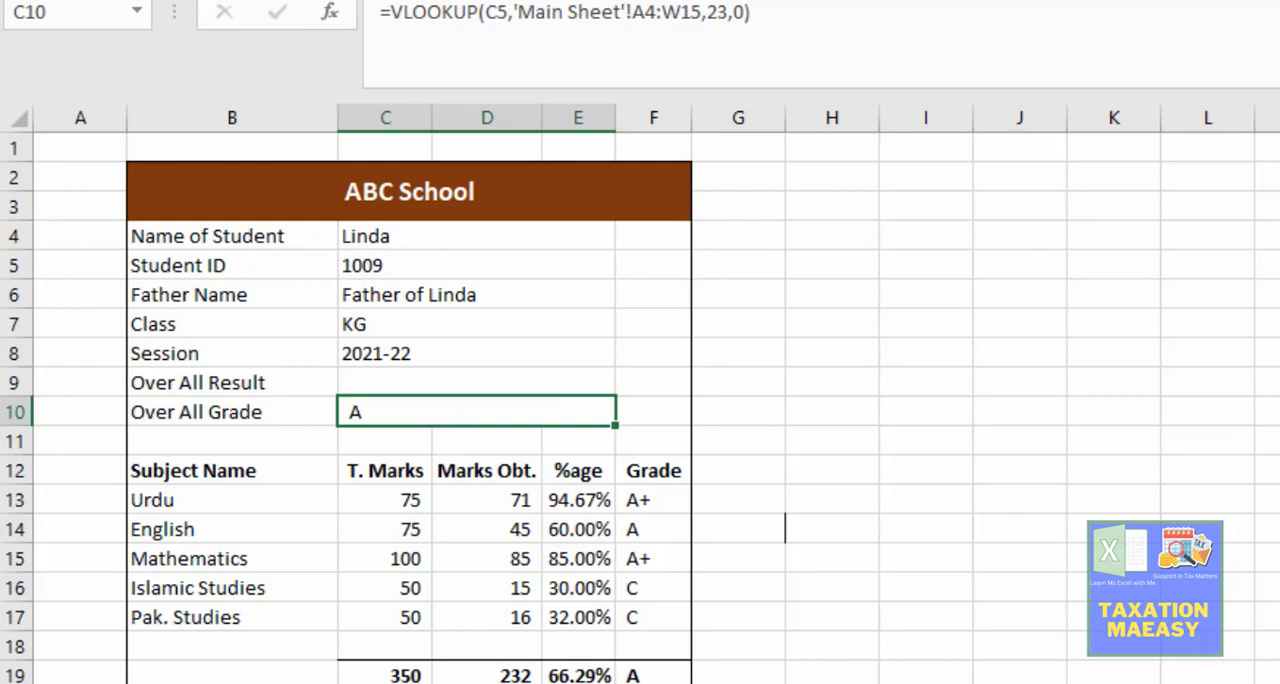
Step: Start the Over All Result formula in C9 as an IF test using COUNTIF over the subject grades F13:F17
{"action": "key", "text": "Up"}
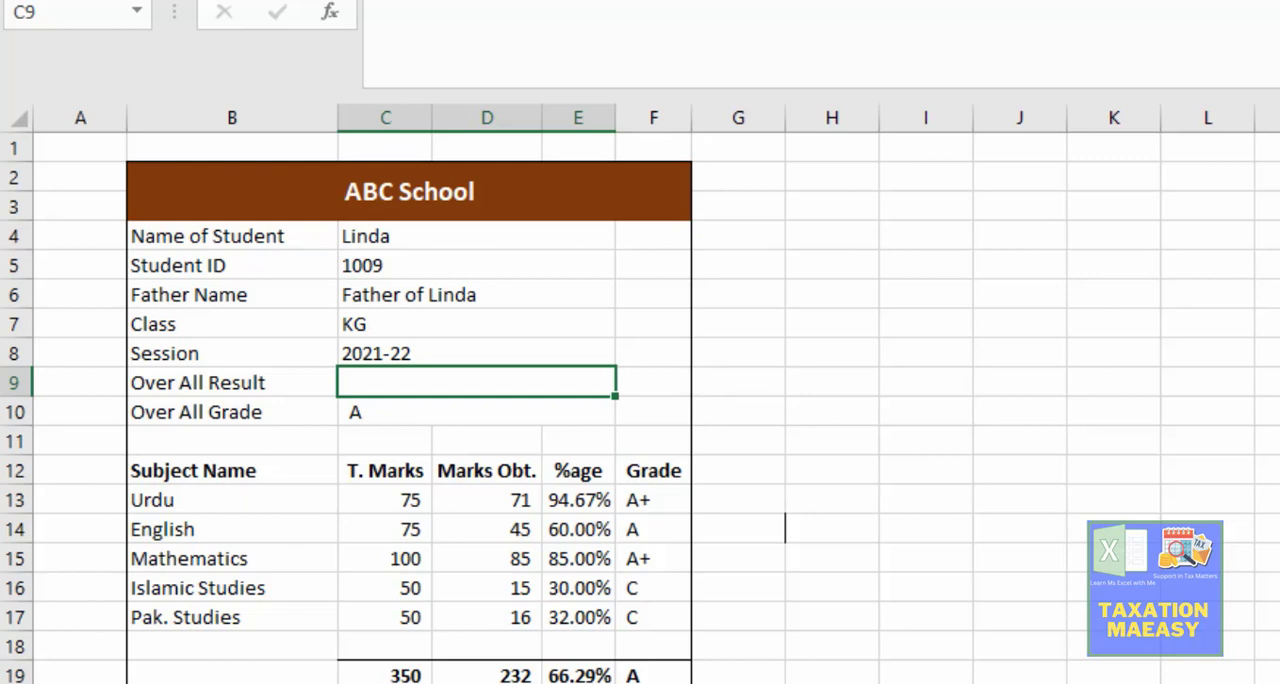
{"action": "type", "text": "=I"}
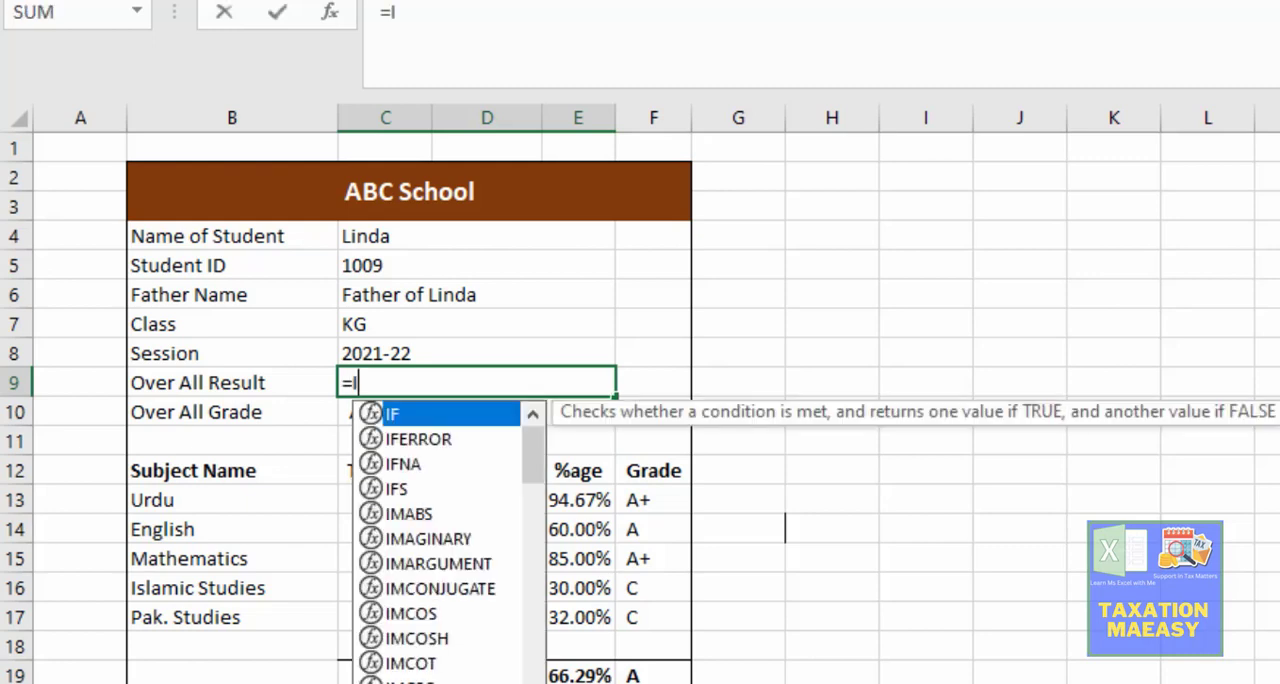
{"action": "type", "text": "F"}
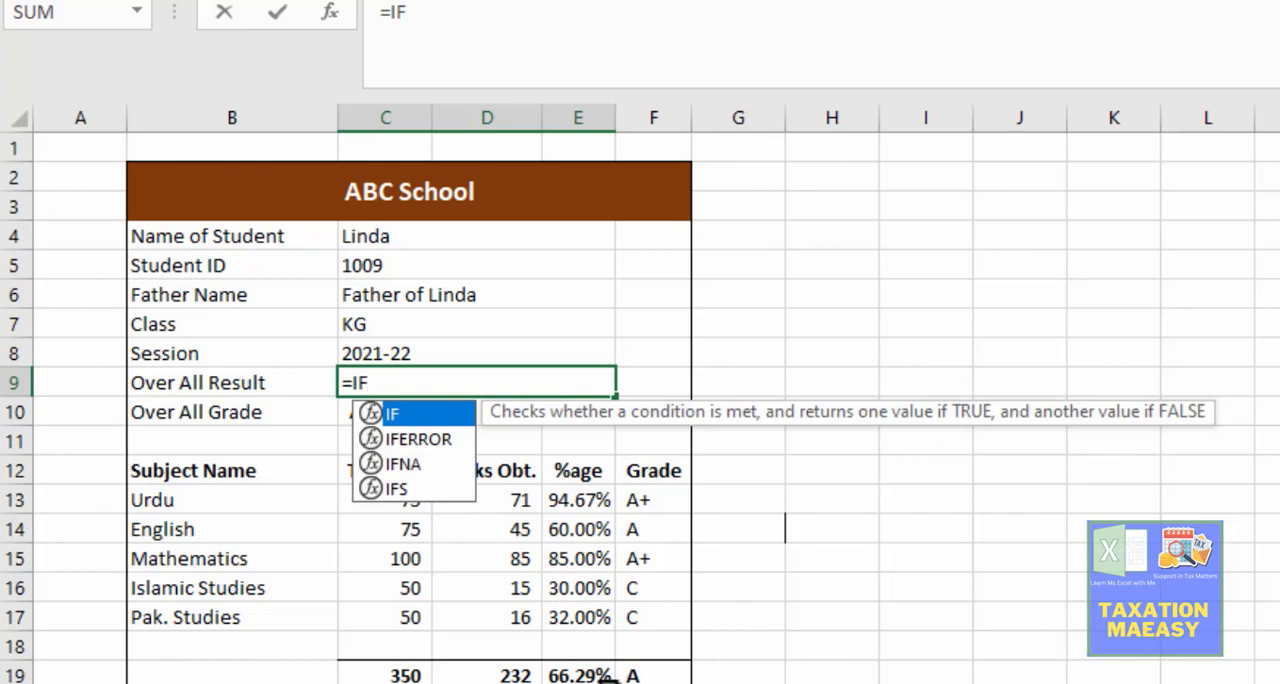
{"action": "type", "text": "("}
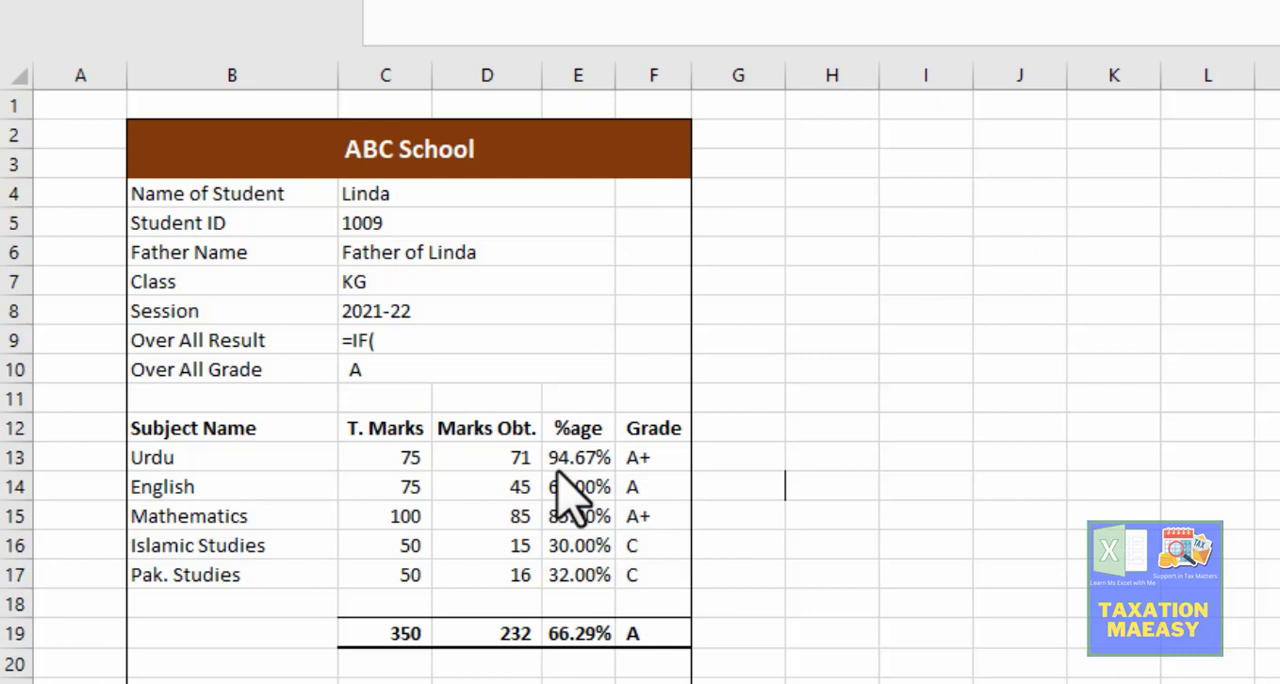
{"action": "double_click", "coordinate": [405, 341]}
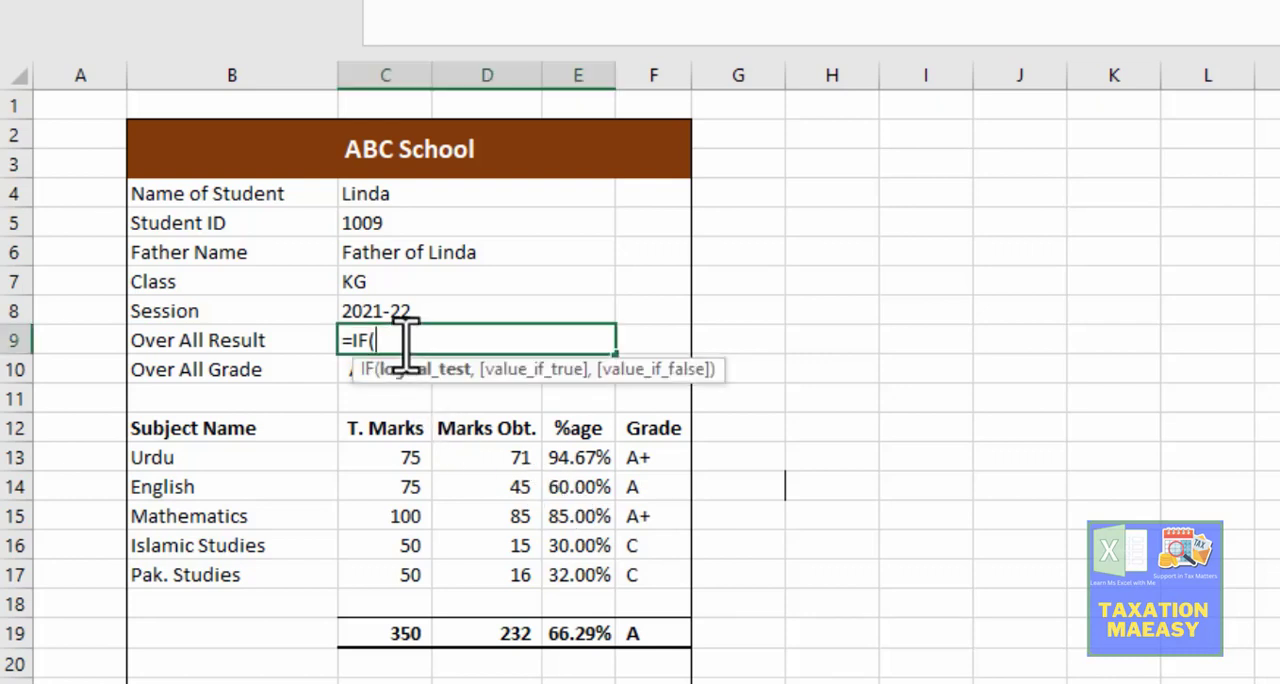
{"action": "type", "text": "COUNT"}
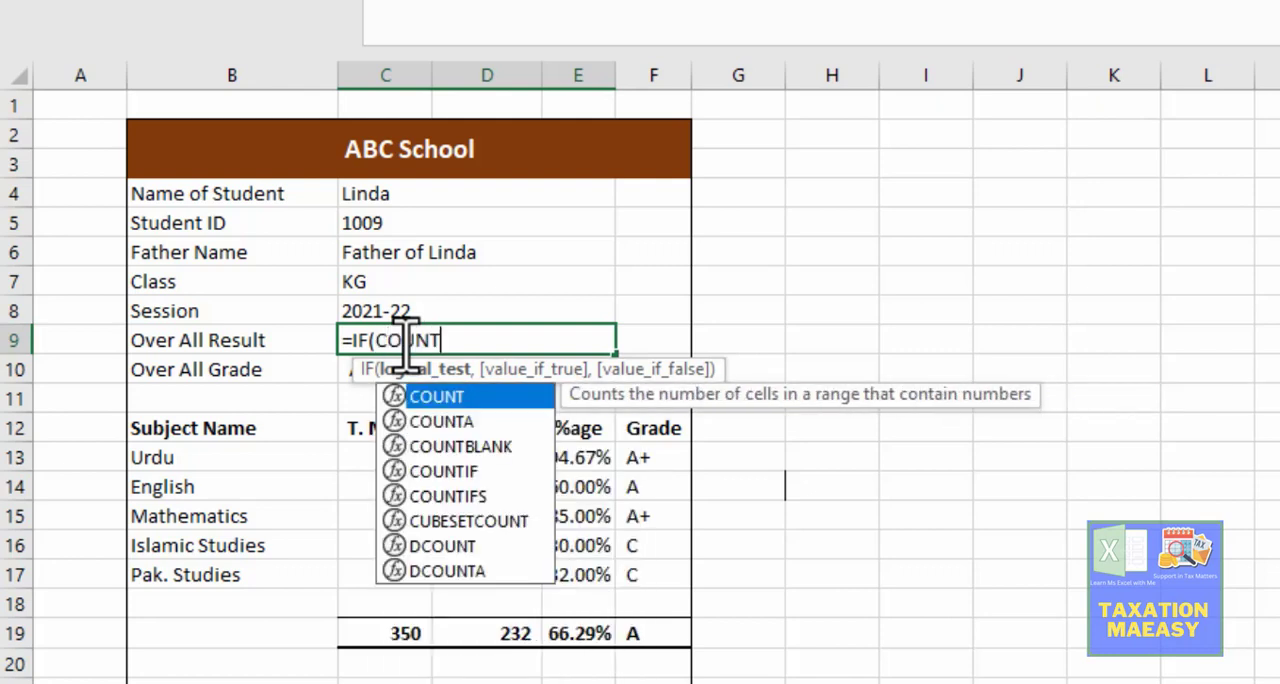
{"action": "type", "text": "IF("}
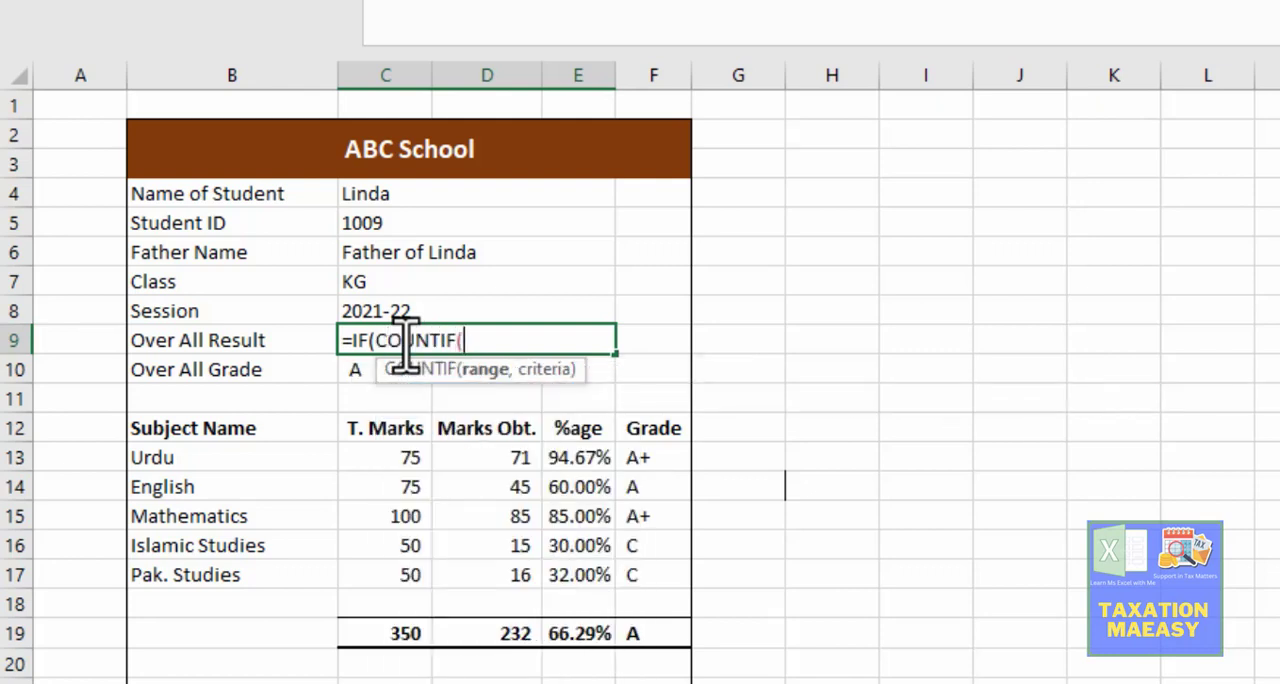
{"action": "left_click", "coordinate": [640, 457]}
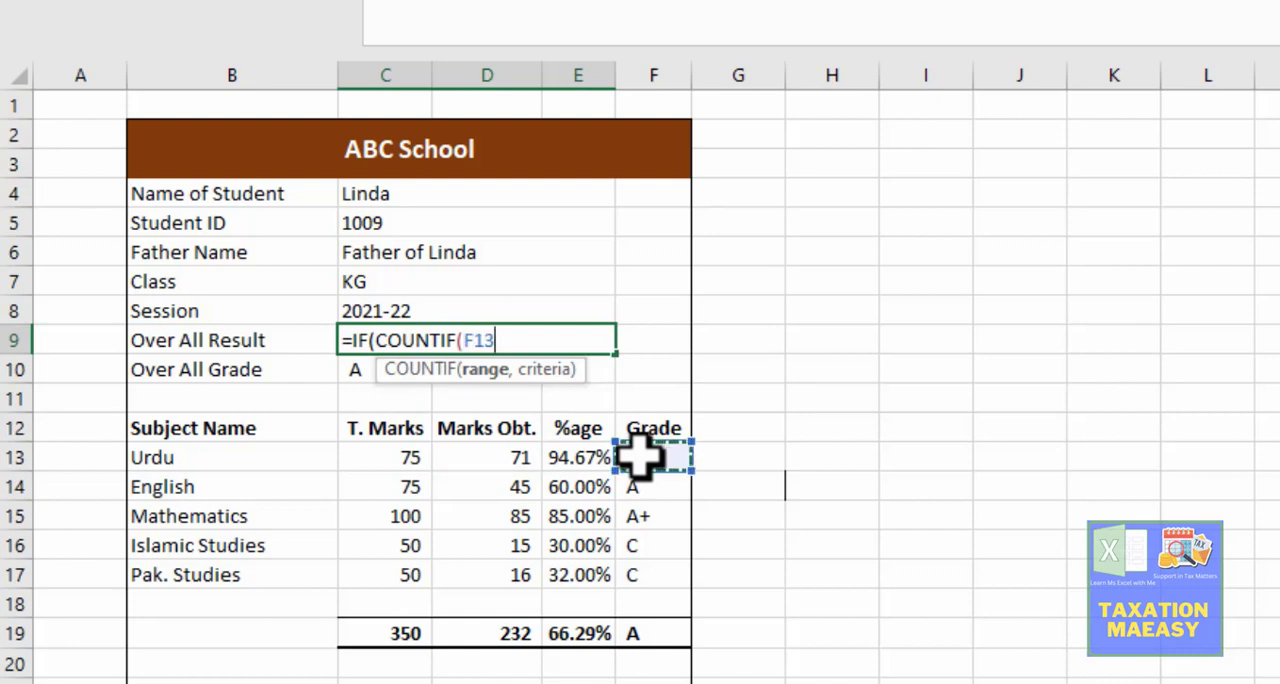
{"action": "key", "text": "shift+Down"}
{"action": "key", "text": "shift+Down"}
{"action": "key", "text": "shift+Down"}
{"action": "key", "text": "shift+Down"}
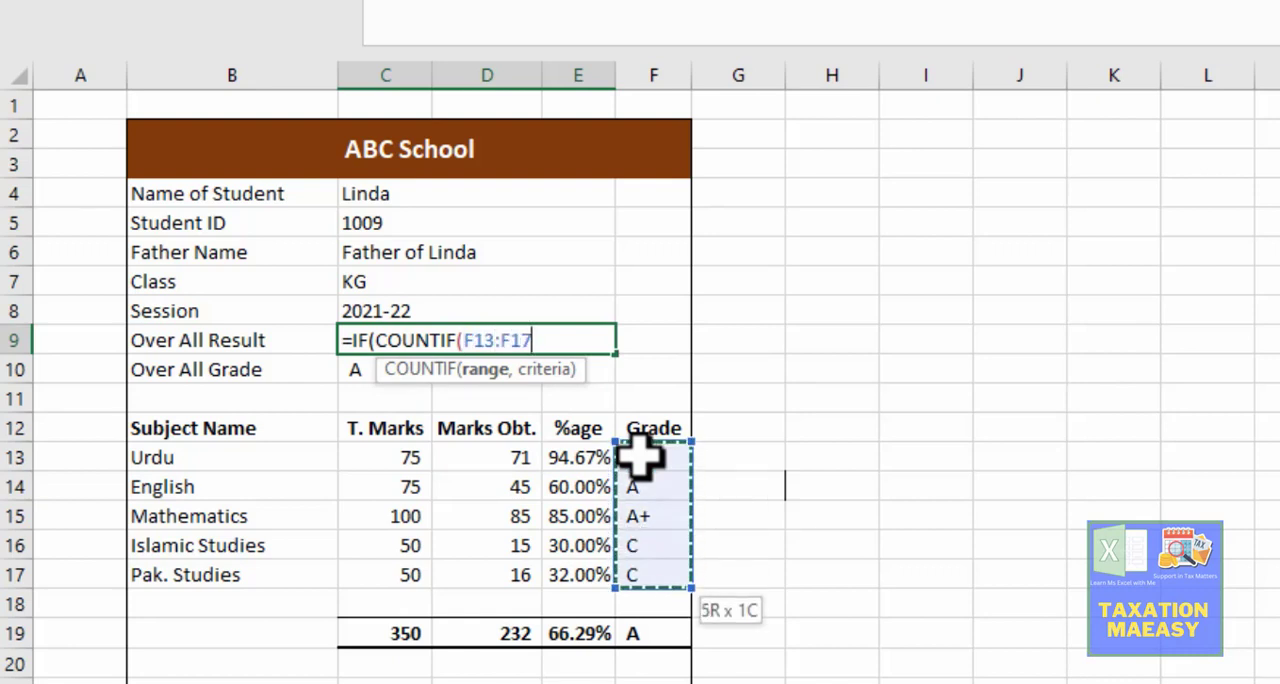
{"action": "type", "text": ","}
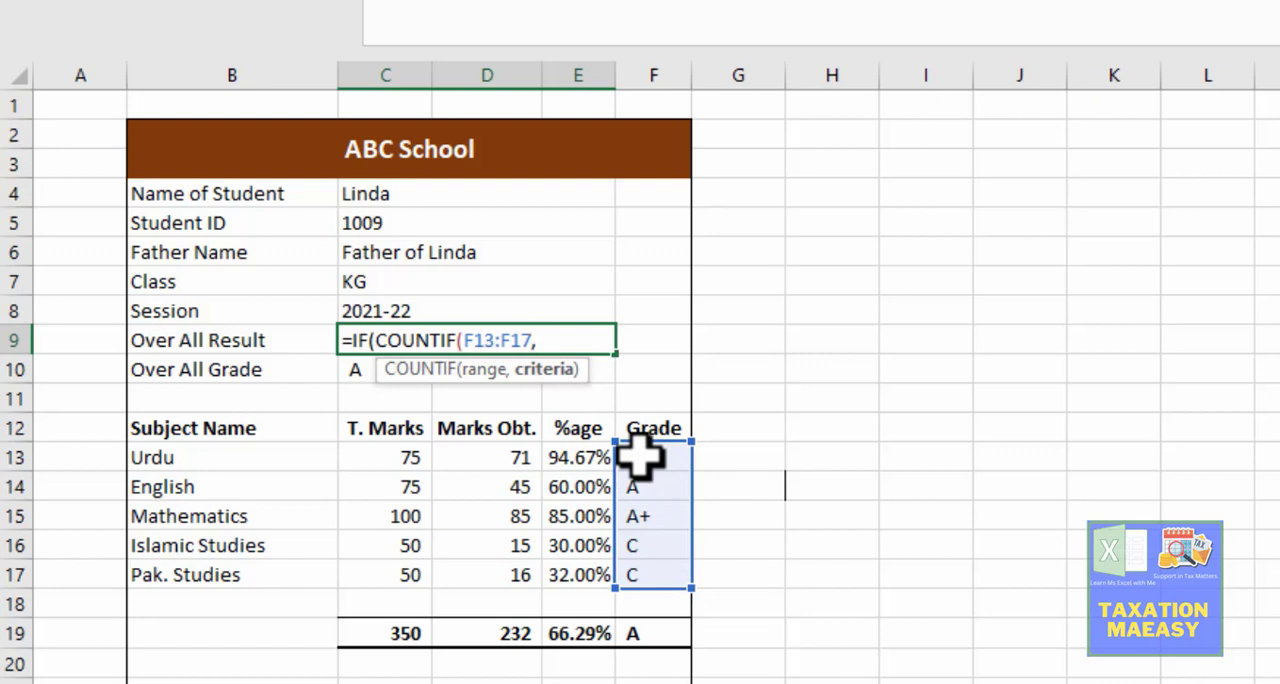
{"action": "type", "text": "\"f"}
Step: Set the COUNTIF criteria to "F" and complete the IF condition as >=2
{"action": "key", "text": "BackSpace"}
{"action": "type", "text": "F\")"}
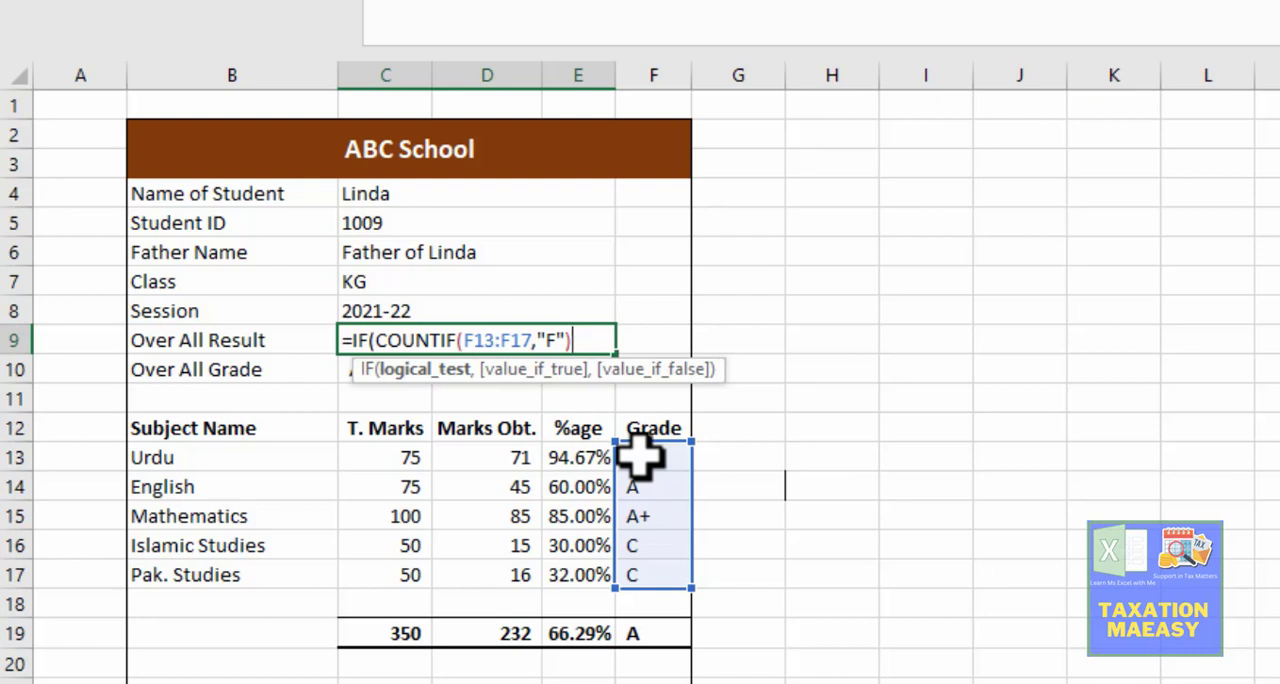
{"action": "type", "text": ">2,"}
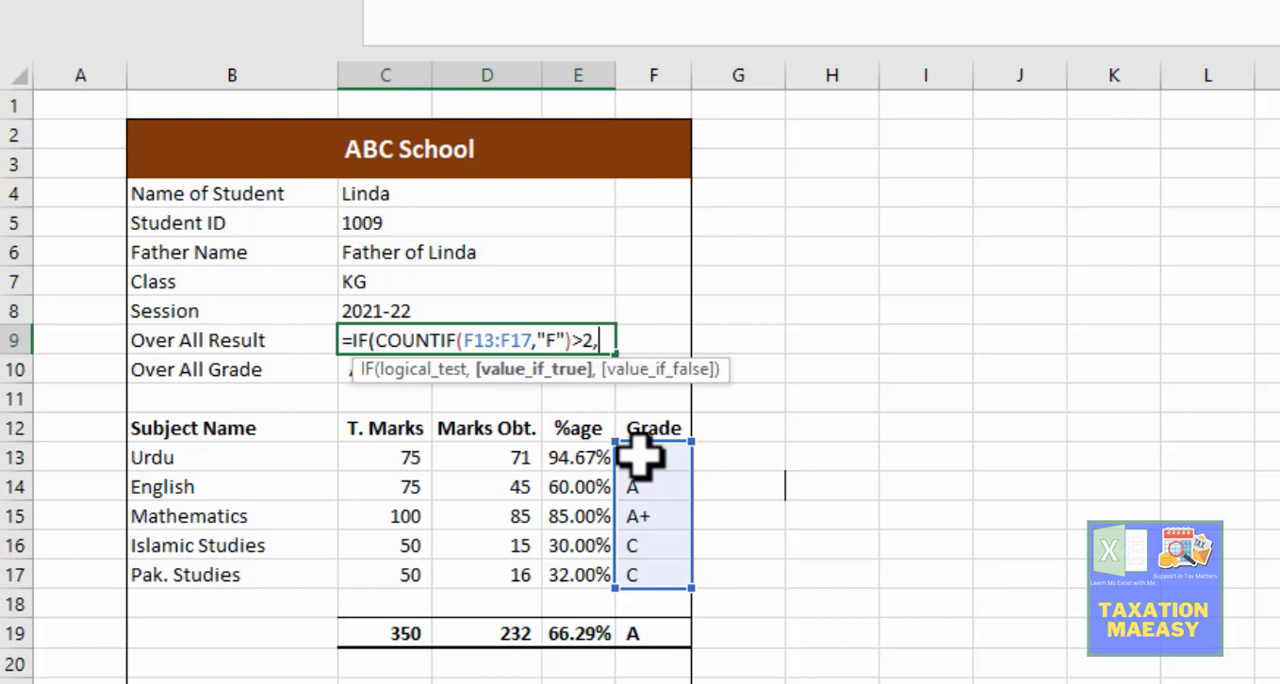
{"action": "key", "text": "BackSpace"}
{"action": "key", "text": "BackSpace"}
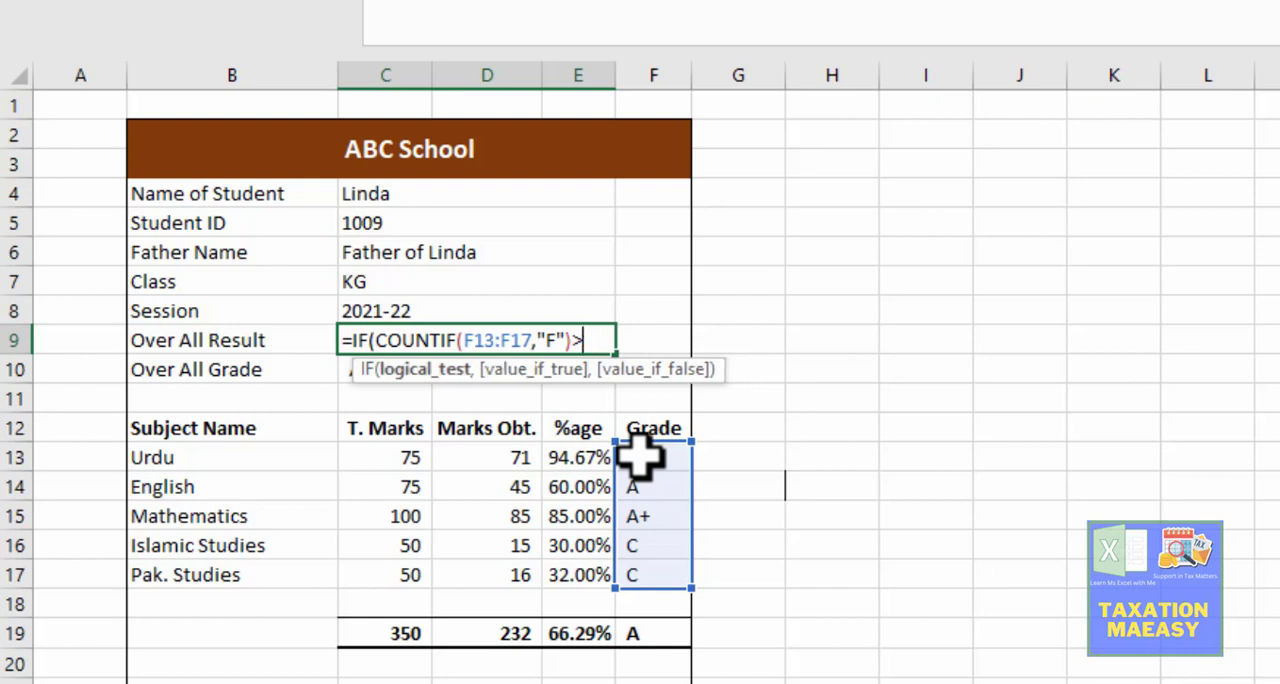
{"action": "type", "text": "=2,"}
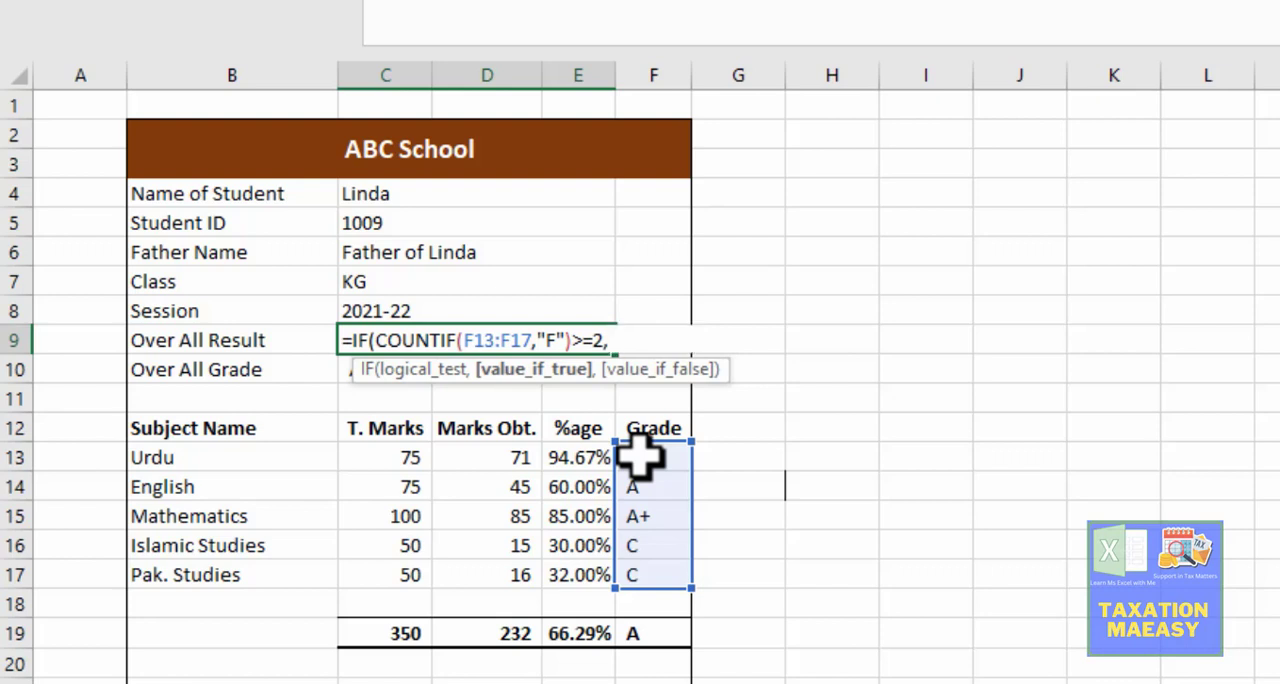
{"action": "type", "text": "\"f"}
Step: Make the IF formula return "Fail" when the condition is true and "Pass" otherwise, and close its parenthesis
{"action": "key", "text": "BackSpace"}
{"action": "key", "text": "BackSpace"}
{"action": "type", "text": "Fail\","}
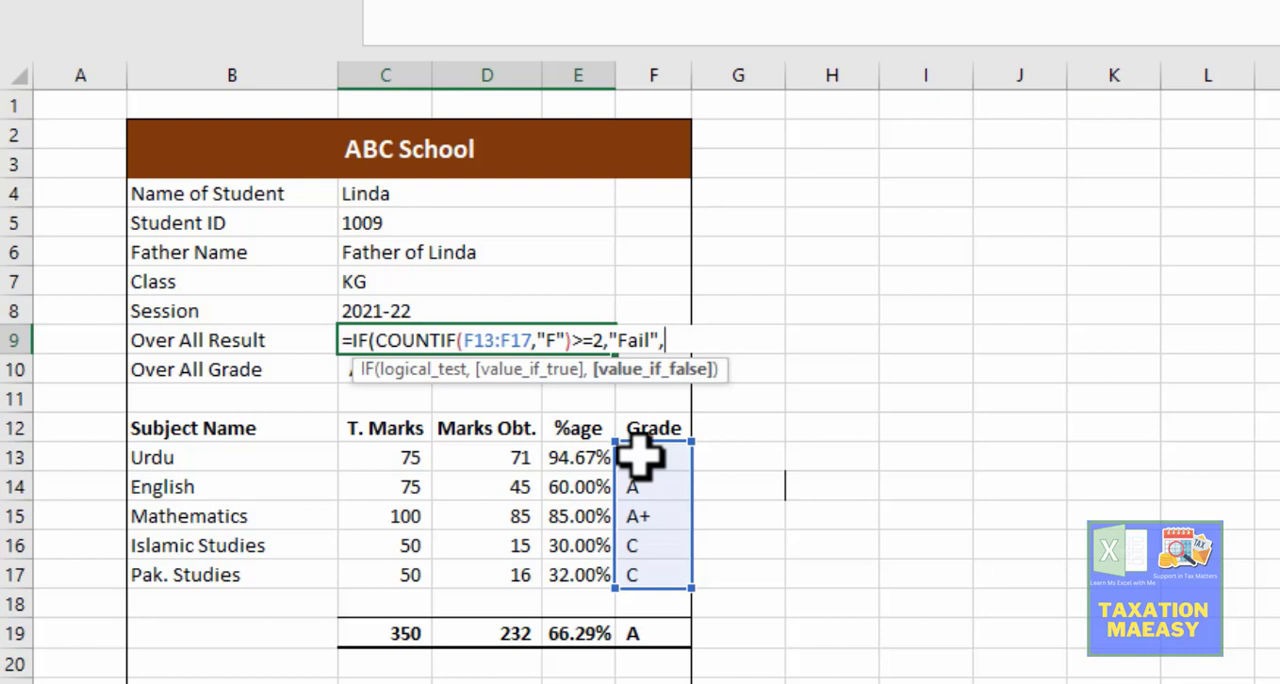
{"action": "type", "text": "\"Pass\")"}
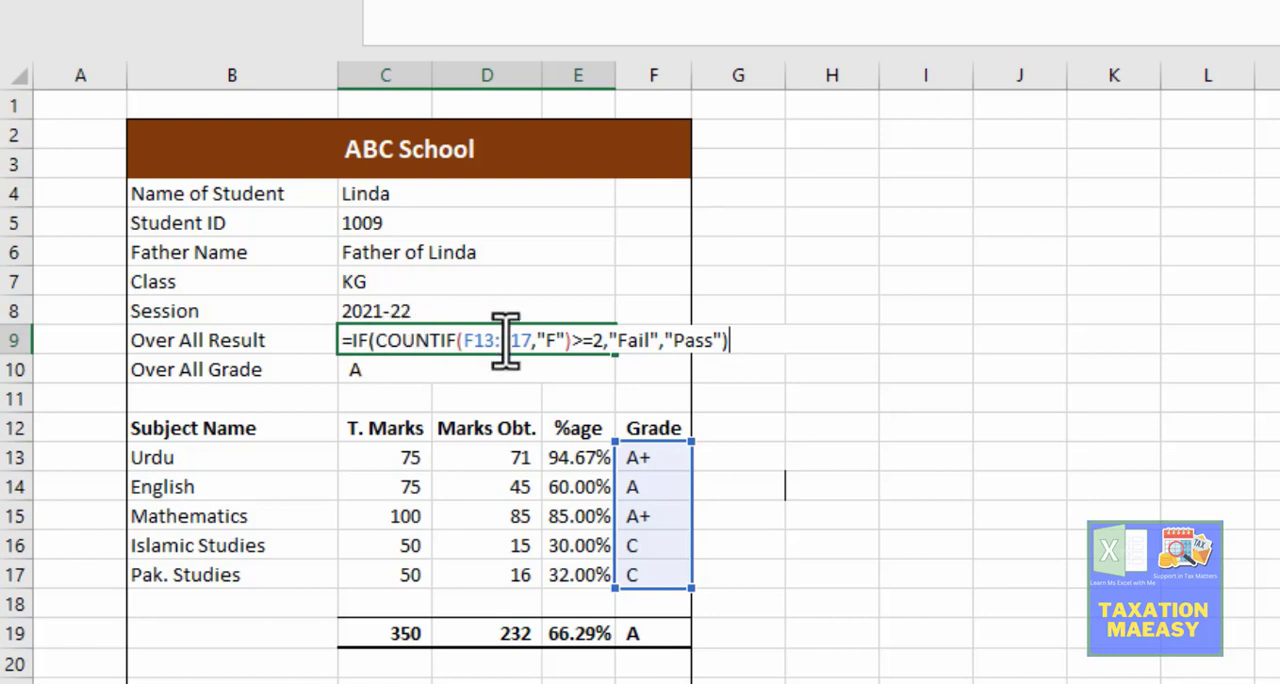
Step: Review the COUNTIF part of the Over All Result formula and enter the formula in C9
{"action": "left_click", "coordinate": [606, 340]}
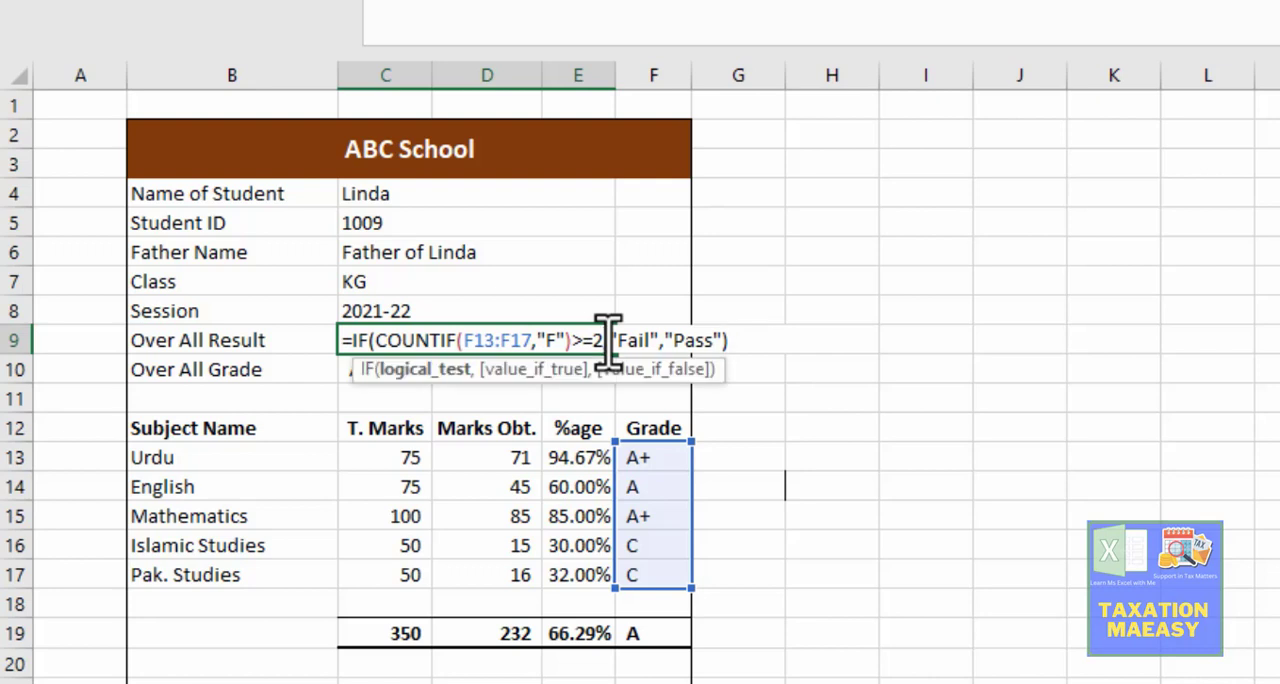
{"action": "key", "text": "Left"}
{"action": "key", "text": "Left"}
{"action": "key", "text": "Left"}
{"action": "key", "text": "Left"}
{"action": "key", "text": "Left"}
{"action": "key", "text": "Left"}
{"action": "key", "text": "Left"}
{"action": "key", "text": "Left"}
{"action": "key", "text": "Left"}
{"action": "key", "text": "Left"}
{"action": "key", "text": "Left"}
{"action": "key", "text": "Left"}
{"action": "key", "text": "Left"}
{"action": "key", "text": "Left"}
{"action": "key", "text": "Left"}
{"action": "key", "text": "Left"}
{"action": "key", "text": "Left"}
{"action": "key", "text": "Left"}
{"action": "key", "text": "Left"}
{"action": "key", "text": "Left"}
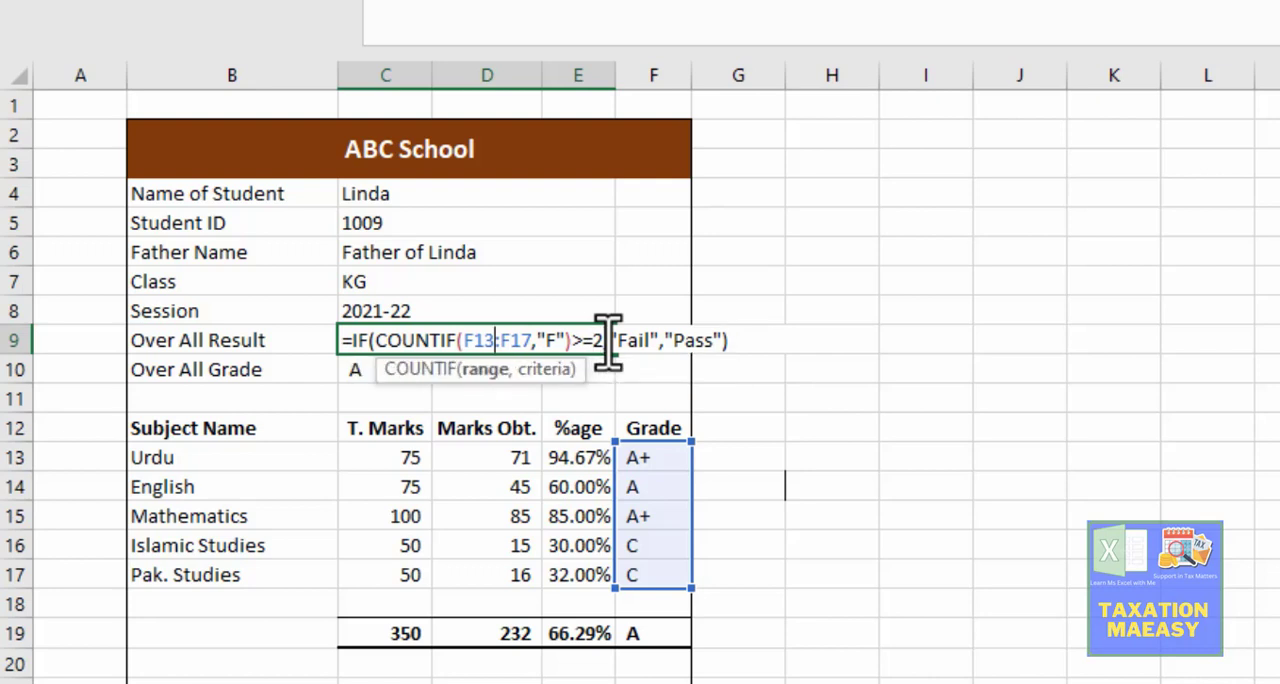
{"action": "key", "text": "Right"}
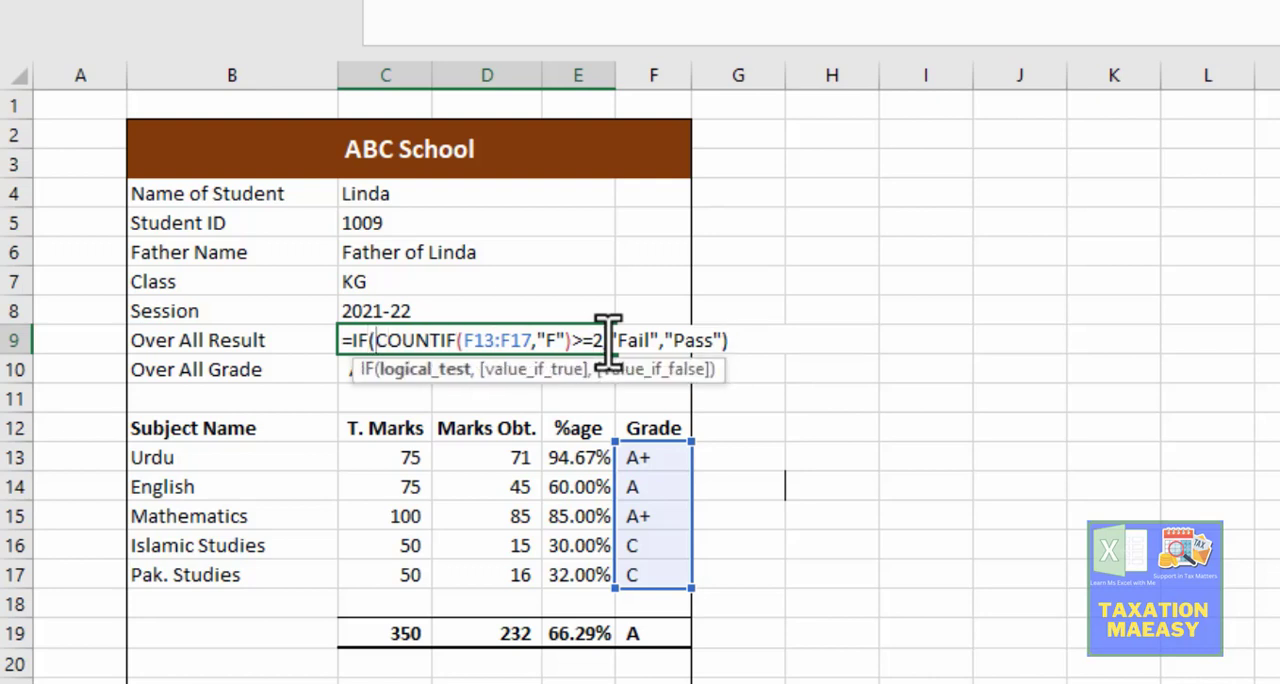
{"action": "key", "text": "shift+Right"}
{"action": "key", "text": "shift+Right"}
{"action": "key", "text": "shift+Right"}
{"action": "key", "text": "shift+Right"}
{"action": "key", "text": "shift+Right"}
{"action": "key", "text": "shift+Right"}
{"action": "key", "text": "shift+Right"}
{"action": "key", "text": "shift+Right"}
{"action": "key", "text": "shift+Right"}
{"action": "key", "text": "shift+Right"}
{"action": "key", "text": "shift+Right"}
{"action": "key", "text": "shift+Right"}
{"action": "key", "text": "shift+Right"}
{"action": "key", "text": "shift+Right"}
{"action": "key", "text": "shift+Right"}
{"action": "key", "text": "shift+Right"}
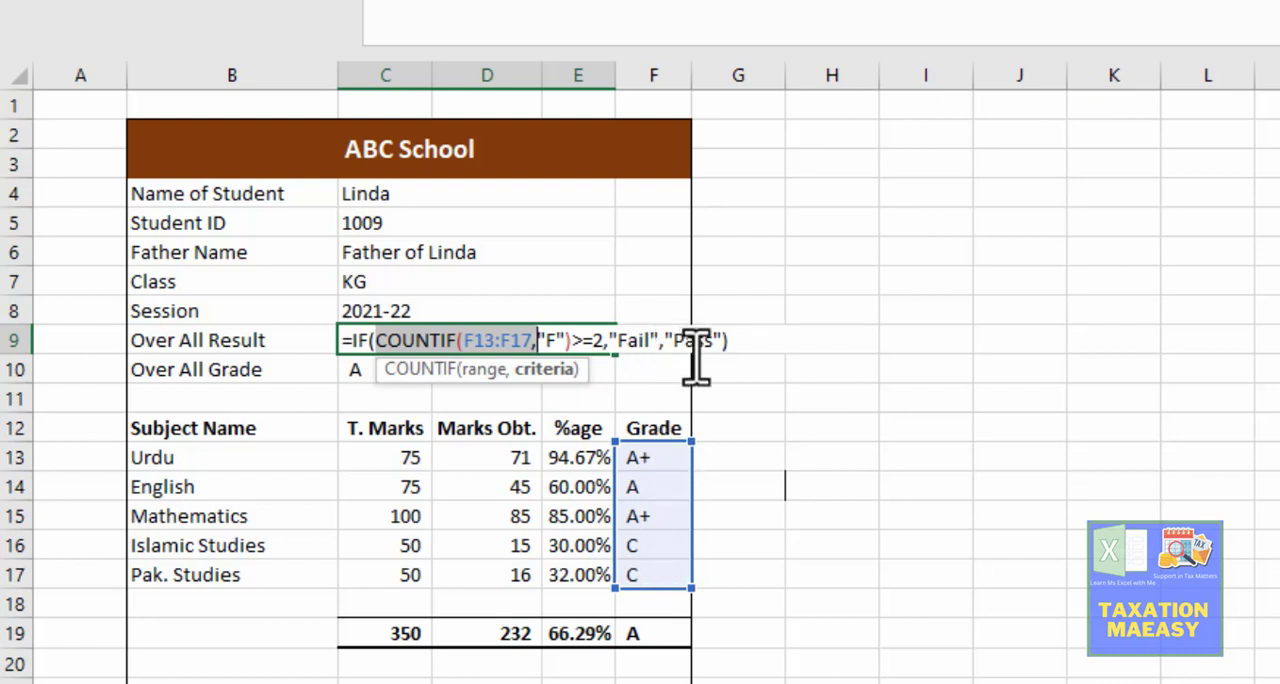
{"action": "key", "text": "Return"}
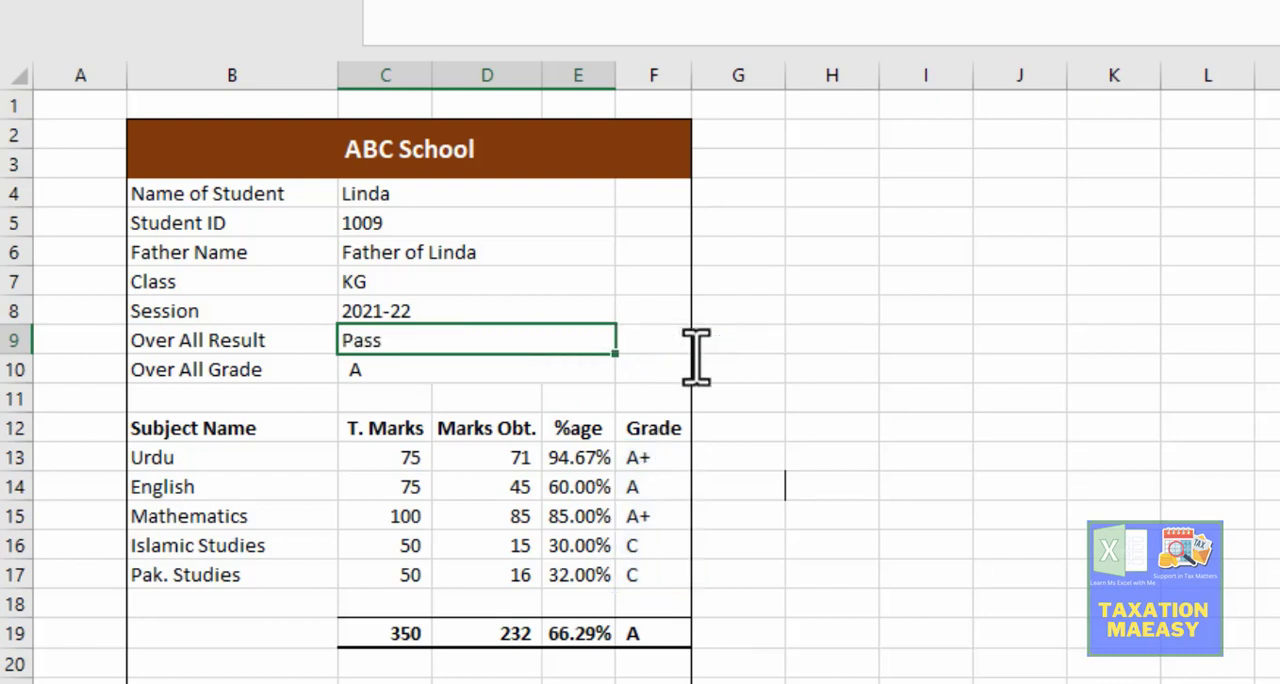
{"action": "key", "text": "Up"}
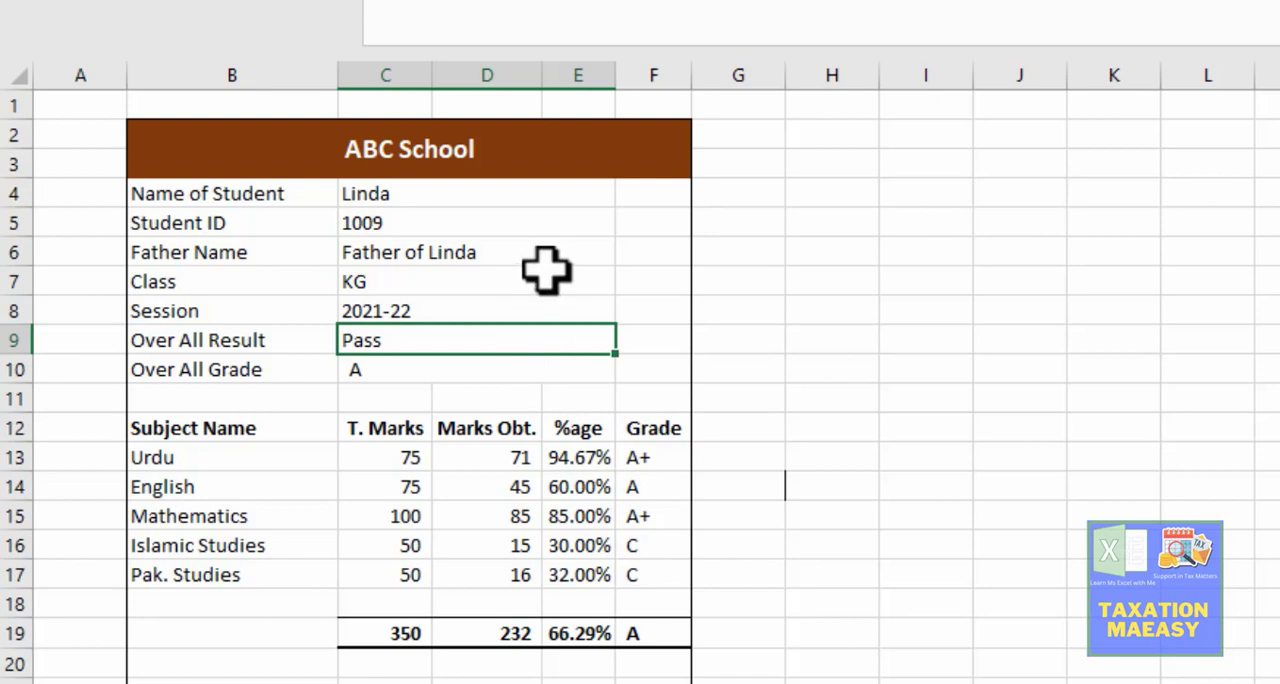
Step: Choose the first student's ID for Student ID in C5 to check the result card
{"action": "left_click", "coordinate": [540, 228]}
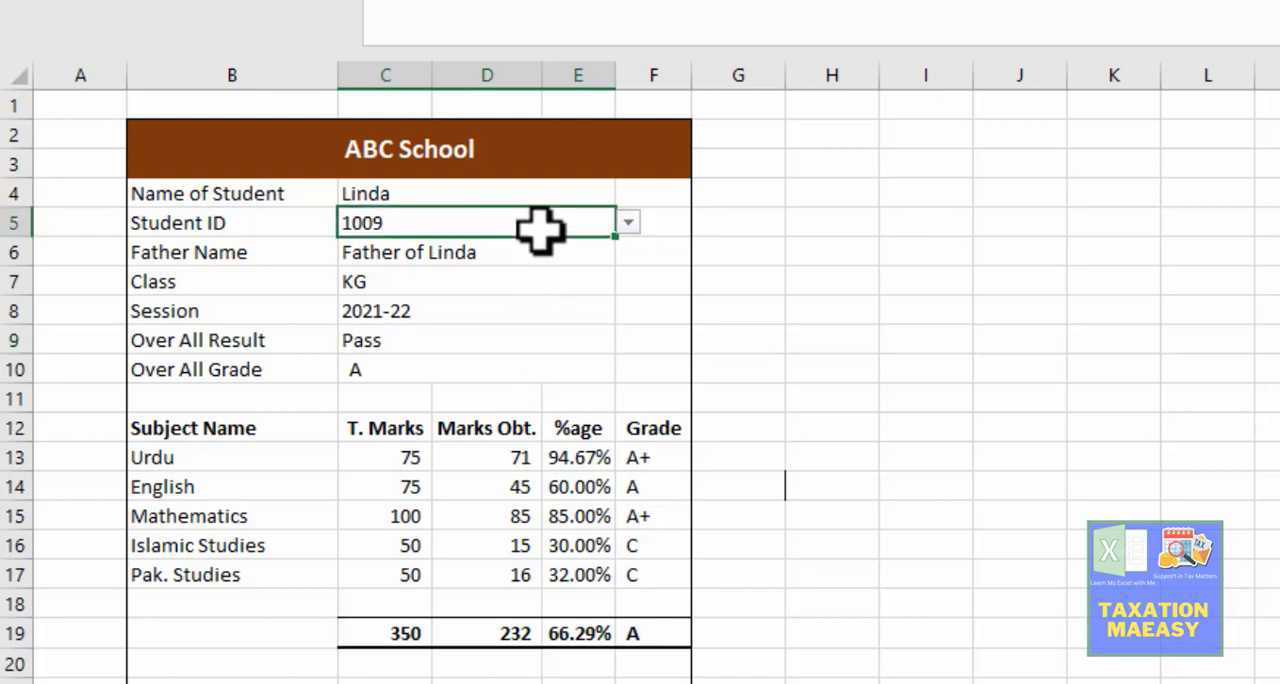
{"action": "left_click", "coordinate": [628, 224]}
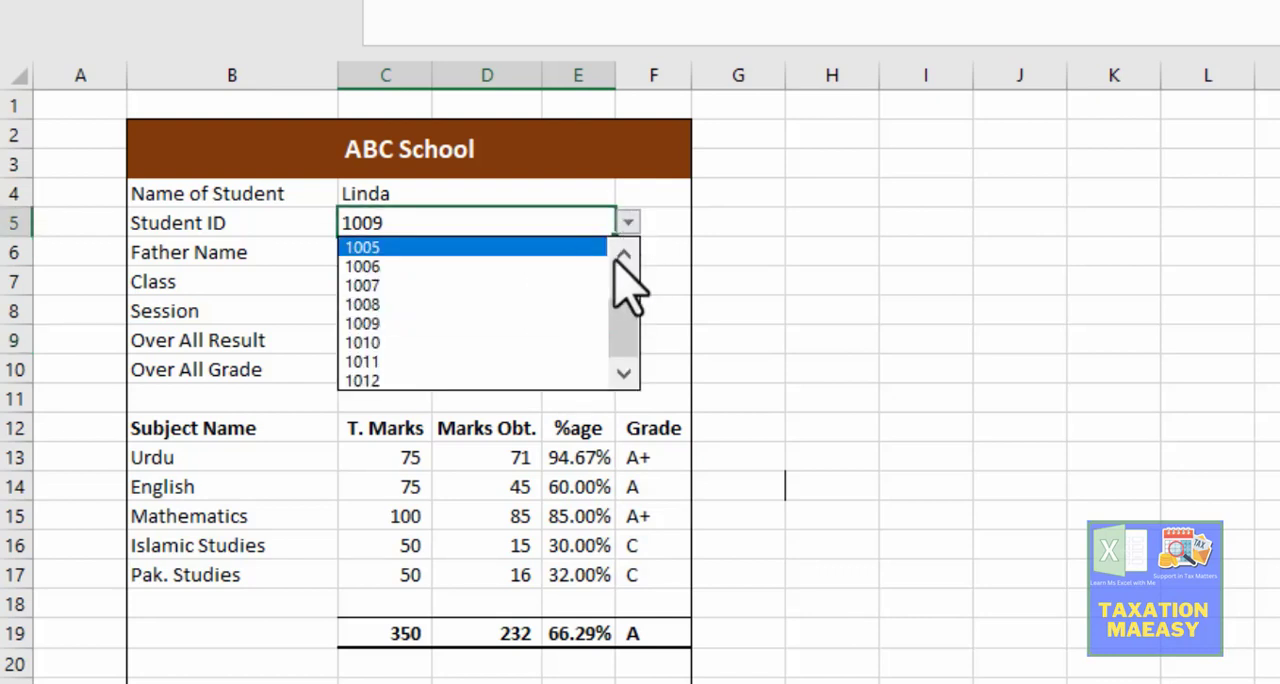
{"action": "left_click_drag", "start_coordinate": [622, 314], "coordinate": [612, 256]}
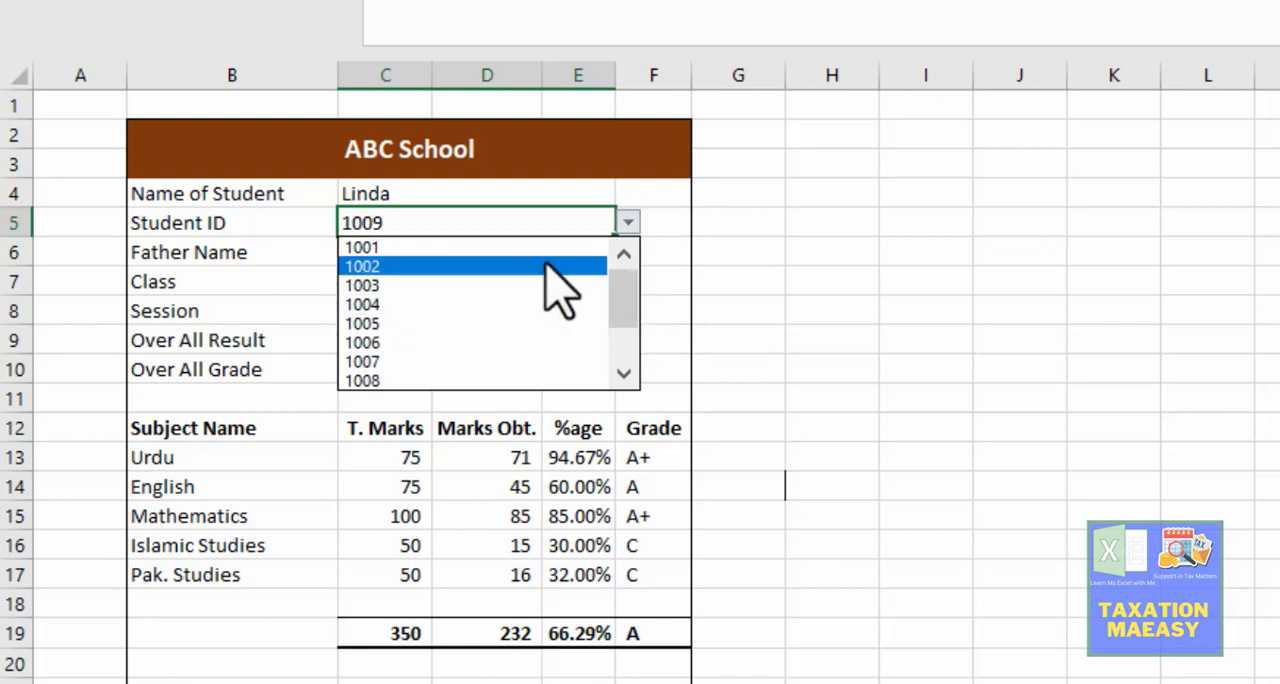
{"action": "left_click", "coordinate": [505, 260]}
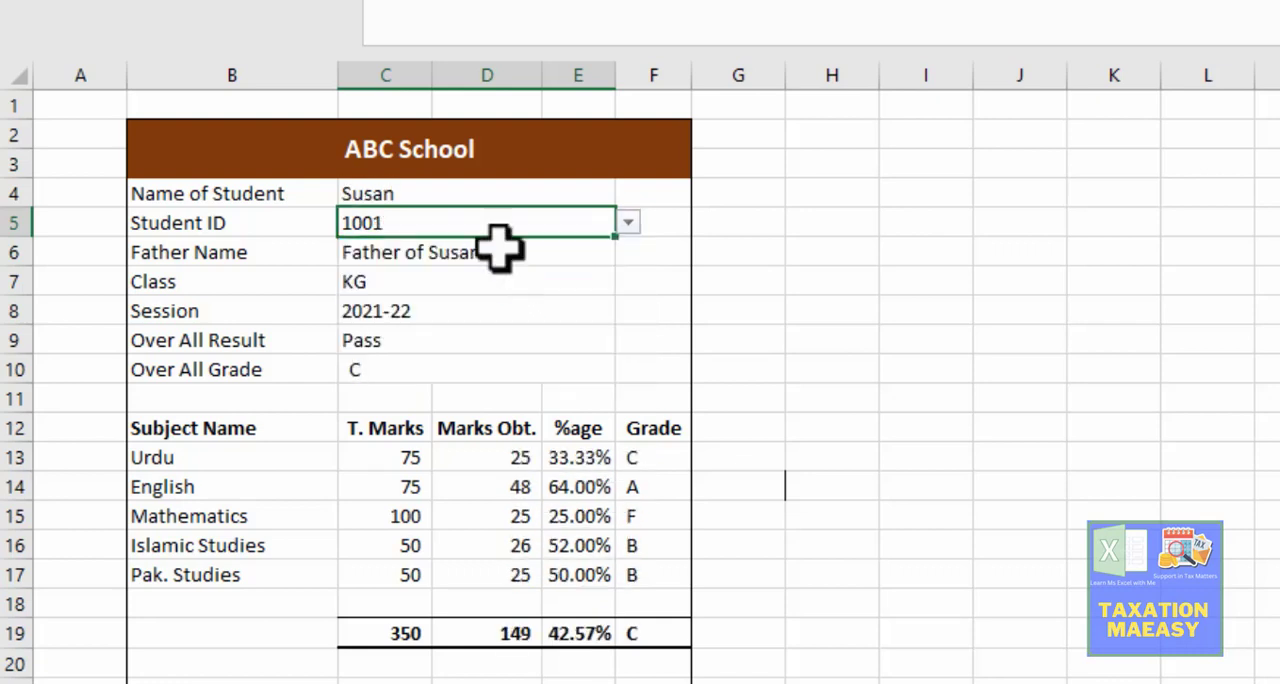
{"action": "left_click", "coordinate": [476, 360]}
{"action": "left_click", "coordinate": [588, 200]}
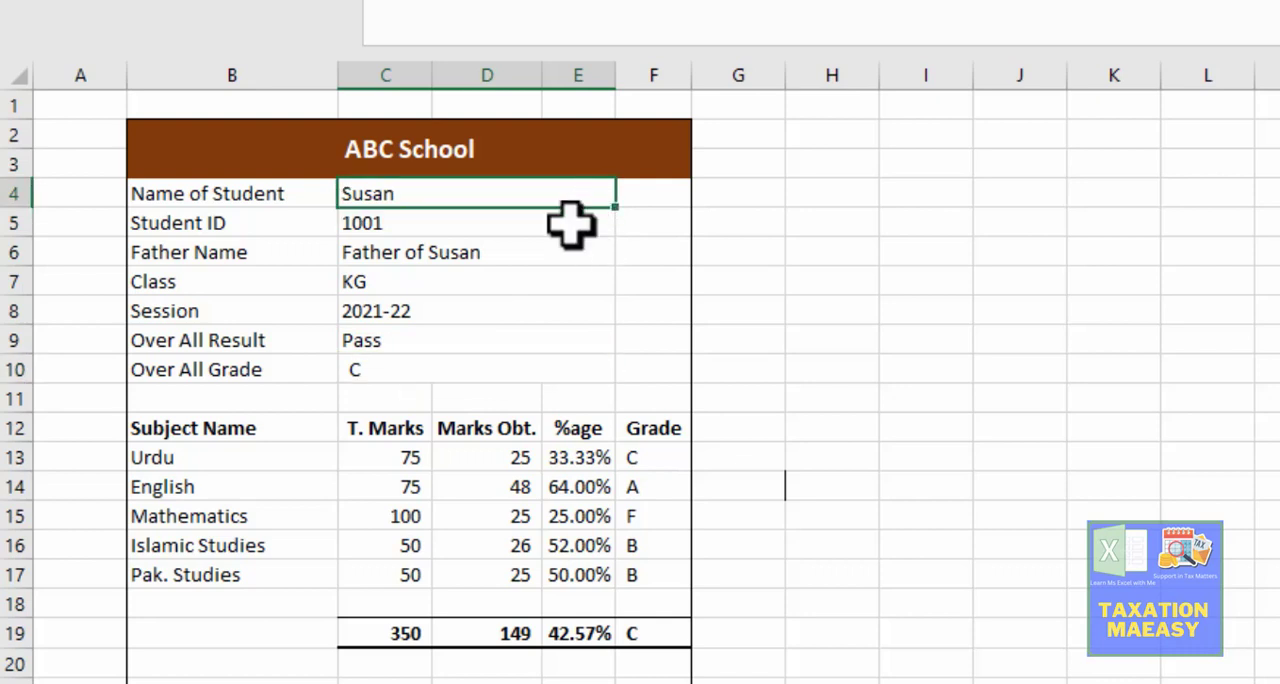
Step: Switch the Student ID in C5 to the second student and then the third student to check their results
{"action": "left_click", "coordinate": [570, 224]}
{"action": "left_click", "coordinate": [627, 224]}
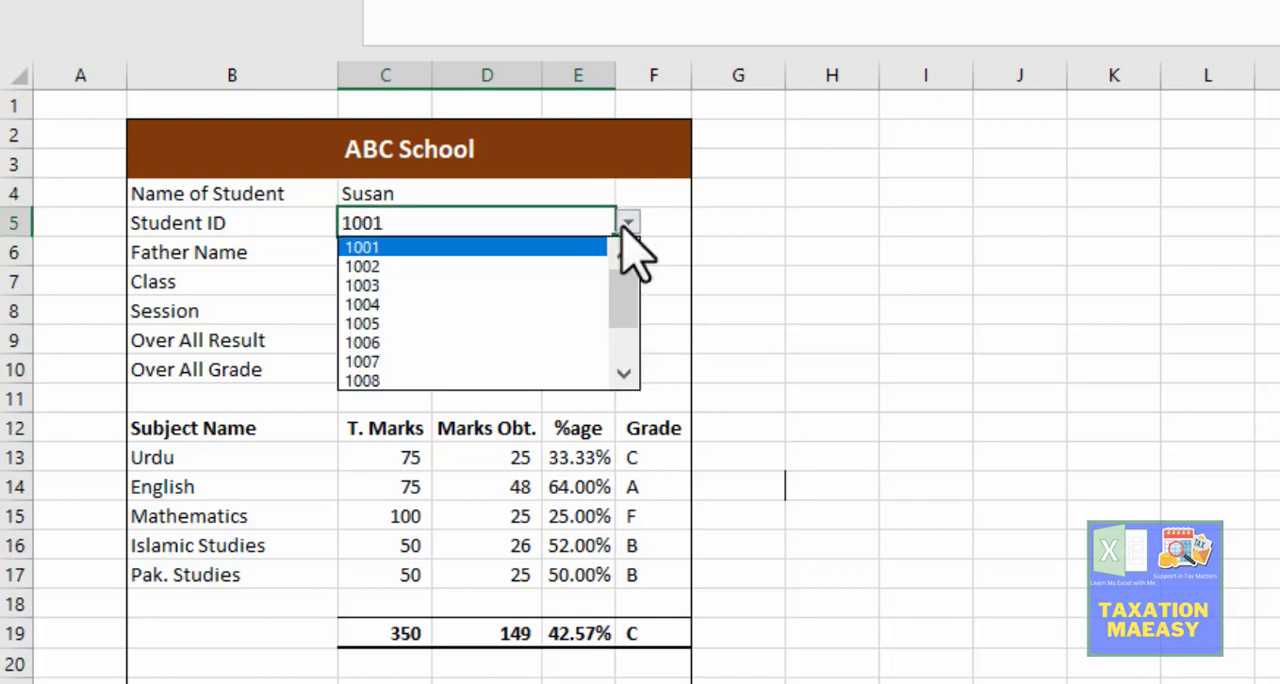
{"action": "left_click", "coordinate": [556, 266]}
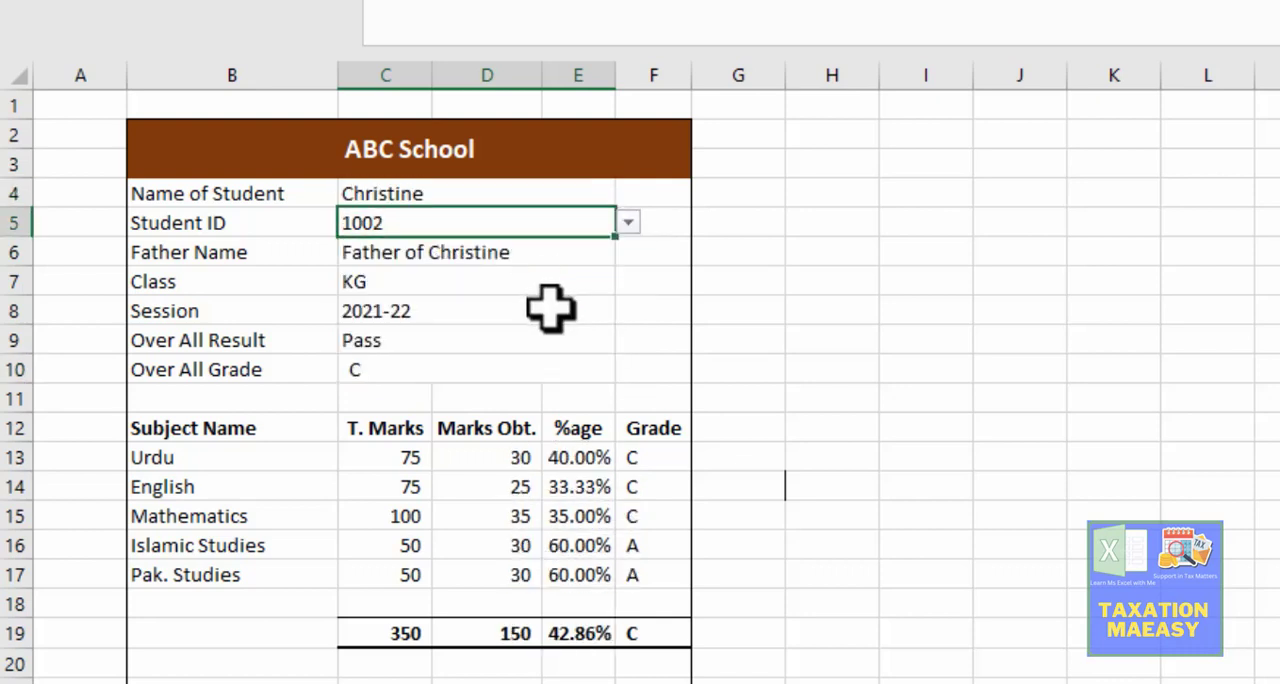
{"action": "left_click", "coordinate": [627, 224]}
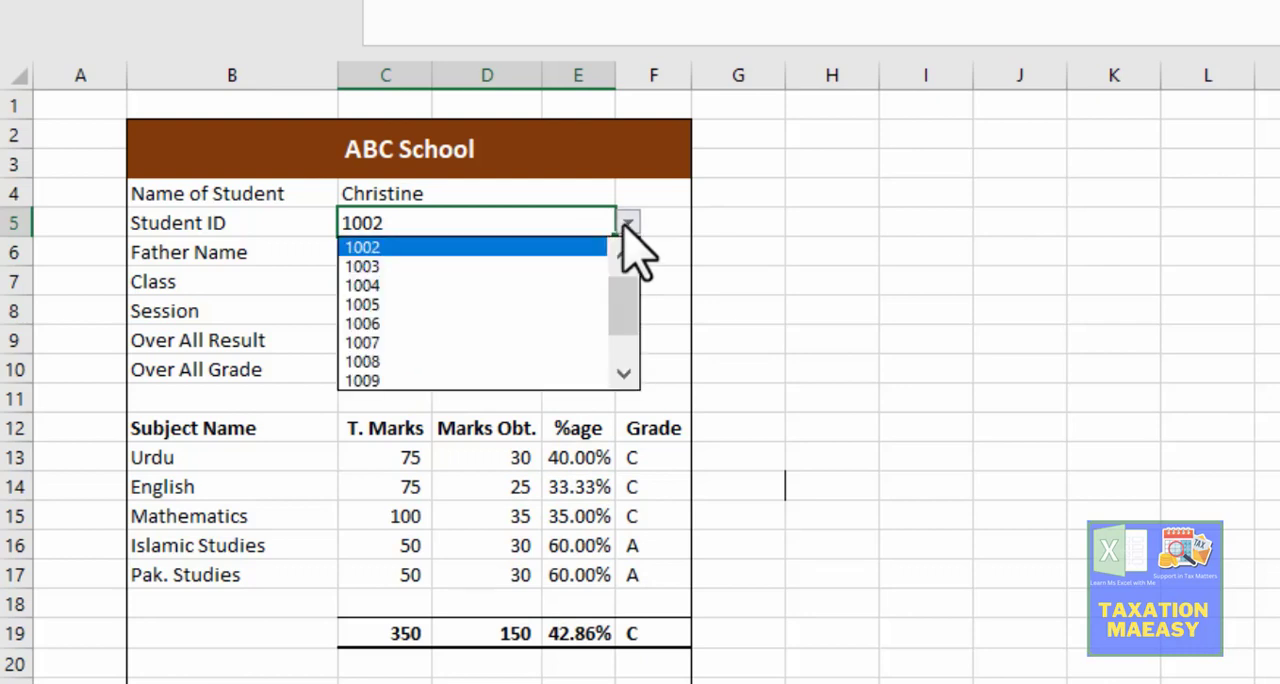
{"action": "left_click", "coordinate": [563, 266]}
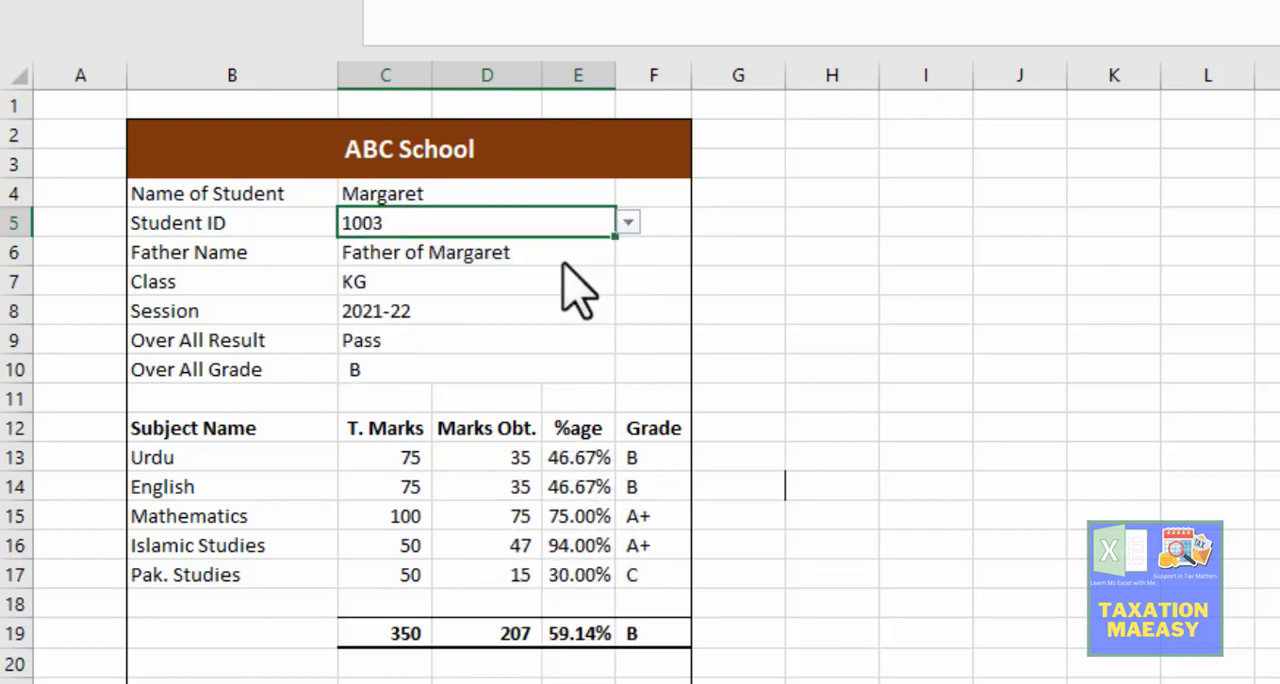
Step: Switch the Student ID in C5 to the fourth, fifth and sixth students in turn to check their results
{"action": "left_click", "coordinate": [627, 223]}
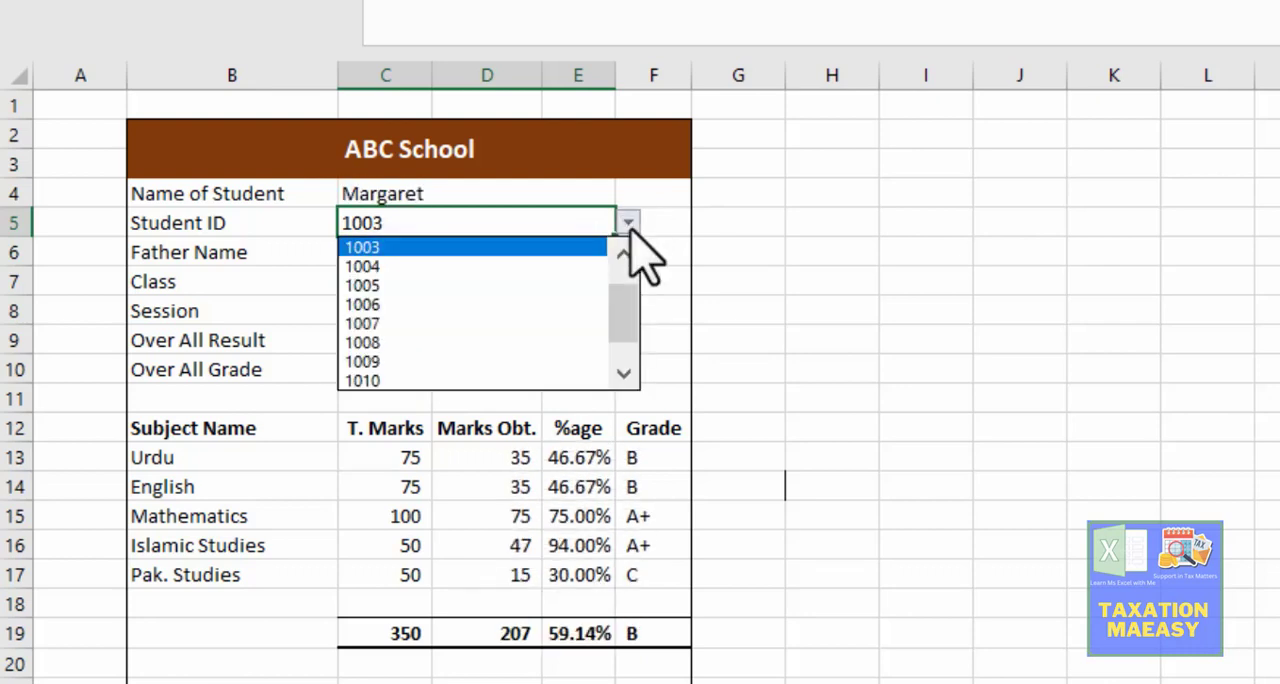
{"action": "left_click", "coordinate": [579, 268]}
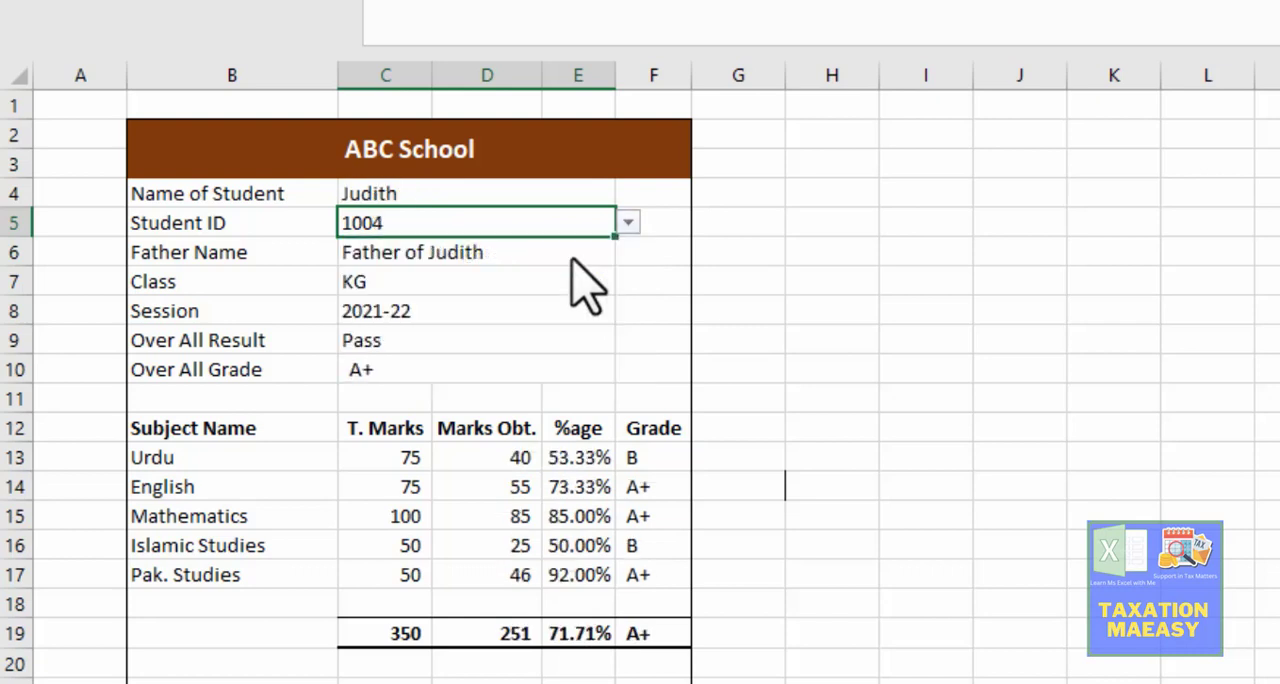
{"action": "left_click", "coordinate": [629, 223]}
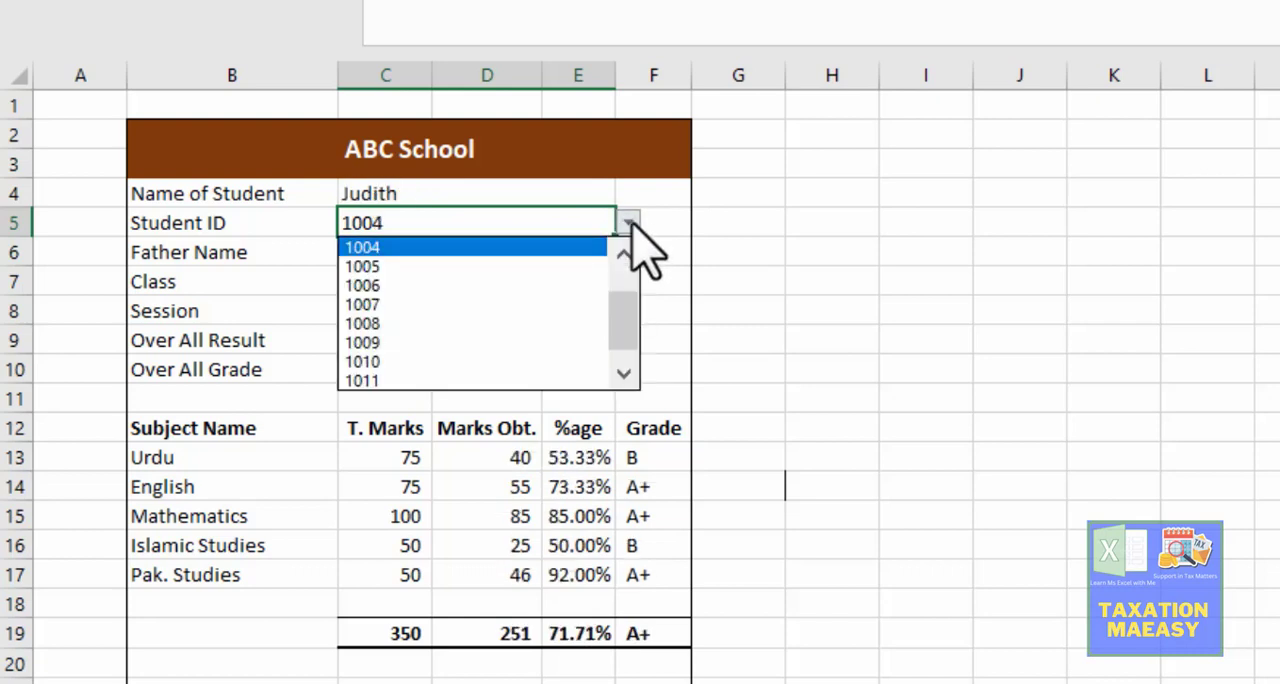
{"action": "left_click", "coordinate": [572, 266]}
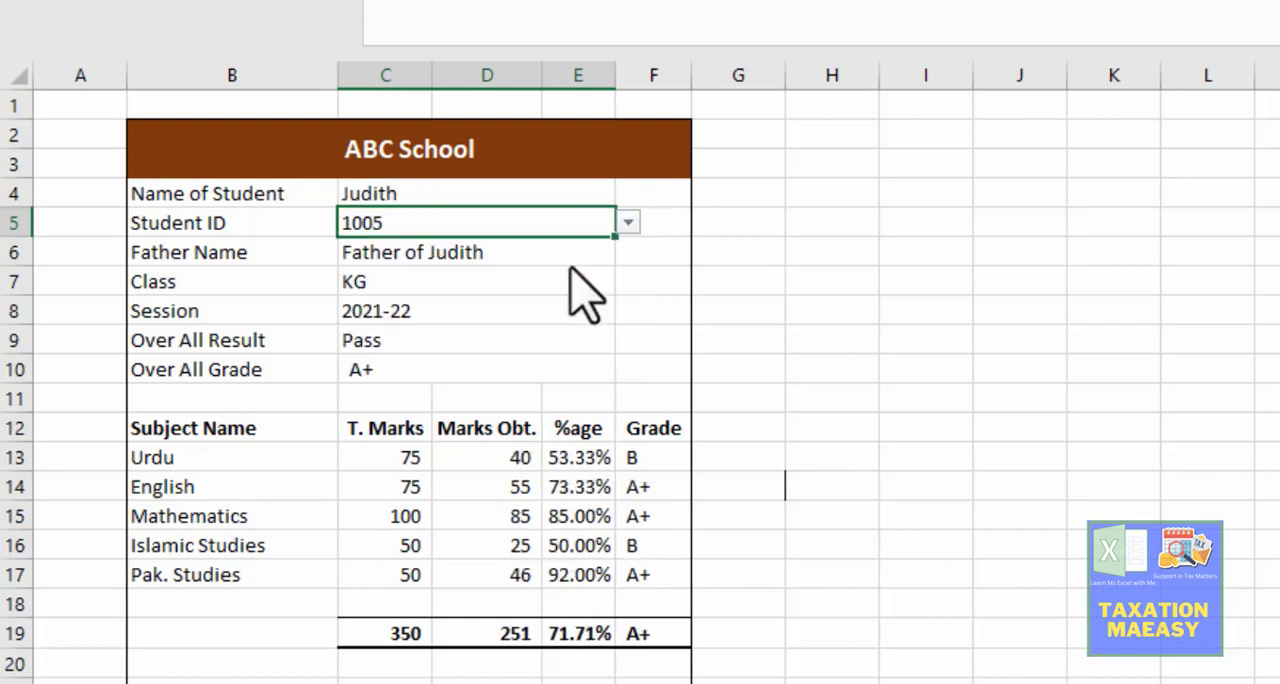
{"action": "left_click", "coordinate": [629, 223]}
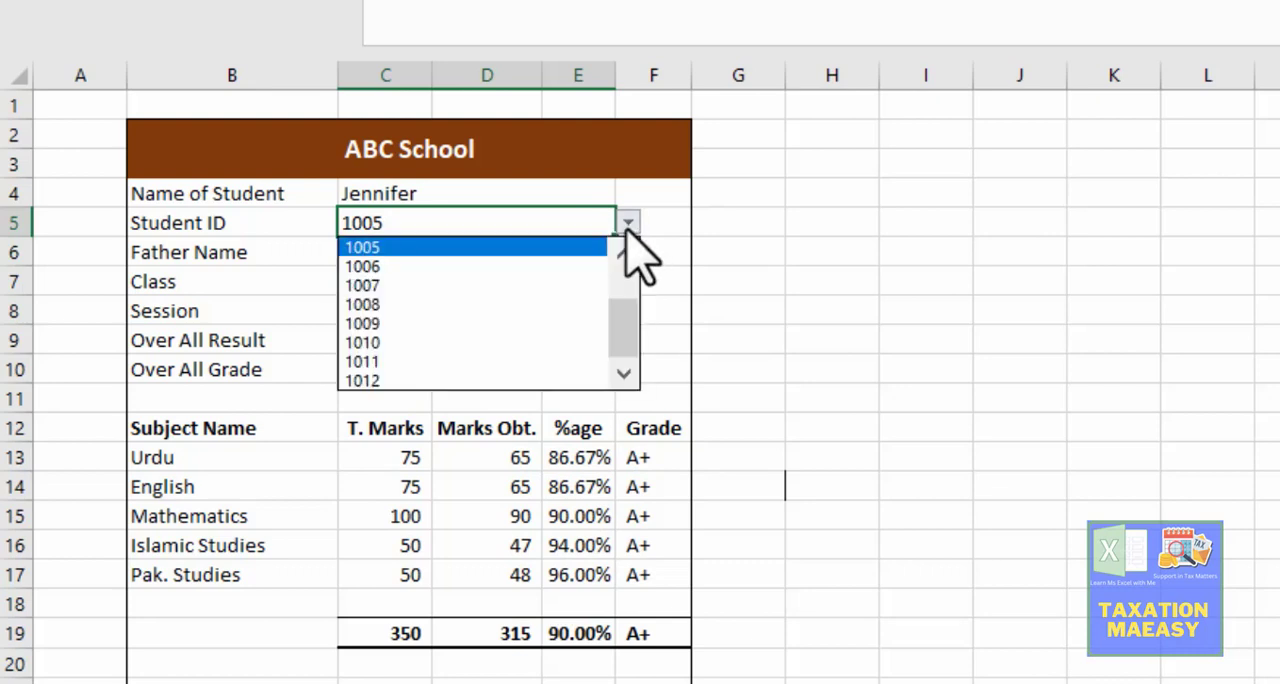
{"action": "left_click", "coordinate": [548, 265]}
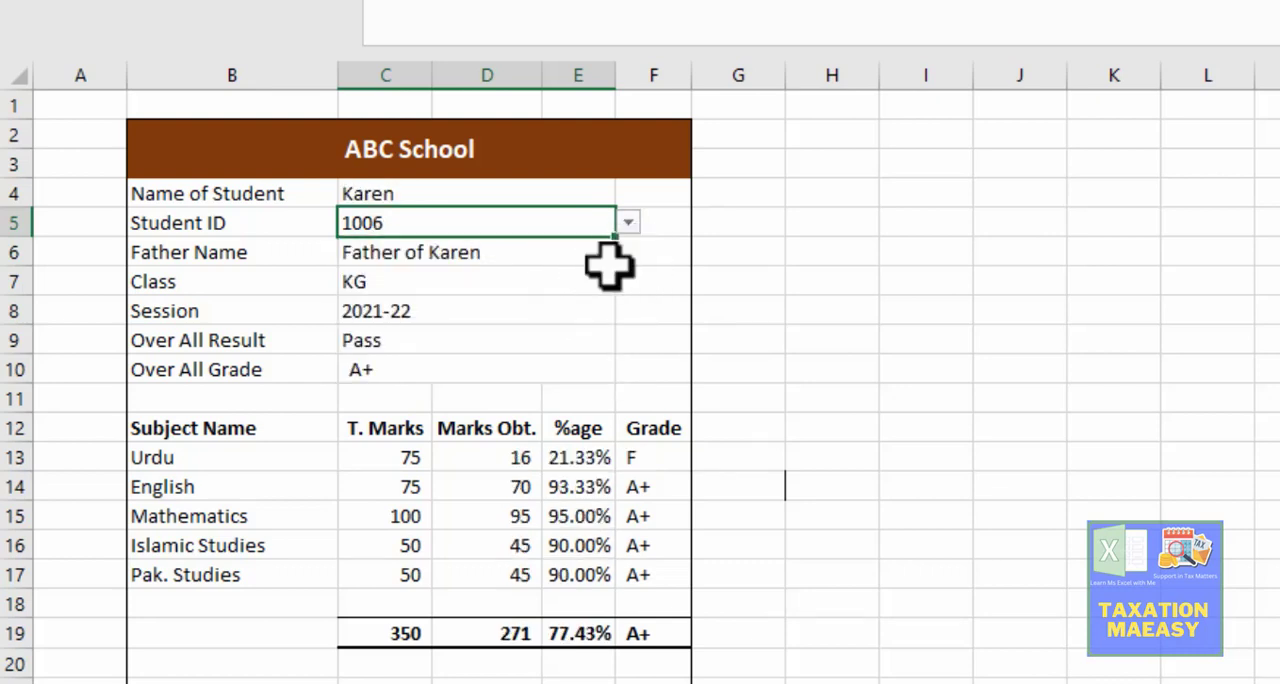
Step: Check the result cards of the seventh, eighth and ninth students by choosing their IDs in C5
{"action": "left_click", "coordinate": [628, 223]}
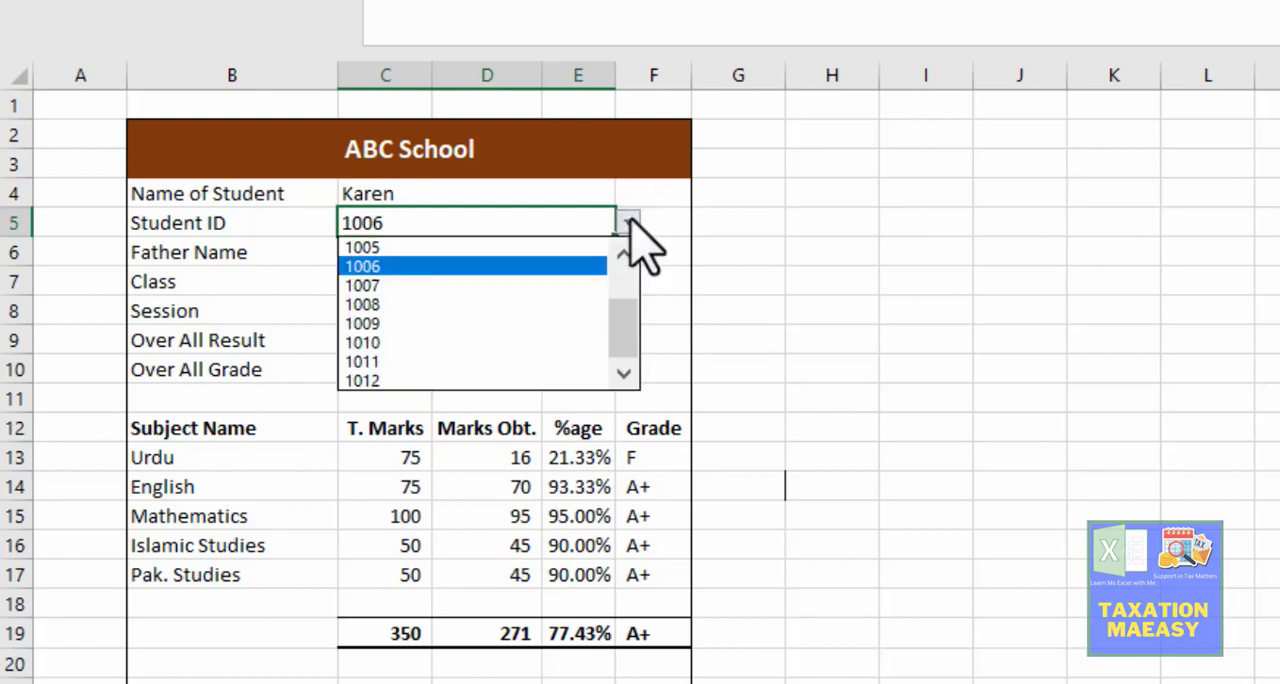
{"action": "left_click", "coordinate": [557, 285]}
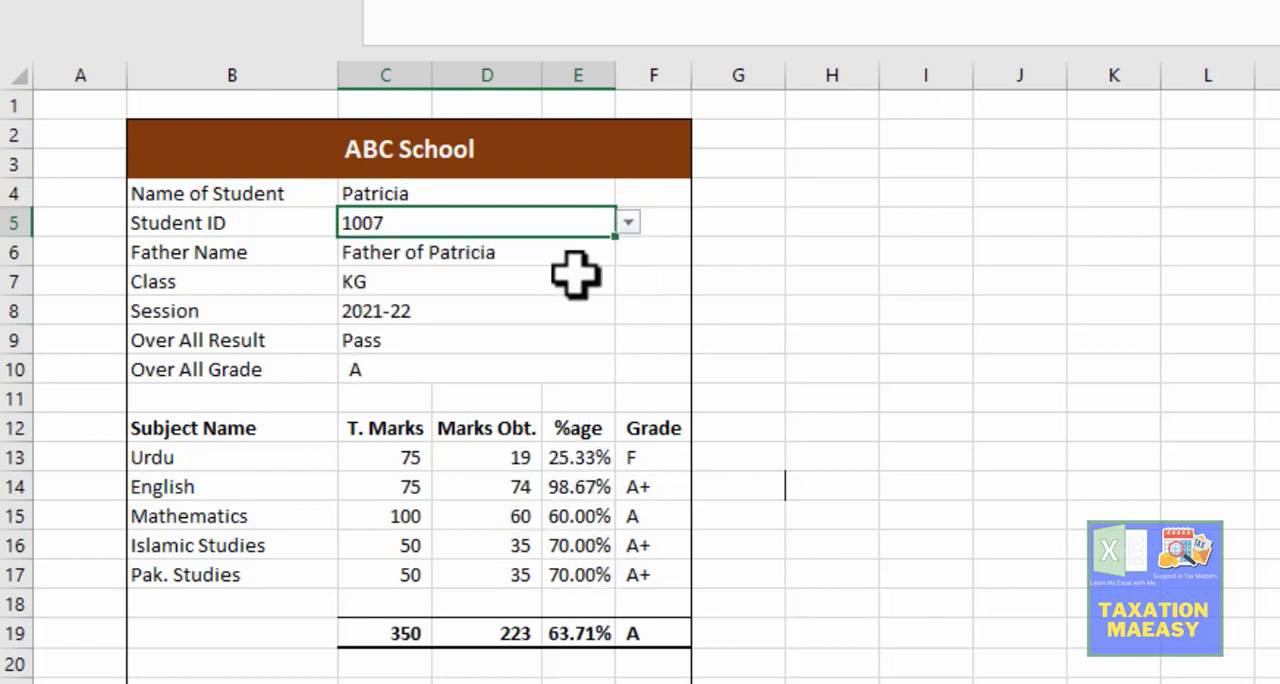
{"action": "left_click", "coordinate": [628, 224]}
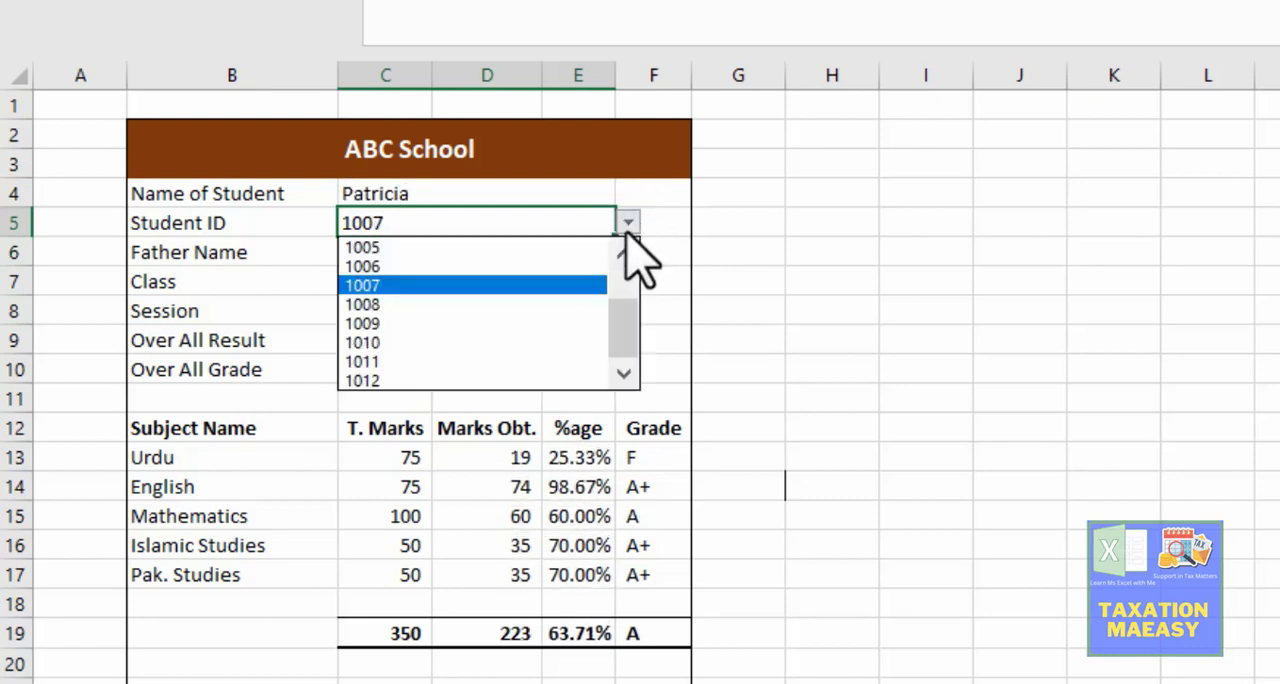
{"action": "left_click", "coordinate": [530, 305]}
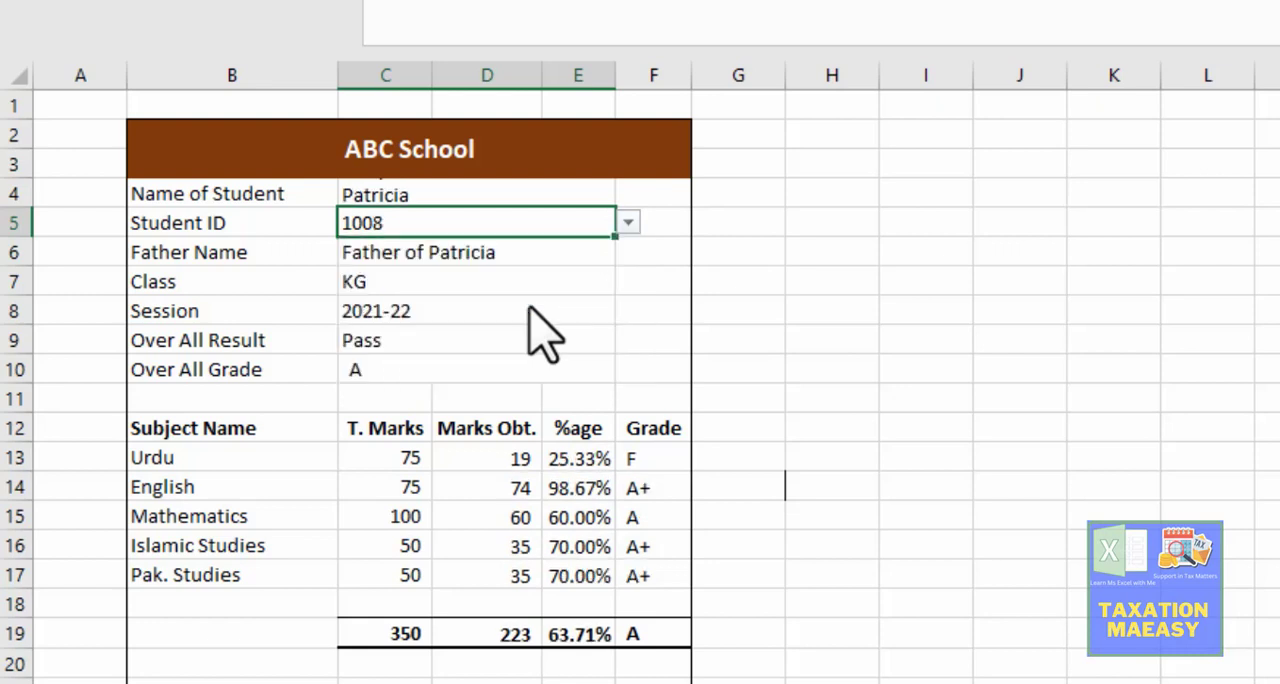
{"action": "left_click", "coordinate": [628, 224]}
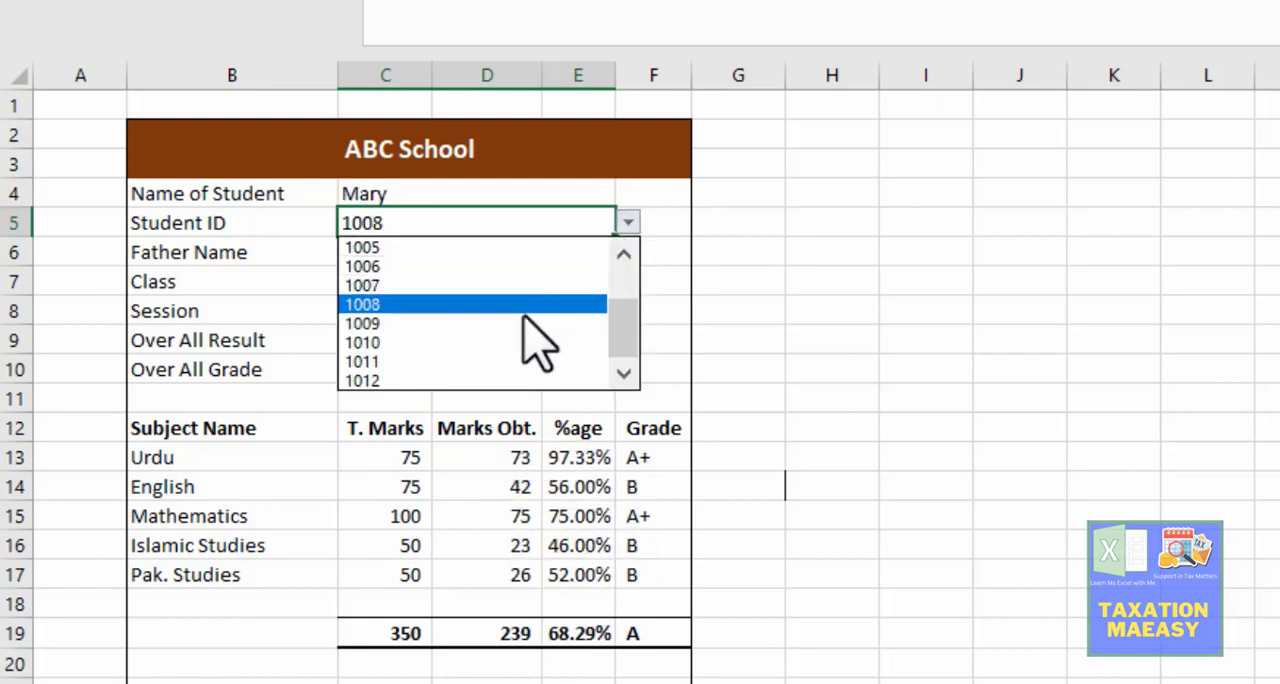
{"action": "left_click", "coordinate": [600, 323]}
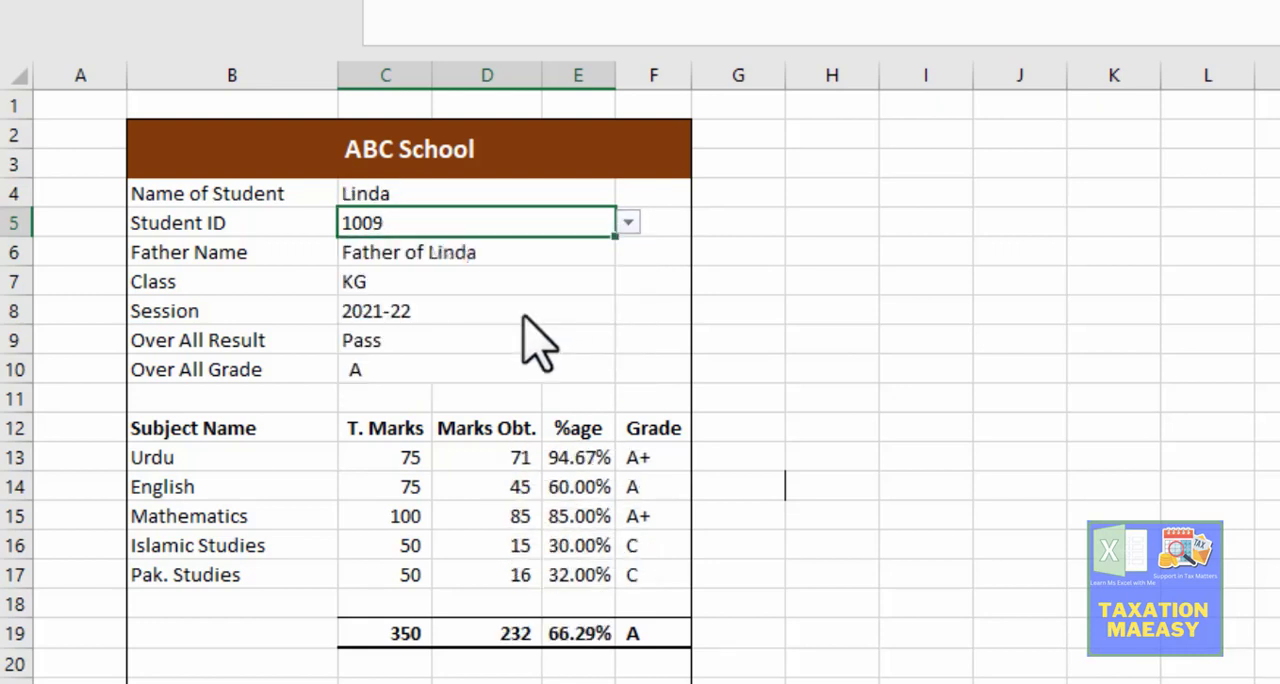
Step: Choose the tenth, eleventh and twelfth students' IDs in C5 in turn and check each Over All Result
{"action": "left_click", "coordinate": [628, 222]}
{"action": "left_click", "coordinate": [600, 340]}
{"action": "left_click", "coordinate": [628, 223]}
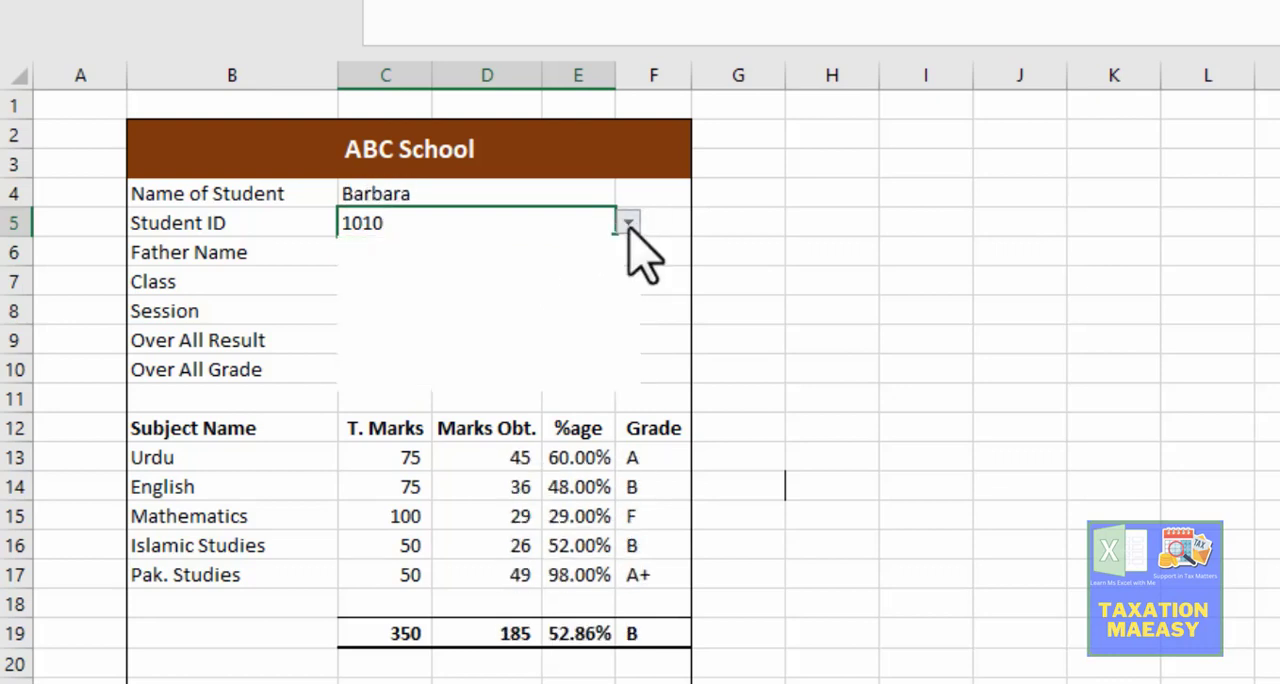
{"action": "left_click", "coordinate": [578, 358]}
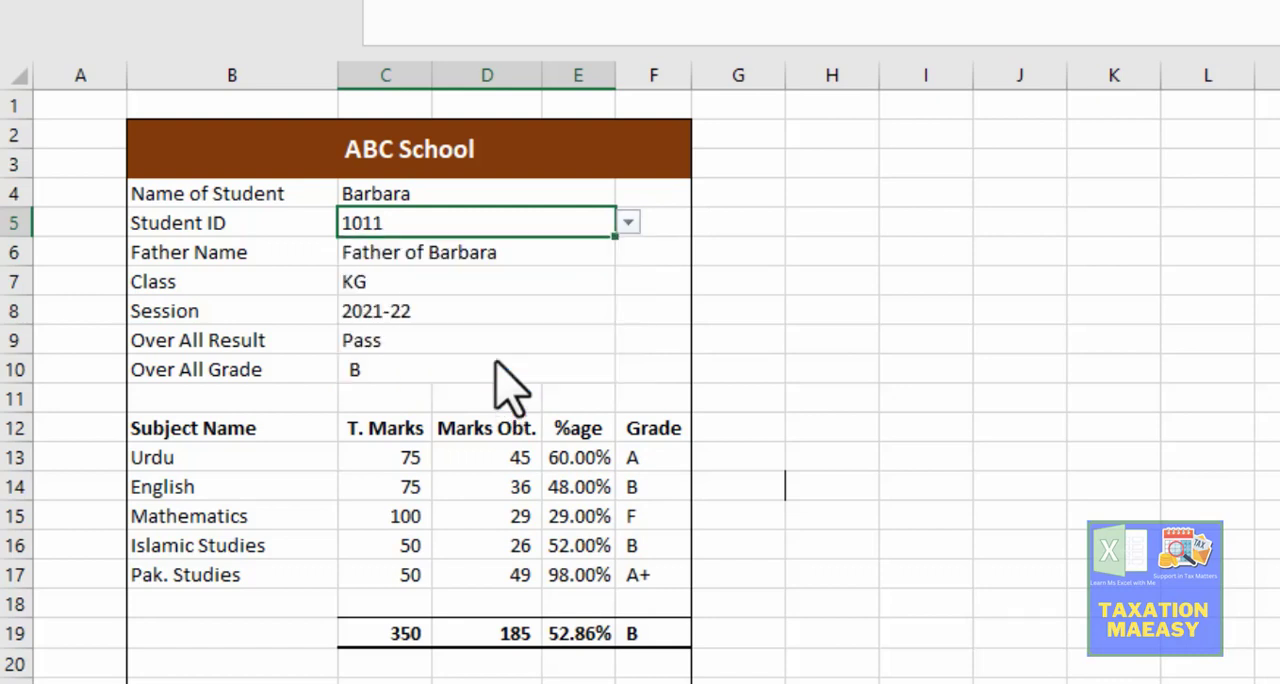
{"action": "left_click", "coordinate": [628, 223]}
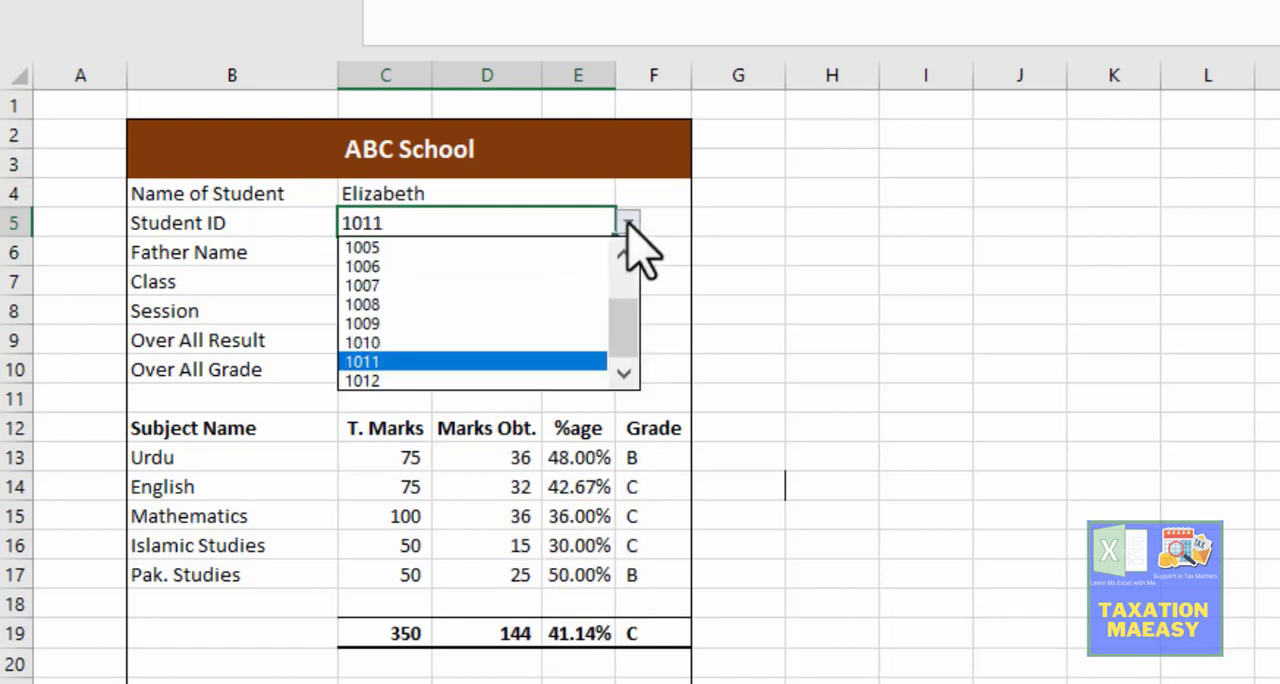
{"action": "left_click", "coordinate": [503, 380]}
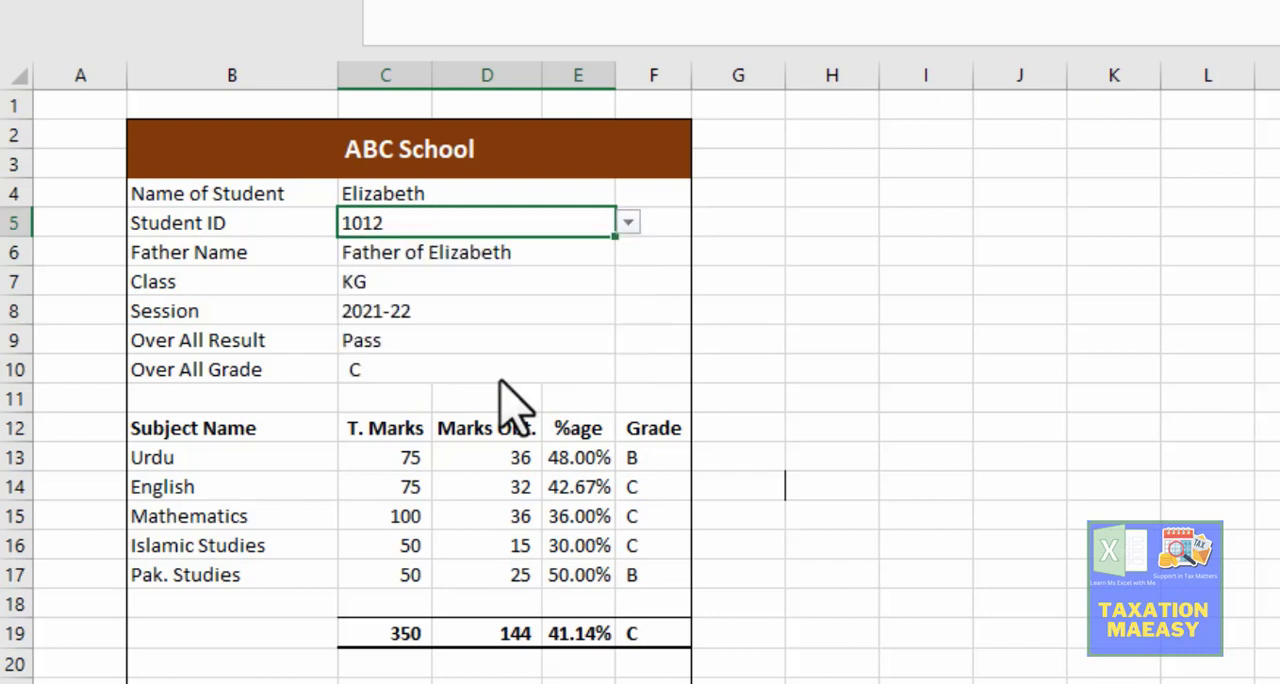
{"action": "left_click", "coordinate": [628, 223]}
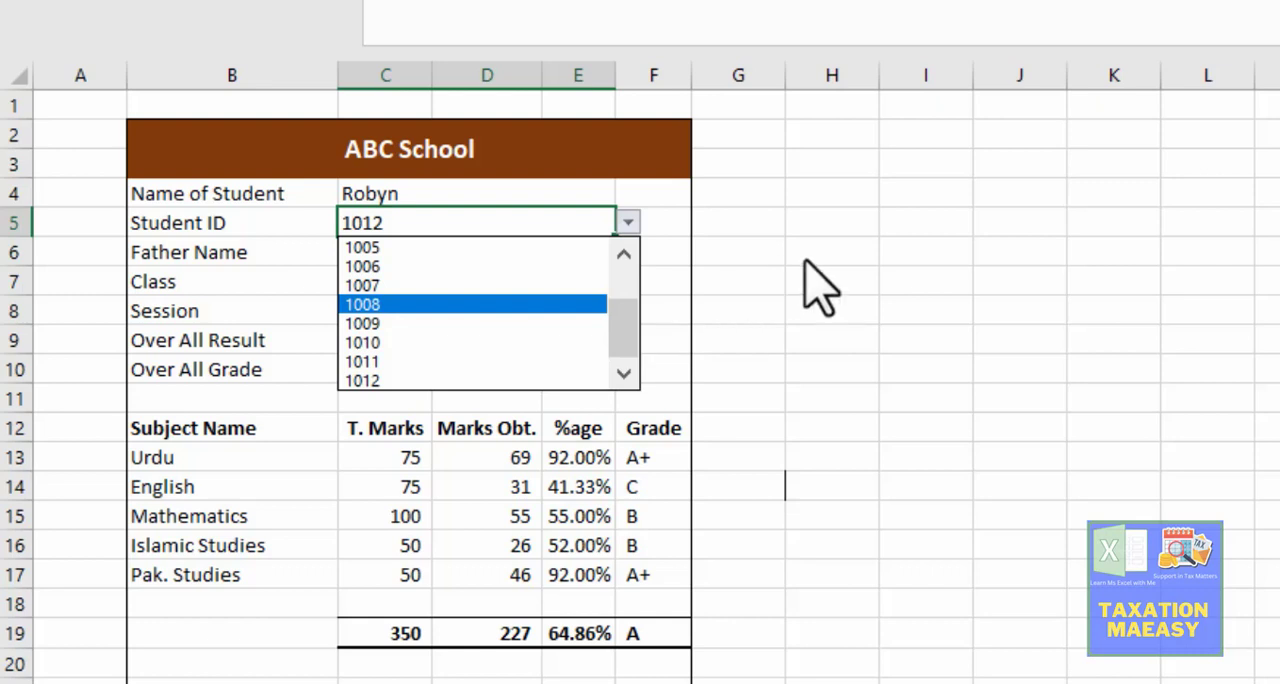
{"action": "key", "text": "Escape"}
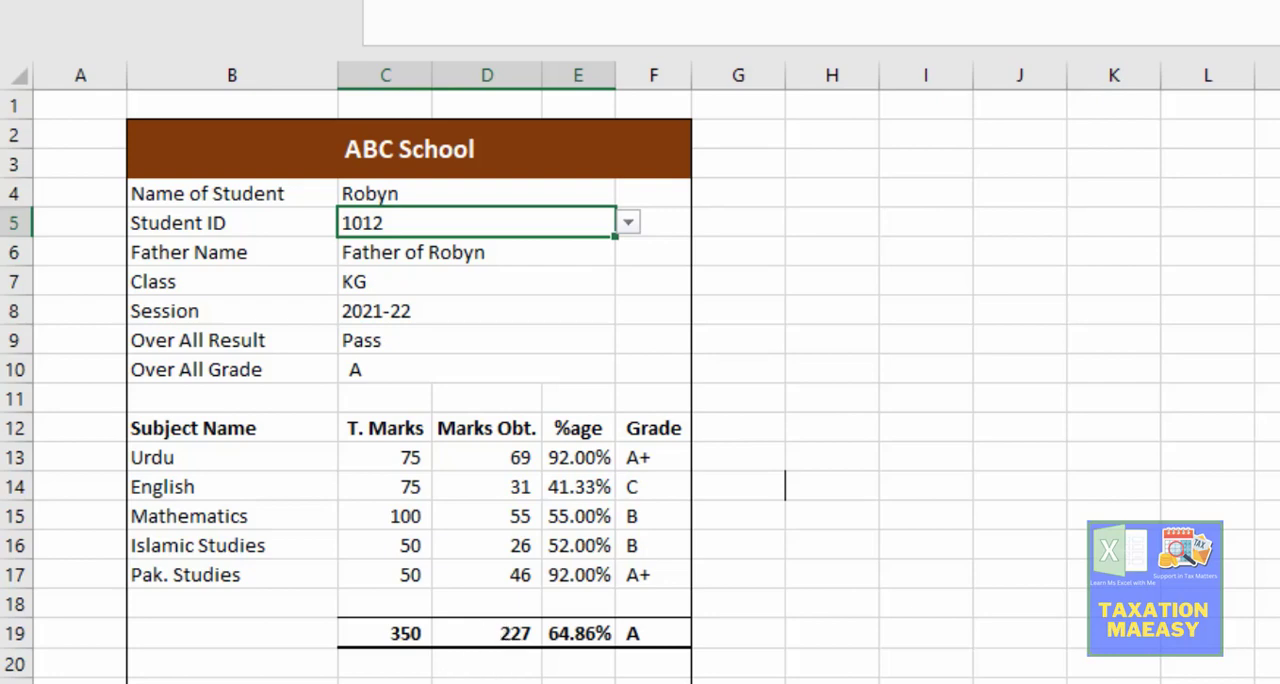
Step: In the Main Sheet, set the sixth student's English marks obtained in I9 to 17
{"action": "key", "text": "ctrl+Page_Up"}
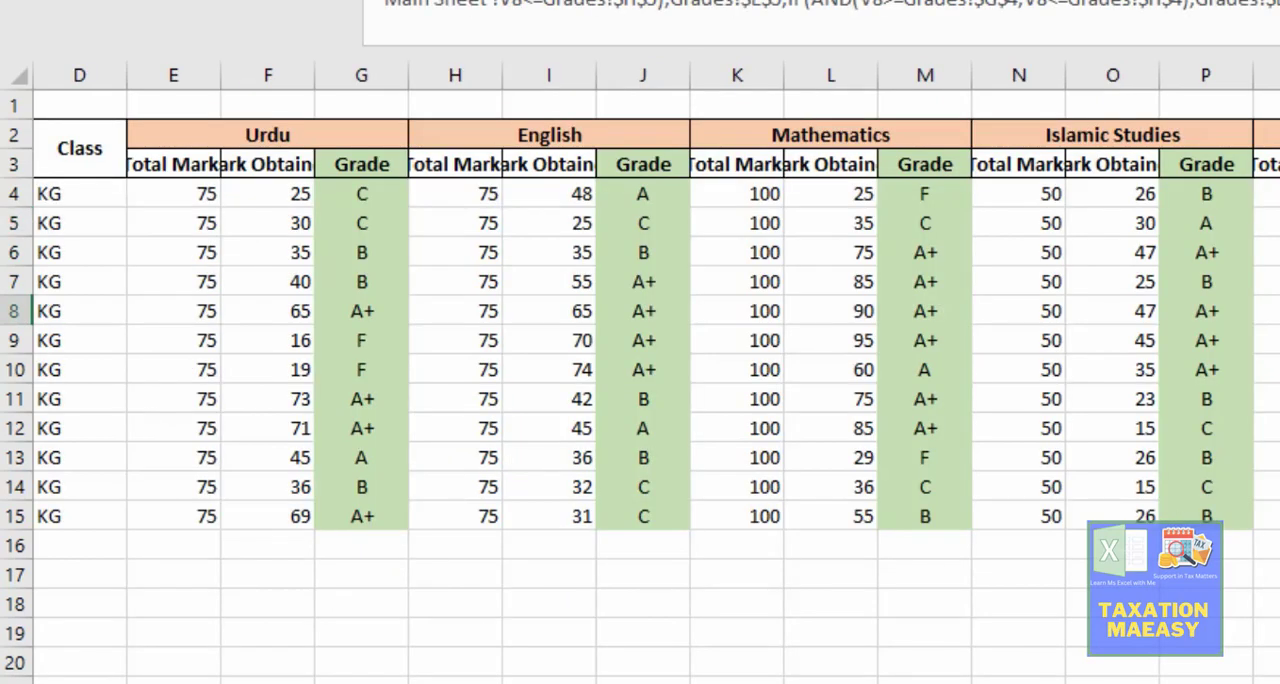
{"action": "key", "text": "Left"}
{"action": "key", "text": "Left"}
{"action": "key", "text": "Left"}
{"action": "key", "text": "Left"}
{"action": "key", "text": "Left"}
{"action": "key", "text": "Left"}
{"action": "key", "text": "Left"}
{"action": "key", "text": "Left"}
{"action": "key", "text": "Left"}
{"action": "key", "text": "Left"}
{"action": "key", "text": "Left"}
{"action": "key", "text": "Left"}
{"action": "key", "text": "Left"}
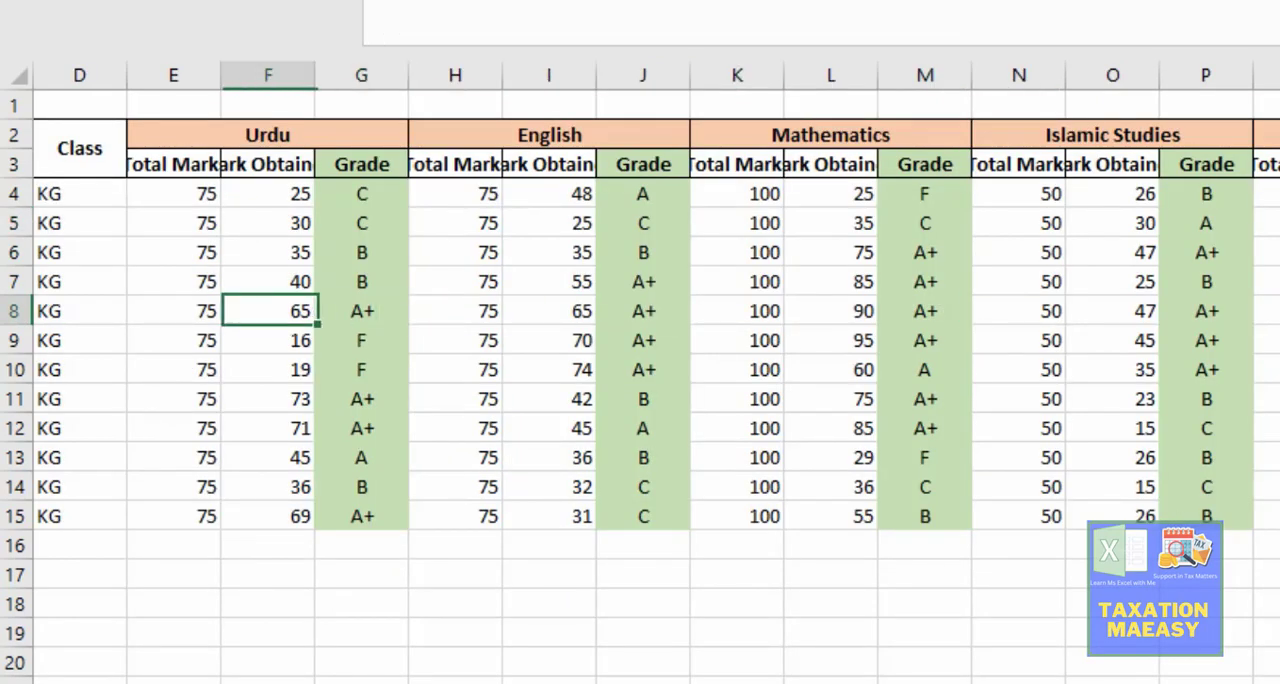
{"action": "key", "text": "Right"}
{"action": "key", "text": "Down"}
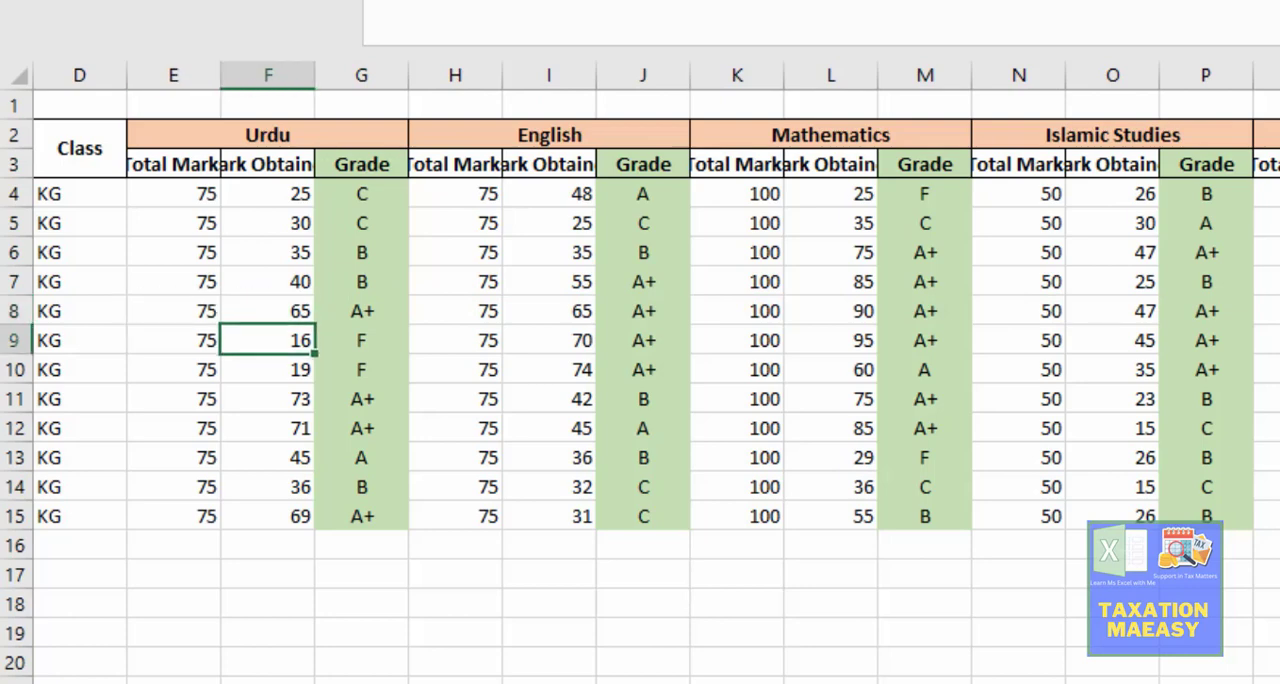
{"action": "key", "text": "Right"}
{"action": "key", "text": "Right"}
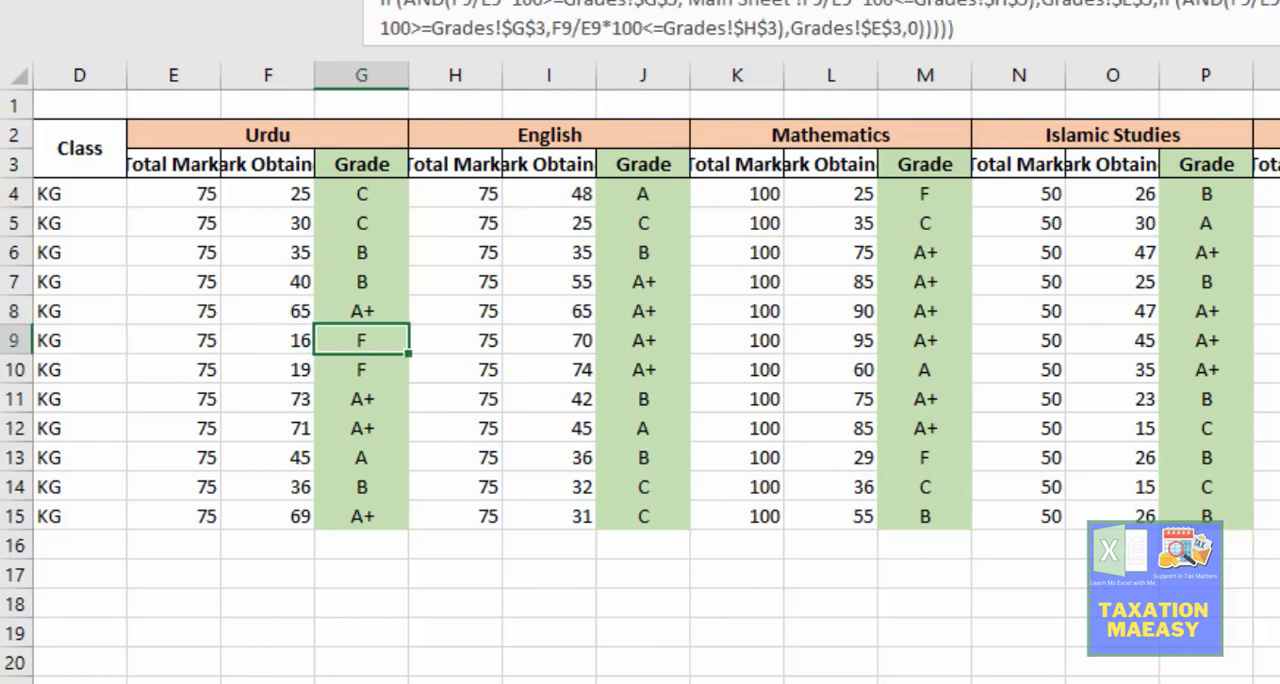
{"action": "key", "text": "Left"}
{"action": "key", "text": "Left"}
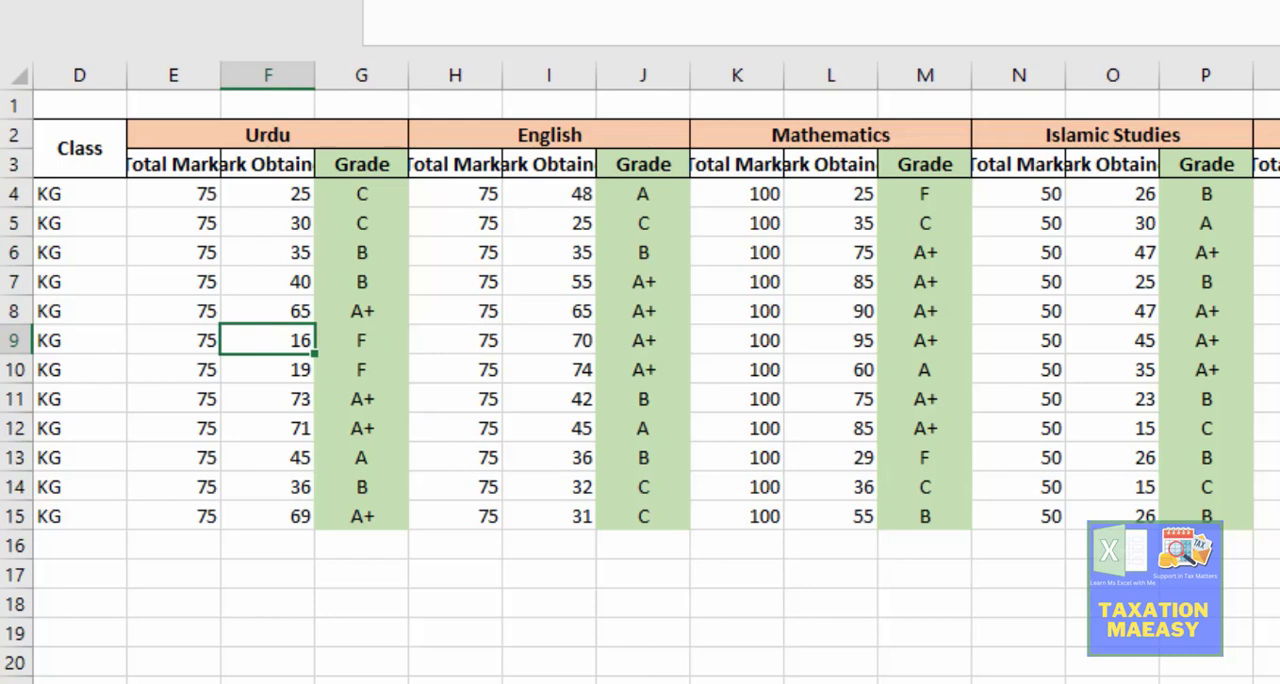
{"action": "key", "text": "Right"}
{"action": "key", "text": "Right"}
{"action": "key", "text": "Right"}
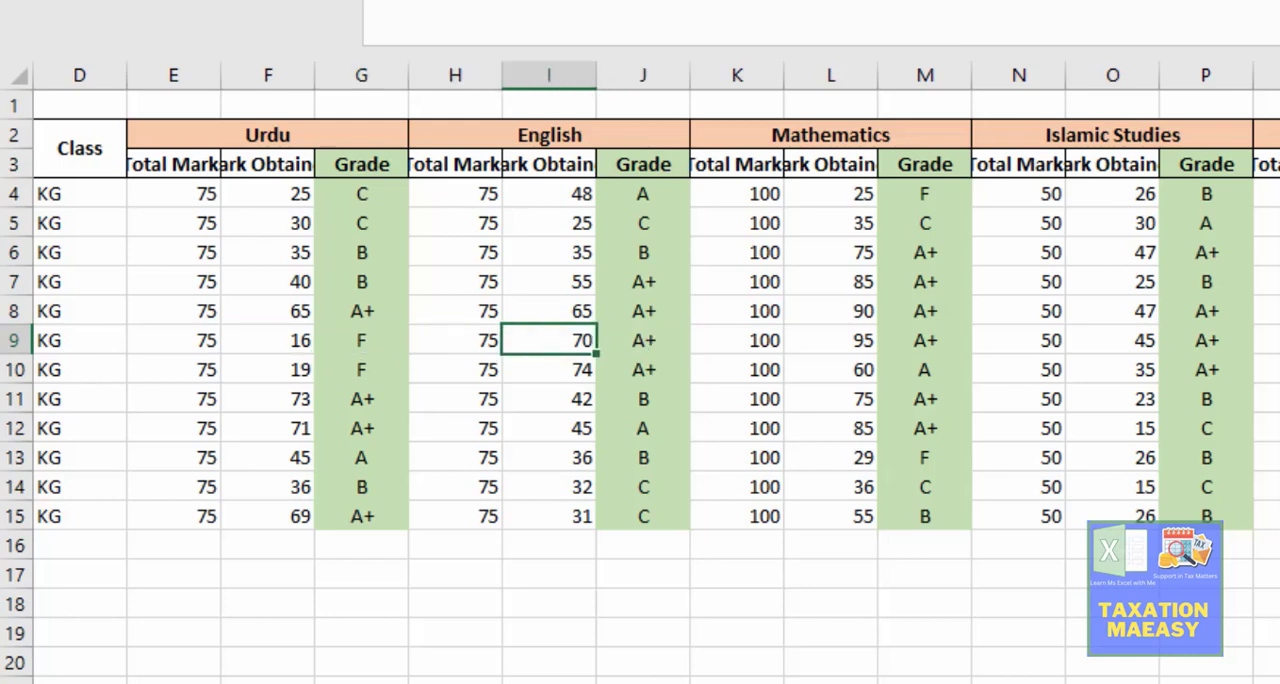
{"action": "type", "text": "17"}
{"action": "key", "text": "Return"}
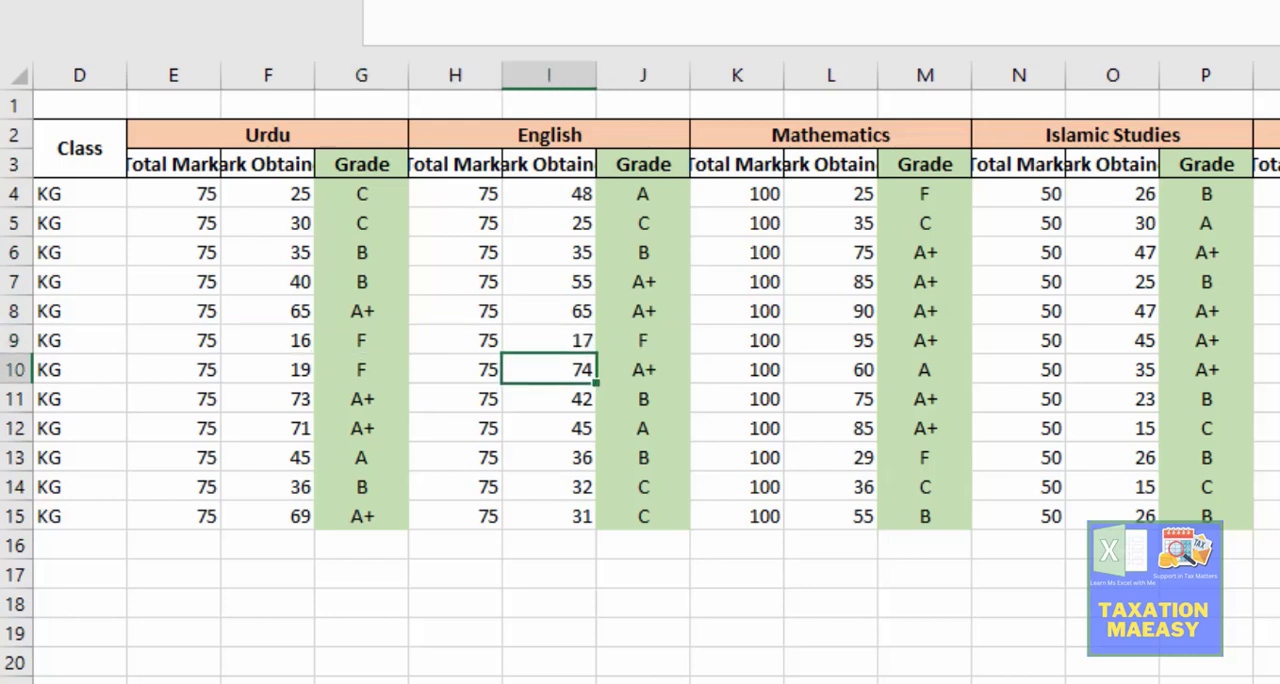
Step: Look up whose marks are in row 9 of the Main Sheet and choose that student's ID in C5 of the result card
{"action": "key", "text": "Up"}
{"action": "key", "text": "Left"}
{"action": "key", "text": "Left"}
{"action": "key", "text": "Left"}
{"action": "key", "text": "Left"}
{"action": "key", "text": "Left"}
{"action": "key", "text": "Left"}
{"action": "key", "text": "Left"}
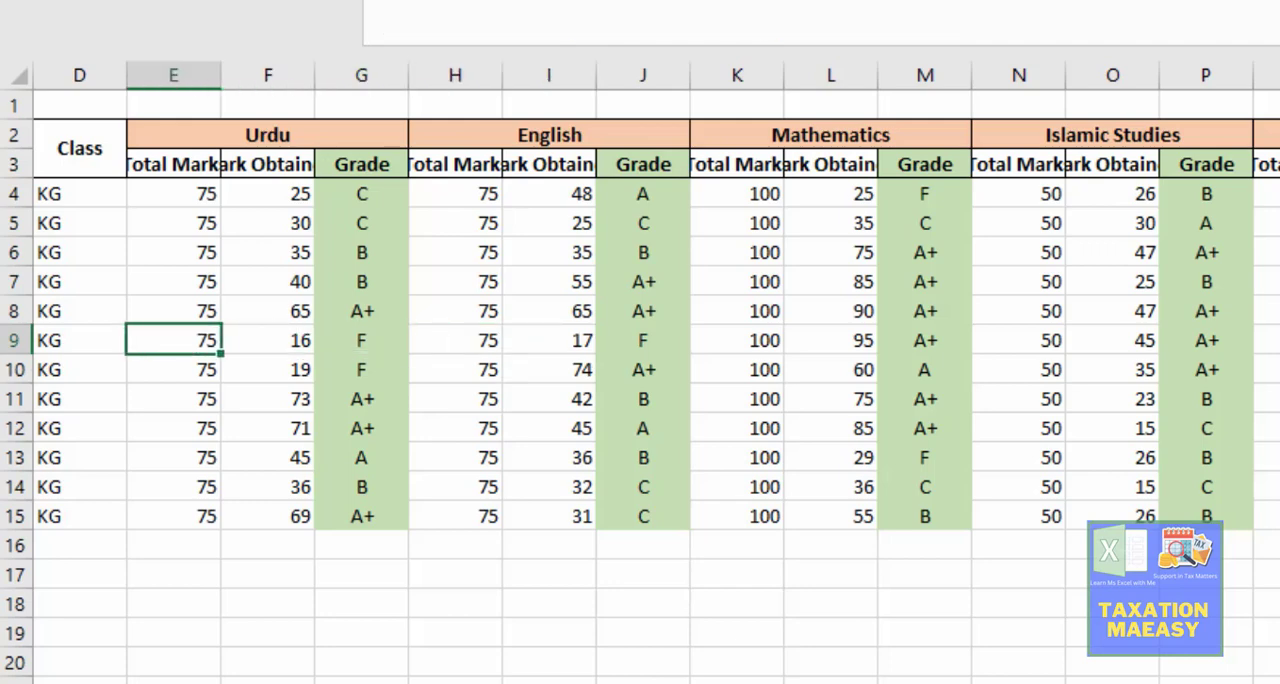
{"action": "key", "text": "Left"}
{"action": "key", "text": "Right"}
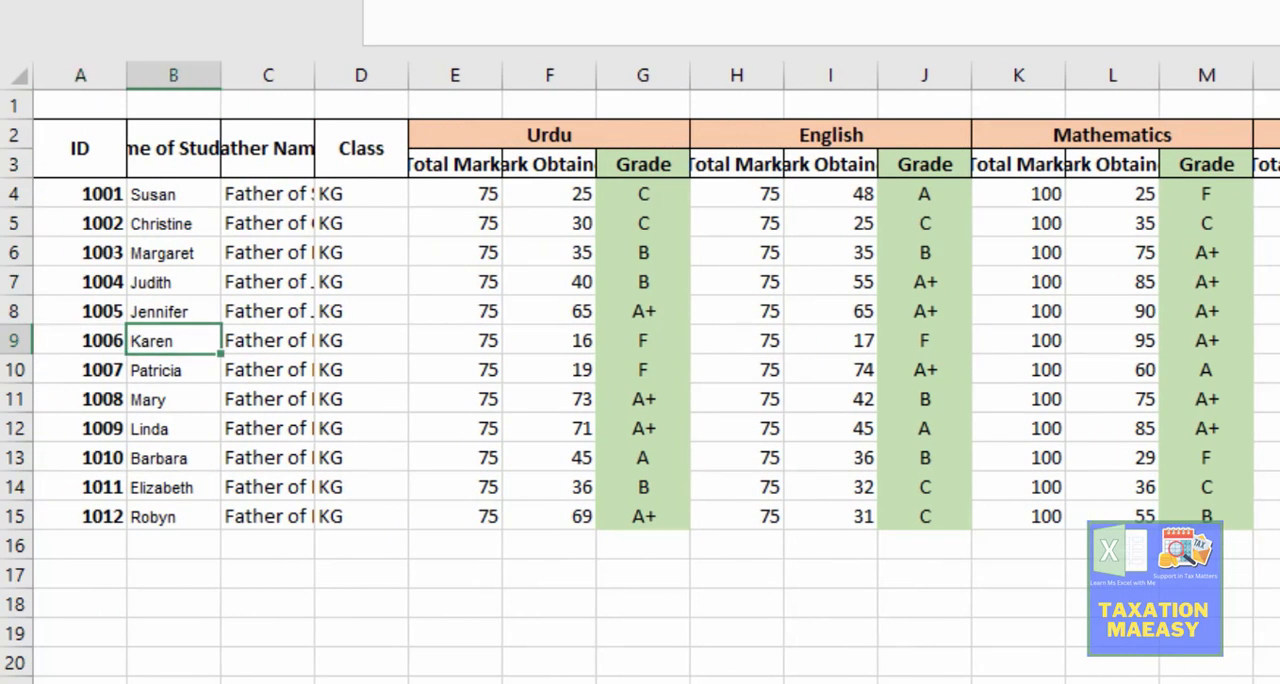
{"action": "key", "text": "ctrl+Page_Down"}
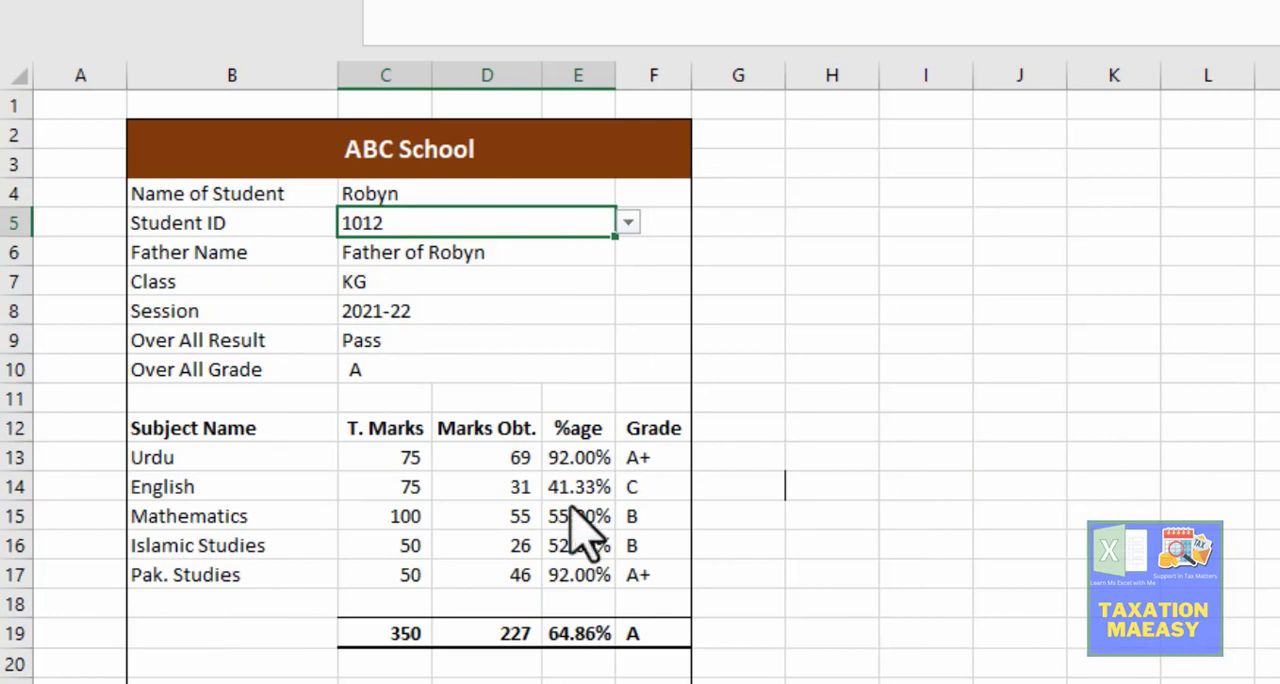
{"action": "left_click", "coordinate": [628, 223]}
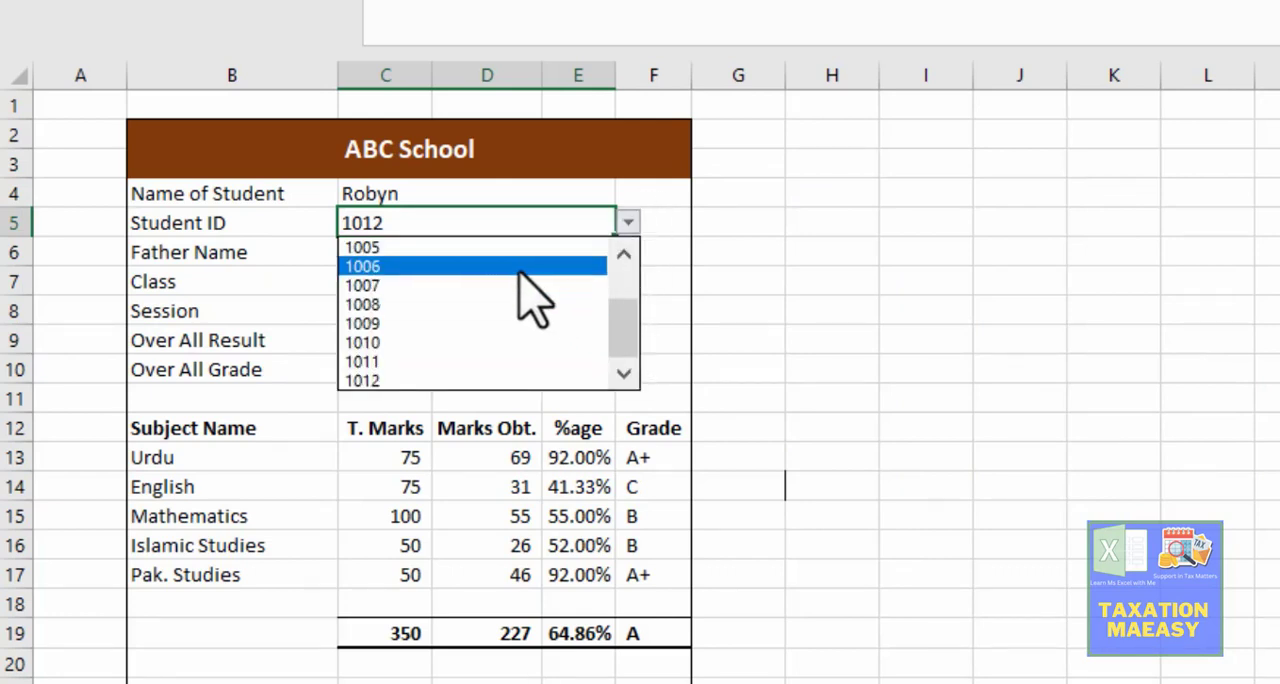
{"action": "left_click", "coordinate": [519, 267]}
Step: Compare the Over All Result in C9 with the Urdu grade in F13 on the sixth student's card
{"action": "left_click", "coordinate": [463, 342]}
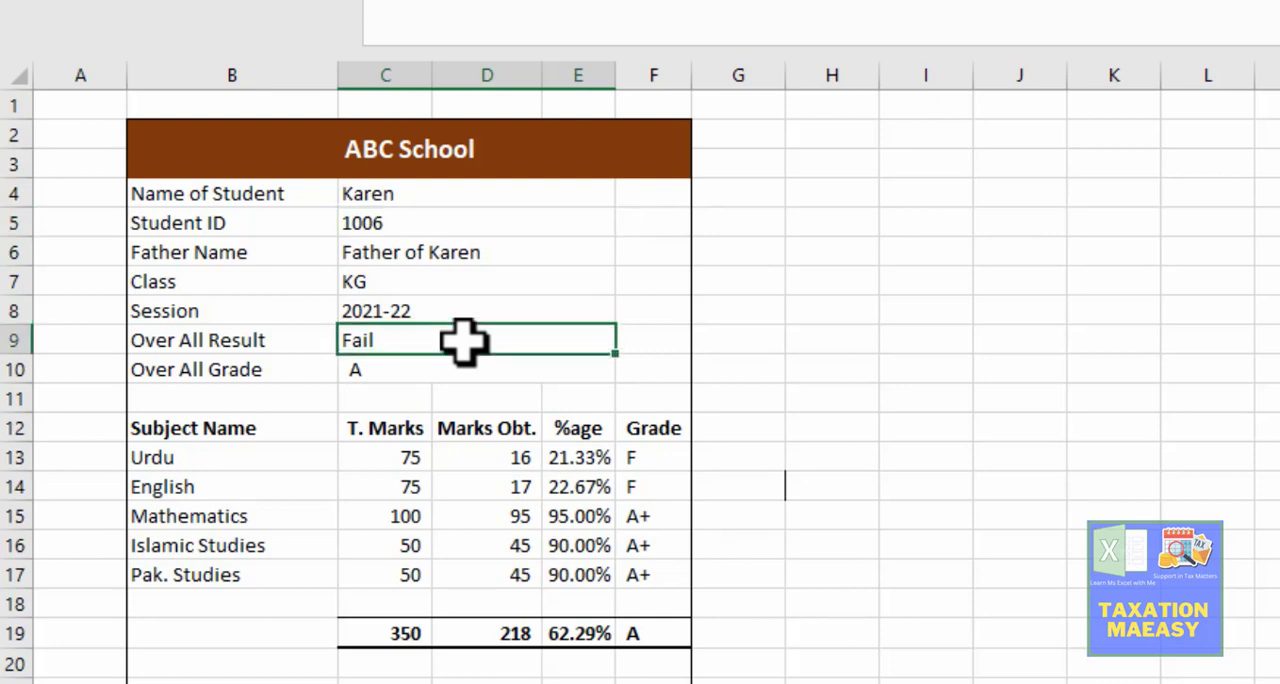
{"action": "left_click", "coordinate": [641, 457]}
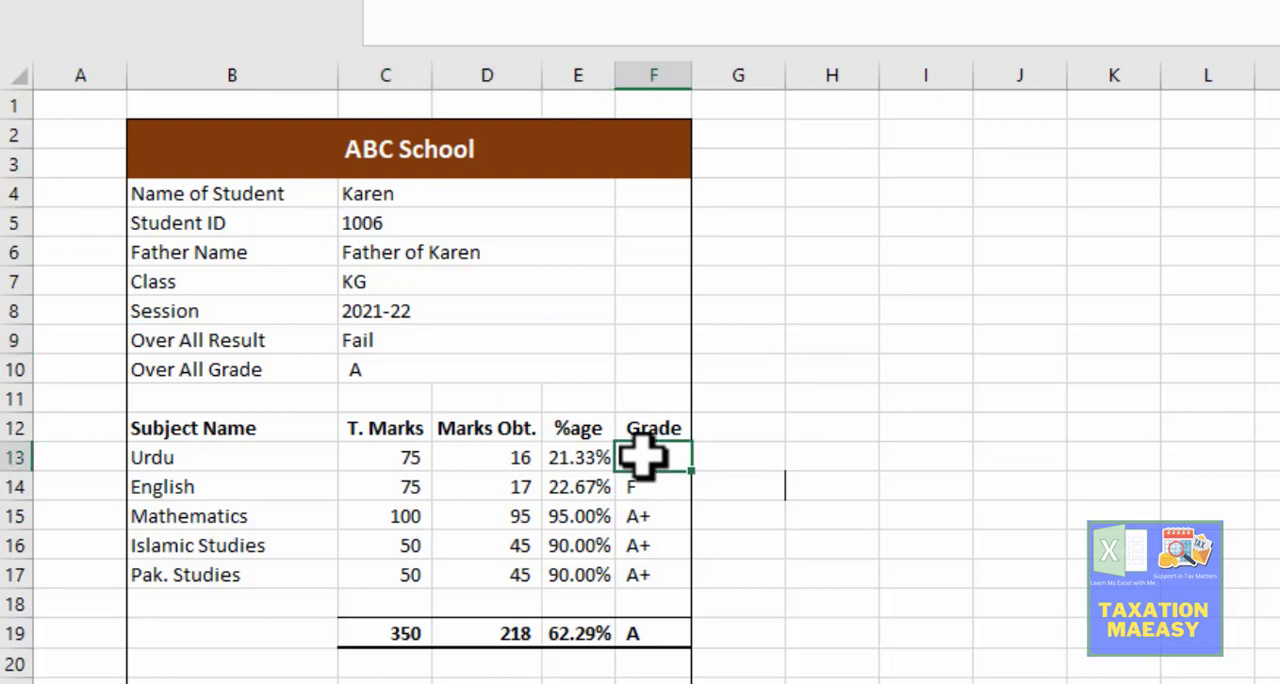
{"action": "left_click", "coordinate": [459, 345]}
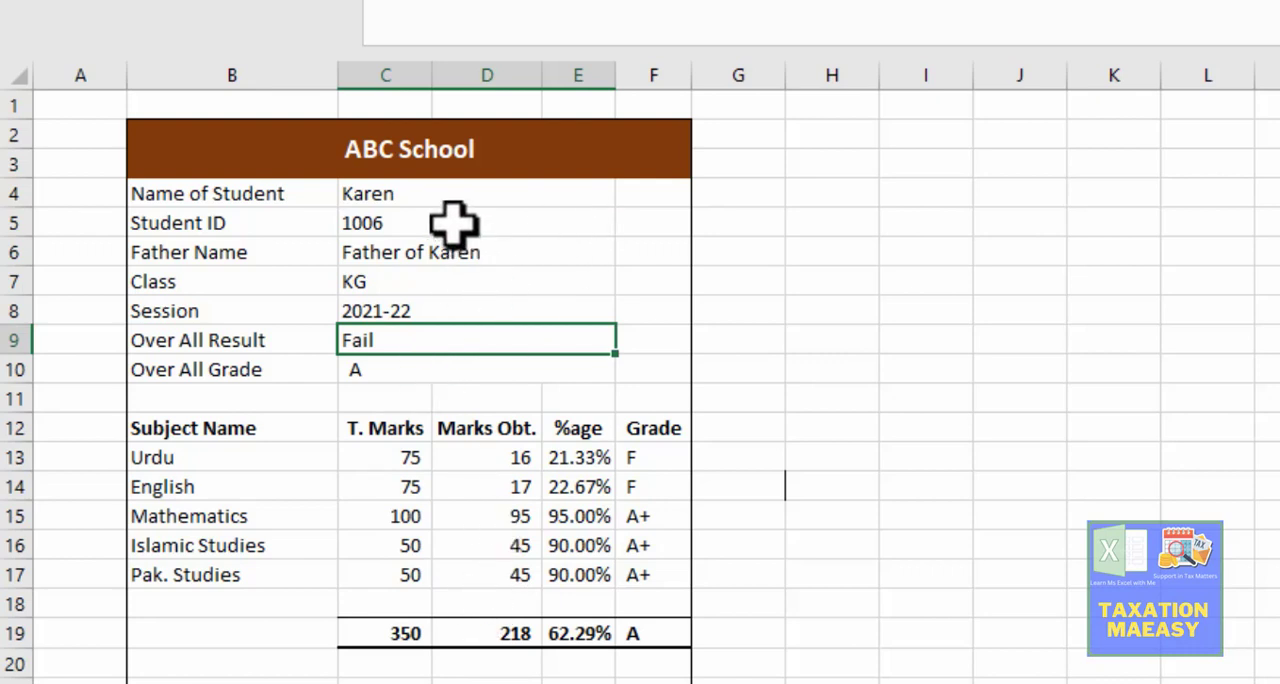
Step: Choose the seventh, eighth, ninth and tenth students' IDs in C5 in turn and check each Over All Result
{"action": "left_click", "coordinate": [484, 225]}
{"action": "left_click", "coordinate": [628, 222]}
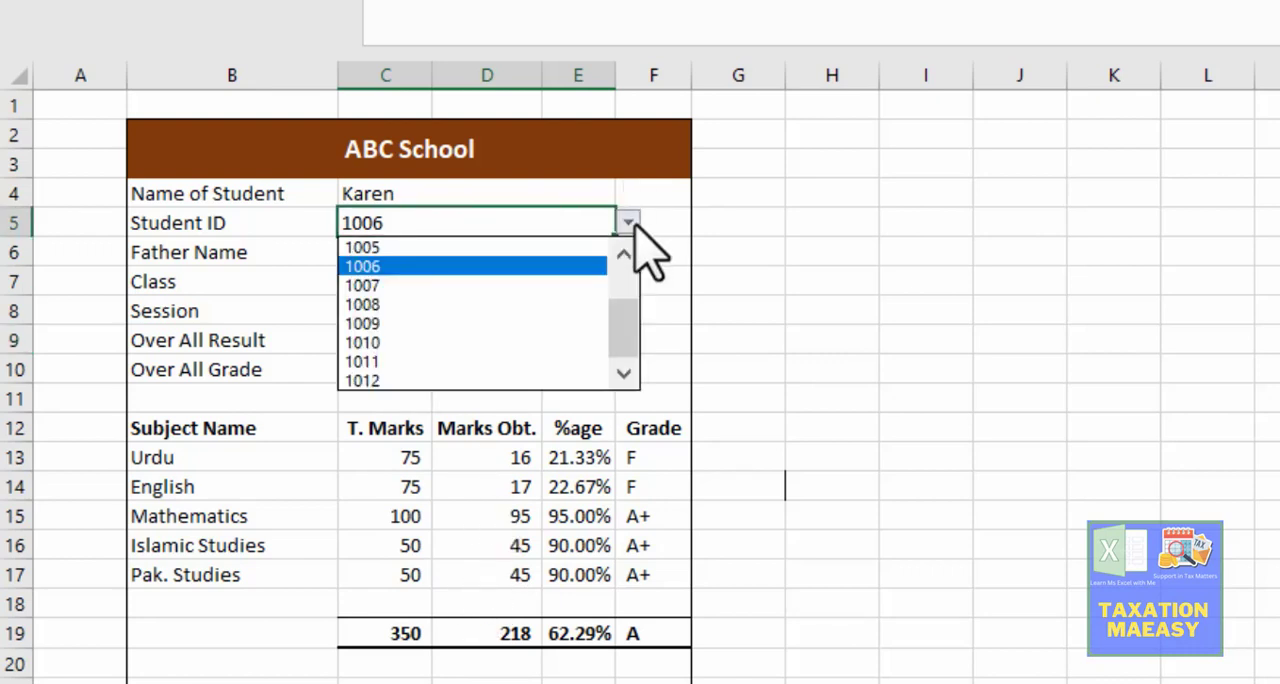
{"action": "left_click", "coordinate": [520, 287]}
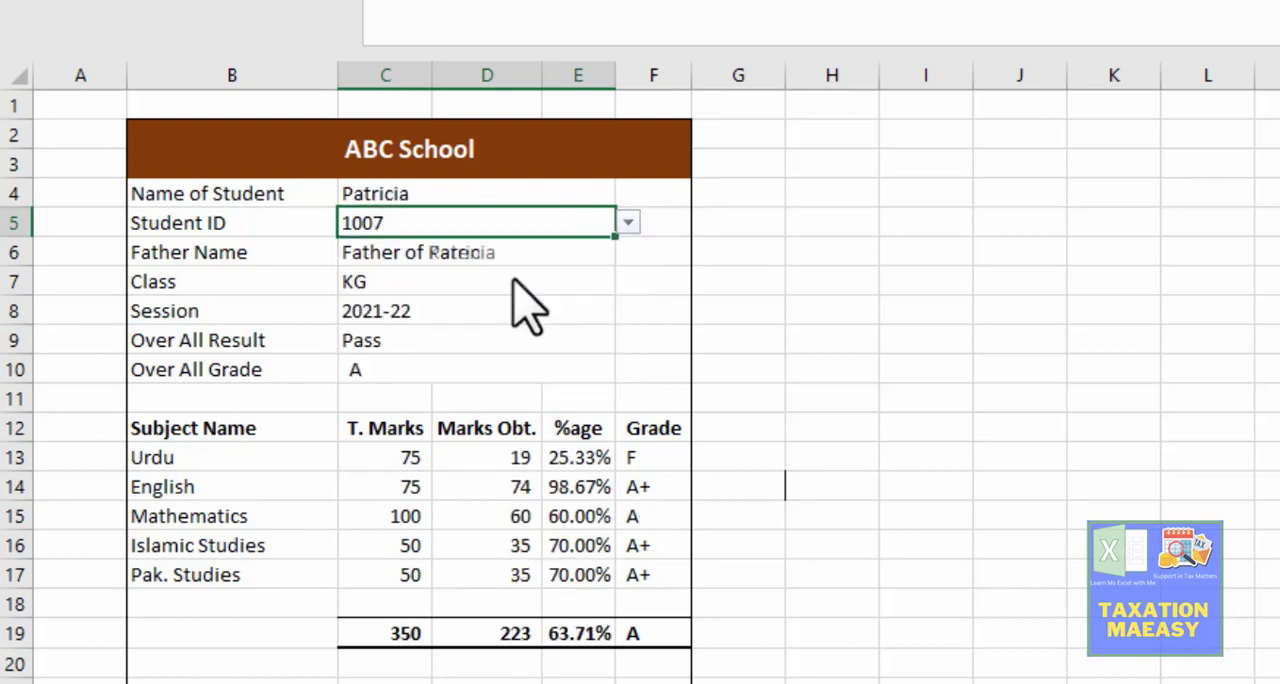
{"action": "left_click", "coordinate": [628, 222]}
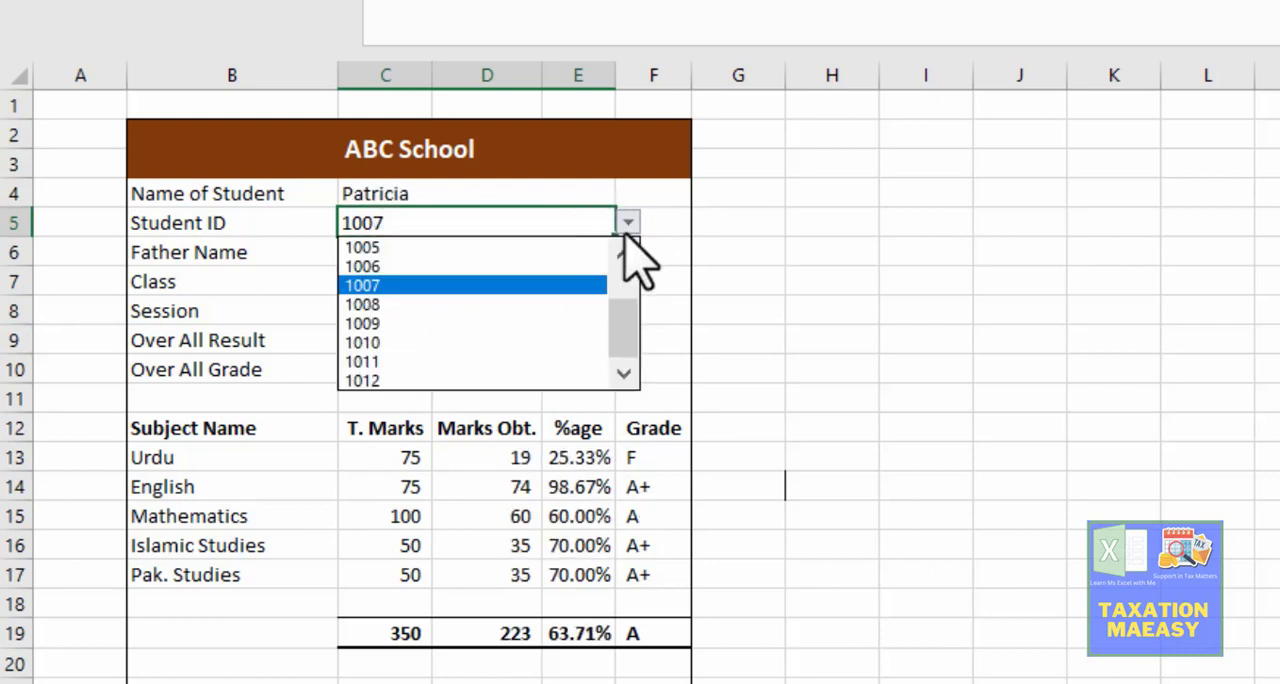
{"action": "left_click", "coordinate": [546, 303]}
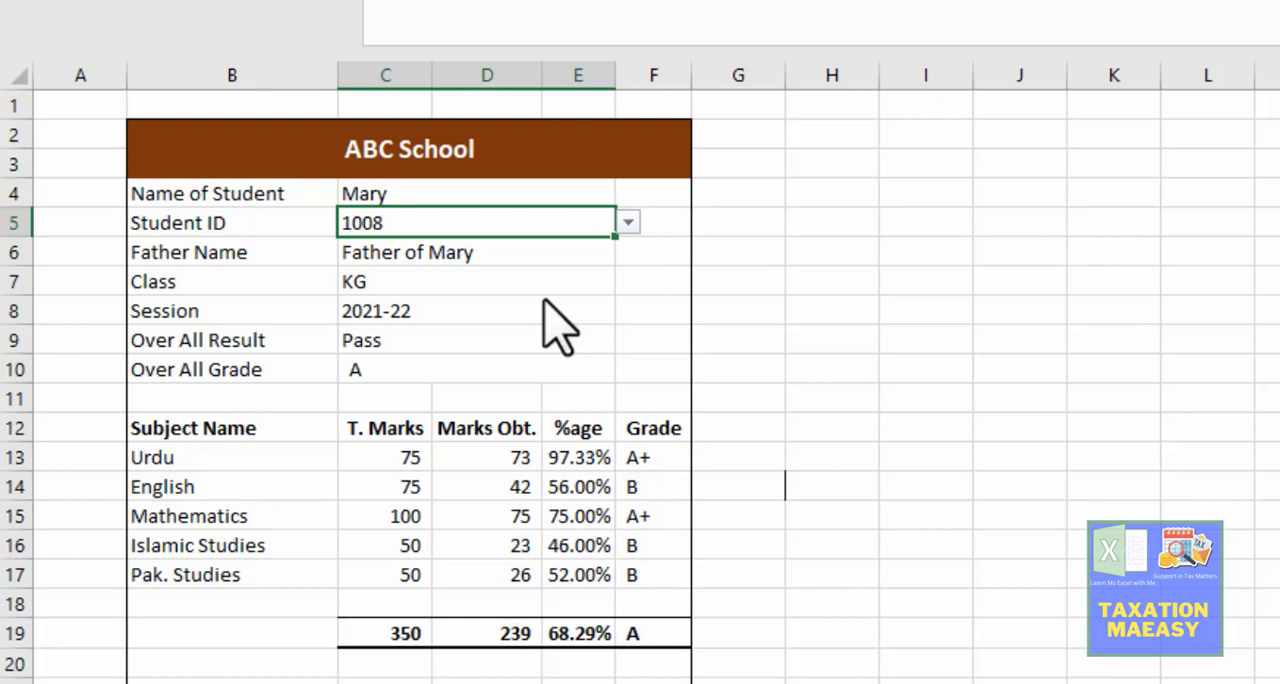
{"action": "left_click", "coordinate": [628, 223]}
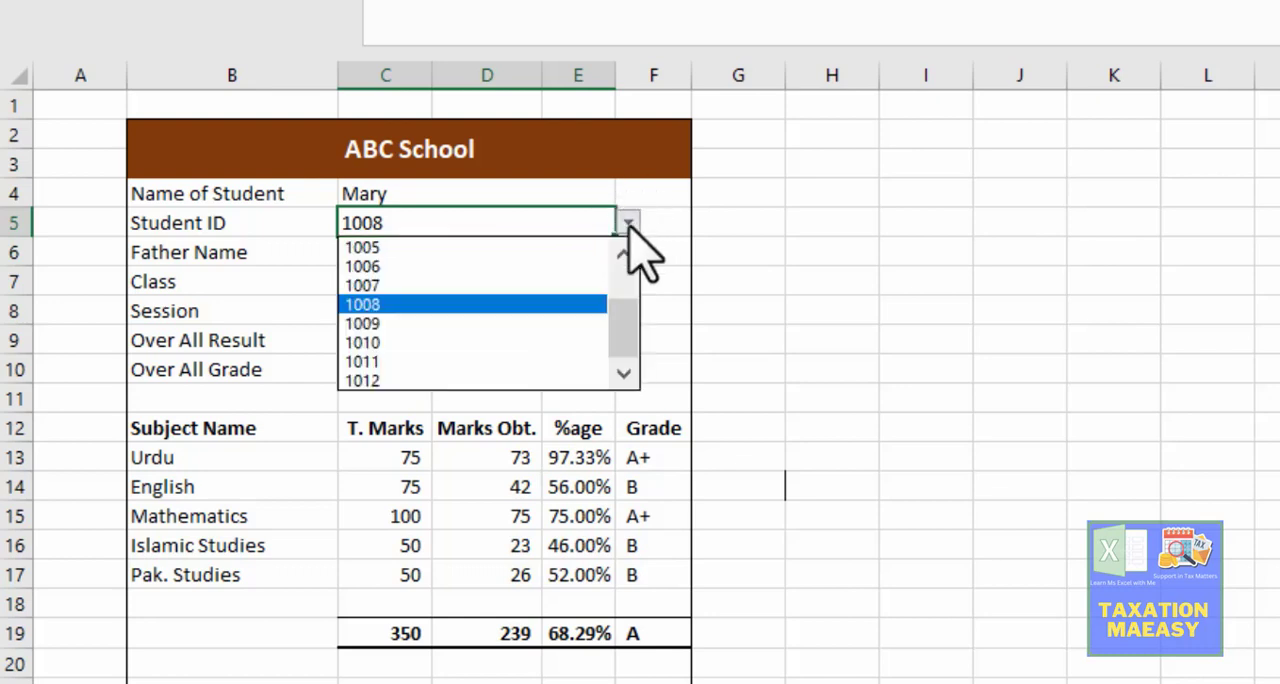
{"action": "left_click", "coordinate": [521, 323]}
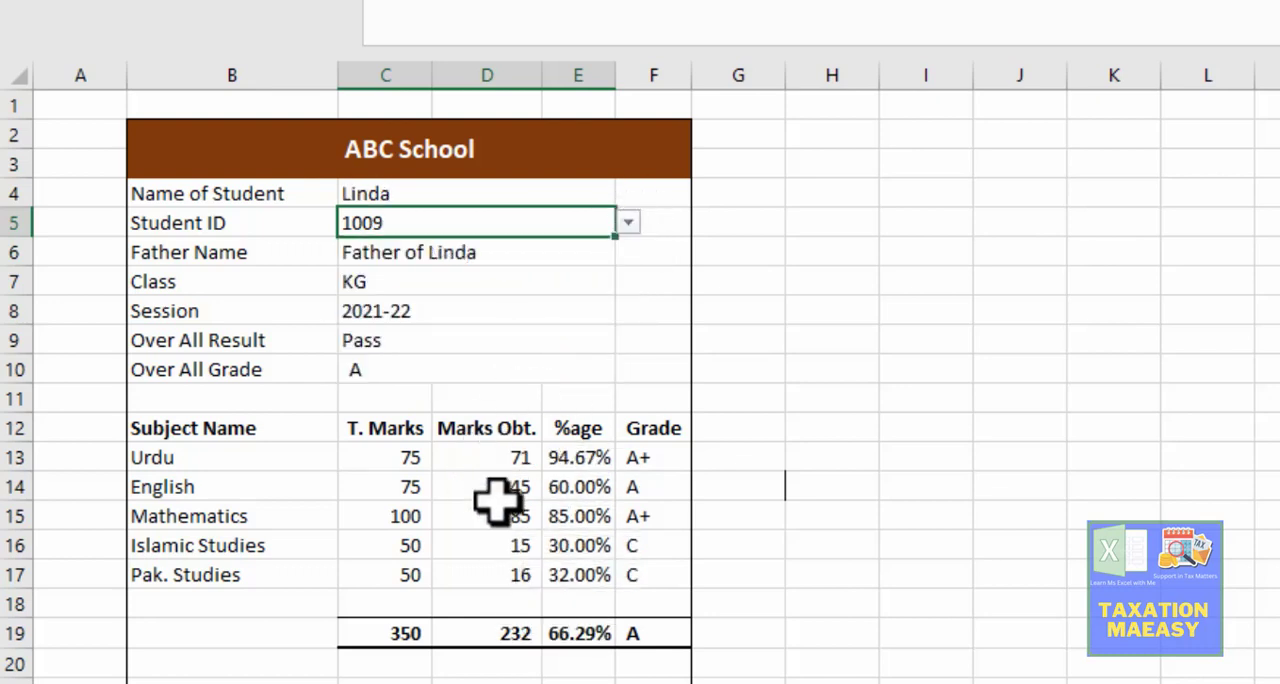
{"action": "left_click", "coordinate": [627, 222]}
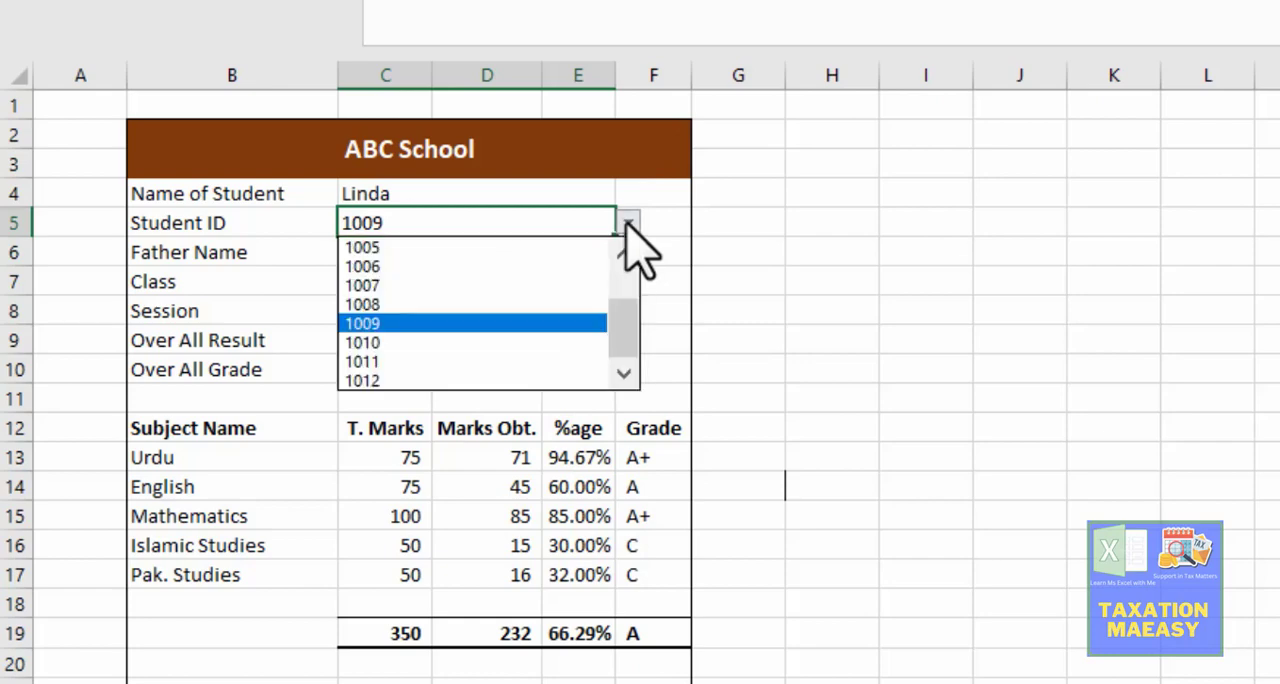
{"action": "left_click", "coordinate": [505, 343]}
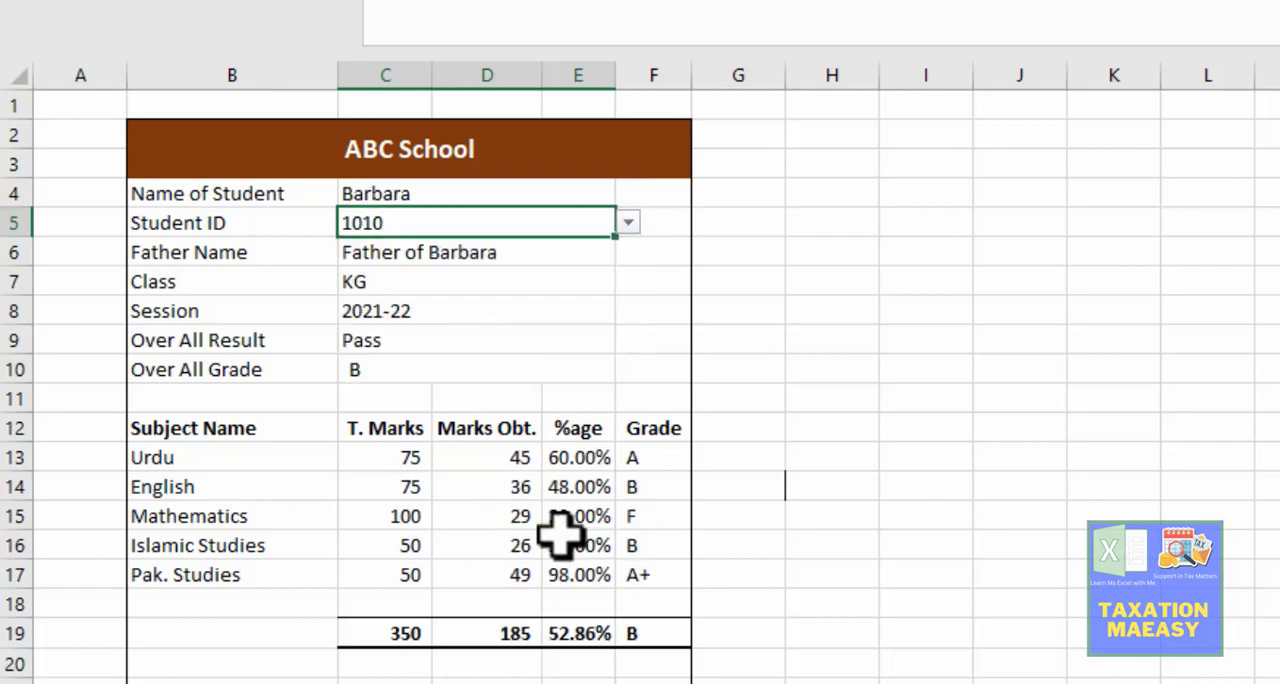
Step: Review the subject grades in the Main Sheet, inspect the Urdu grade formula in G8, and return to the result card
{"action": "left_click", "coordinate": [395, 682]}
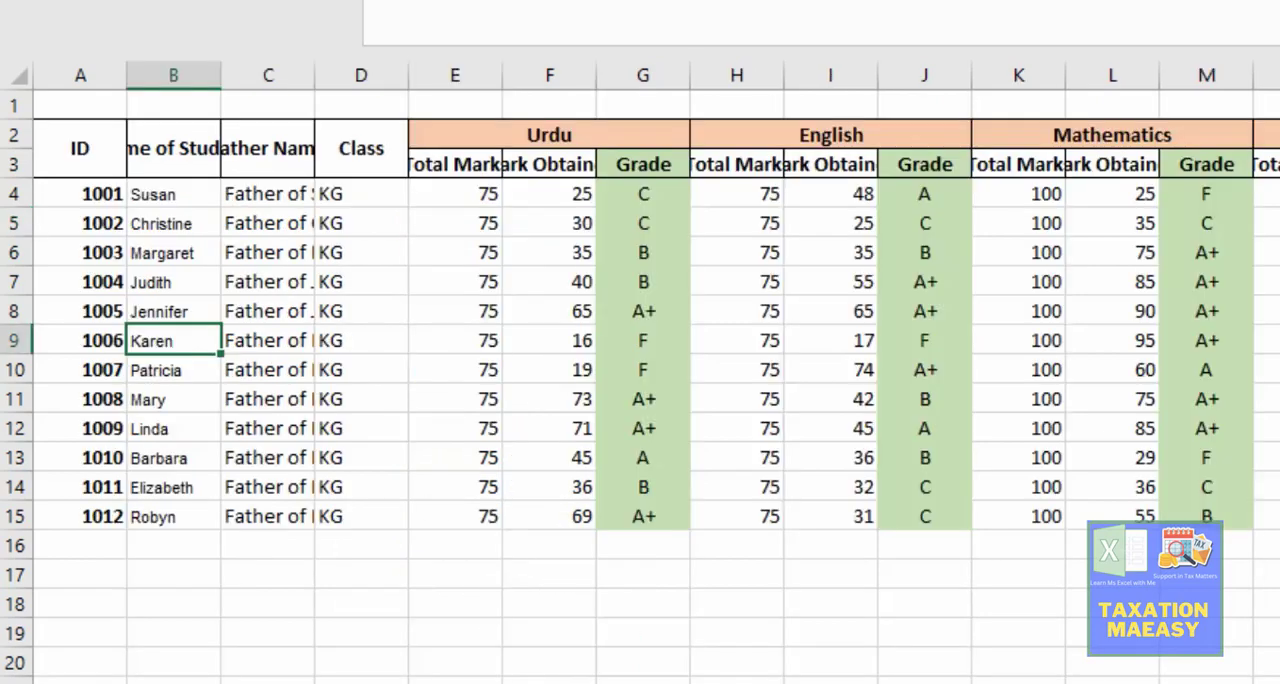
{"action": "left_click", "coordinate": [665, 318]}
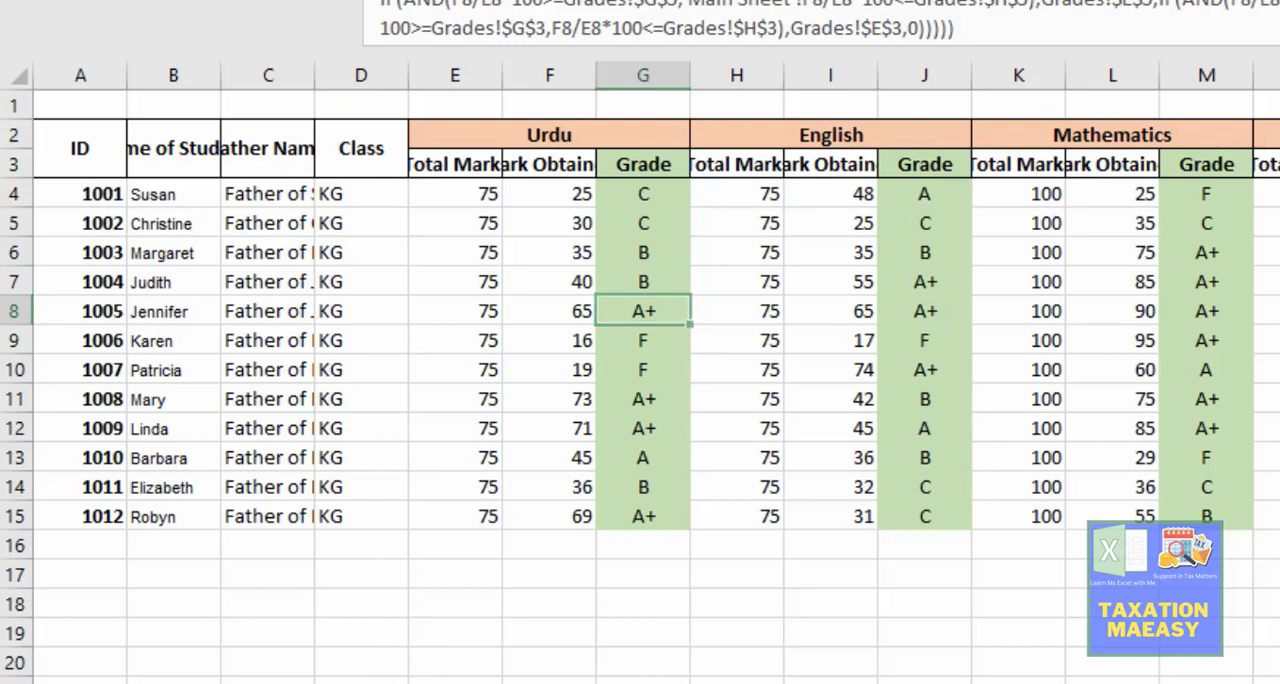
{"action": "key", "text": "ctrl+Page_Down"}
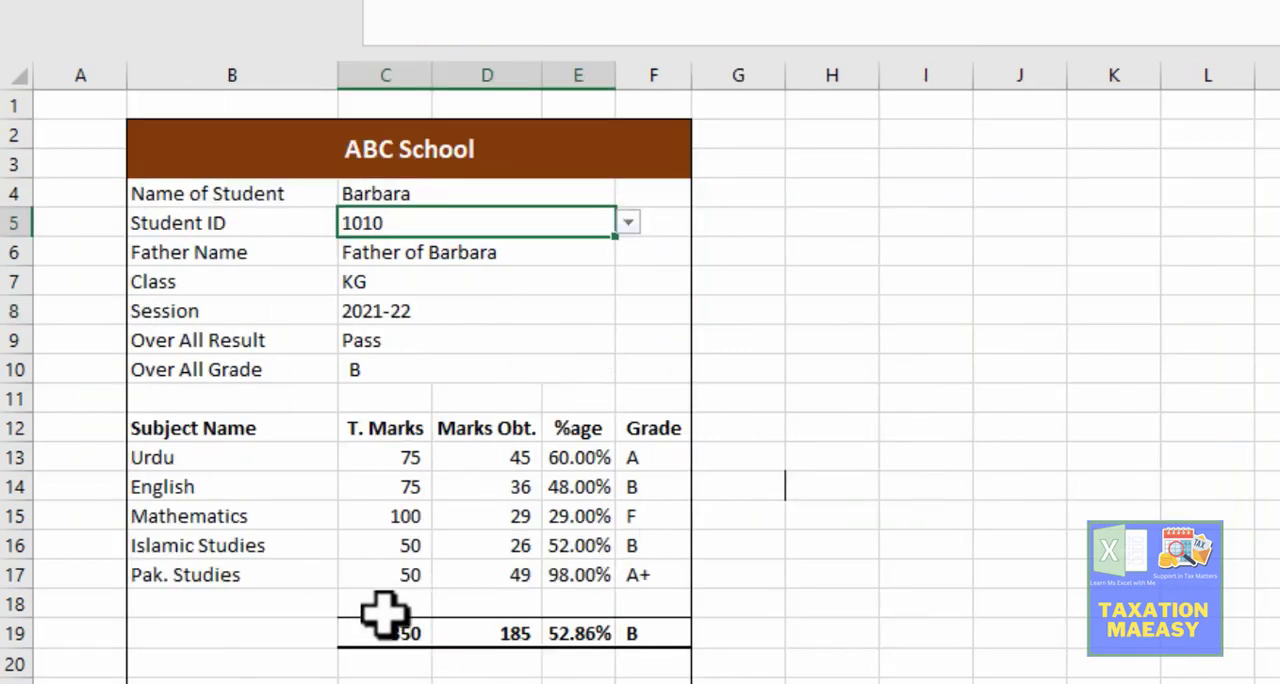